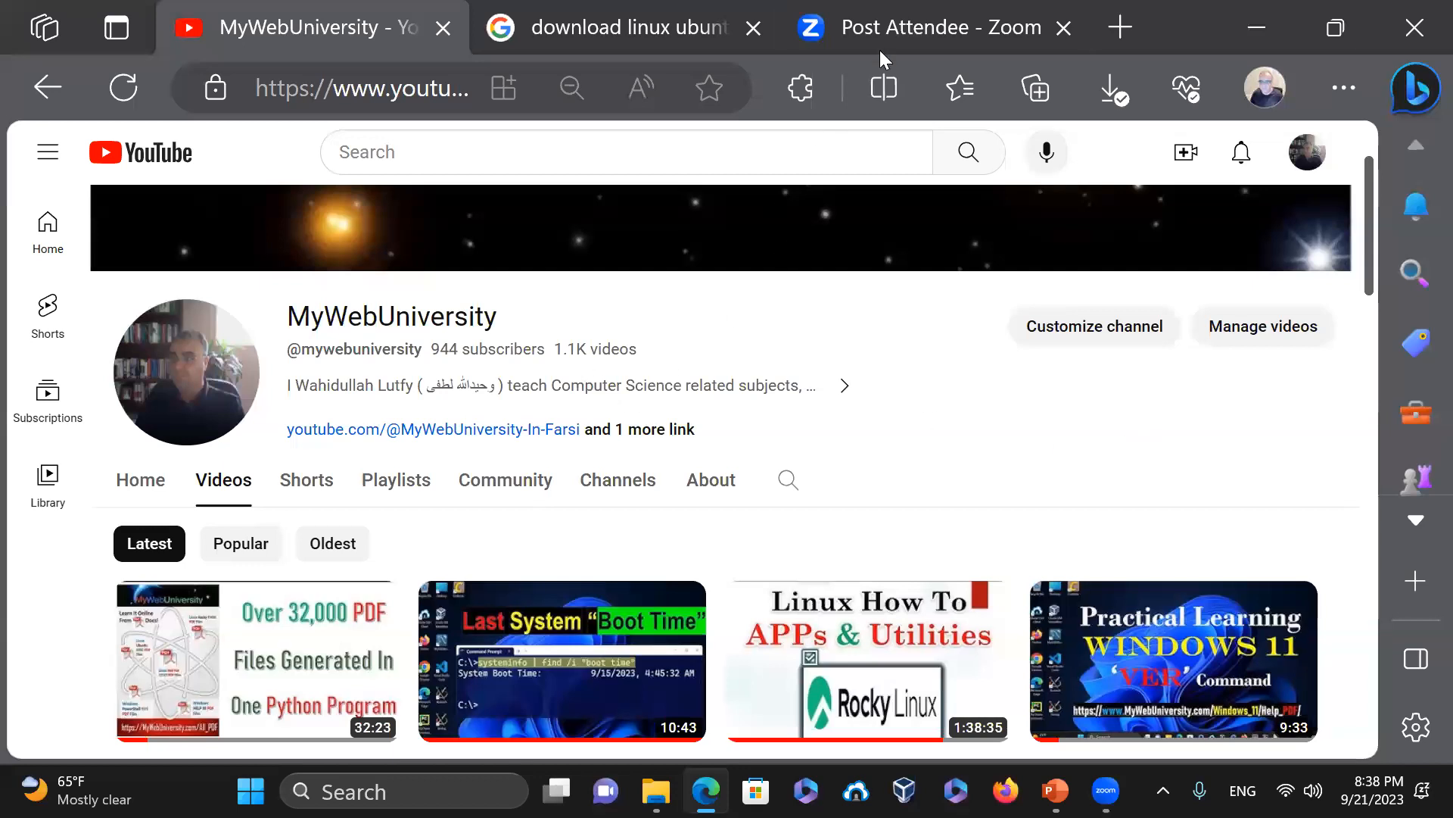
# Open the 'Download Linux Mint 21.2' page from the Google results for the Cinnamon download search
pyautogui.click(632, 30)
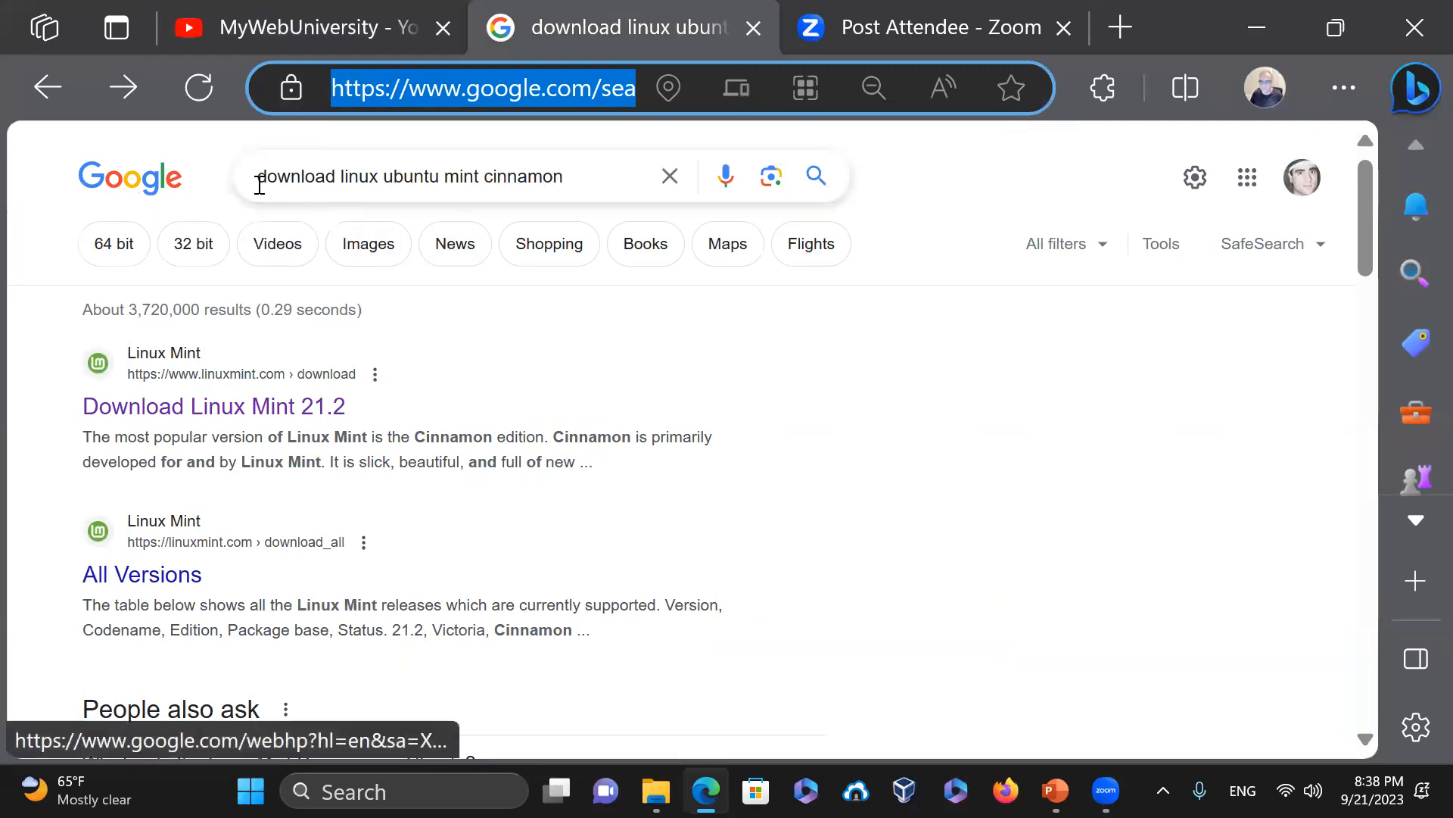
pyautogui.moveTo(257, 177); pyautogui.dragTo(567, 179)
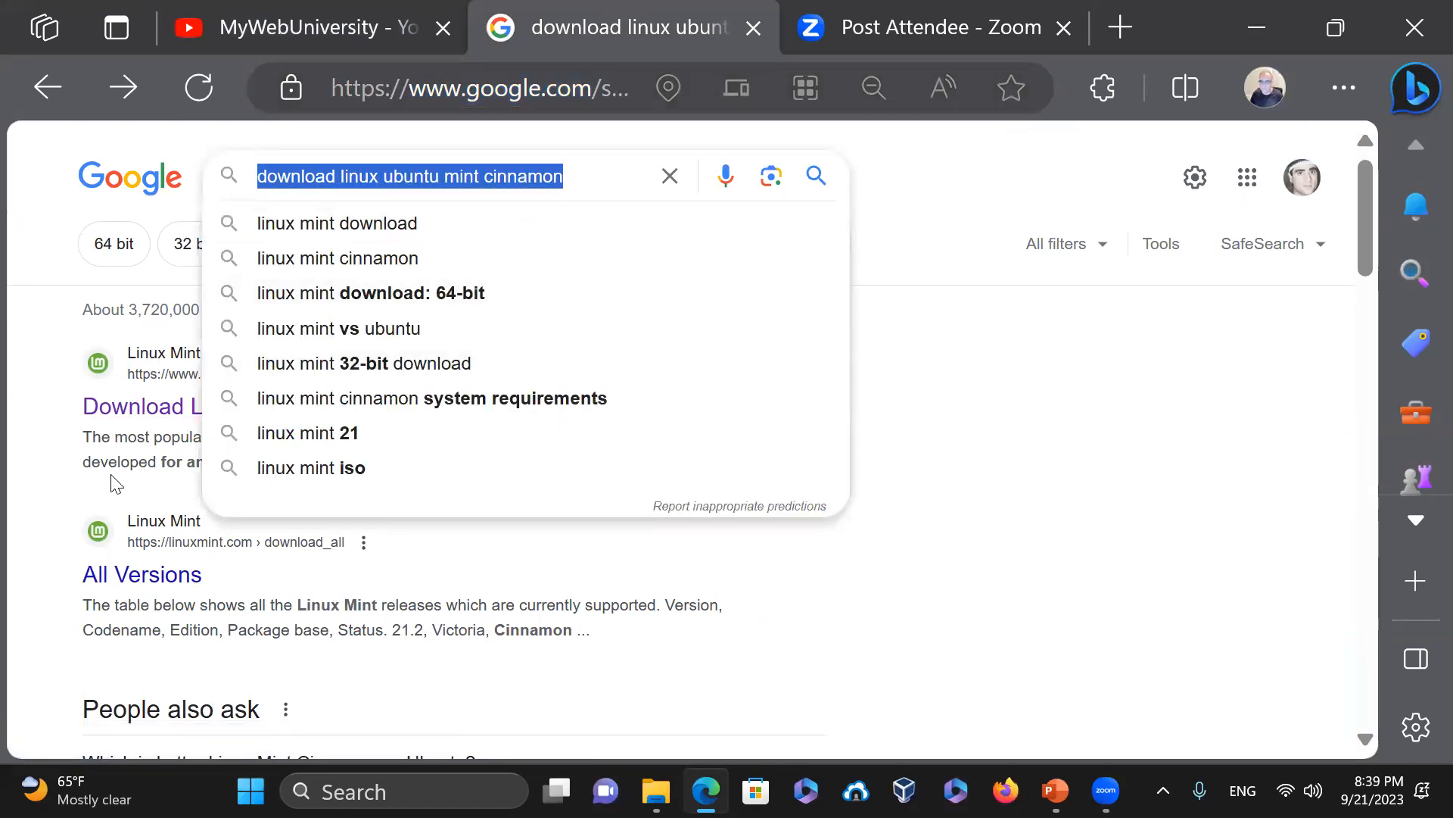
pyautogui.click(115, 410)
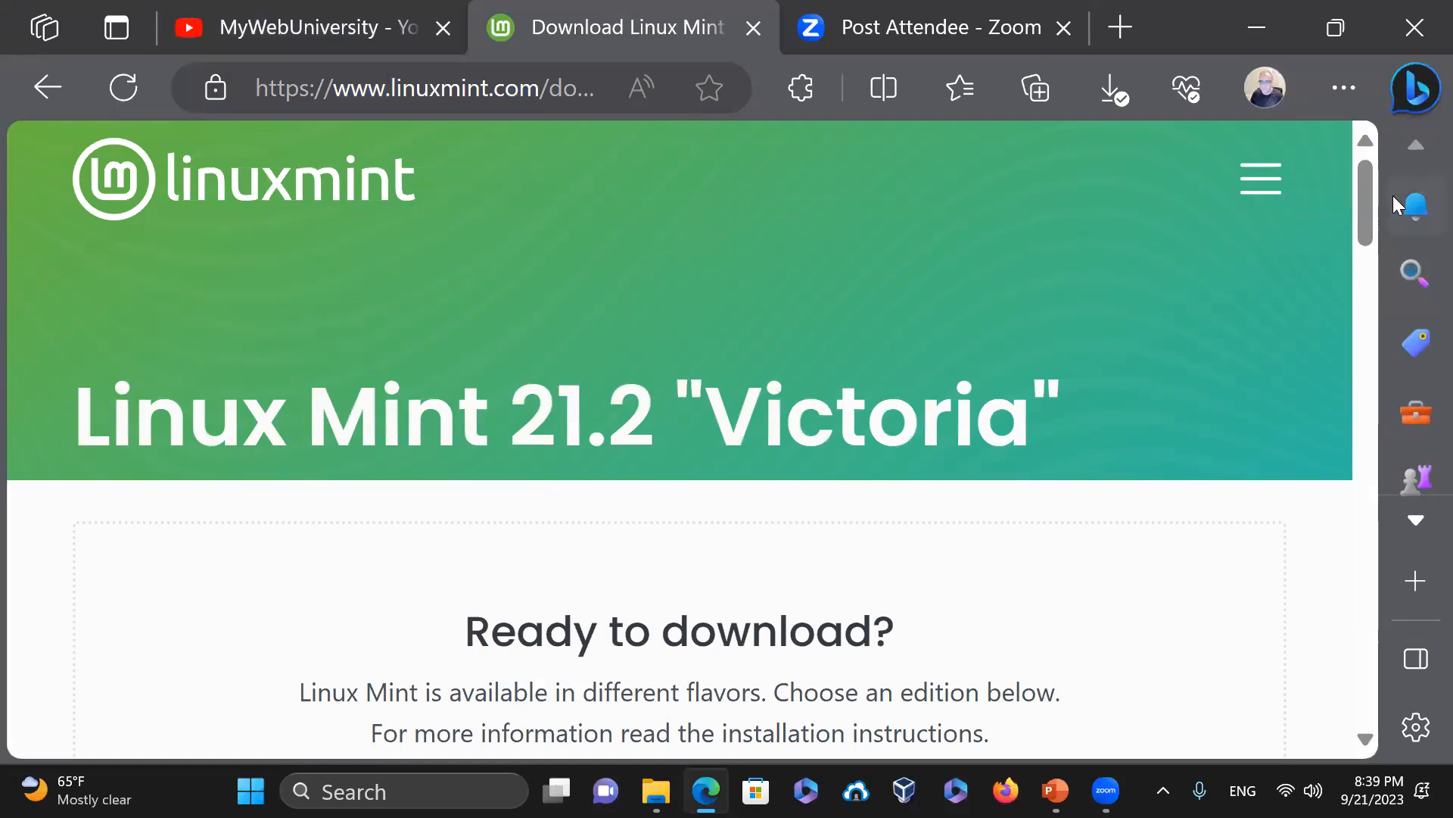
# Look over the Cinnamon, MATE and Xfce editions on the Linux Mint 21.2 page, then switch to VirtualBox Manager
pyautogui.scroll(-5, 1372, 201)
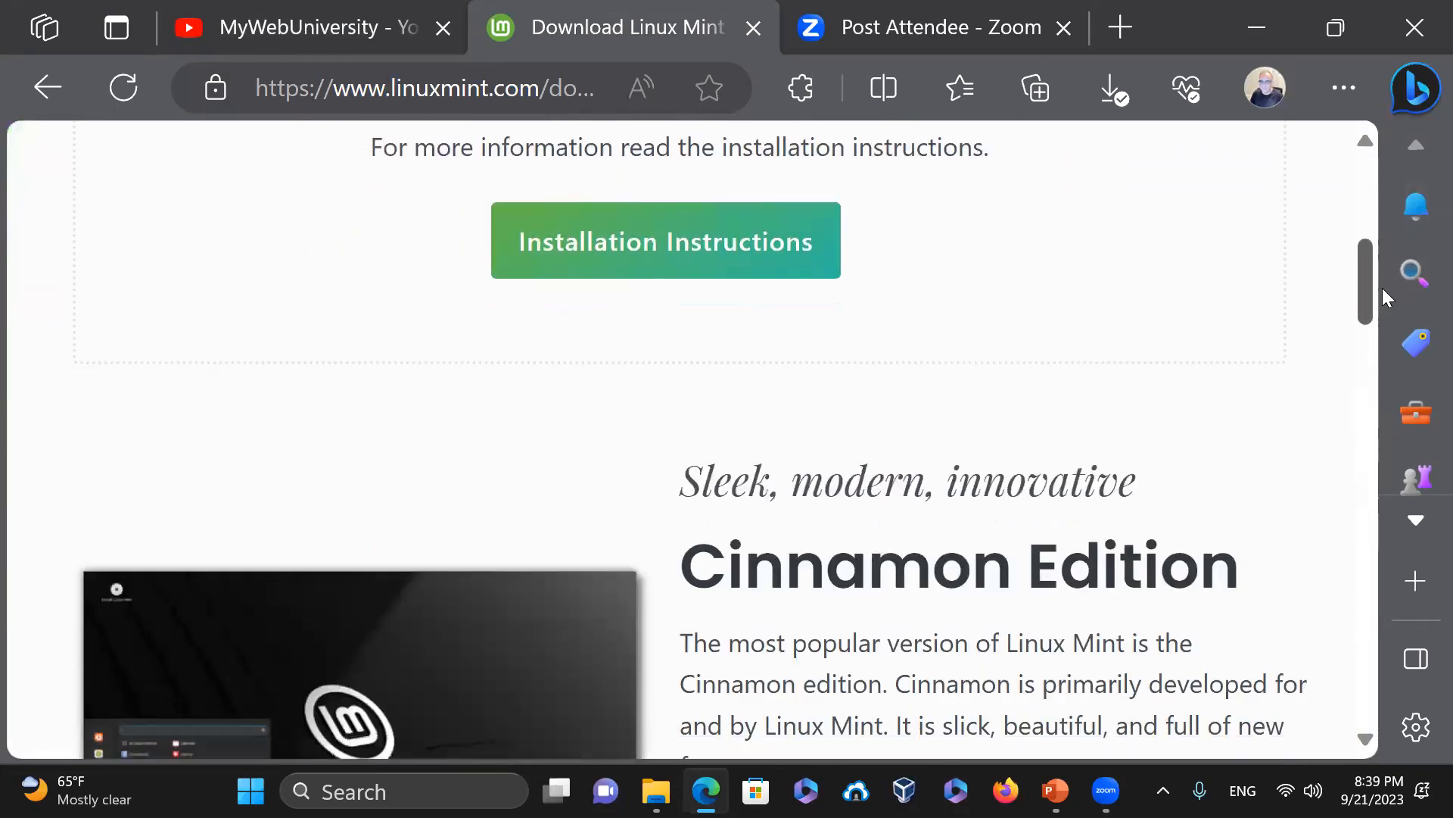
pyautogui.scroll(-3, 1383, 299)
pyautogui.scroll(4, 1386, 280)
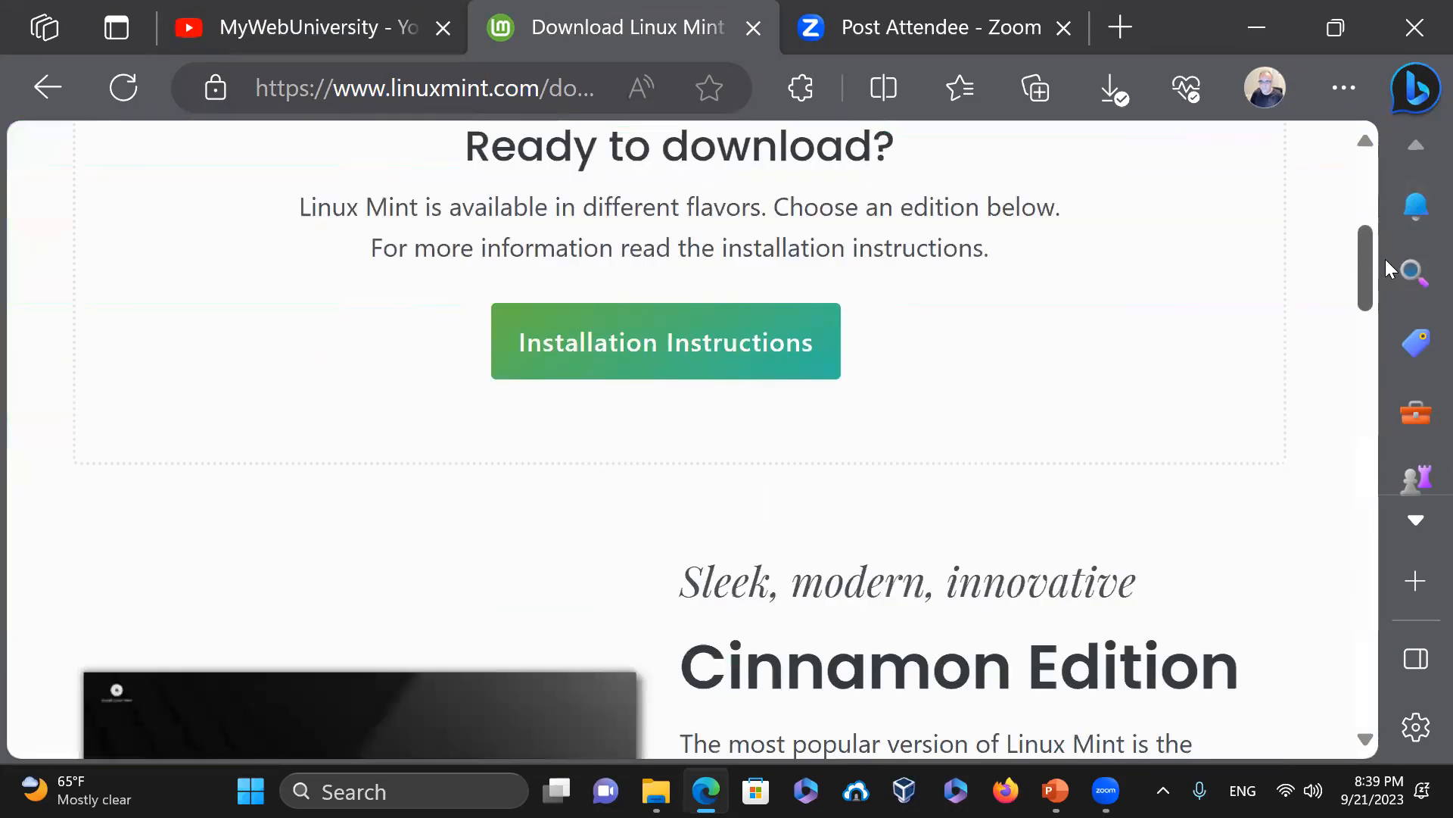
pyautogui.scroll(5, 1385, 259)
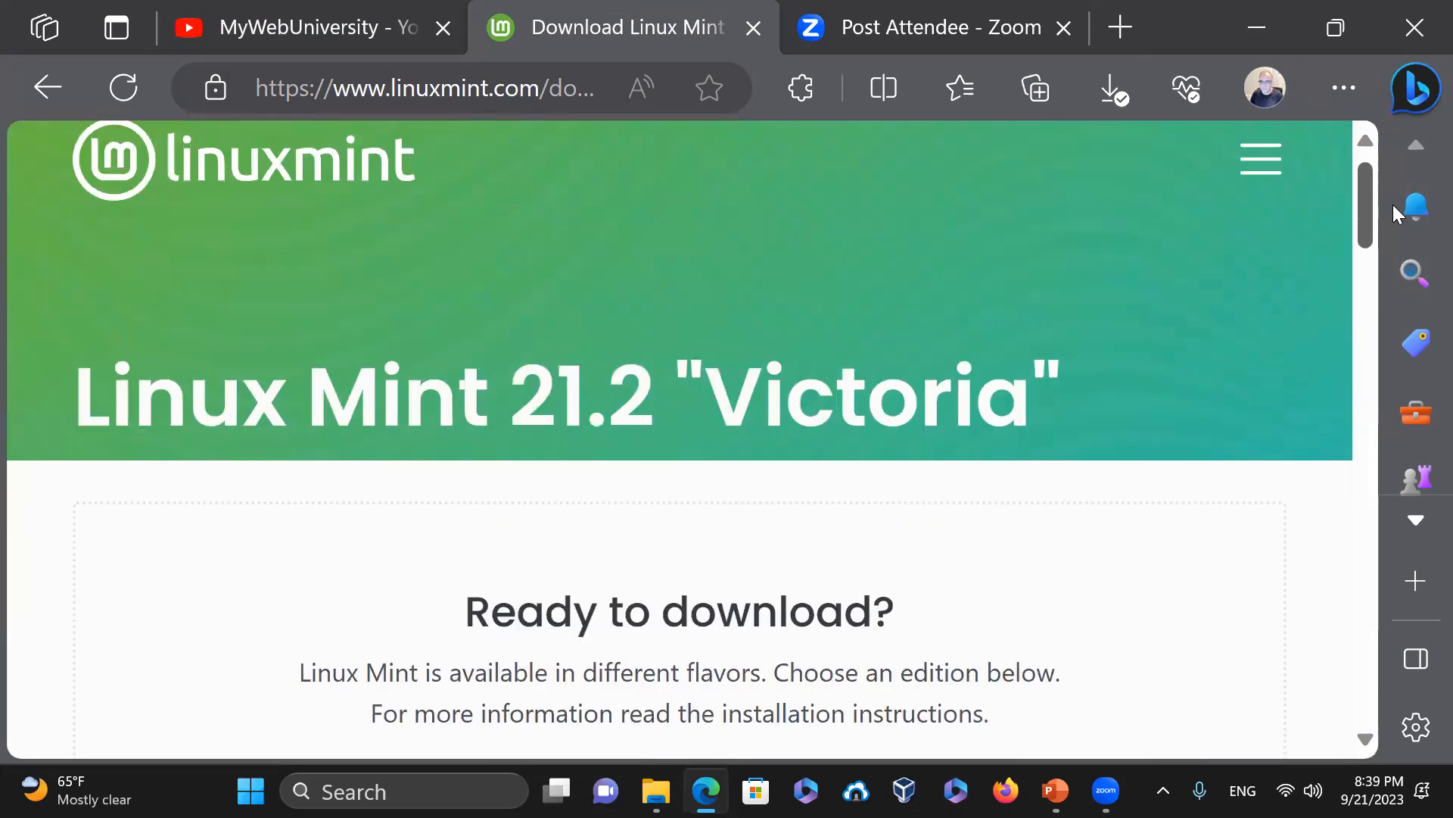
pyautogui.scroll(-7, 1394, 212)
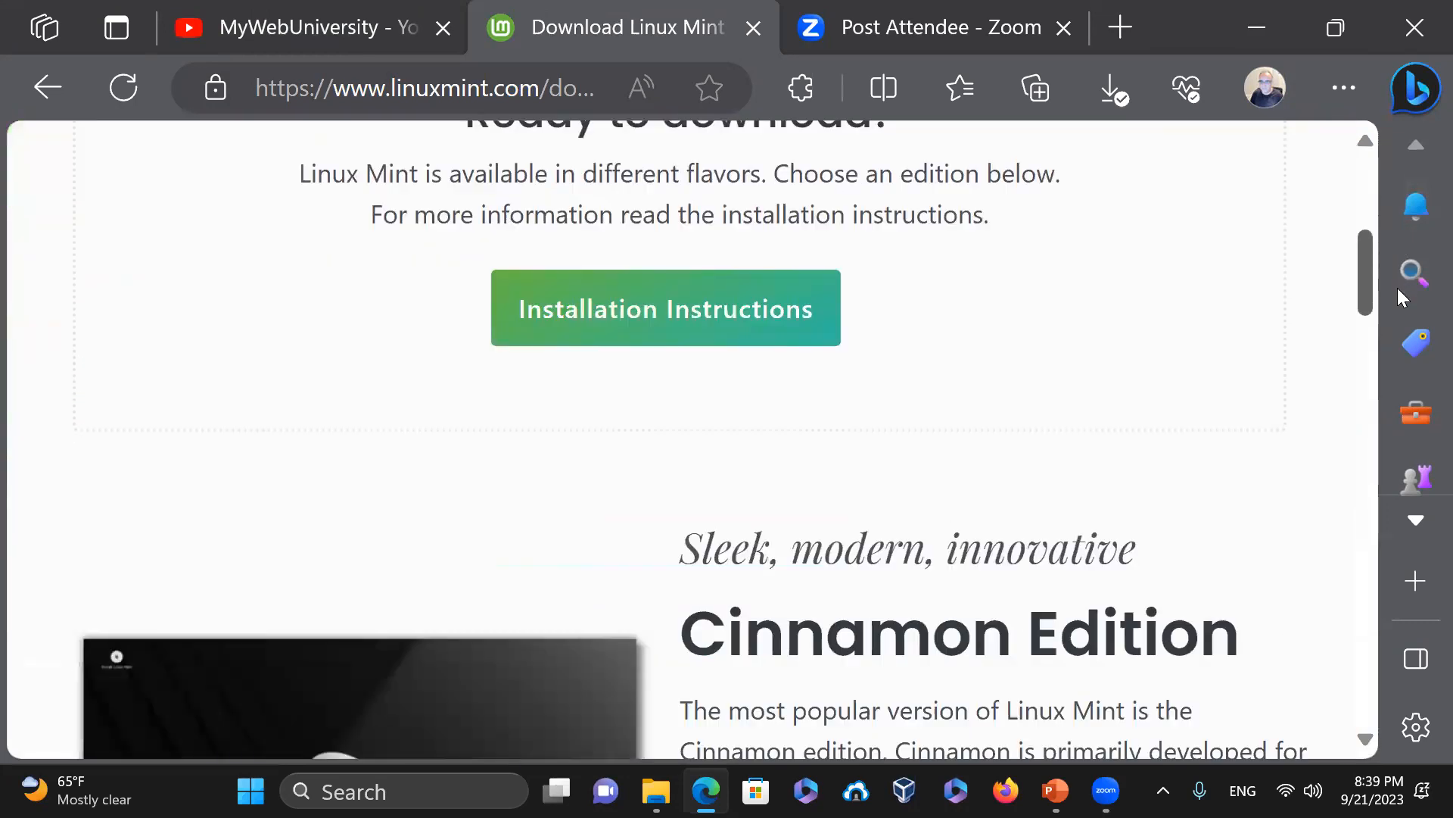
pyautogui.scroll(-3, 1396, 310)
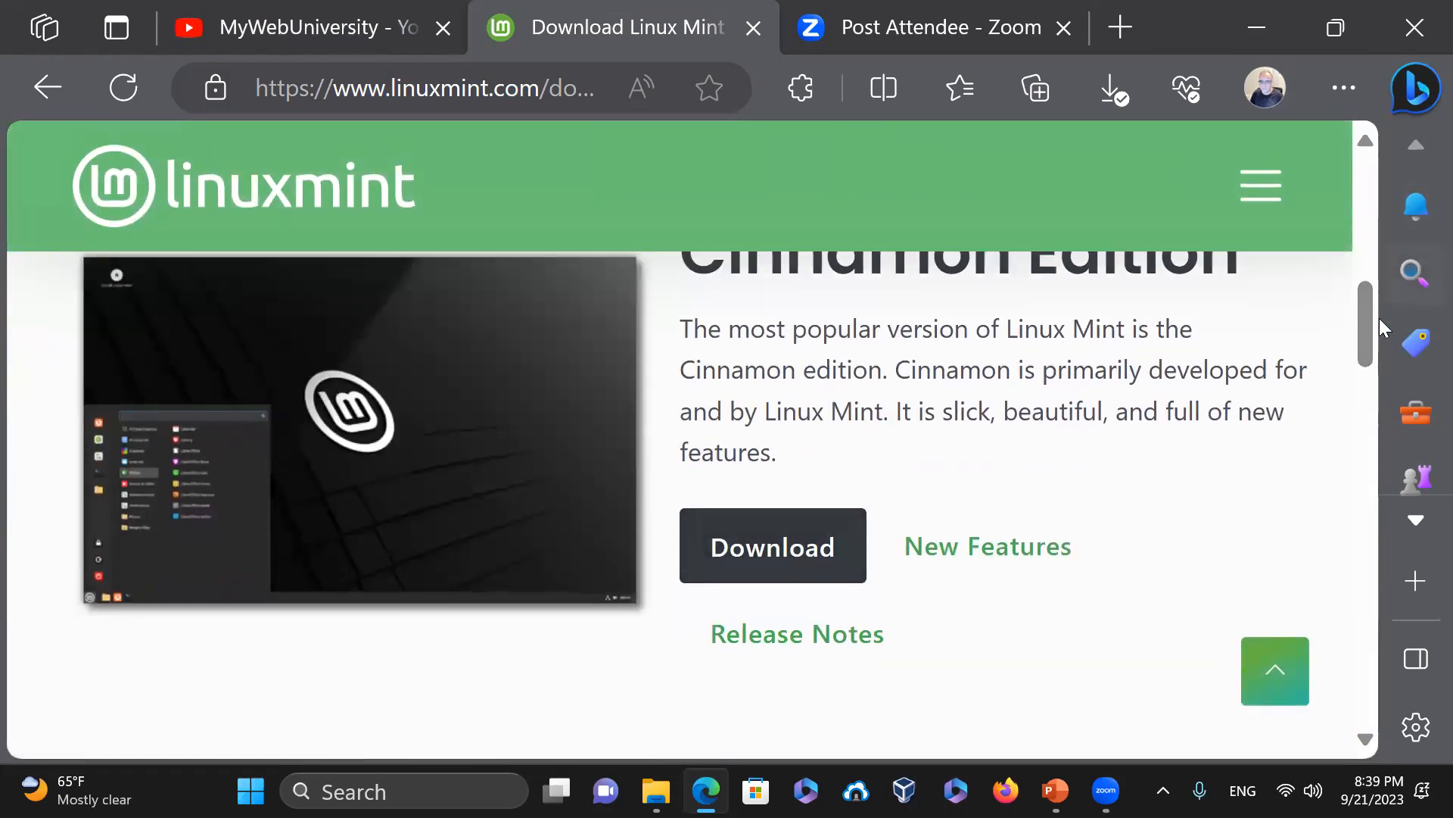
pyautogui.scroll(-2, 1370, 359)
pyautogui.moveTo(1370, 359); pyautogui.dragTo(1377, 413)
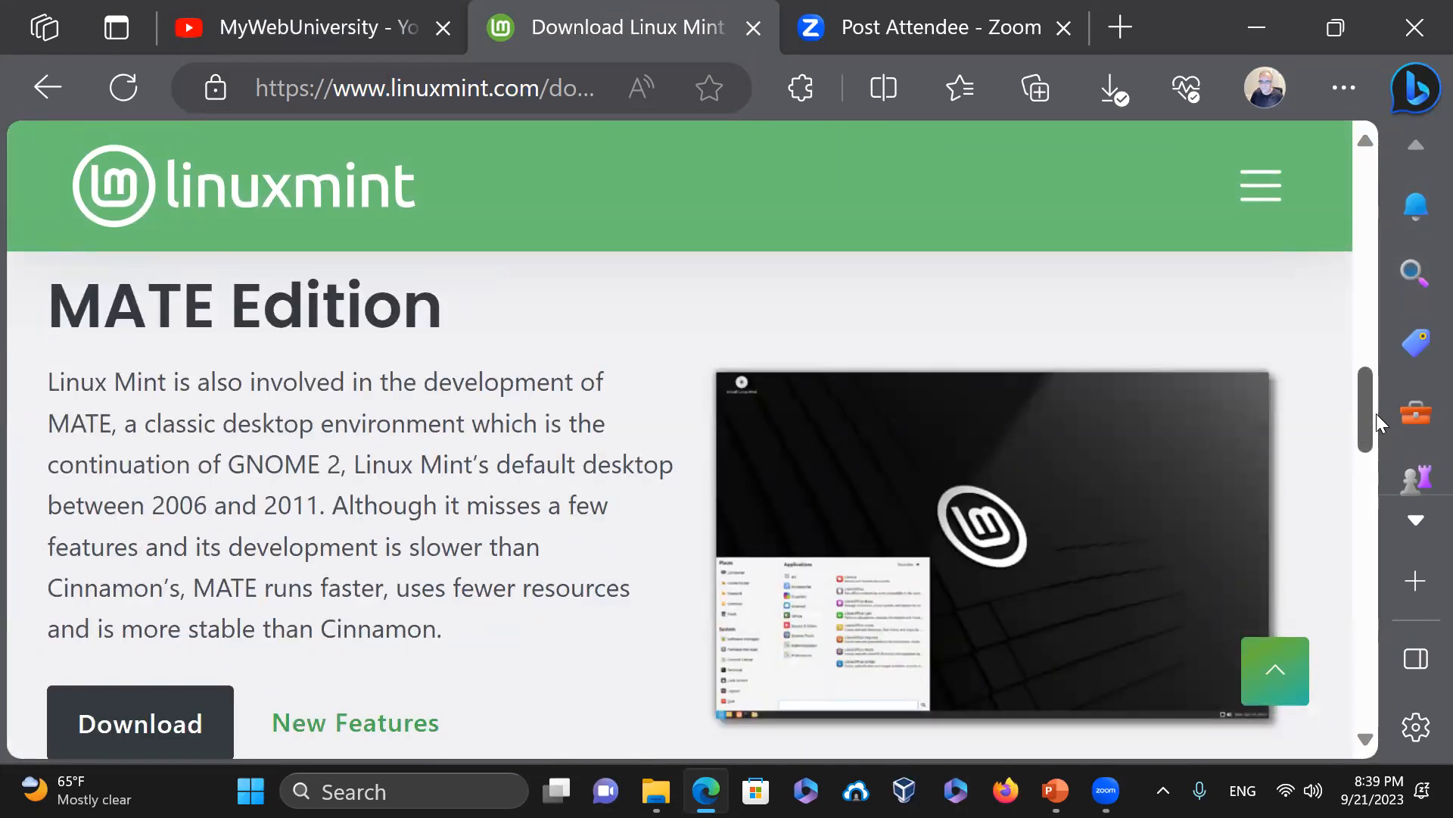
pyautogui.moveTo(1376, 413); pyautogui.dragTo(1377, 415)
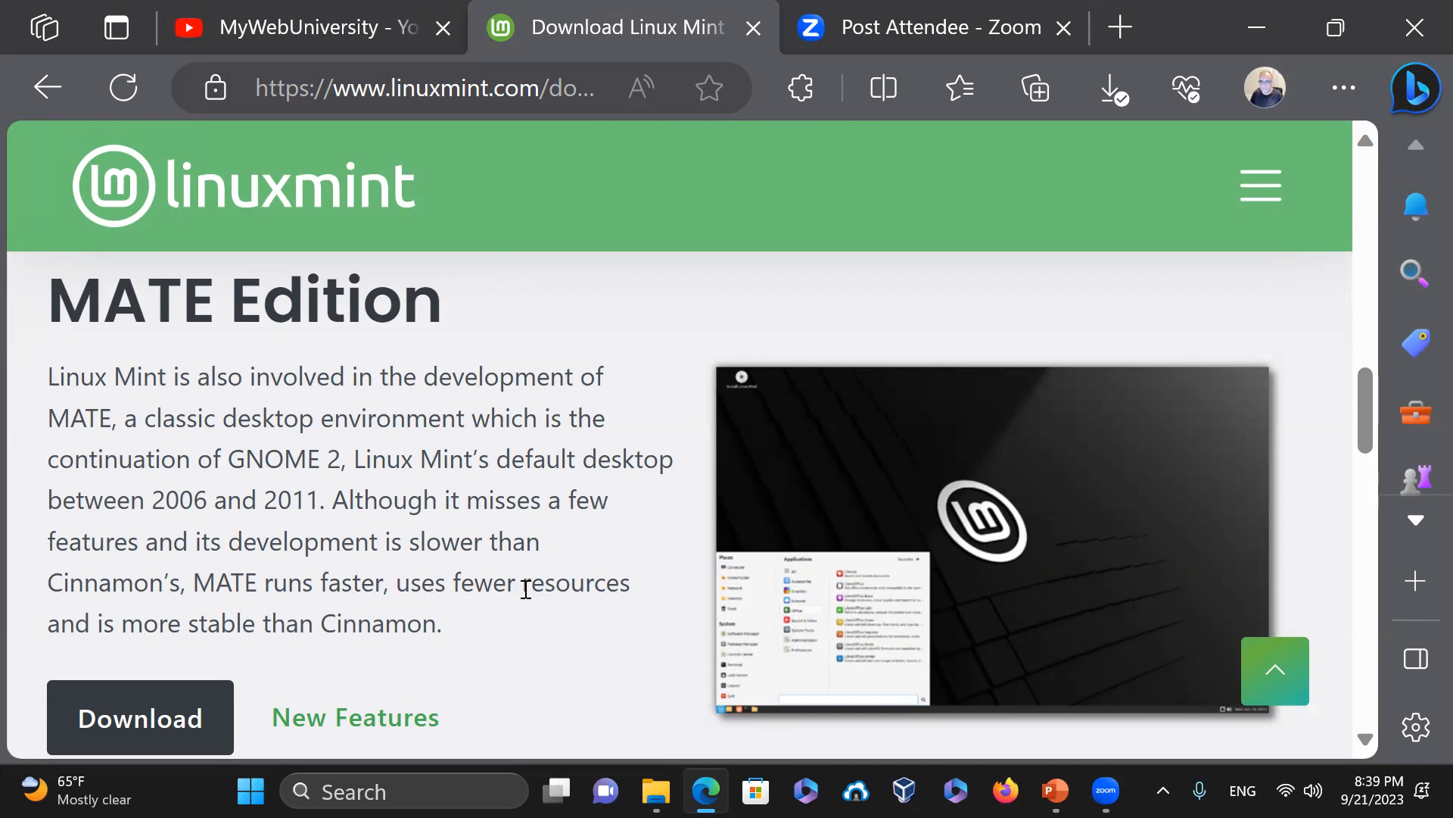
pyautogui.moveTo(1361, 423); pyautogui.dragTo(1374, 528)
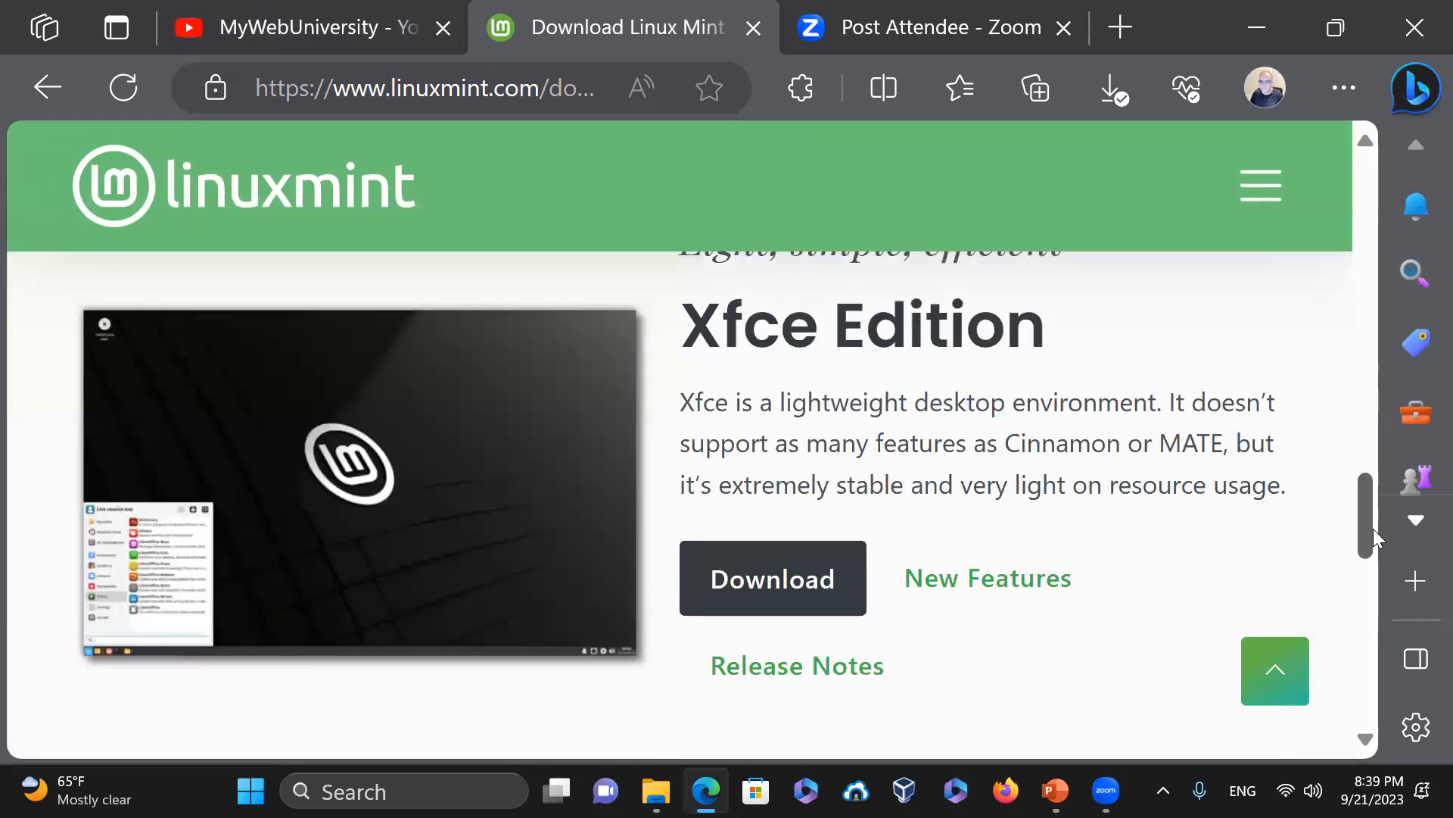
pyautogui.moveTo(1374, 528); pyautogui.dragTo(1363, 320)
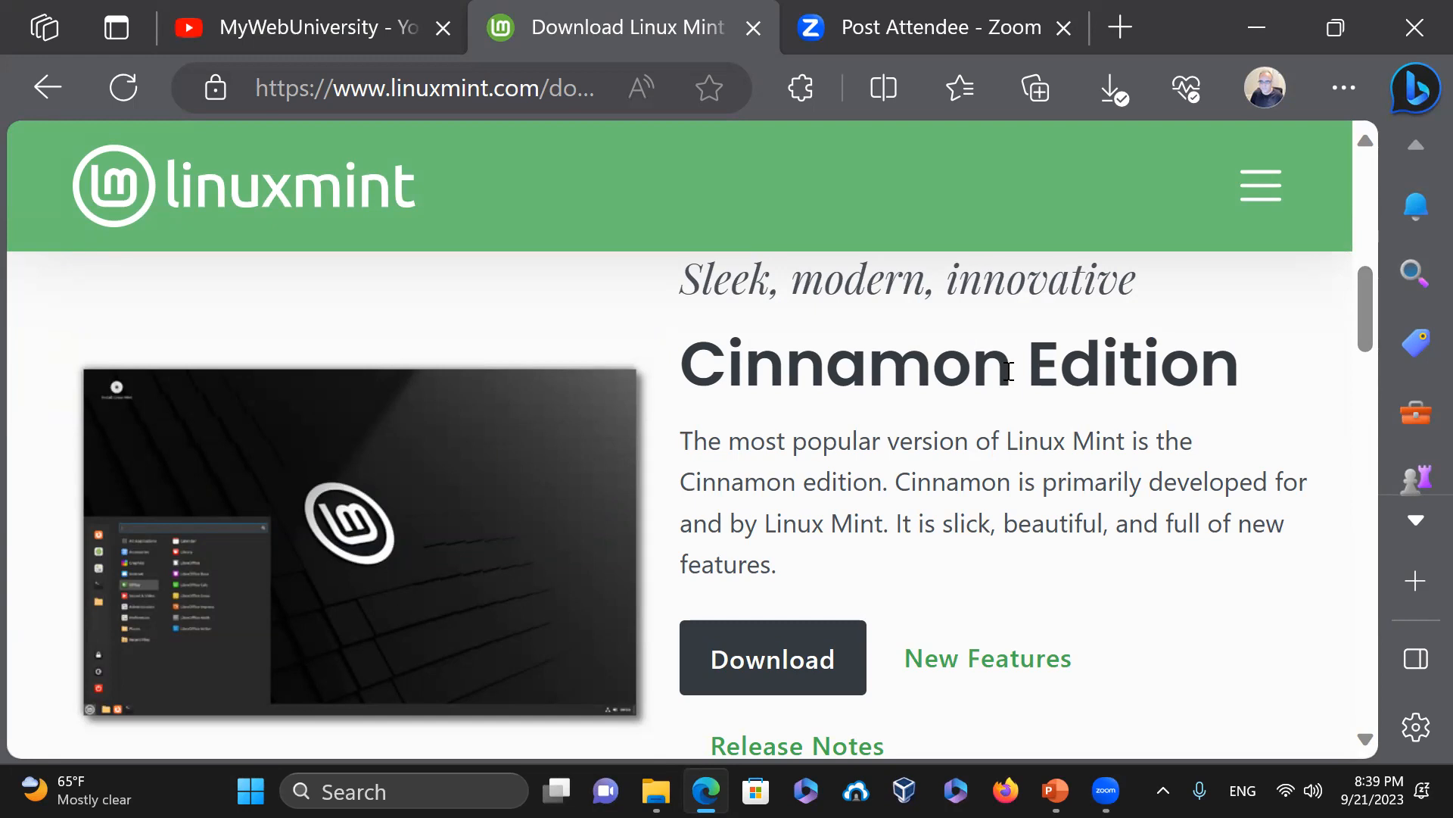
pyautogui.moveTo(1370, 294)
pyautogui.mouseDown()
pyautogui.moveTo(1382, 404)
pyautogui.moveTo(1395, 295)
pyautogui.mouseUp()
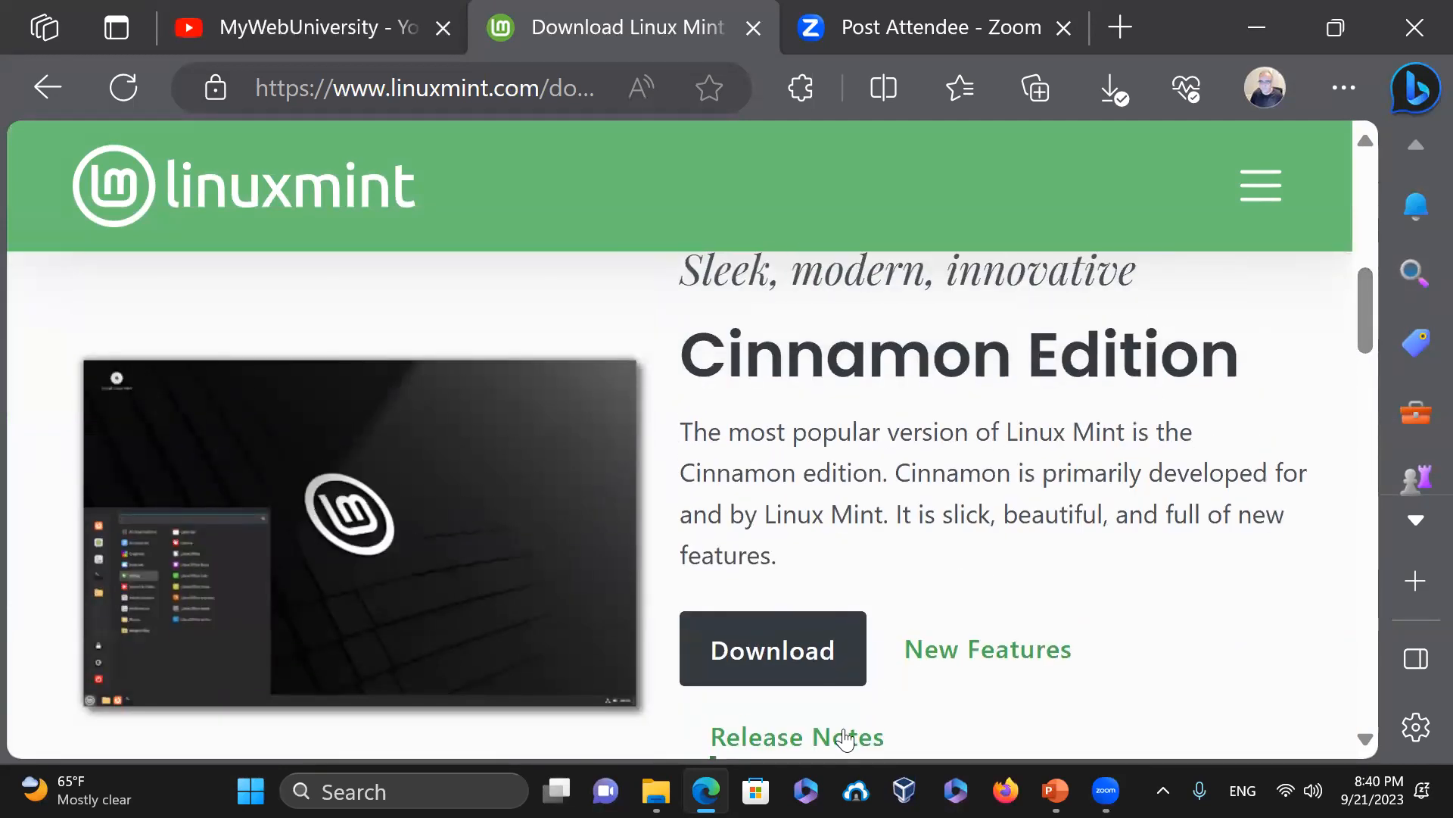
pyautogui.click(904, 790)
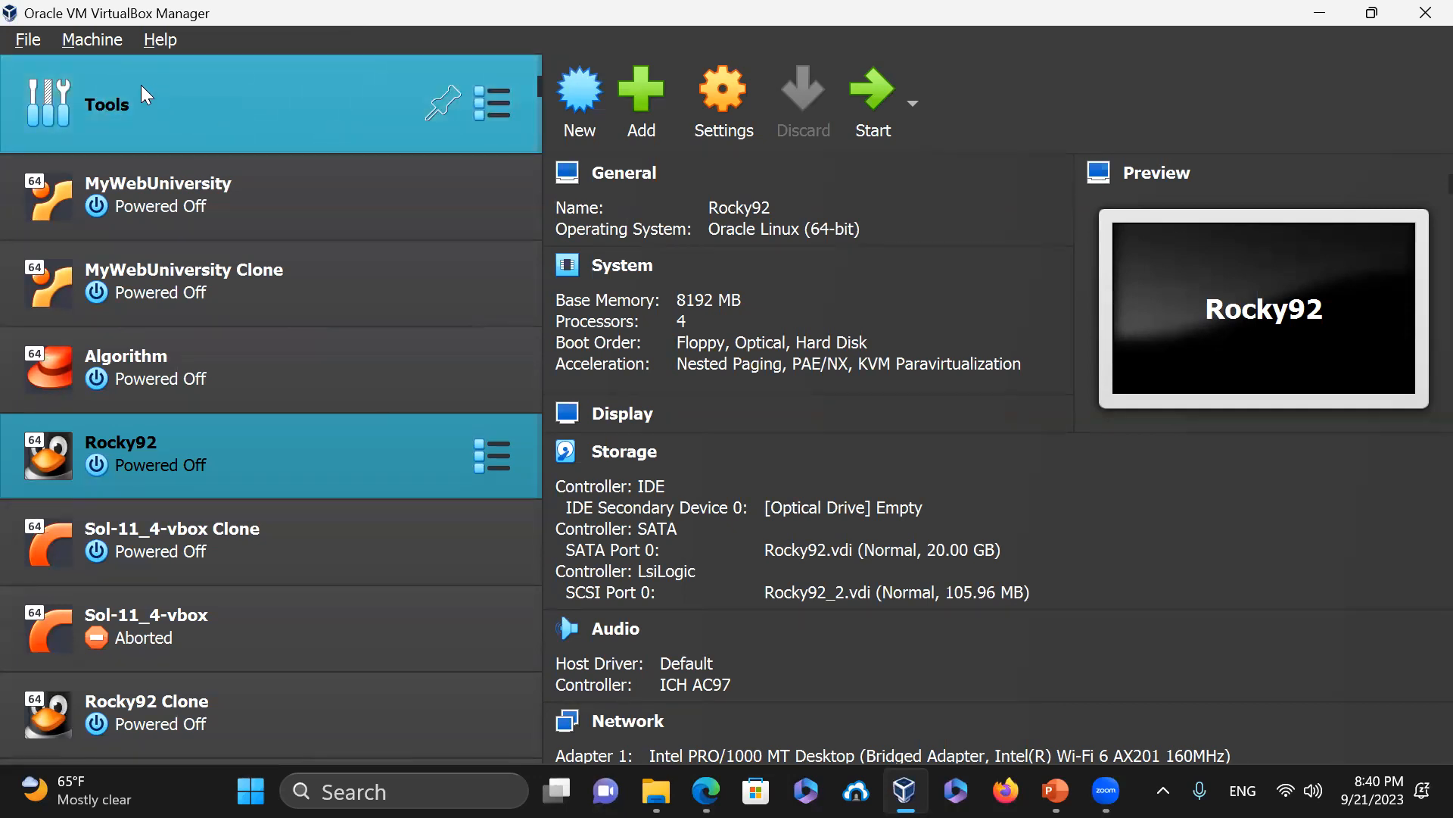
# Start a new virtual machine named 'Linux Mint', with Version set to Ubuntu (64-bit)
pyautogui.click(30, 41)
pyautogui.moveTo(73, 44)
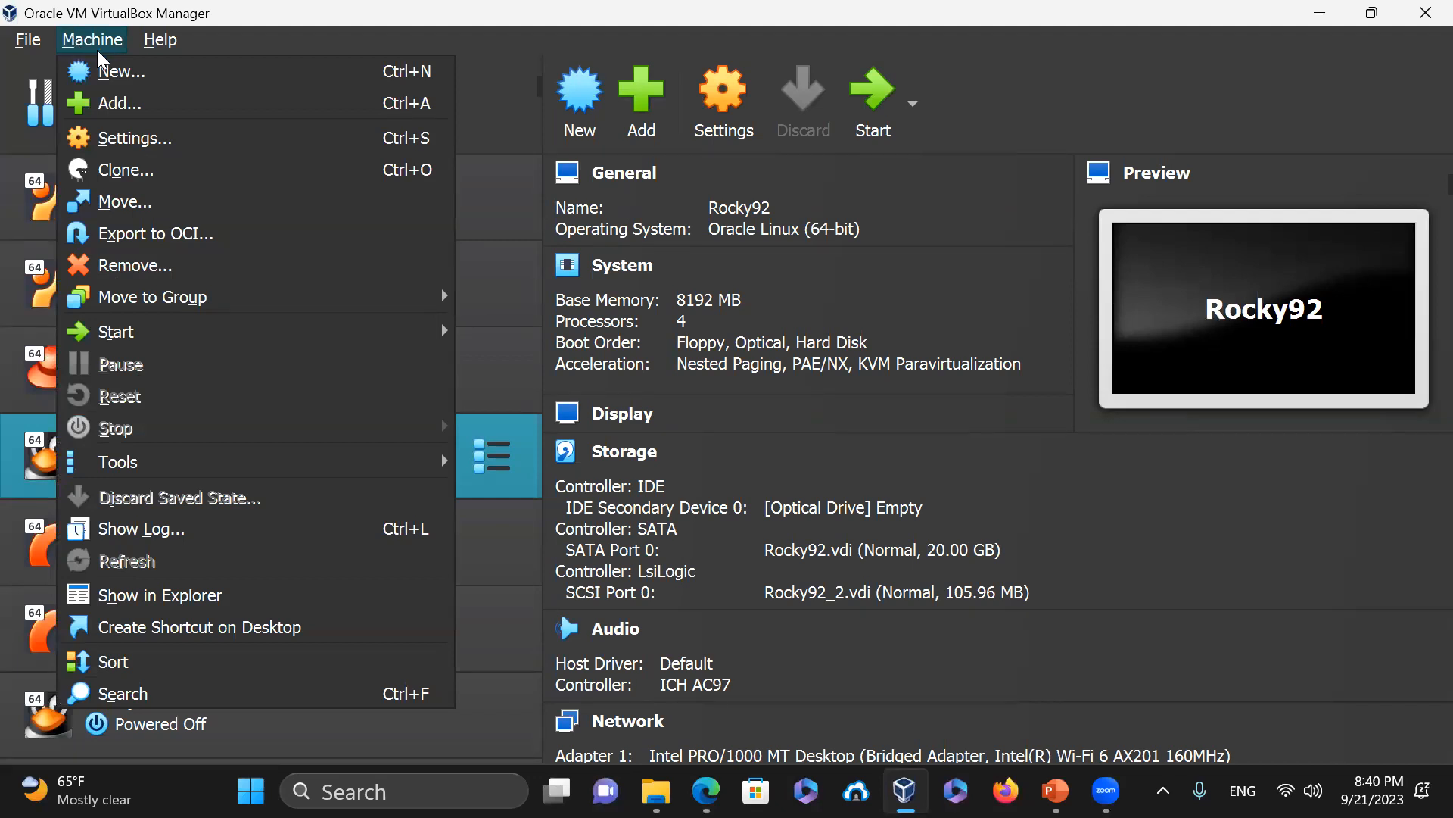
pyautogui.click(548, 6)
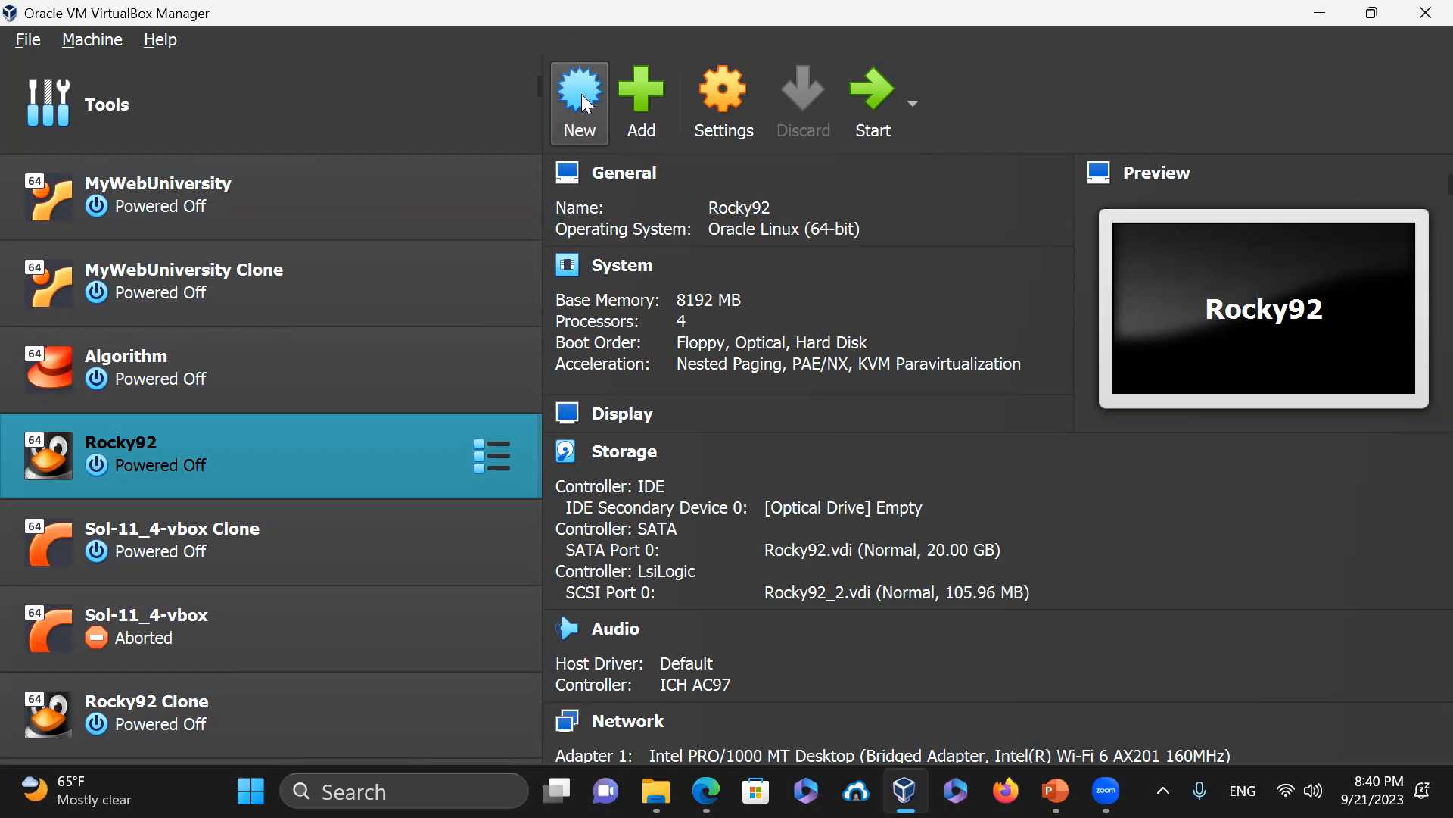
pyautogui.click(579, 133)
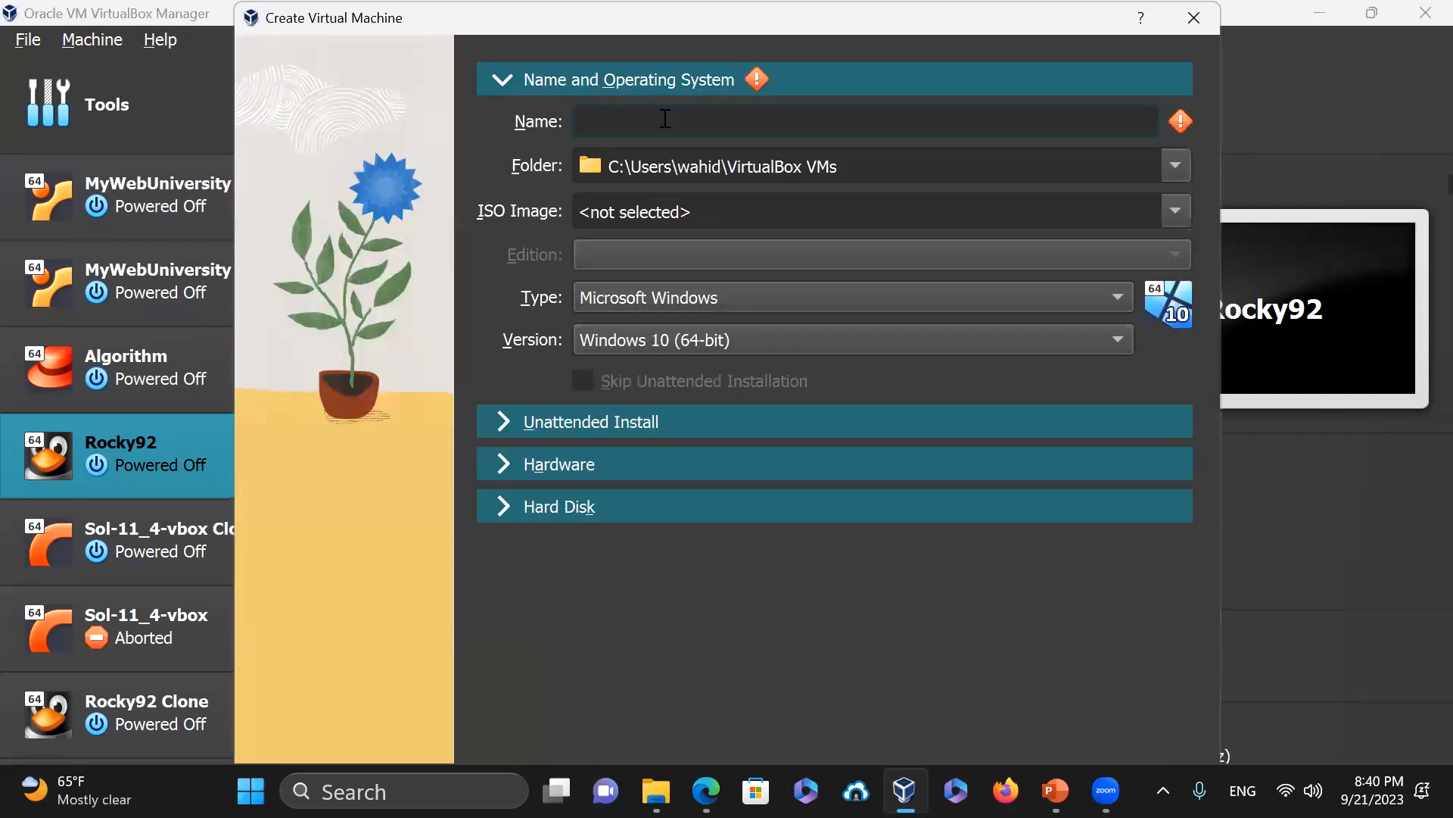
pyautogui.write('Linux-')
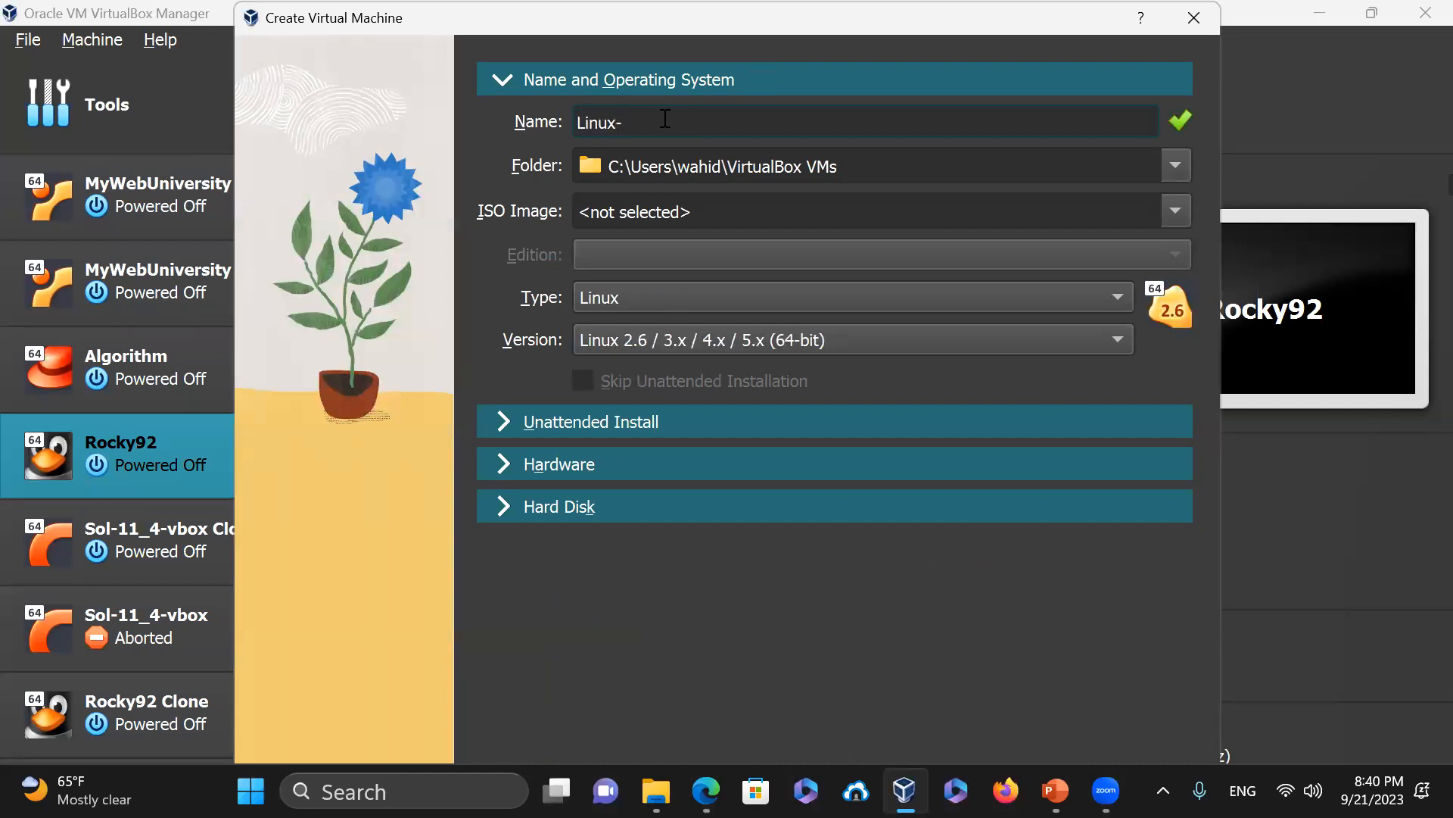
pyautogui.write('Ubunt')
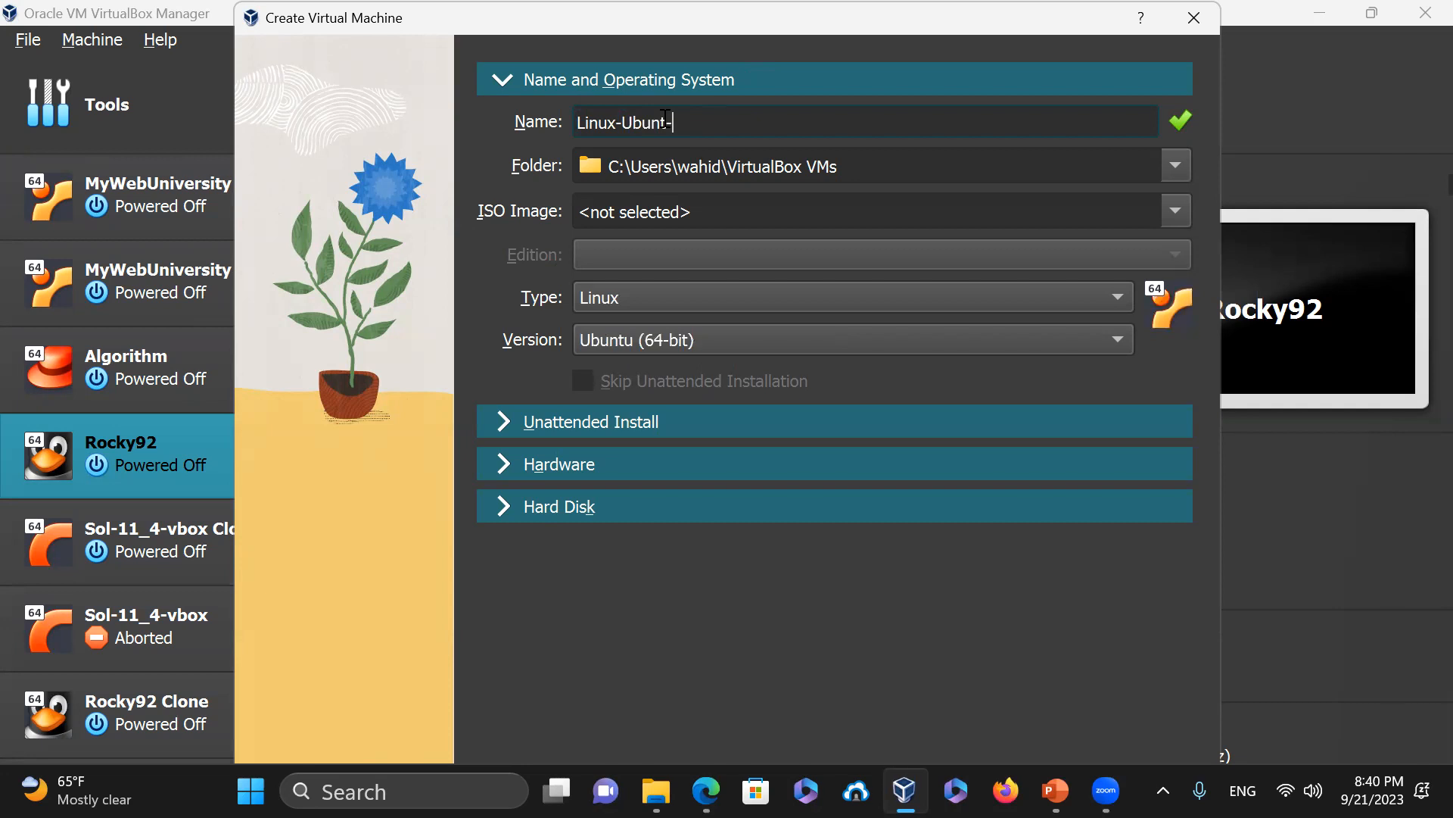
pyautogui.write('-Mint')
pyautogui.press('BackSpace')
pyautogui.press('BackSpace')
pyautogui.press('BackSpace')
pyautogui.press('BackSpace')
pyautogui.press('BackSpace')
pyautogui.press('BackSpace')
pyautogui.press('BackSpace')
pyautogui.press('BackSpace')
pyautogui.press('BackSpace')
pyautogui.press('BackSpace')
pyautogui.press('BackSpace')
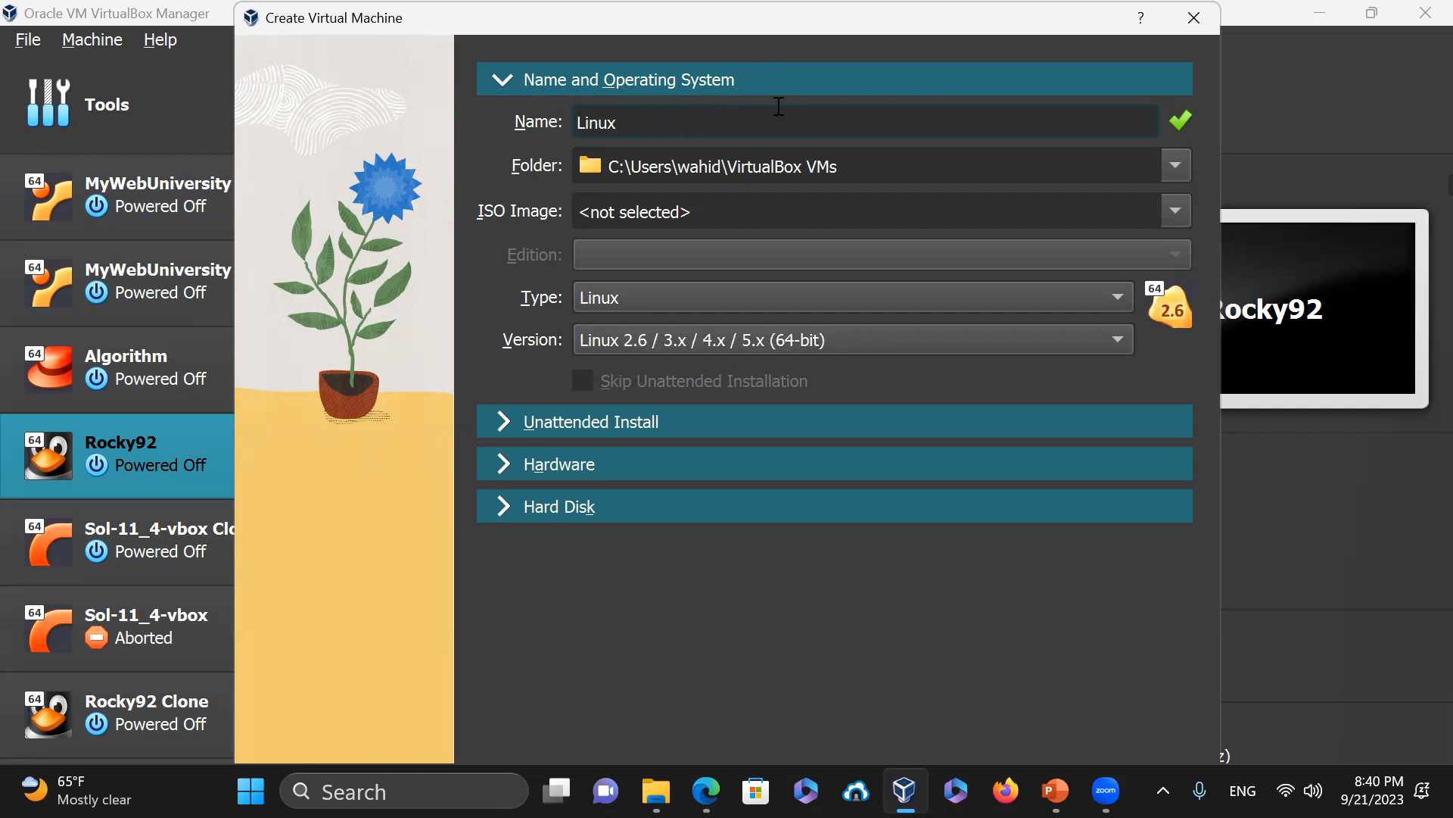
pyautogui.write('Minu')
pyautogui.press('BackSpace')
pyautogui.press('BackSpace')
pyautogui.write('nt')
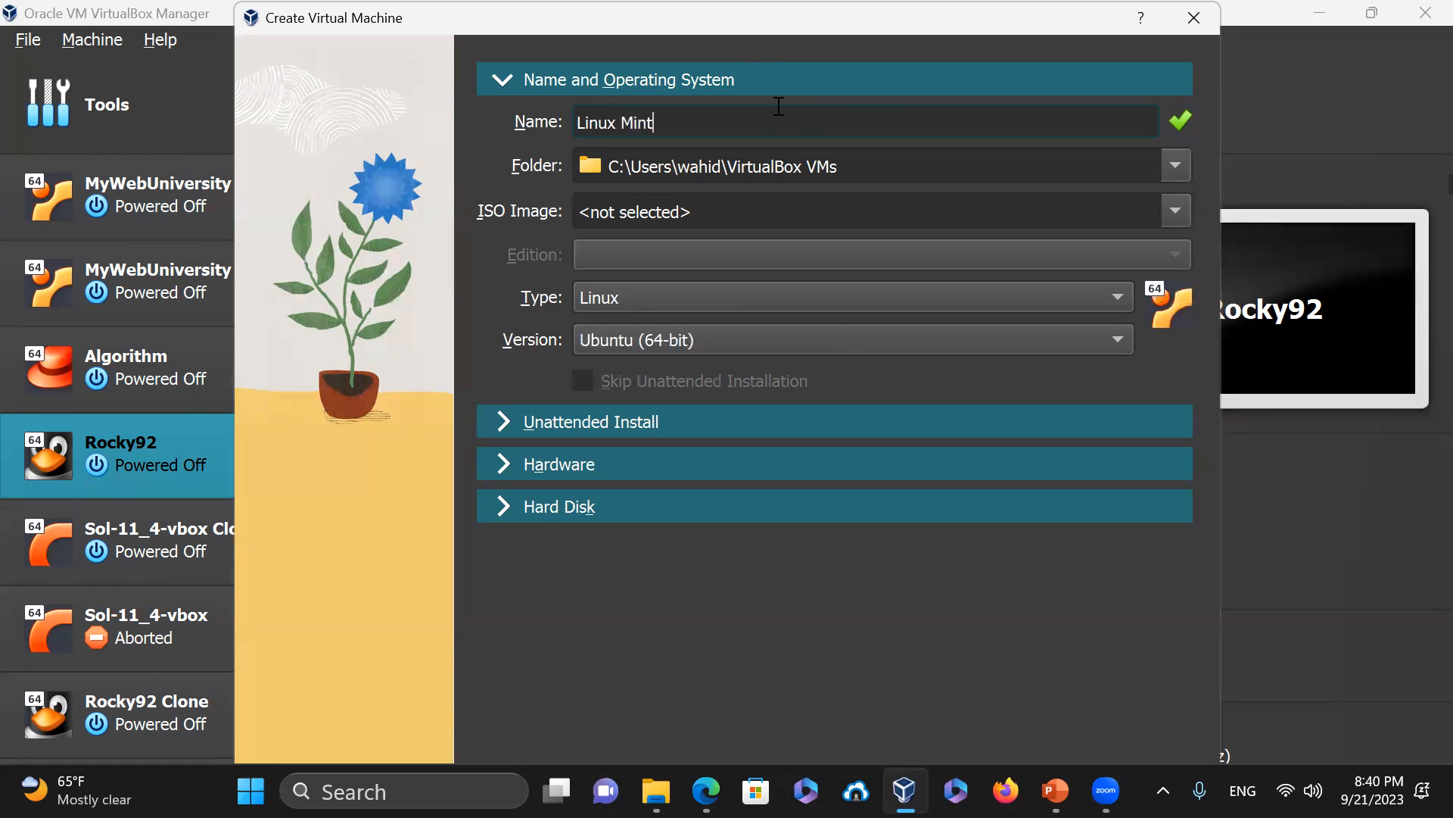
# Check the machine folder, then browse for an ISO image other than the recent ones
pyautogui.click(883, 161)
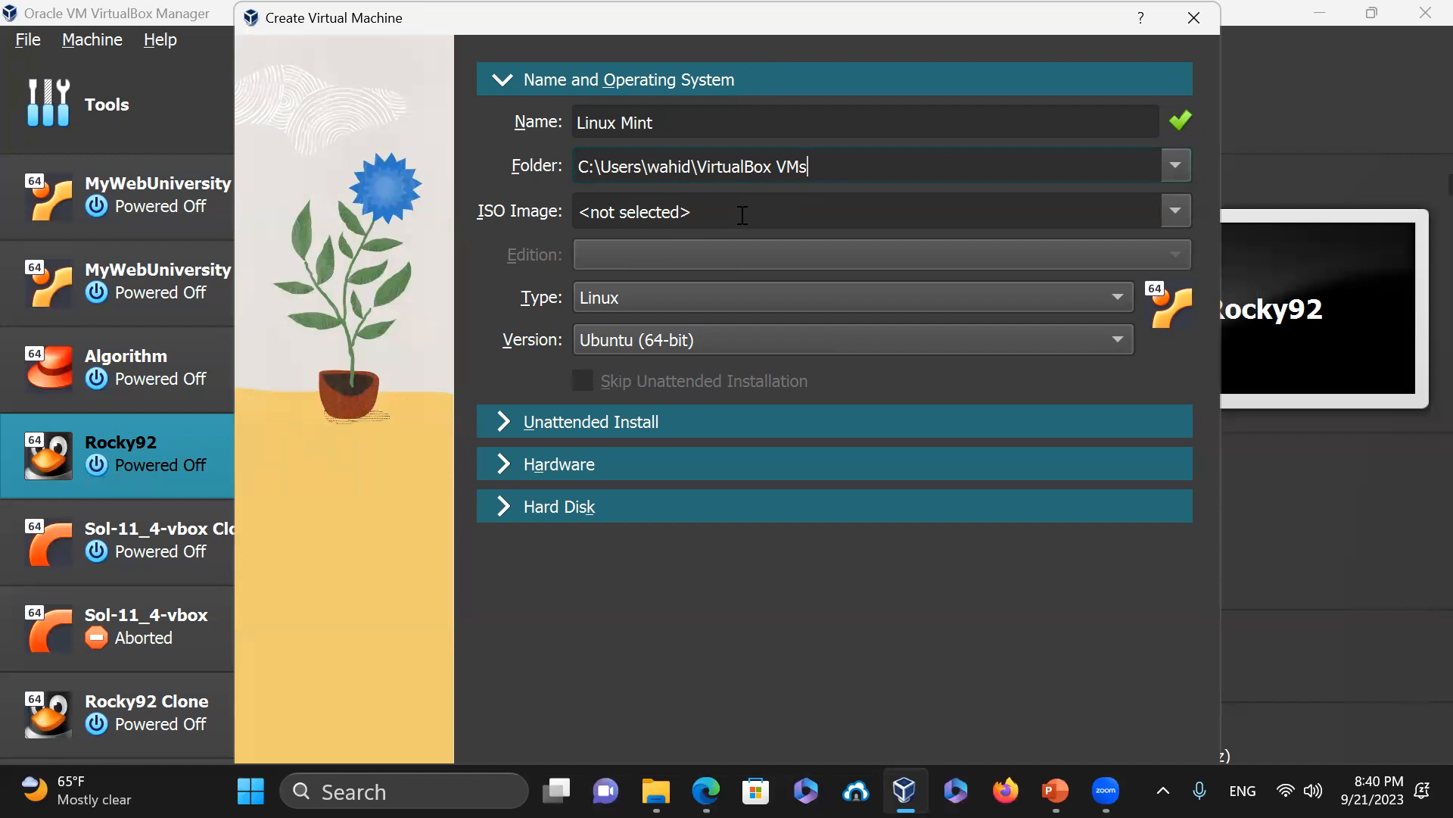
pyautogui.click(1175, 211)
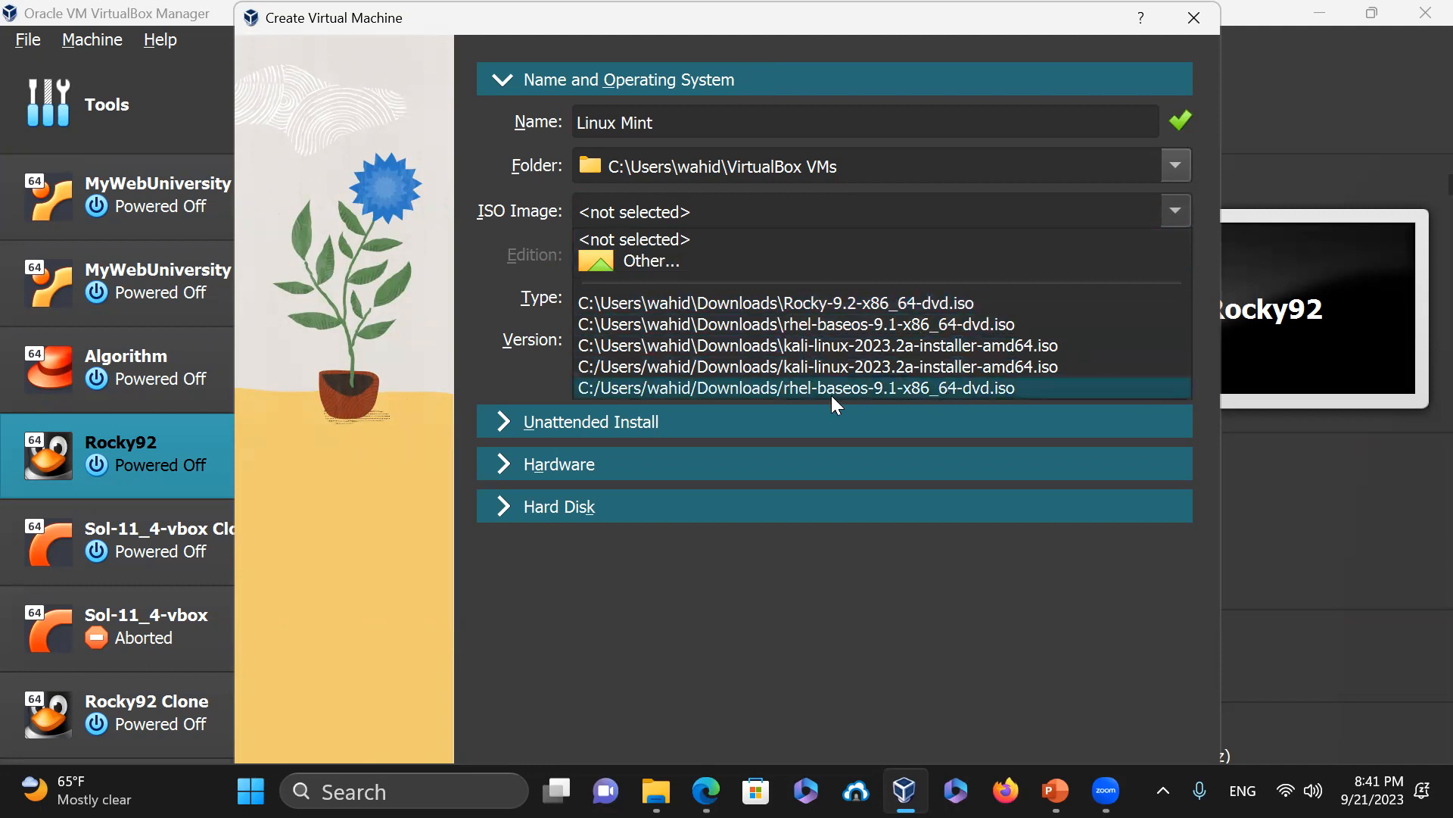
pyautogui.click(612, 259)
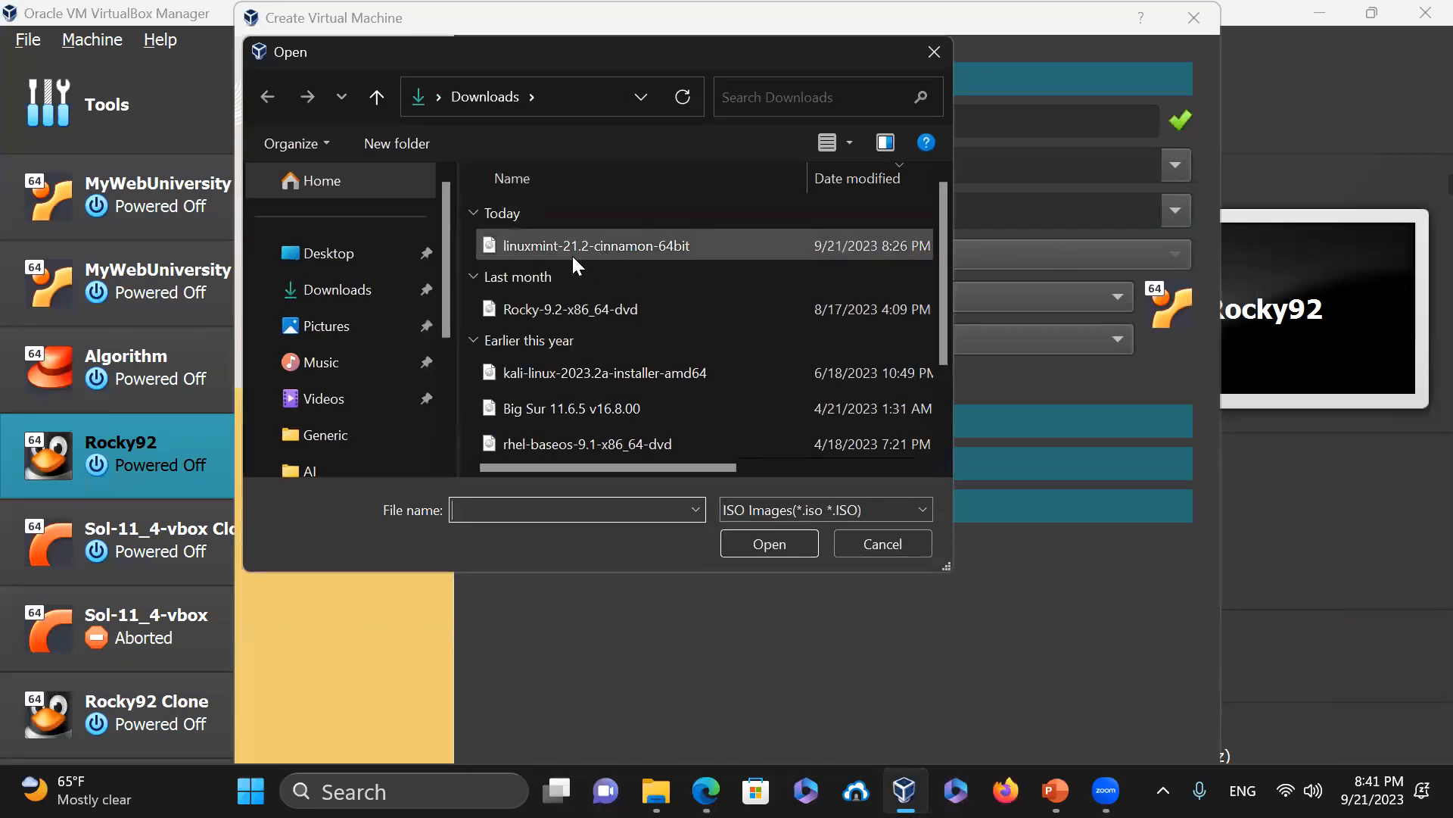
# Load linuxmint-21.2-cinnamon-64bit.iso as the ISO image and show Downloads in File Explorer
pyautogui.click(536, 249)
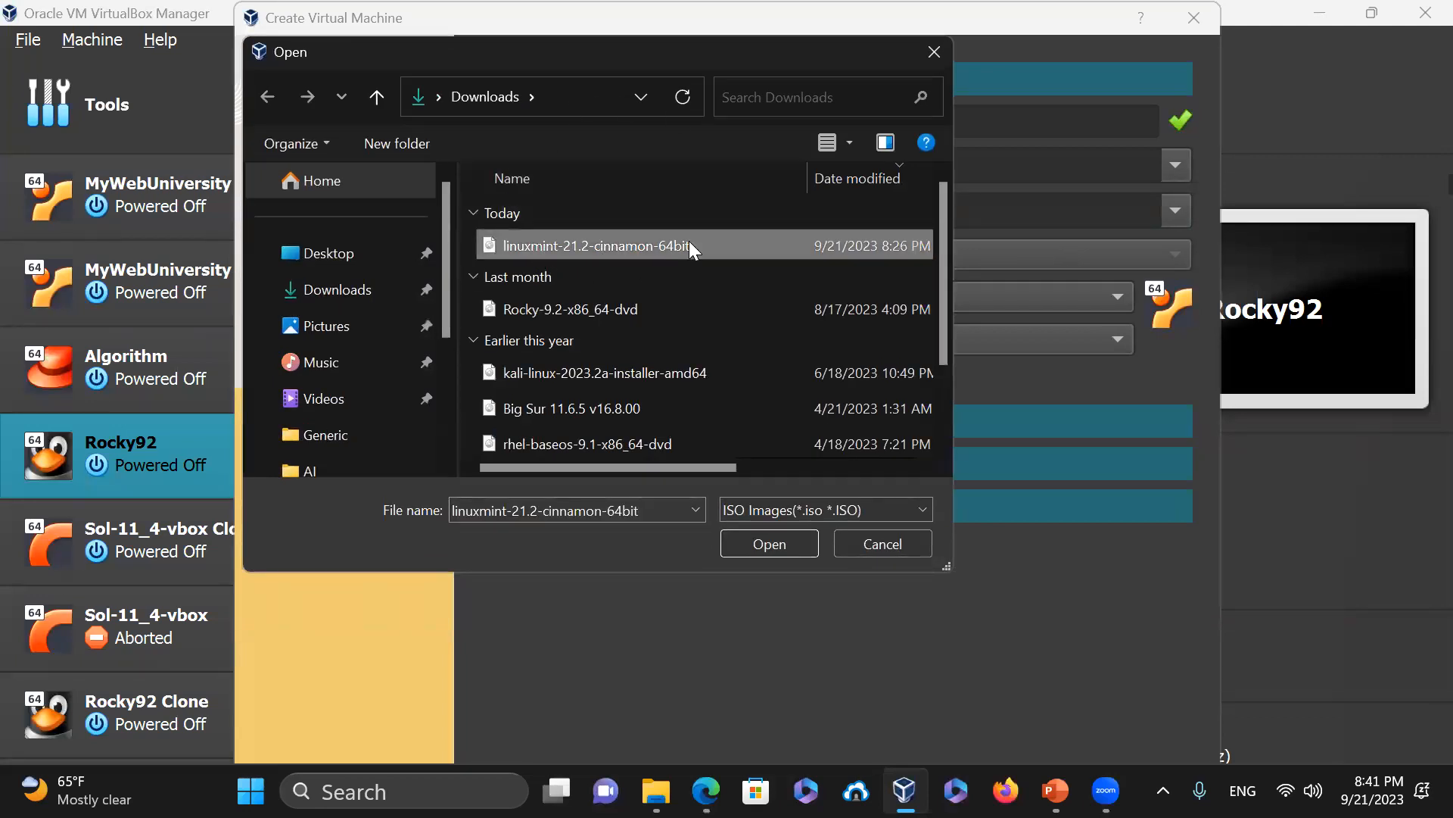
pyautogui.click(784, 547)
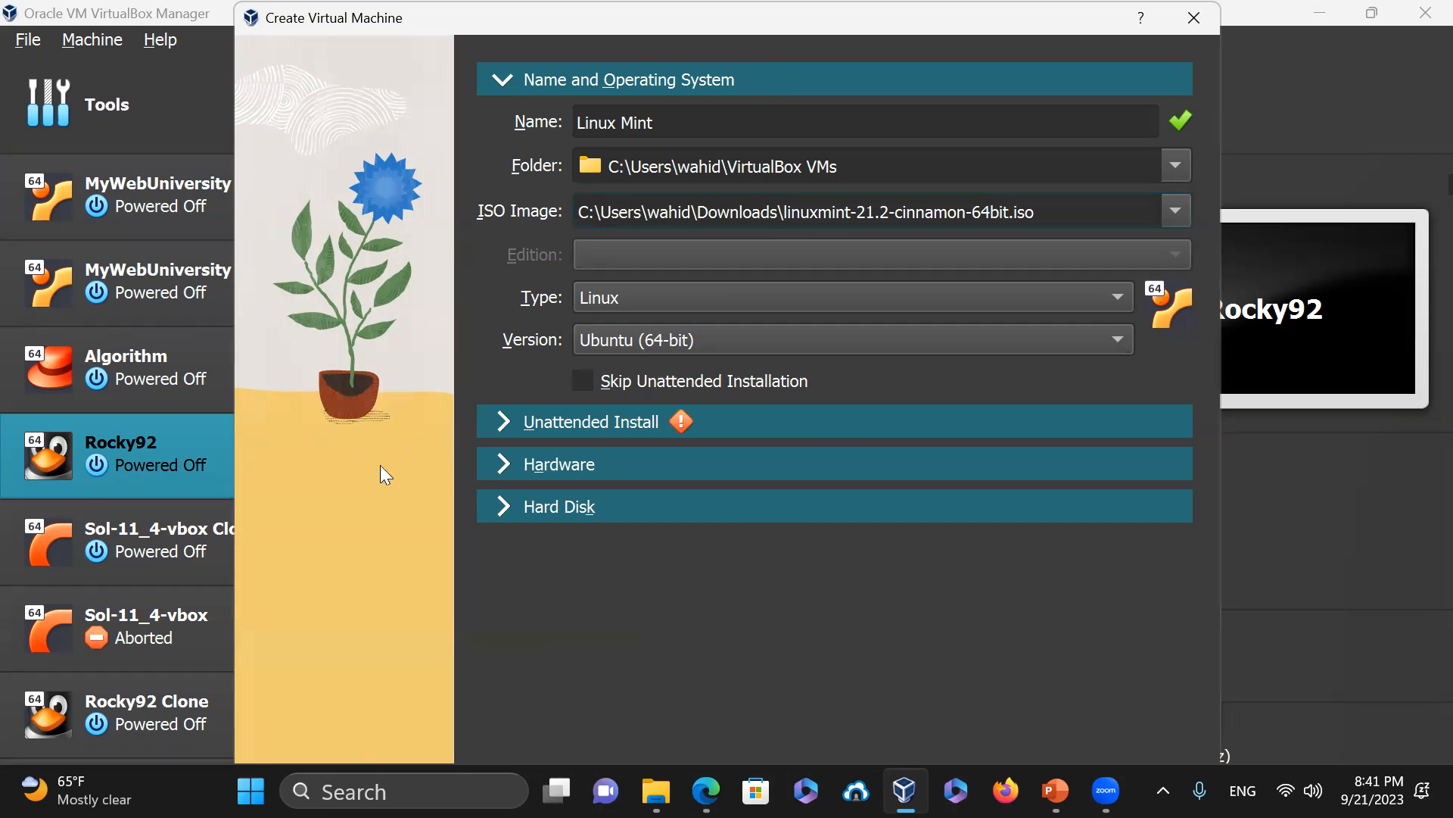
pyautogui.hotkey('alt', 'Tab')
pyautogui.click(409, 378)
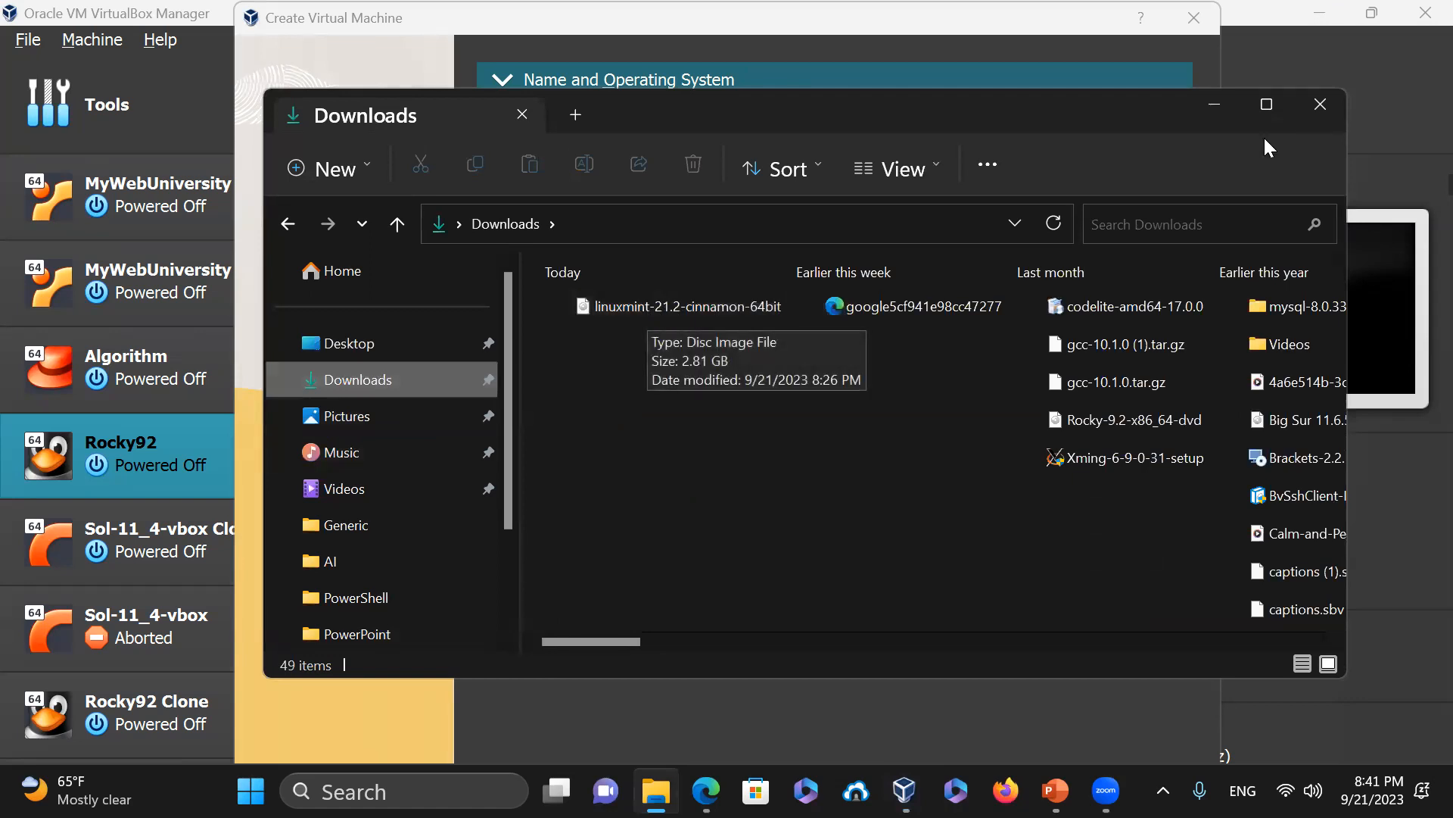
# Minimize the Downloads window to return to the Create Virtual Machine wizard
pyautogui.click(1220, 98)
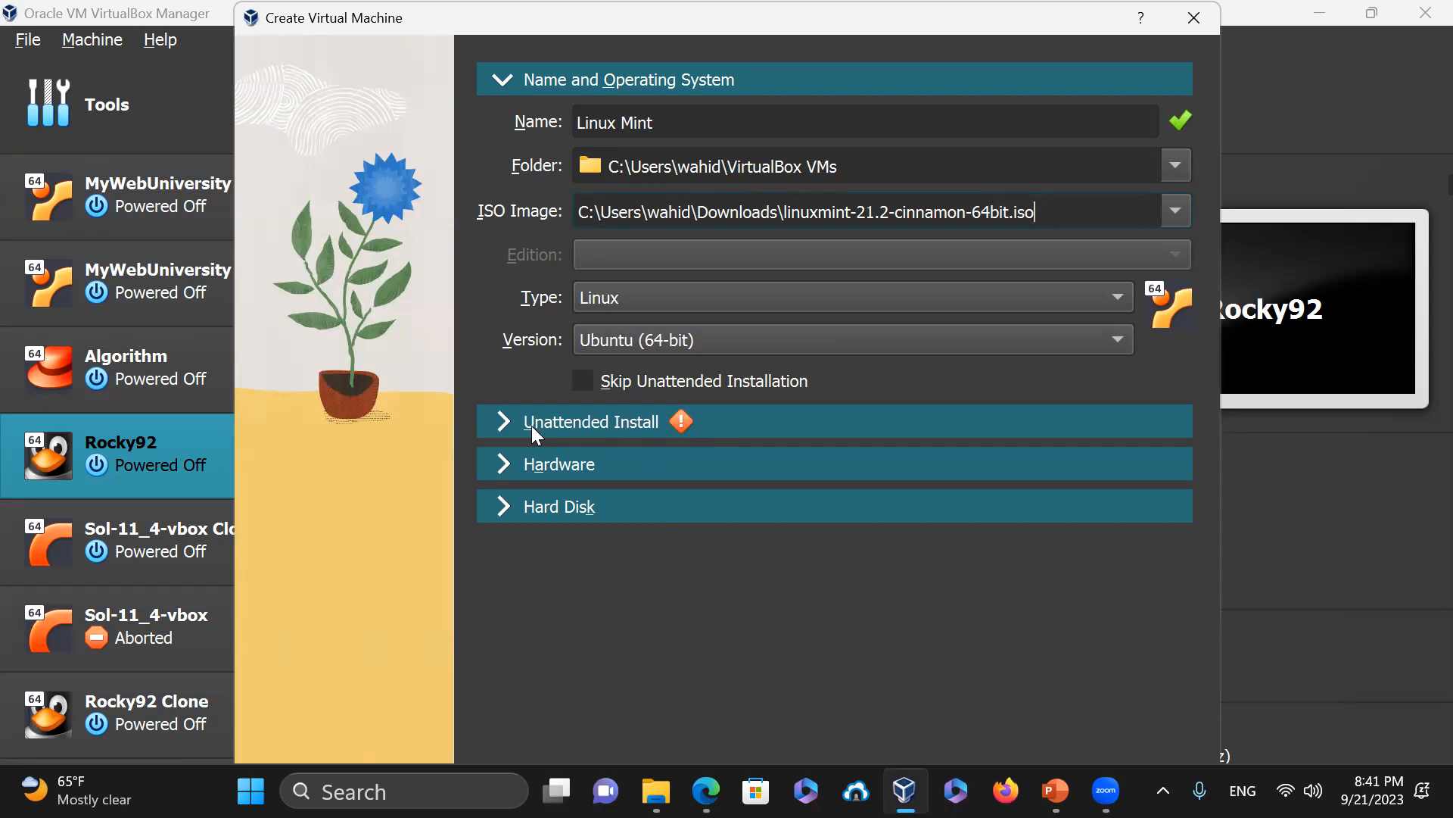
# Expand the Unattended Install and Hardware sections, showing 2048 MB memory and 1 processor
pyautogui.click(576, 424)
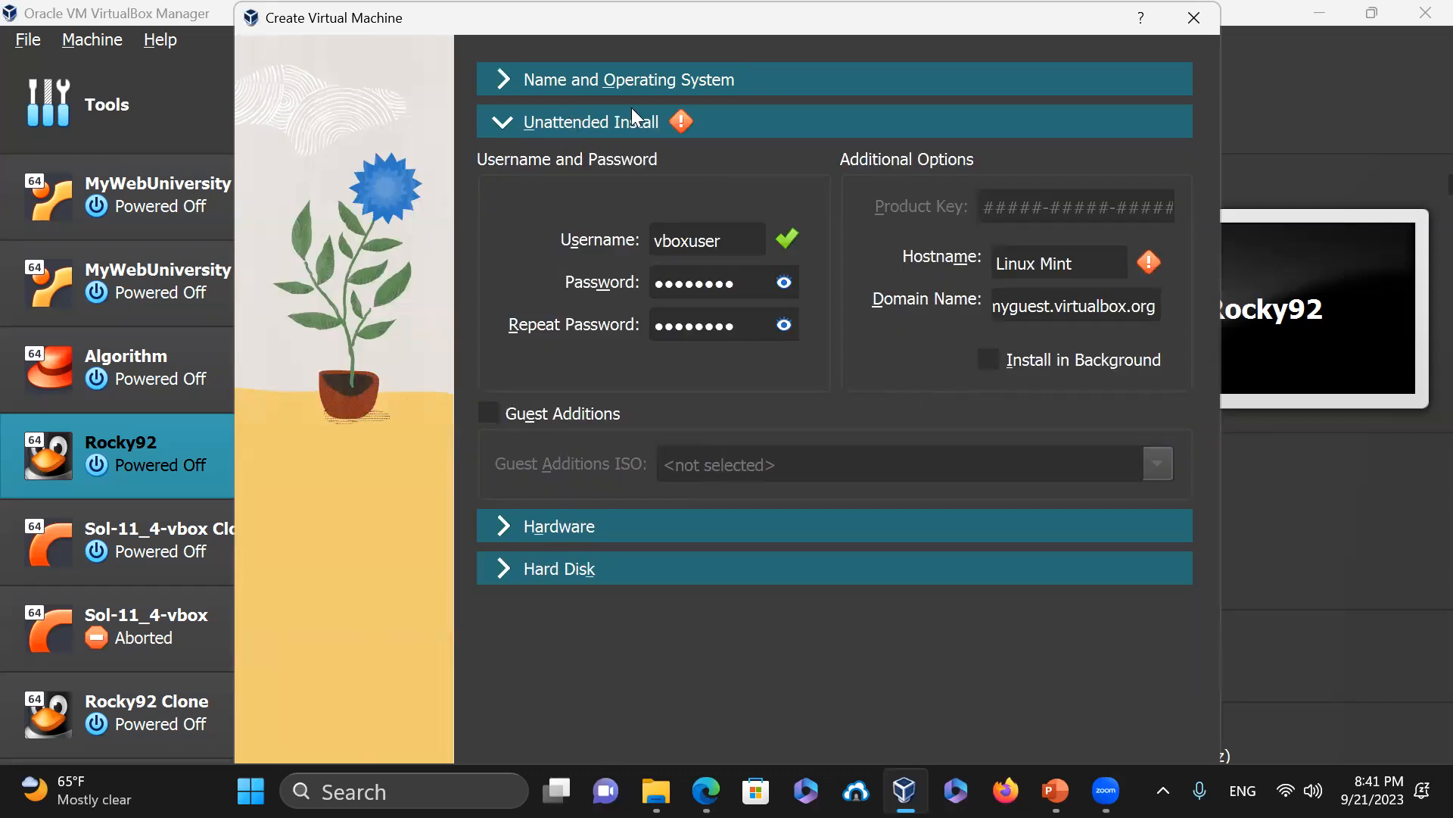
pyautogui.click(603, 535)
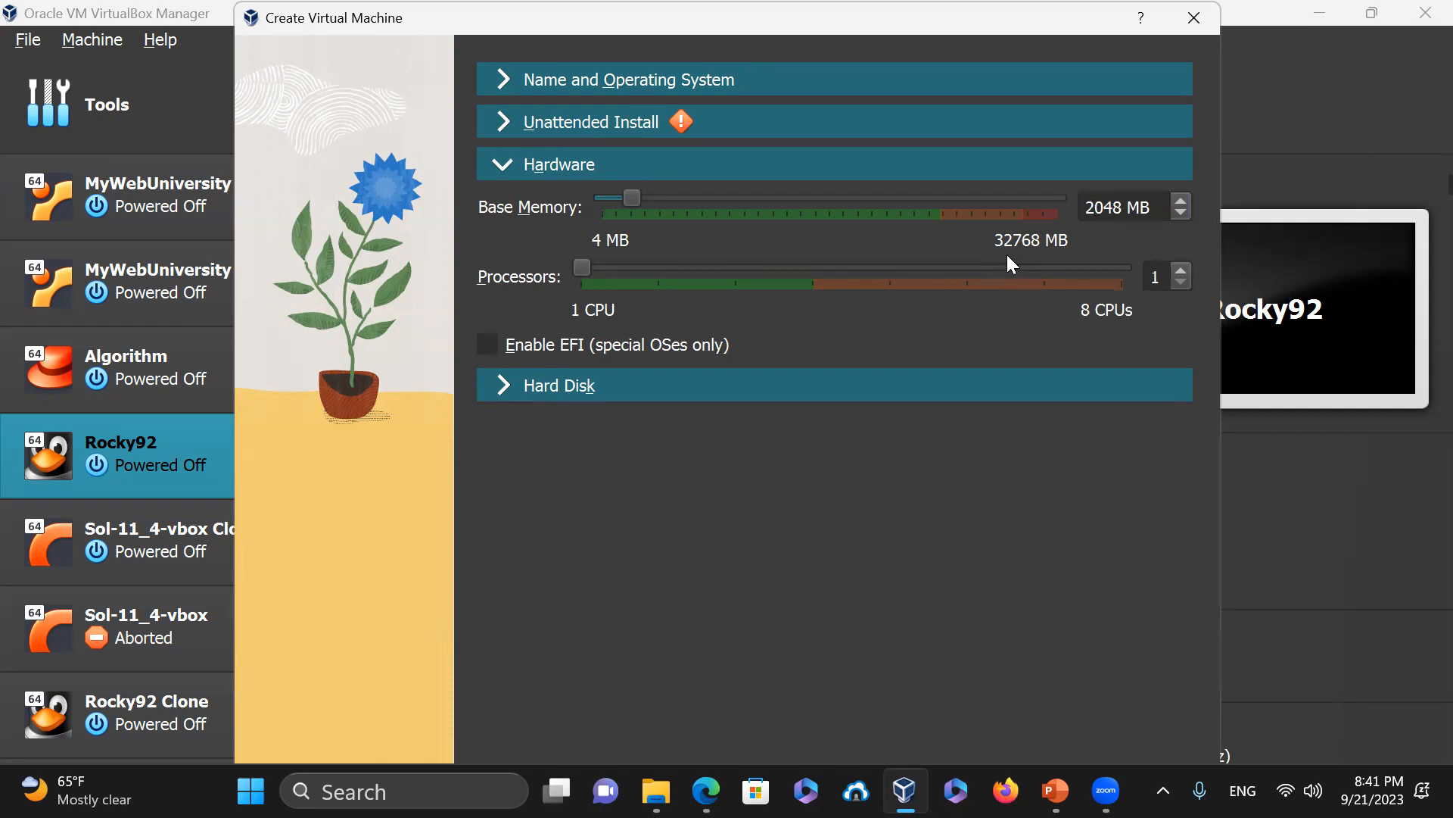
# Set base memory to 16384 MB and processors to 4, and show the Hard Disk settings
pyautogui.moveTo(1092, 207); pyautogui.dragTo(1129, 216)
pyautogui.moveTo(631, 200); pyautogui.dragTo(830, 217)
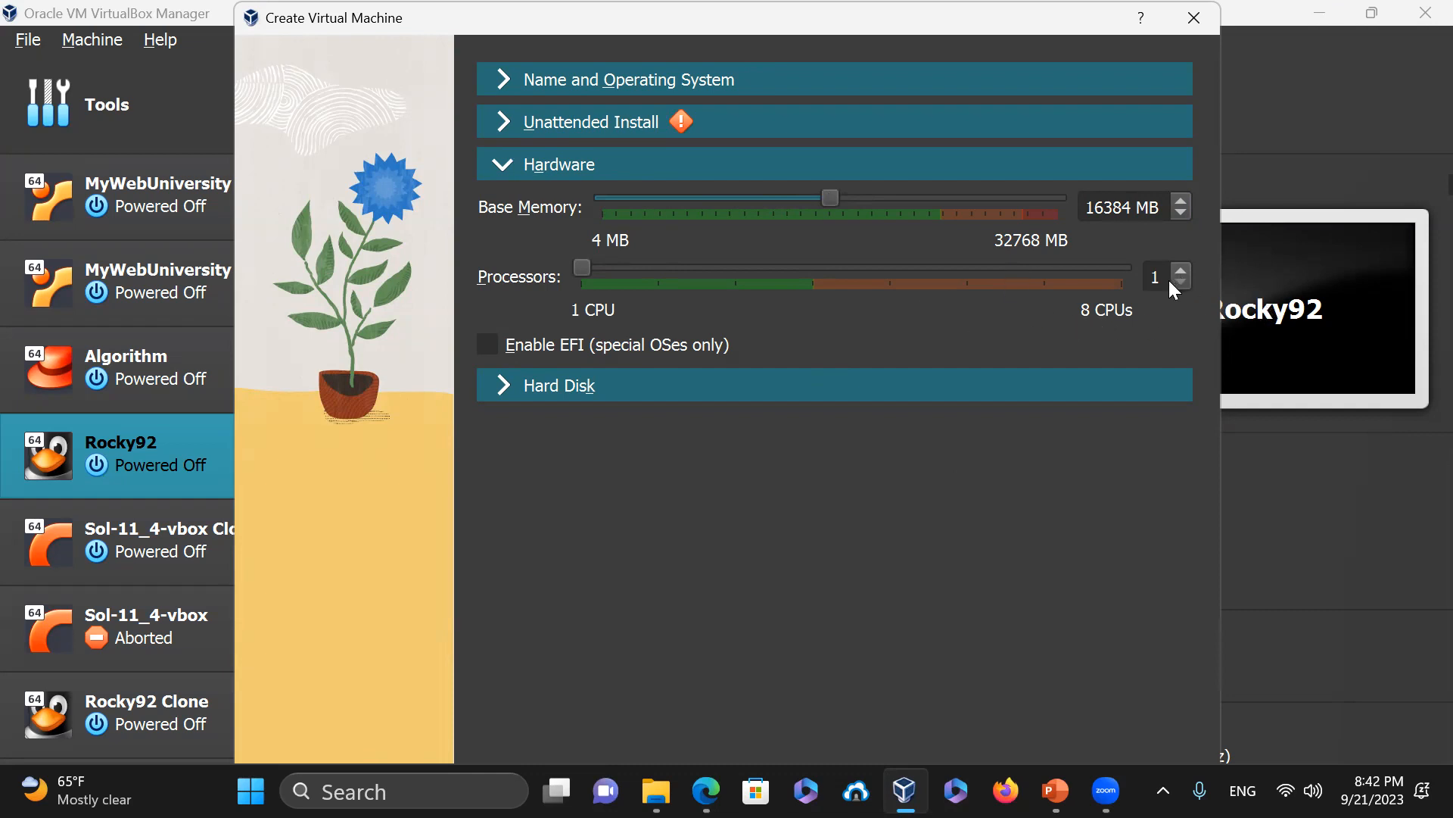
pyautogui.moveTo(583, 267); pyautogui.dragTo(808, 287)
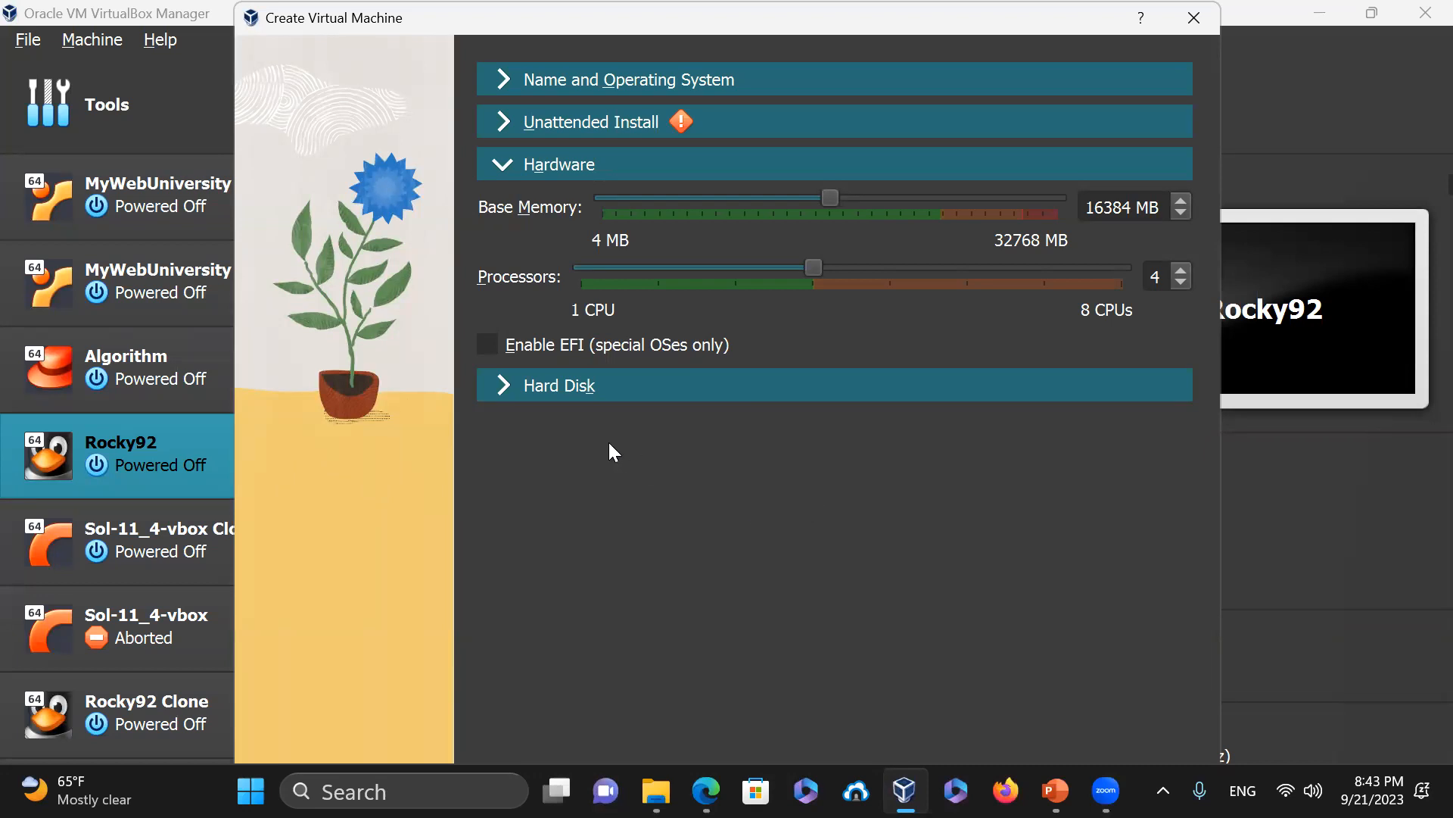
pyautogui.click(589, 388)
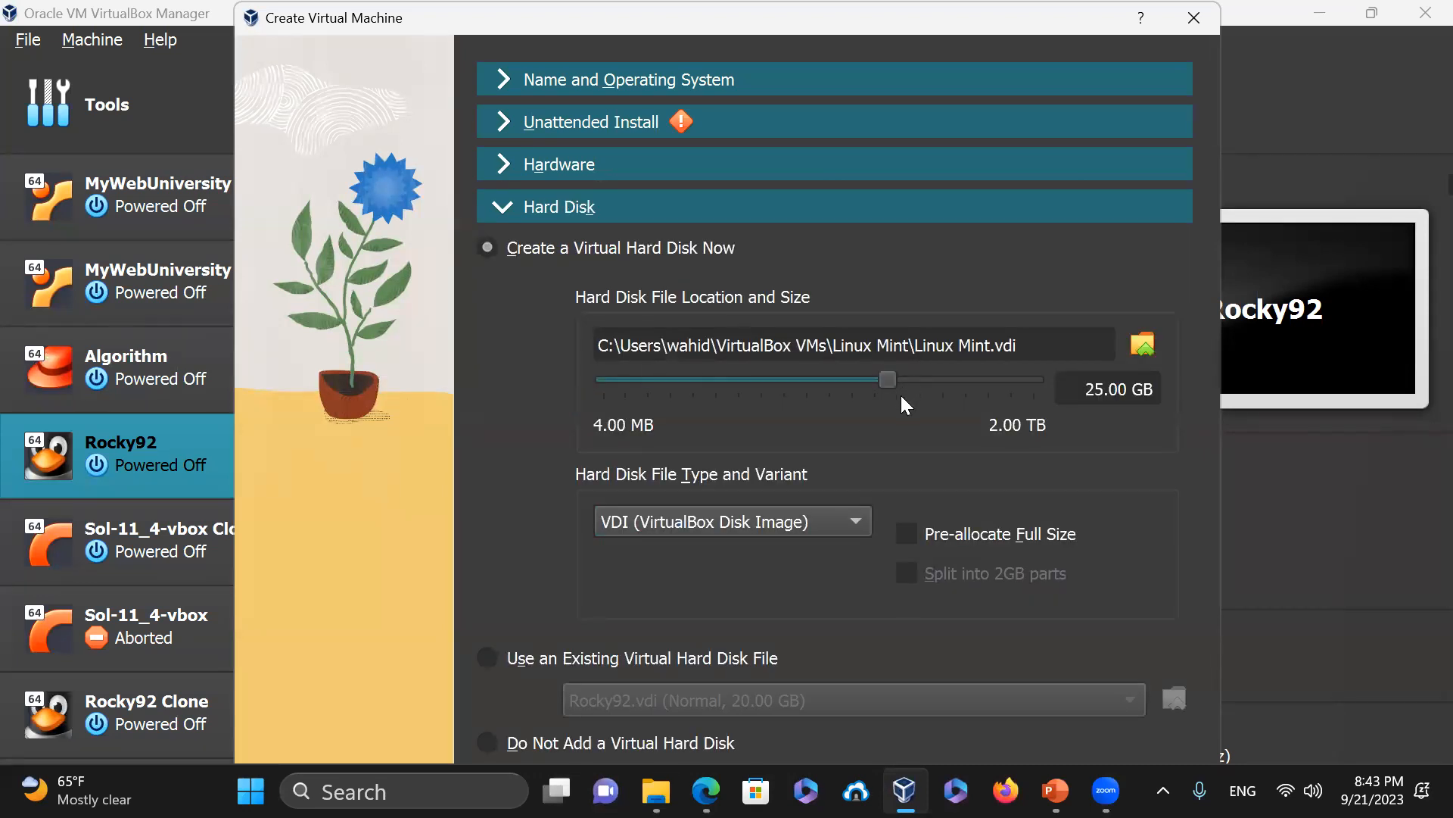
# Enlarge the new machine's virtual hard disk to 80.00 GB
pyautogui.click(1129, 387)
pyautogui.moveTo(890, 380); pyautogui.dragTo(940, 404)
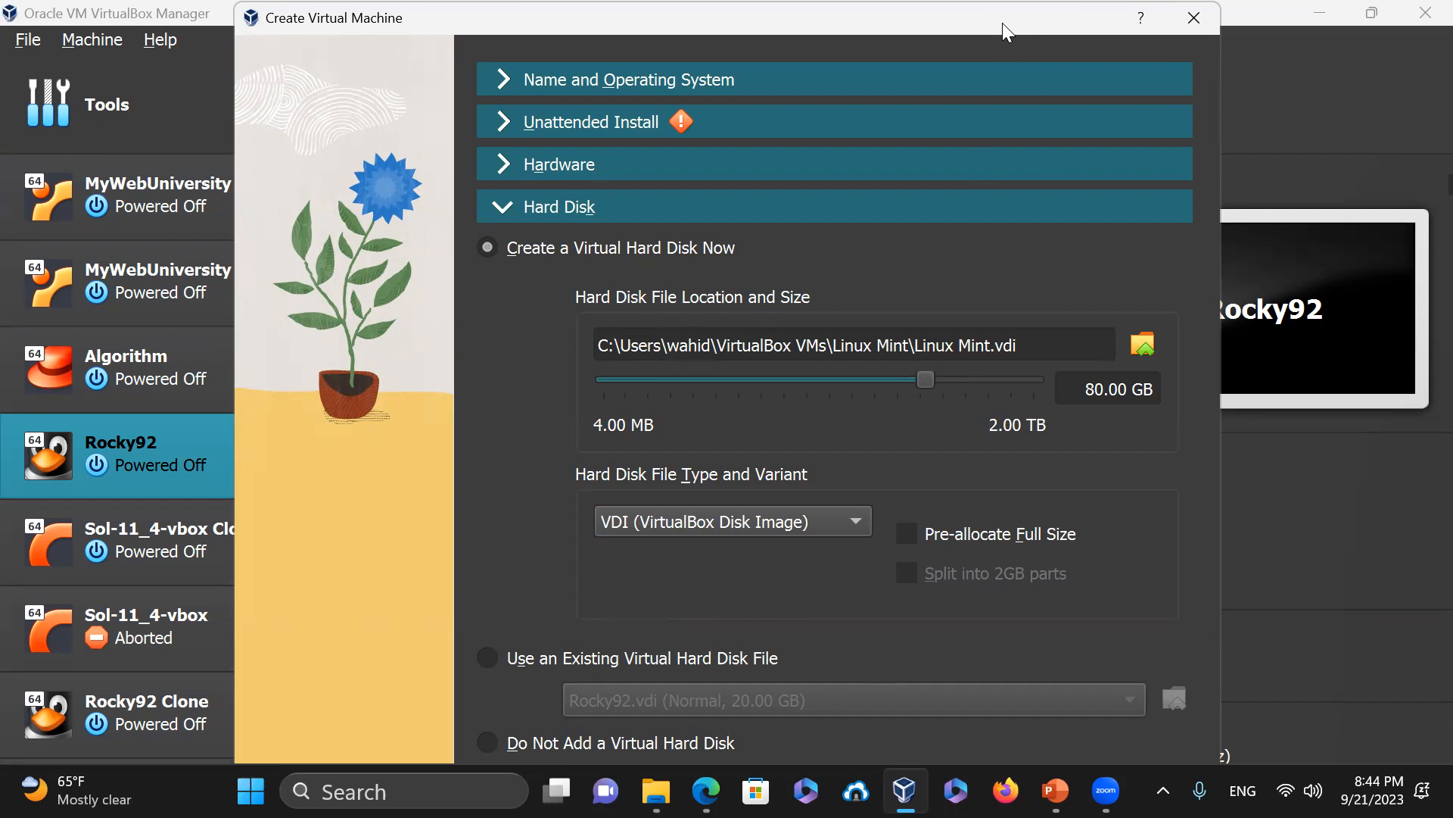
pyautogui.moveTo(1006, 30); pyautogui.dragTo(1017, 81)
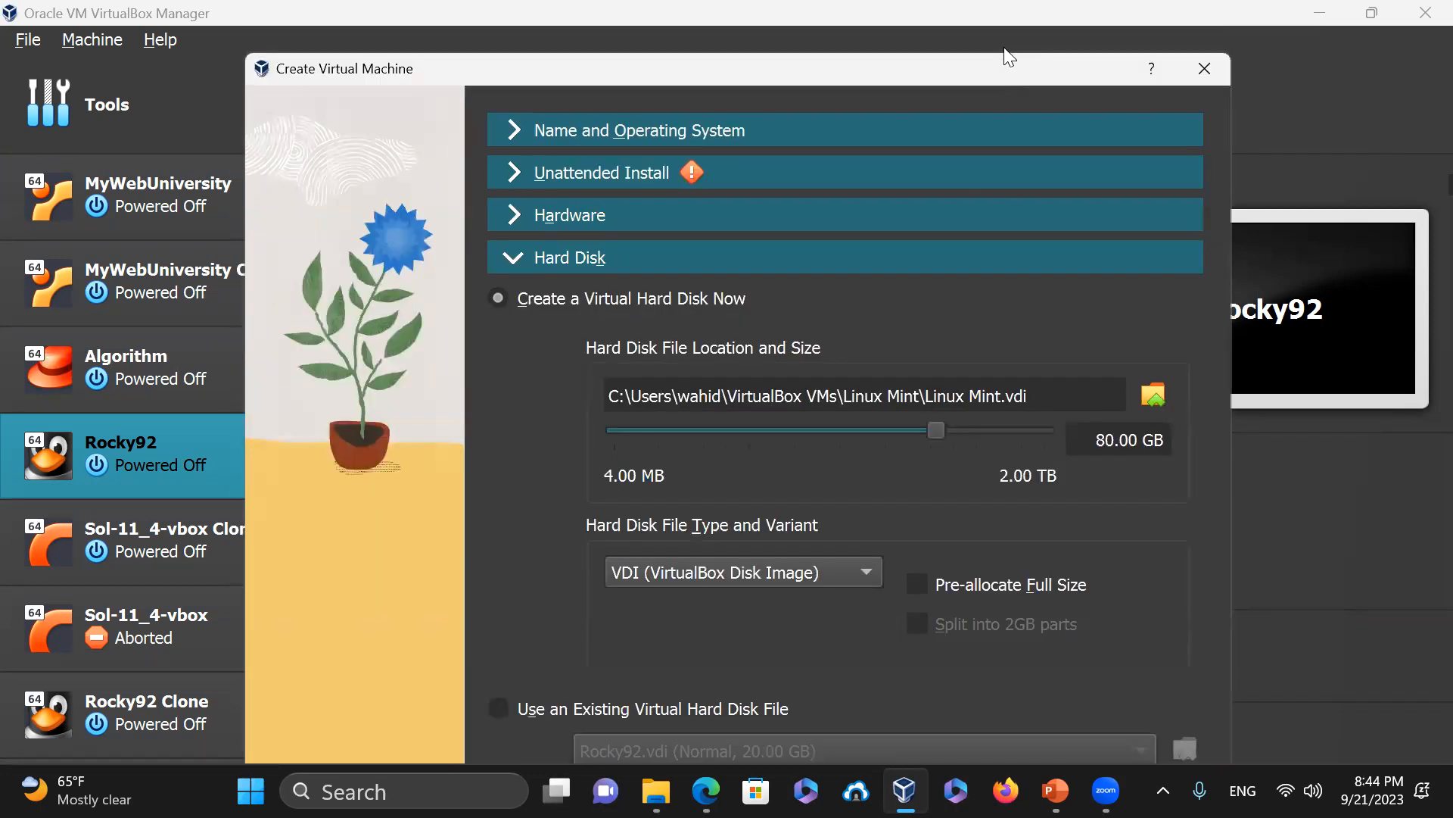
# Cancel the Create Virtual Machine wizard and cycle through the open windows
pyautogui.press('Escape')
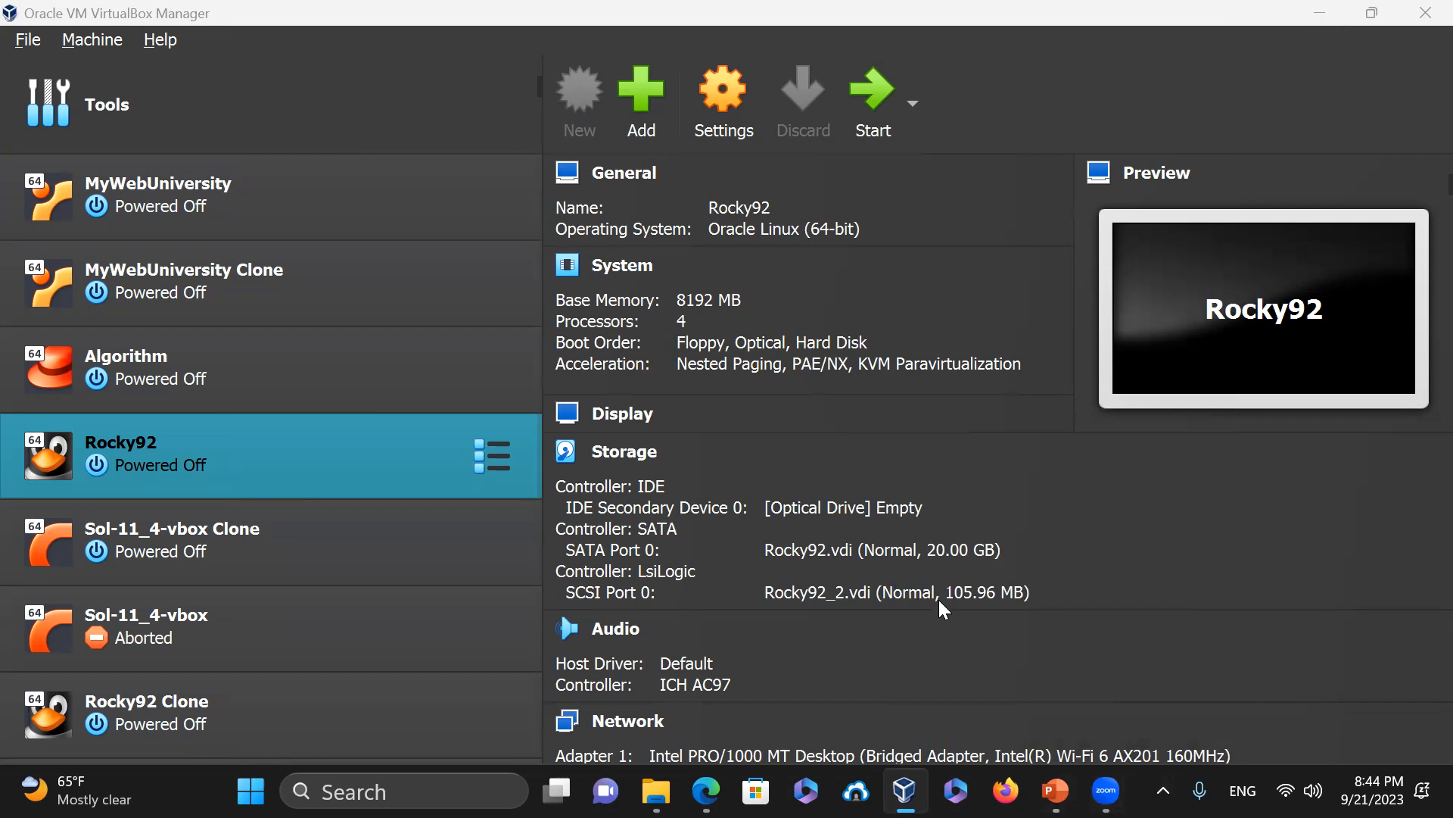
pyautogui.hotkey('alt', 'Tab')
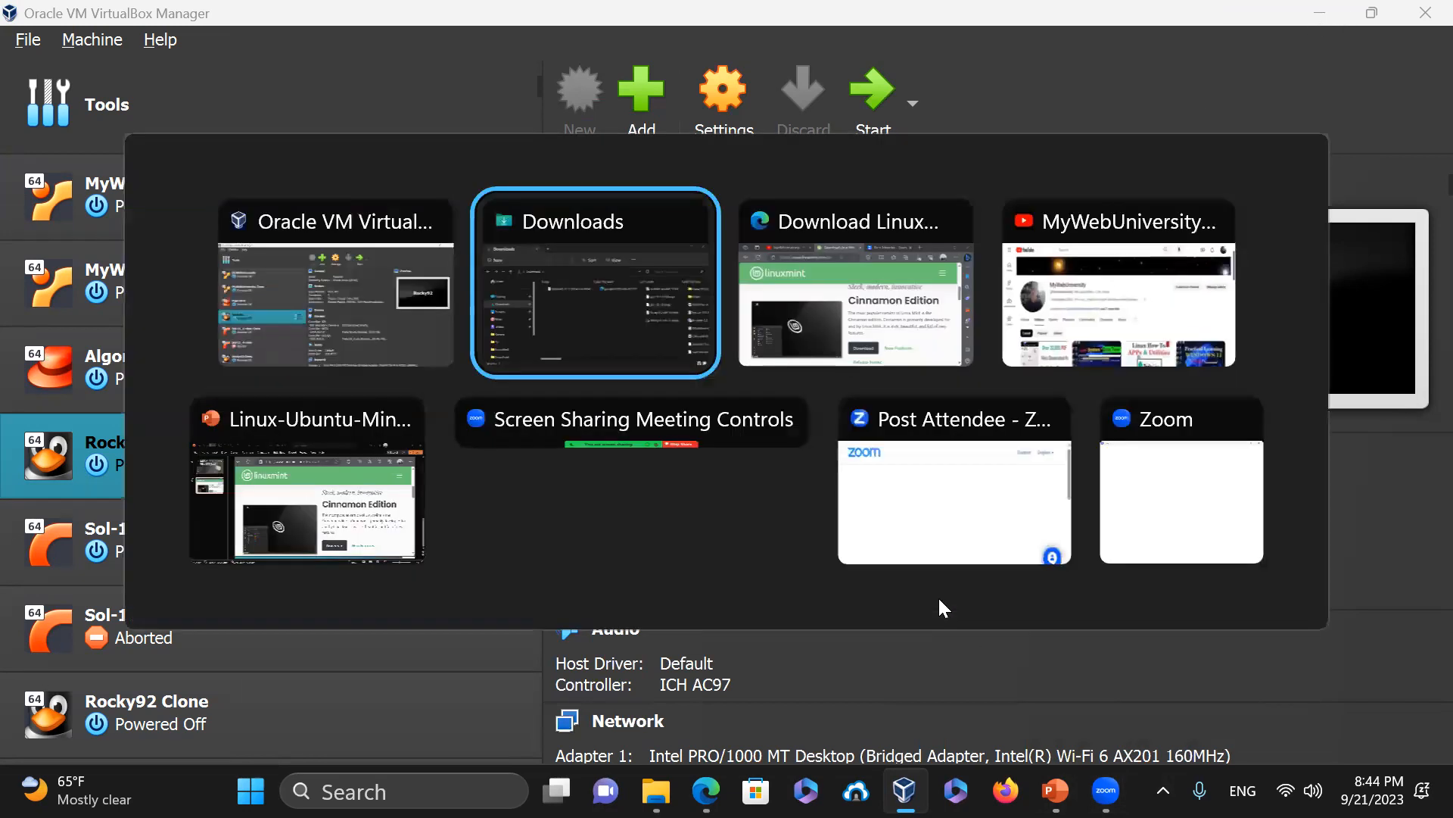
pyautogui.hotkey('alt', 'Tab')
pyautogui.hotkey('alt', 'Tab')
pyautogui.hotkey('alt', 'Tab')
pyautogui.hotkey('alt', 'Tab')
pyautogui.hotkey('alt', 'Tab')
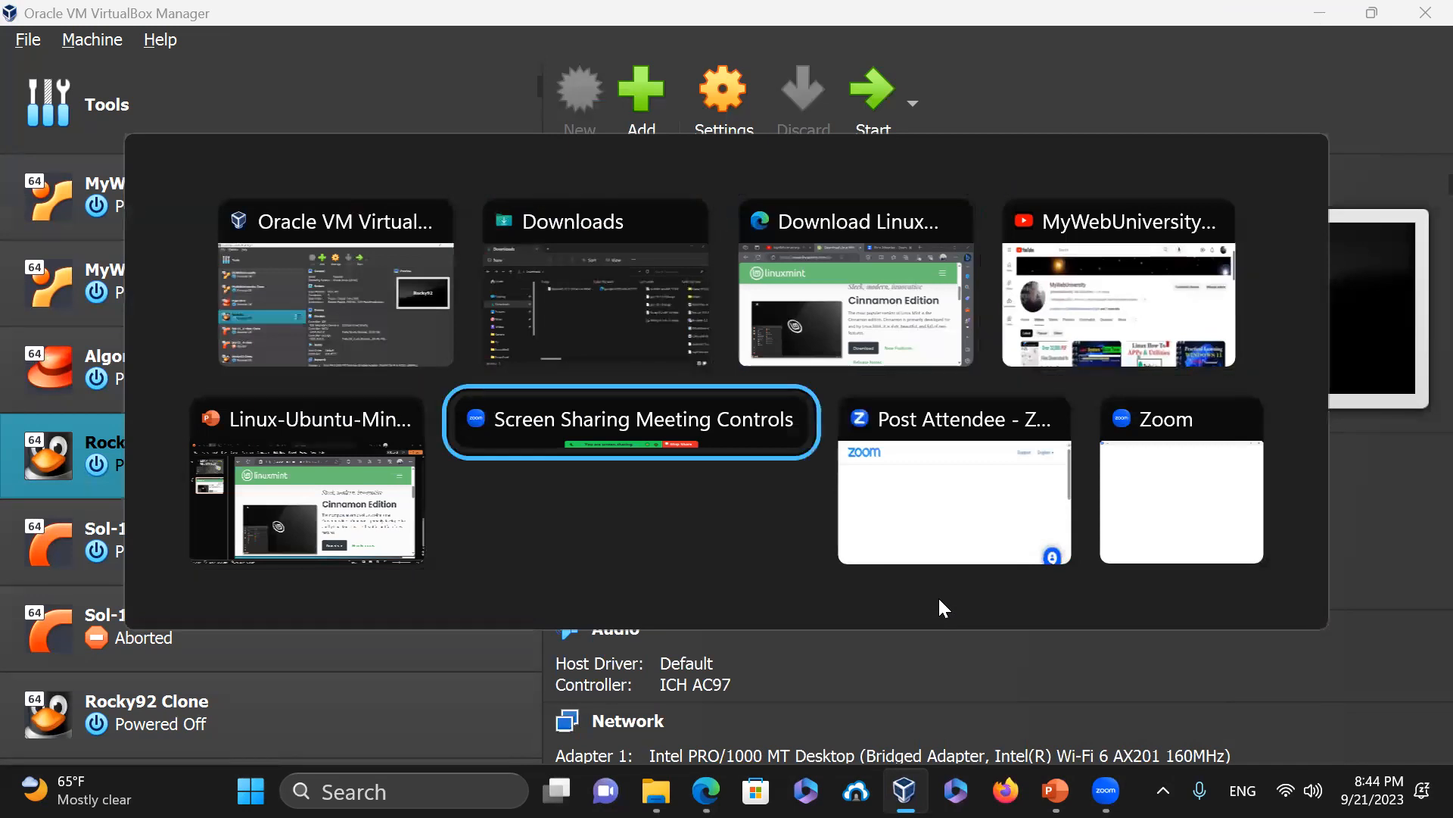
# Return to VirtualBox Manager, then open and close the new-machine dialog
pyautogui.hotkey('alt', 'Tab')
pyautogui.hotkey('alt', 'Tab')
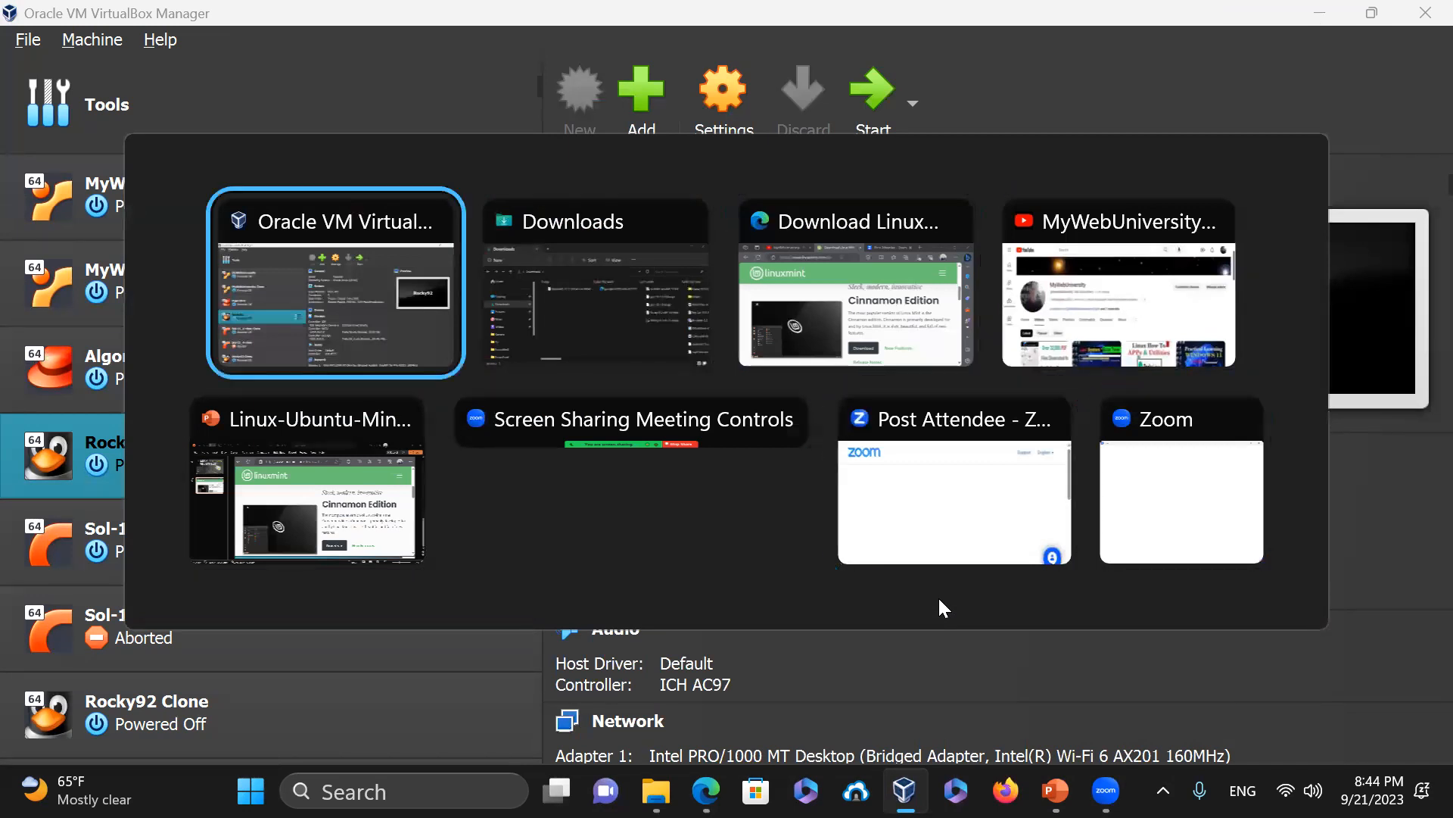
pyautogui.hotkey('alt', 'Tab')
pyautogui.hotkey('alt', 'Tab')
pyautogui.hotkey('alt', 'Tab')
pyautogui.hotkey('alt', 'Tab')
pyautogui.hotkey('alt', 'Tab')
pyautogui.hotkey('alt', 'Tab')
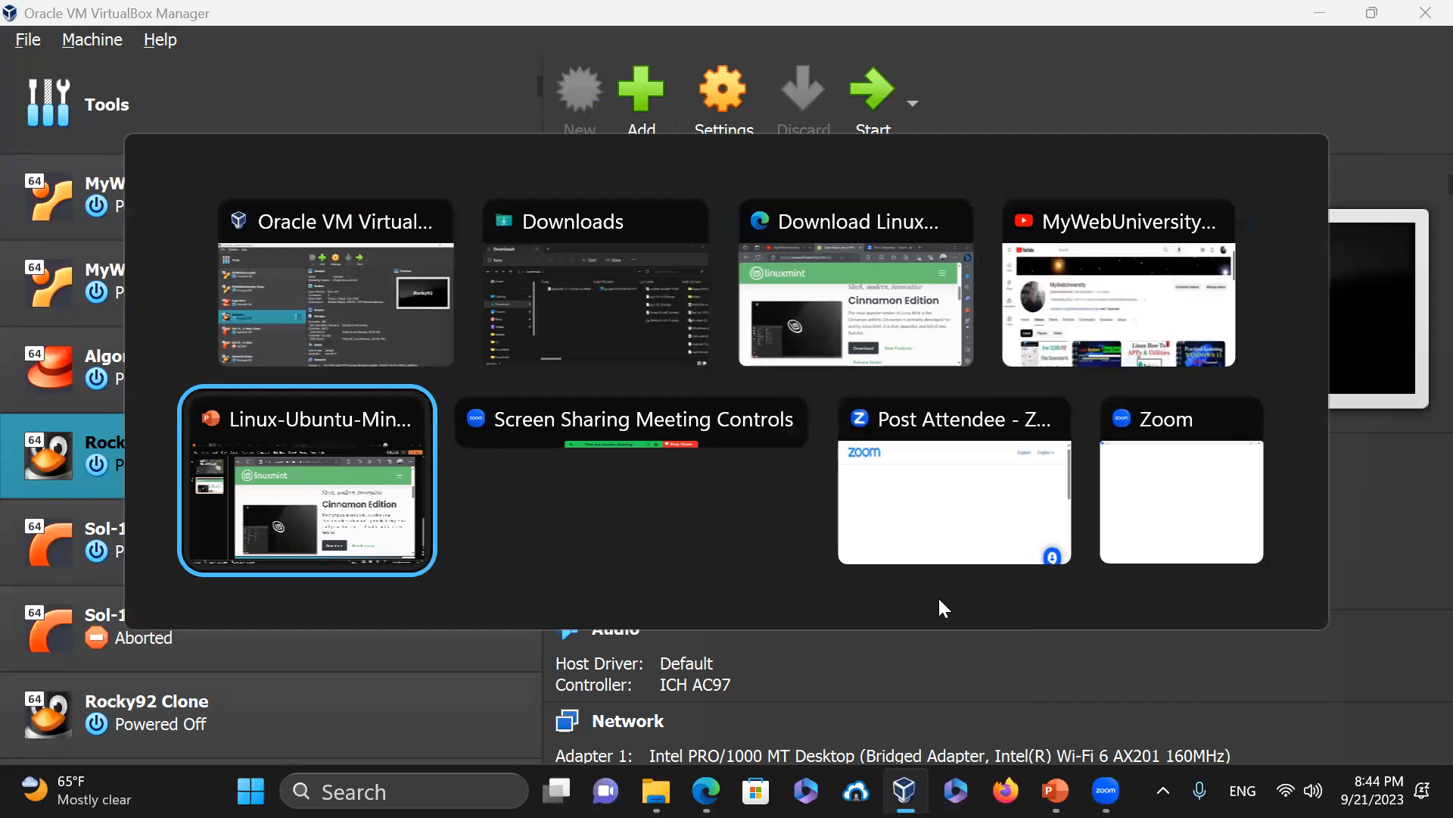
pyautogui.hotkey('alt', 'Tab')
pyautogui.hotkey('alt', 'Tab')
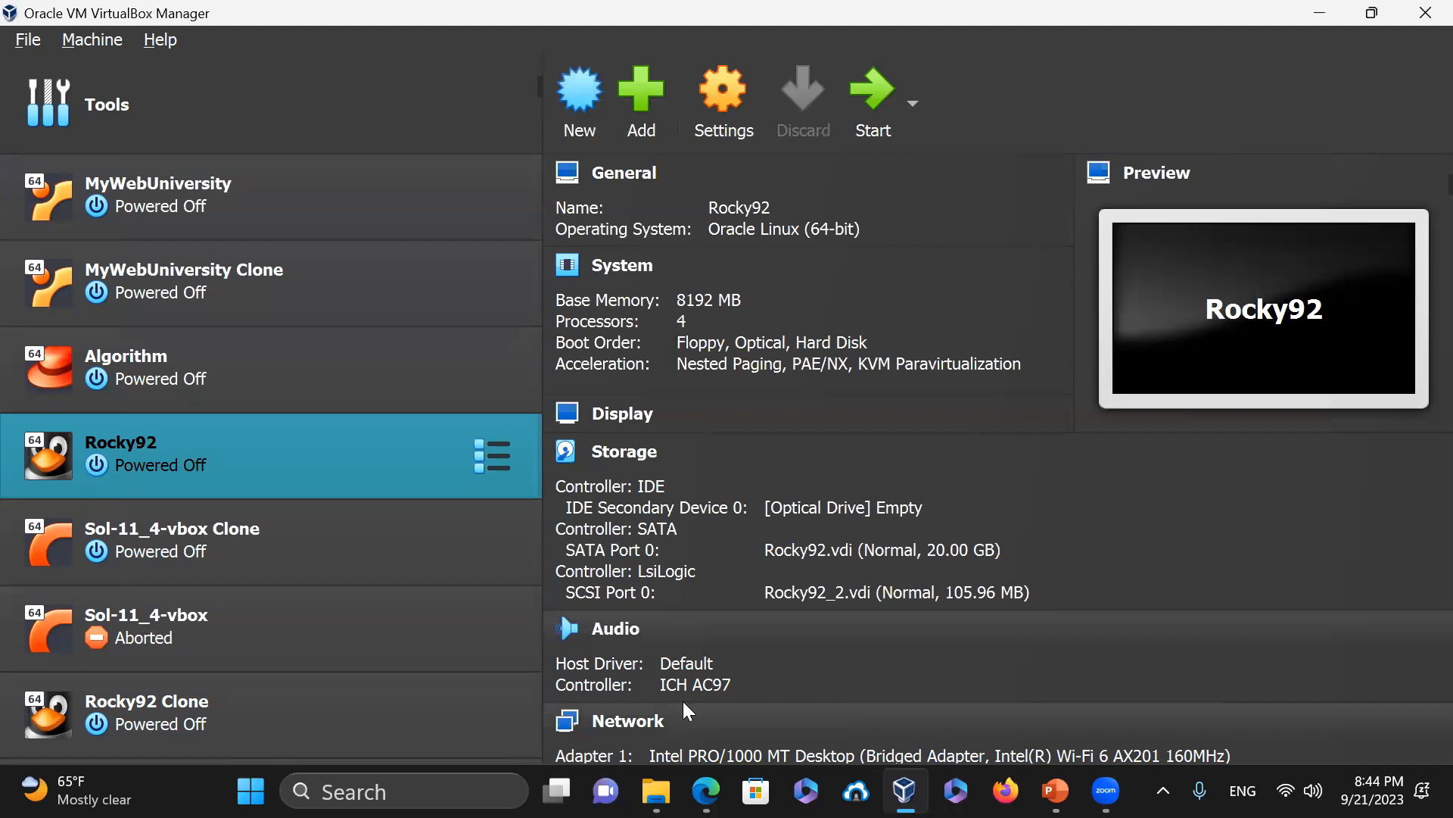
pyautogui.click(585, 88)
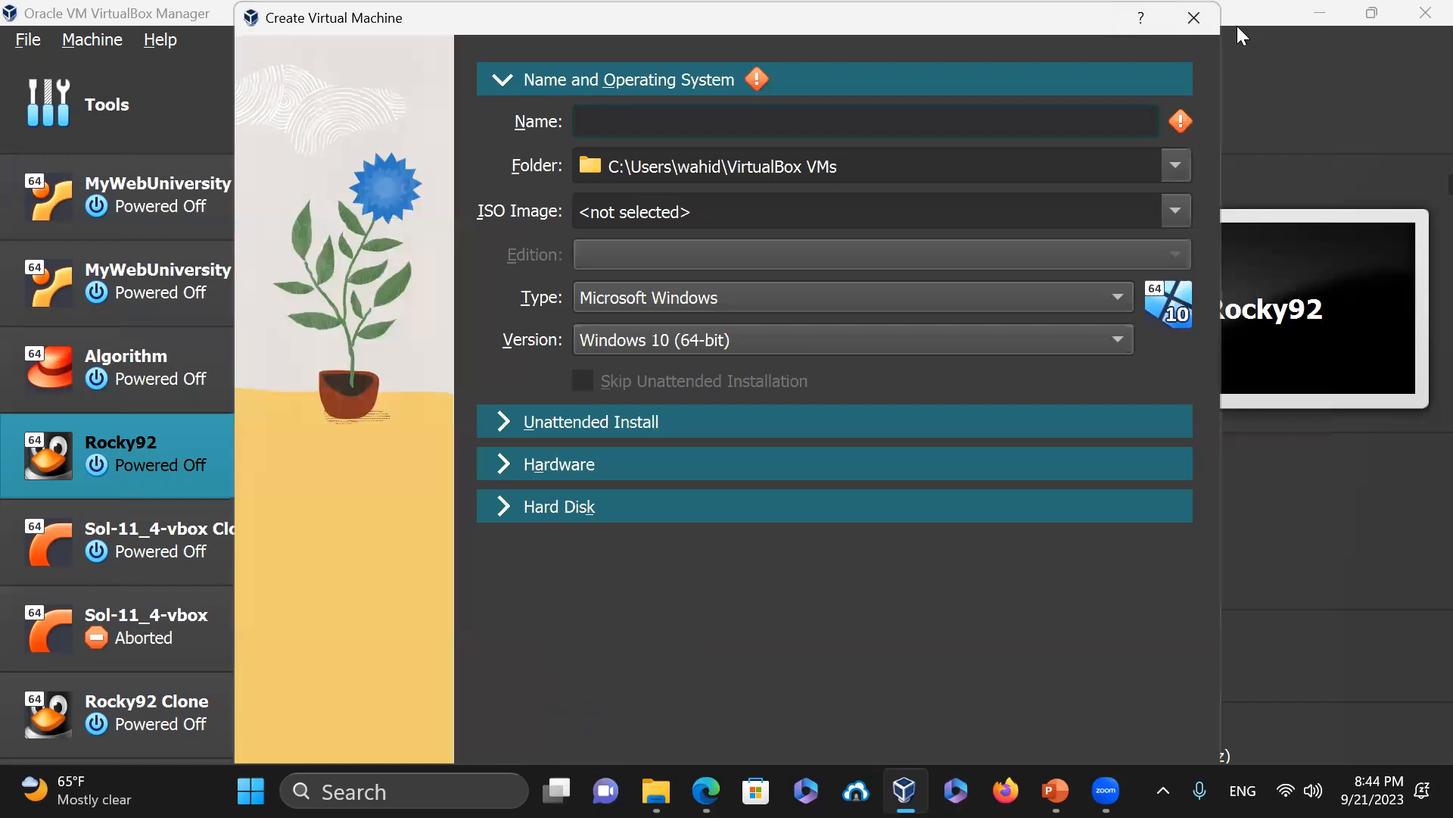
pyautogui.click(1204, 16)
# Minimize VirtualBox Manager, the Linux Mint download page and the presentation
pyautogui.click(1313, 14)
pyautogui.click(1260, 28)
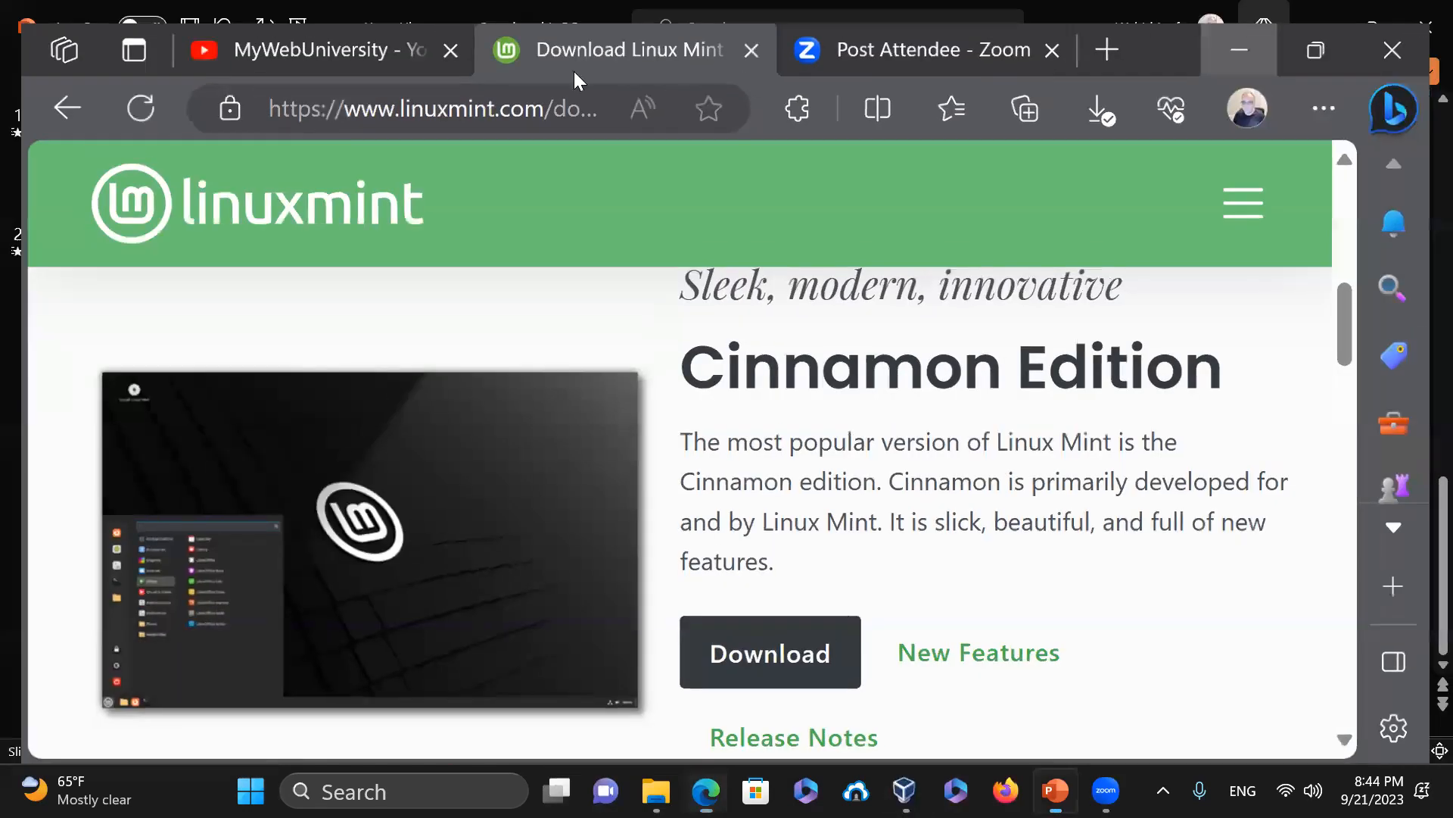
pyautogui.click(1309, 21)
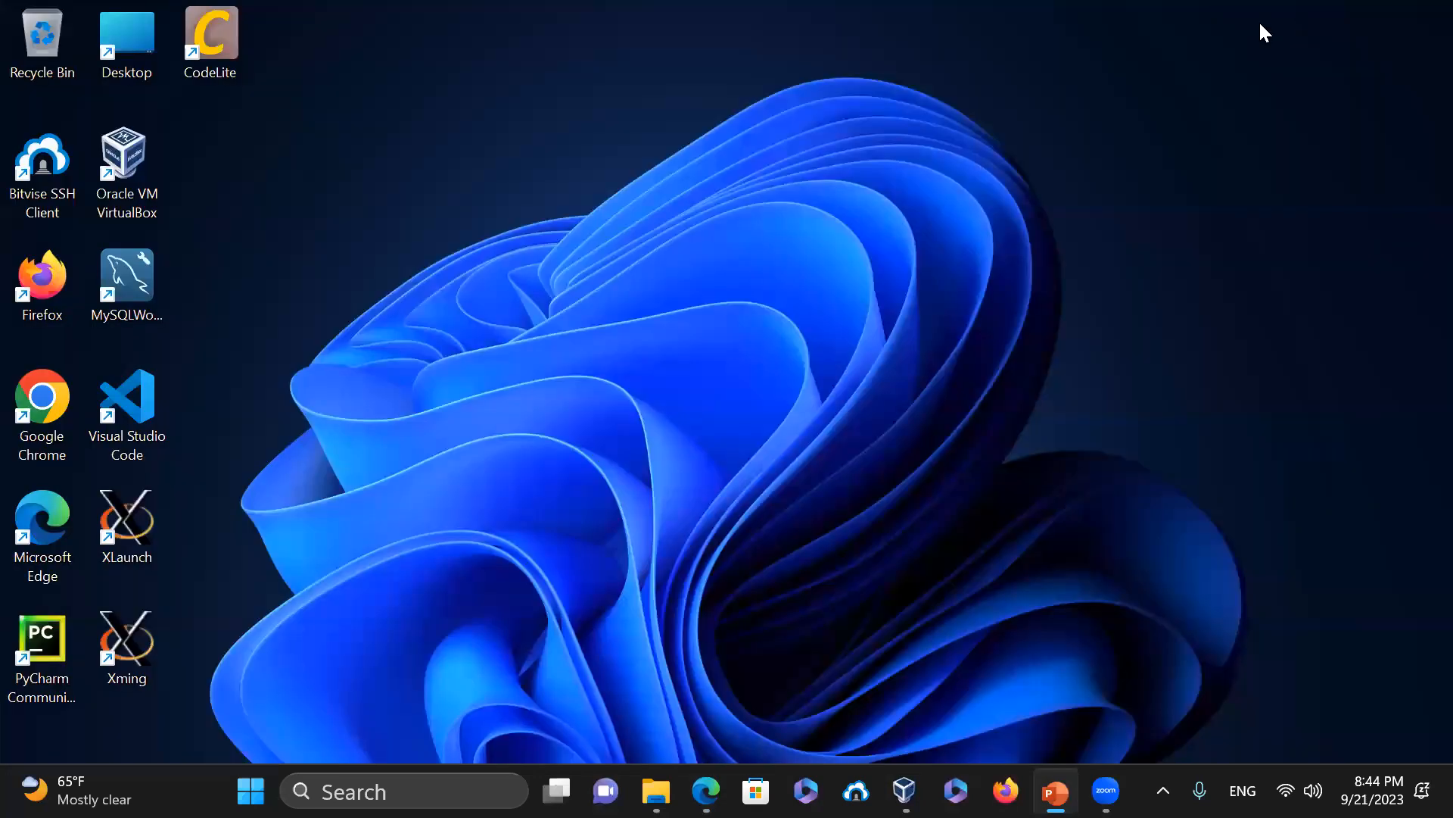
# Change the Windows display scale from 150% to 125%, then return to VirtualBox Manager
pyautogui.rightClick(600, 115)
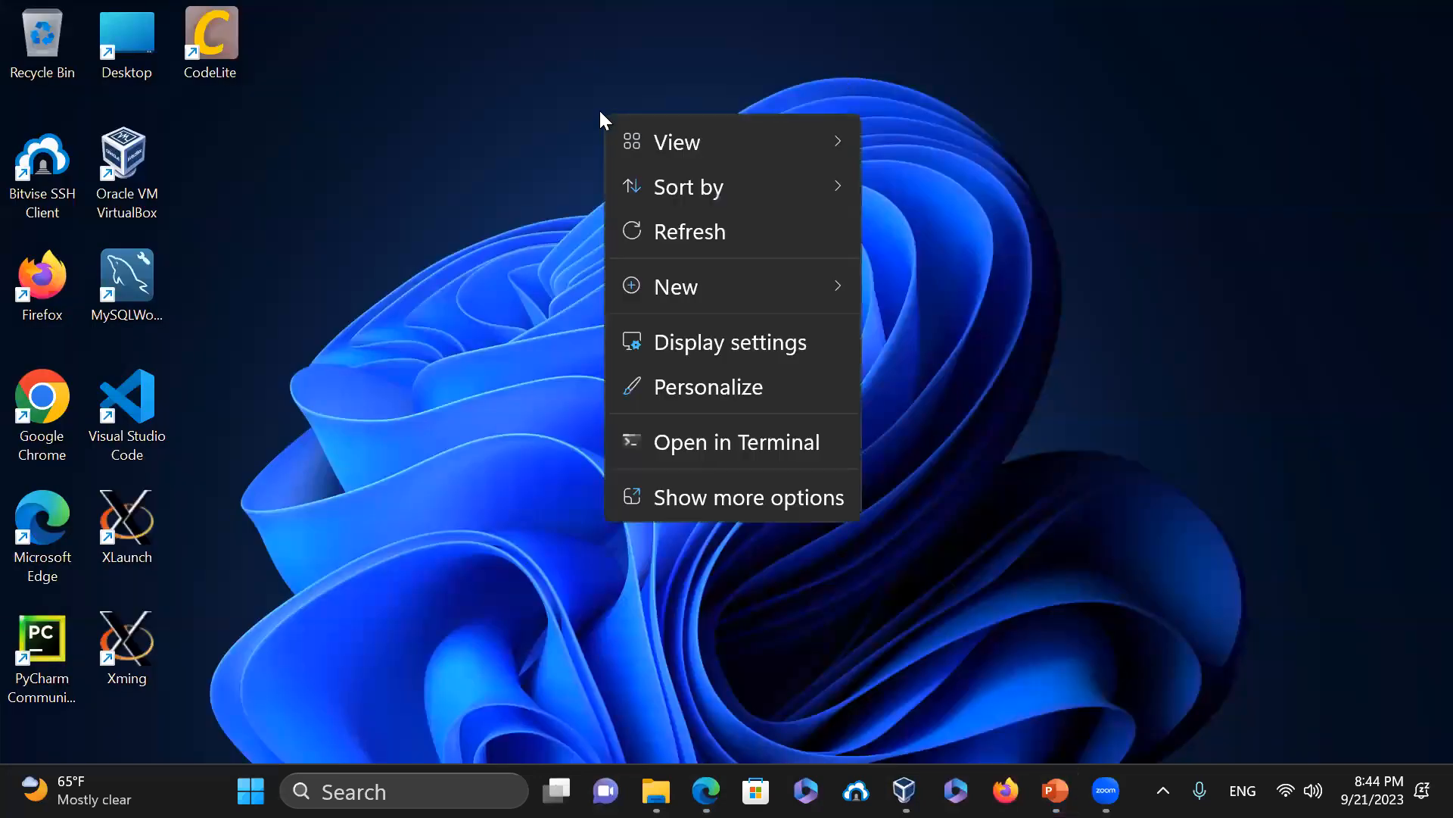
pyautogui.click(767, 343)
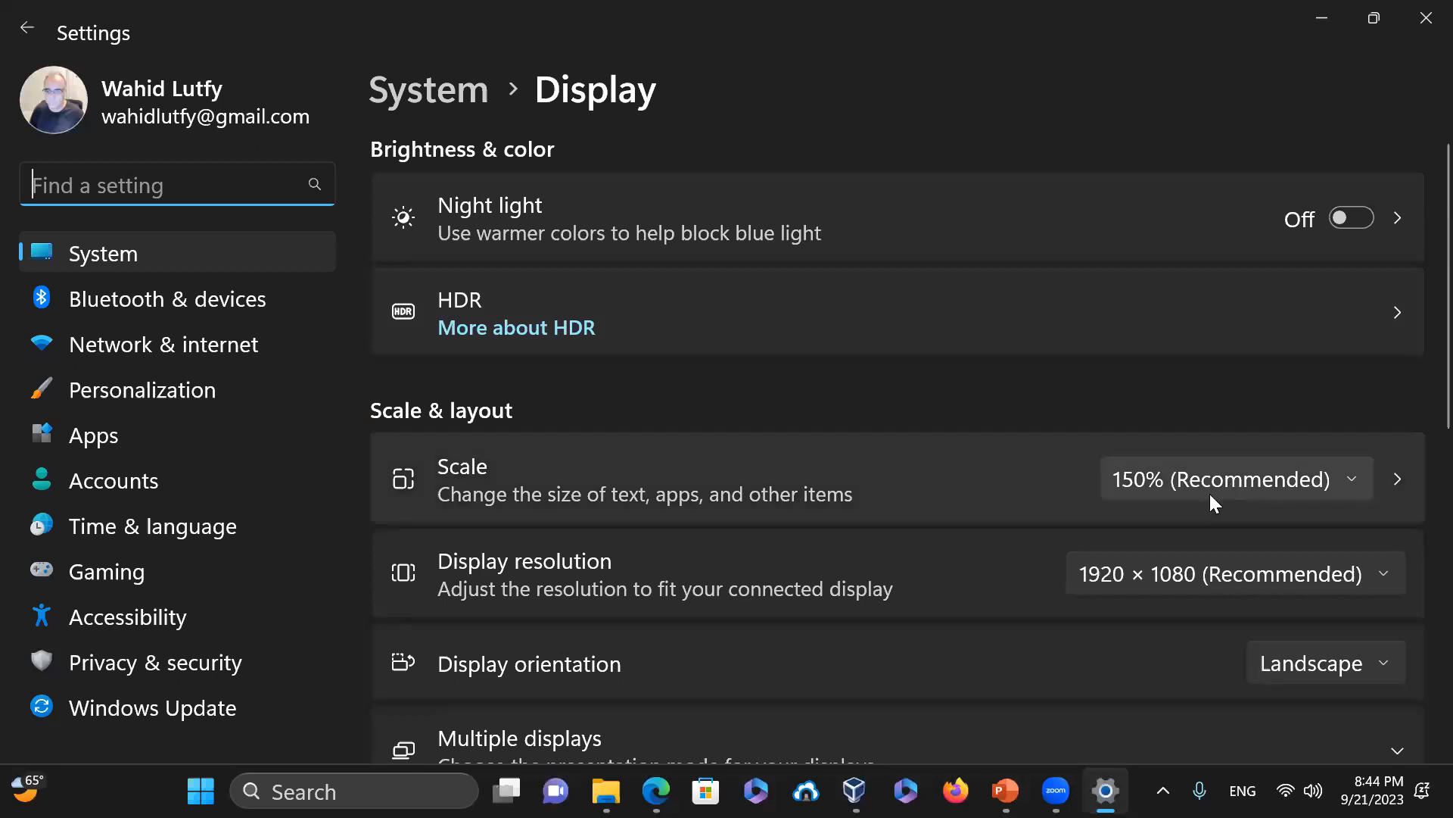
pyautogui.click(1199, 485)
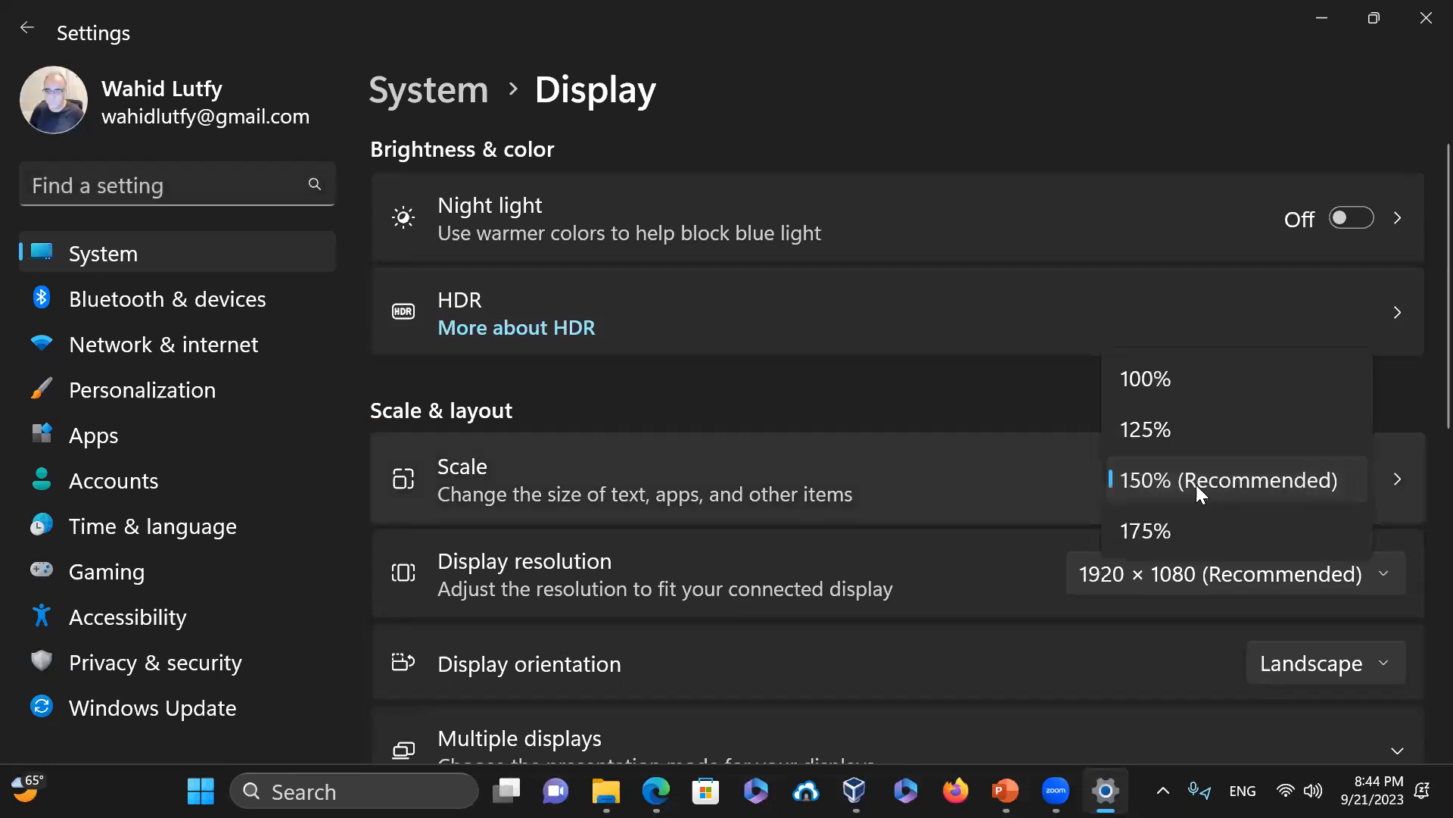
pyautogui.click(1168, 438)
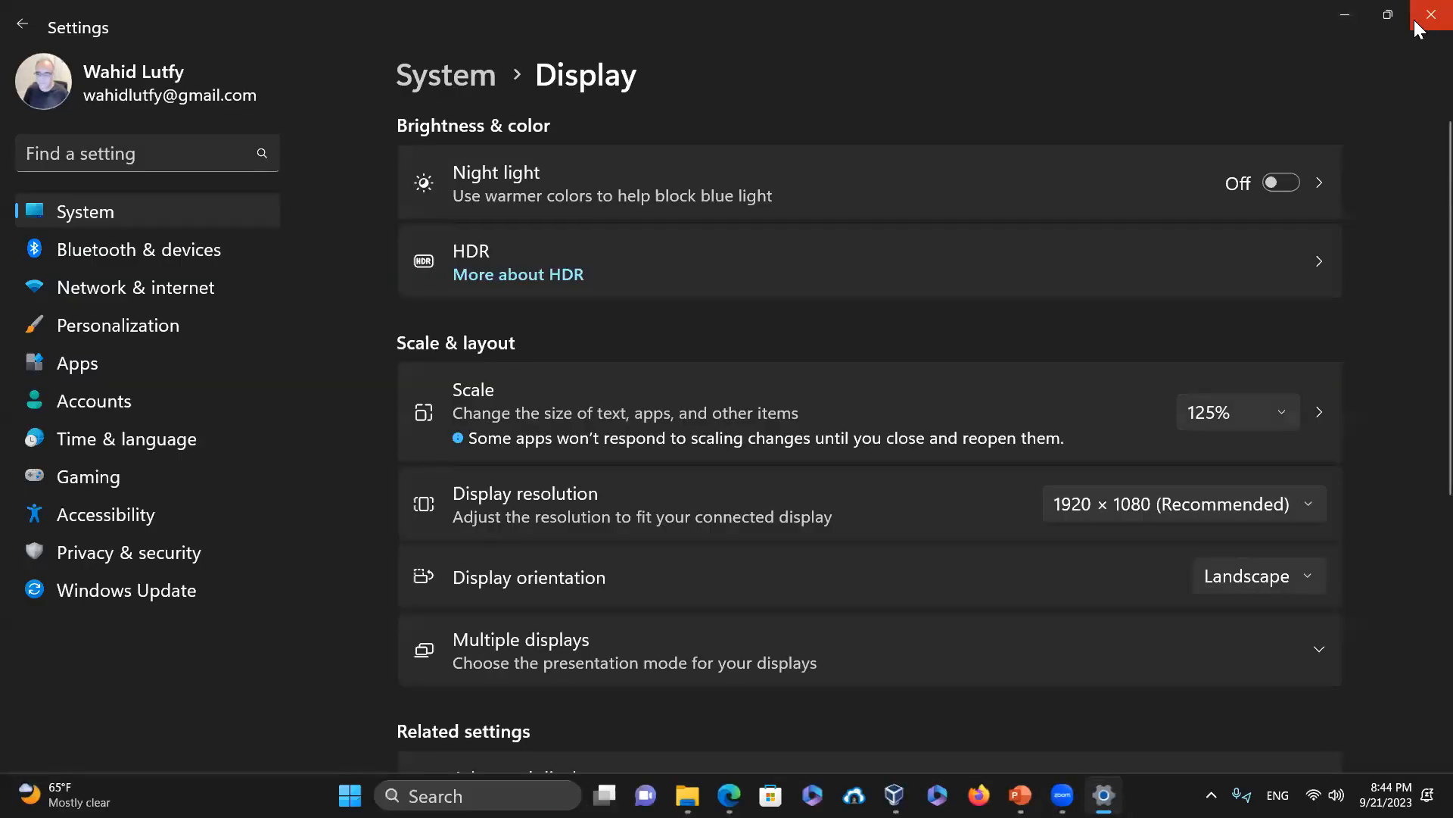
pyautogui.click(1423, 15)
pyautogui.click(914, 795)
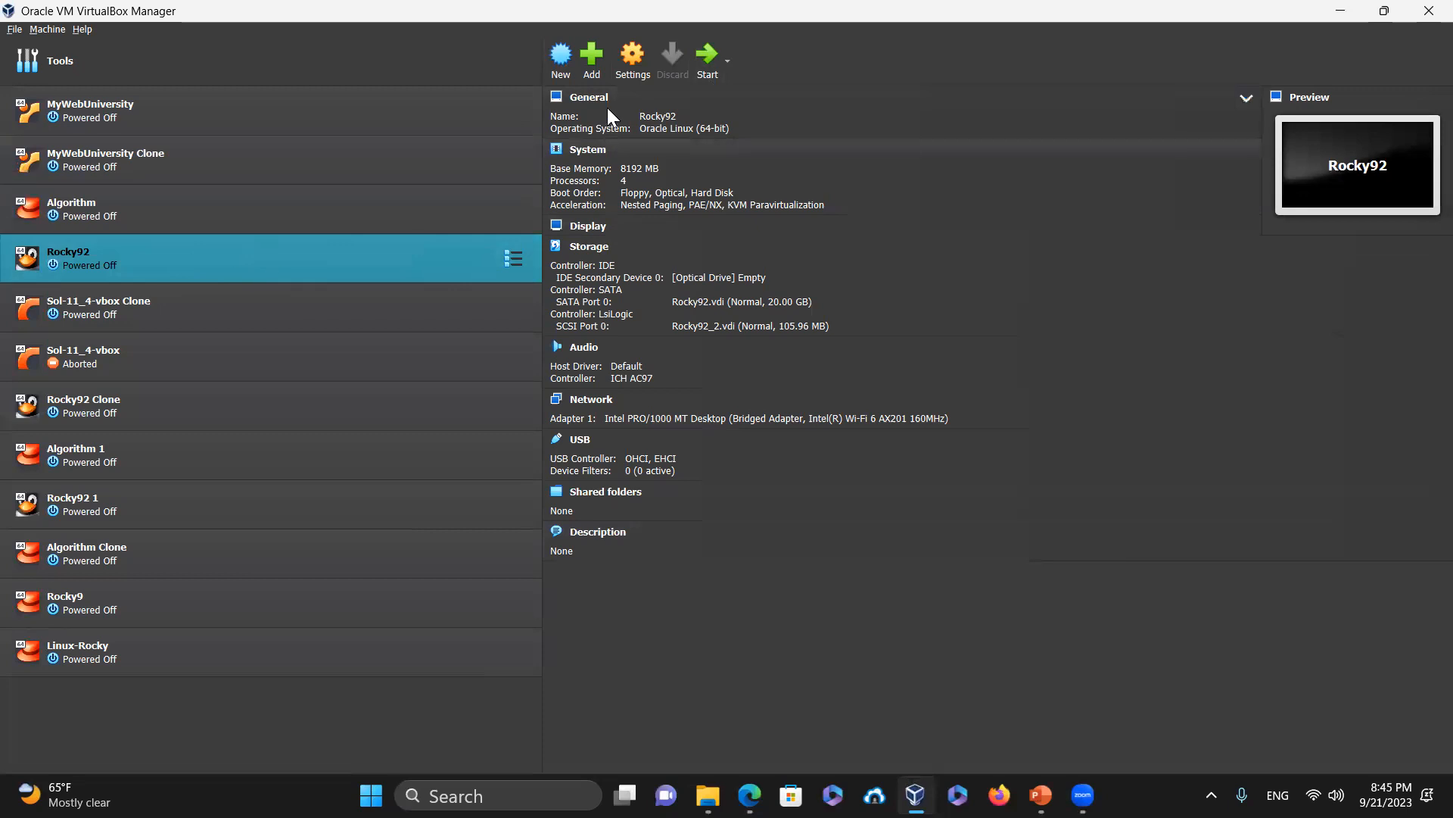
# Create a new VM named 'Linux Mint' that uses the linuxmint-21.2-cinnamon-64bit.iso image
pyautogui.click(567, 50)
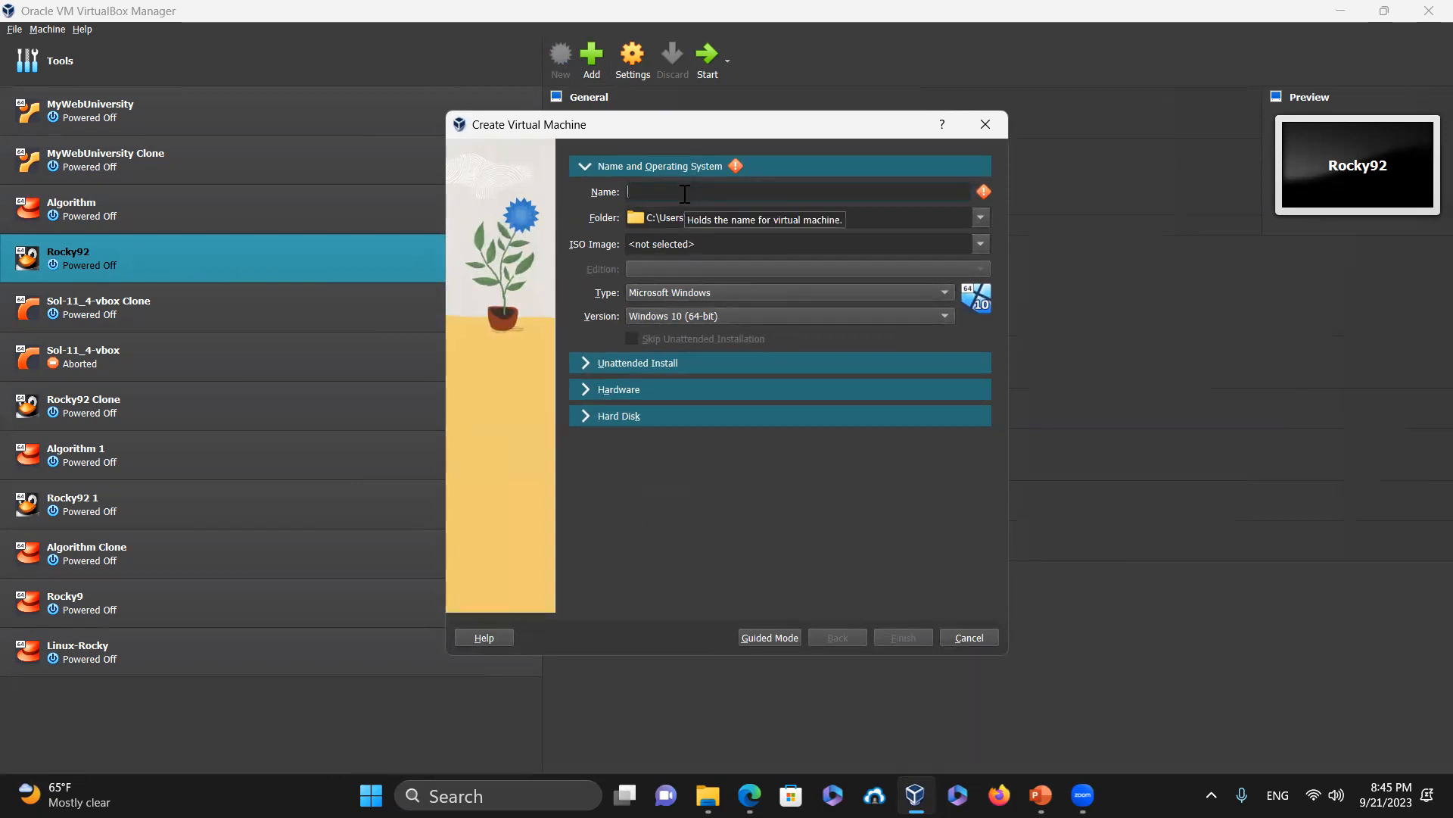
pyautogui.write('Linux Mint')
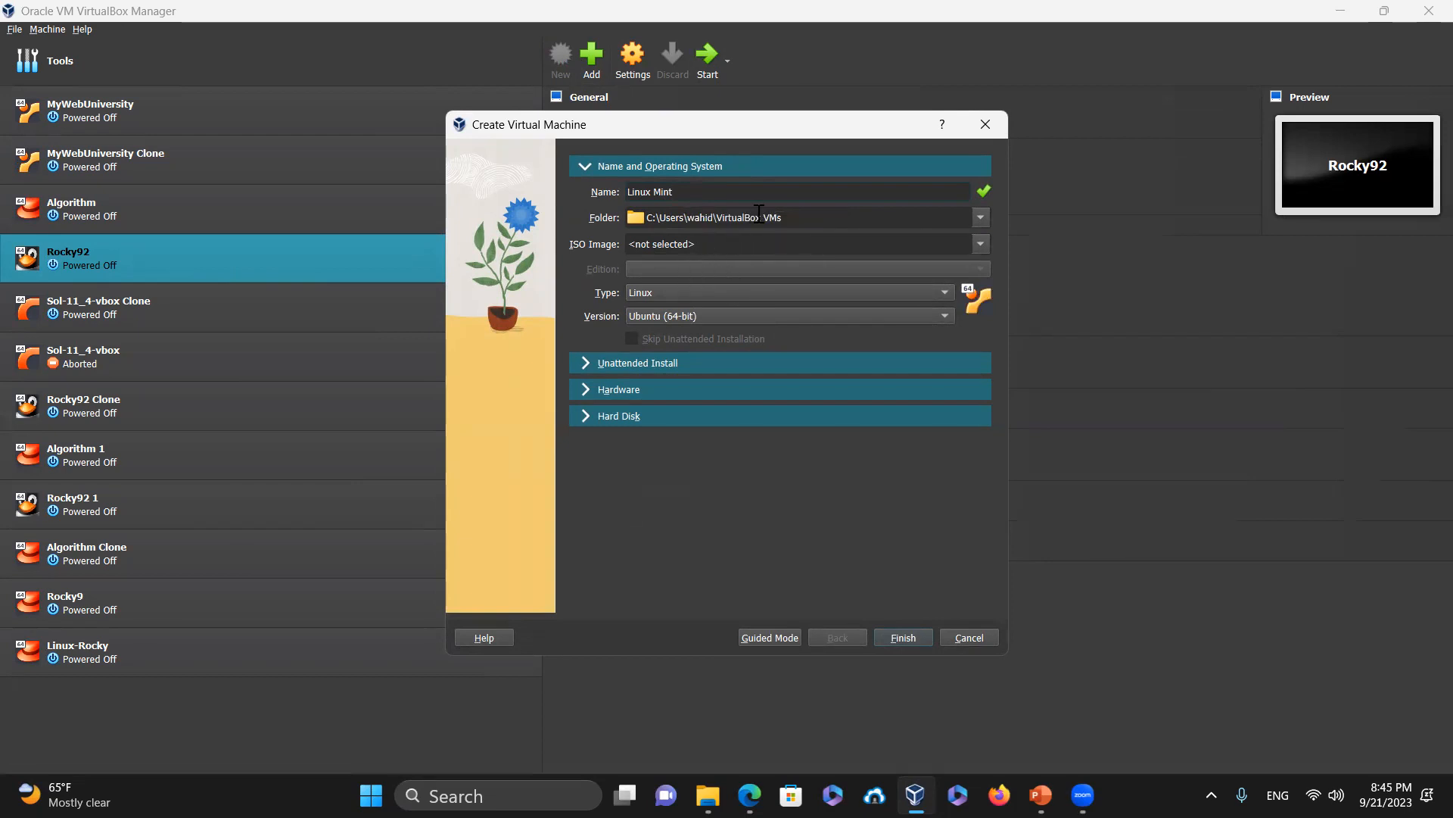
pyautogui.click(775, 249)
pyautogui.click(981, 244)
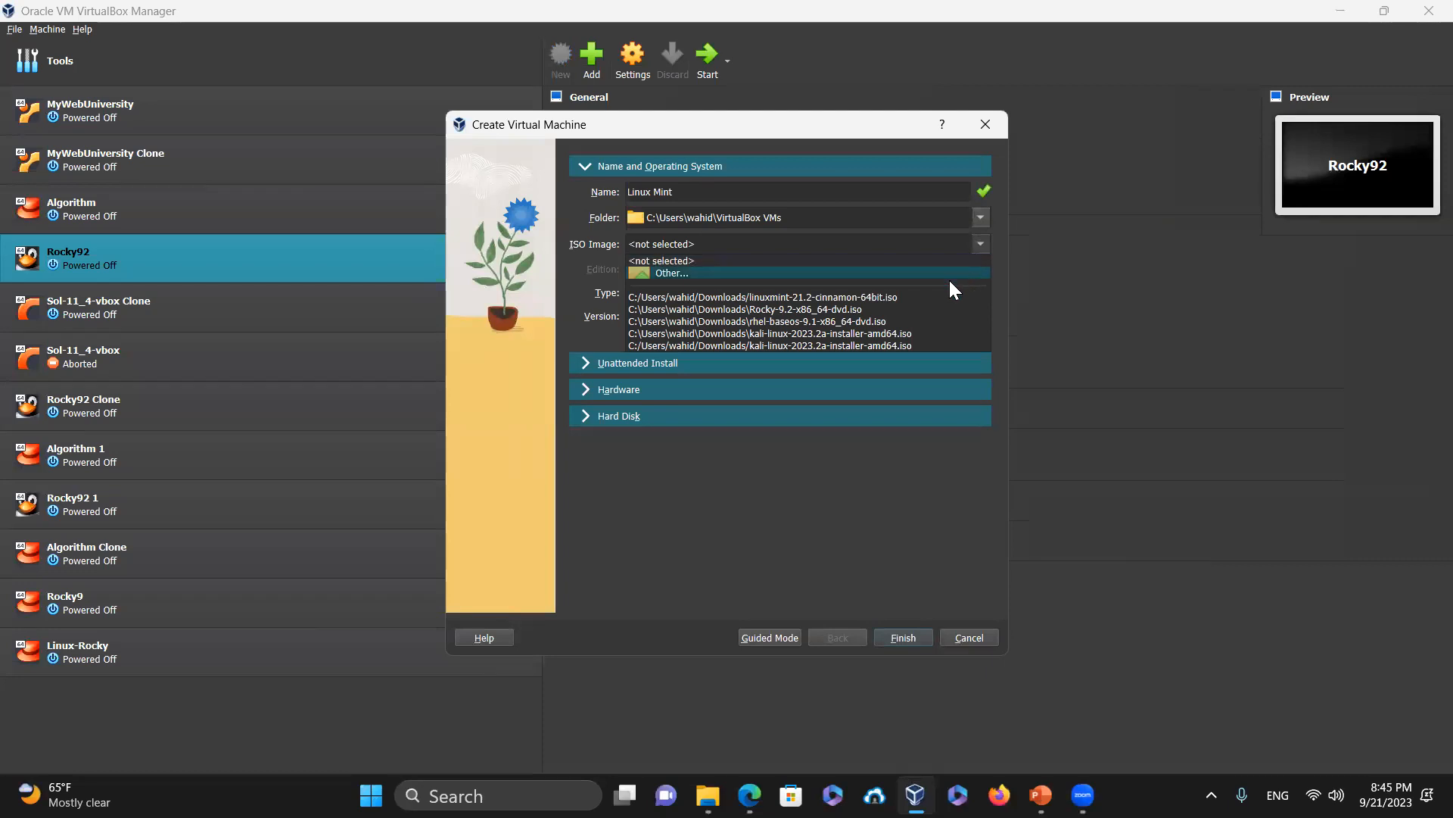
pyautogui.click(898, 299)
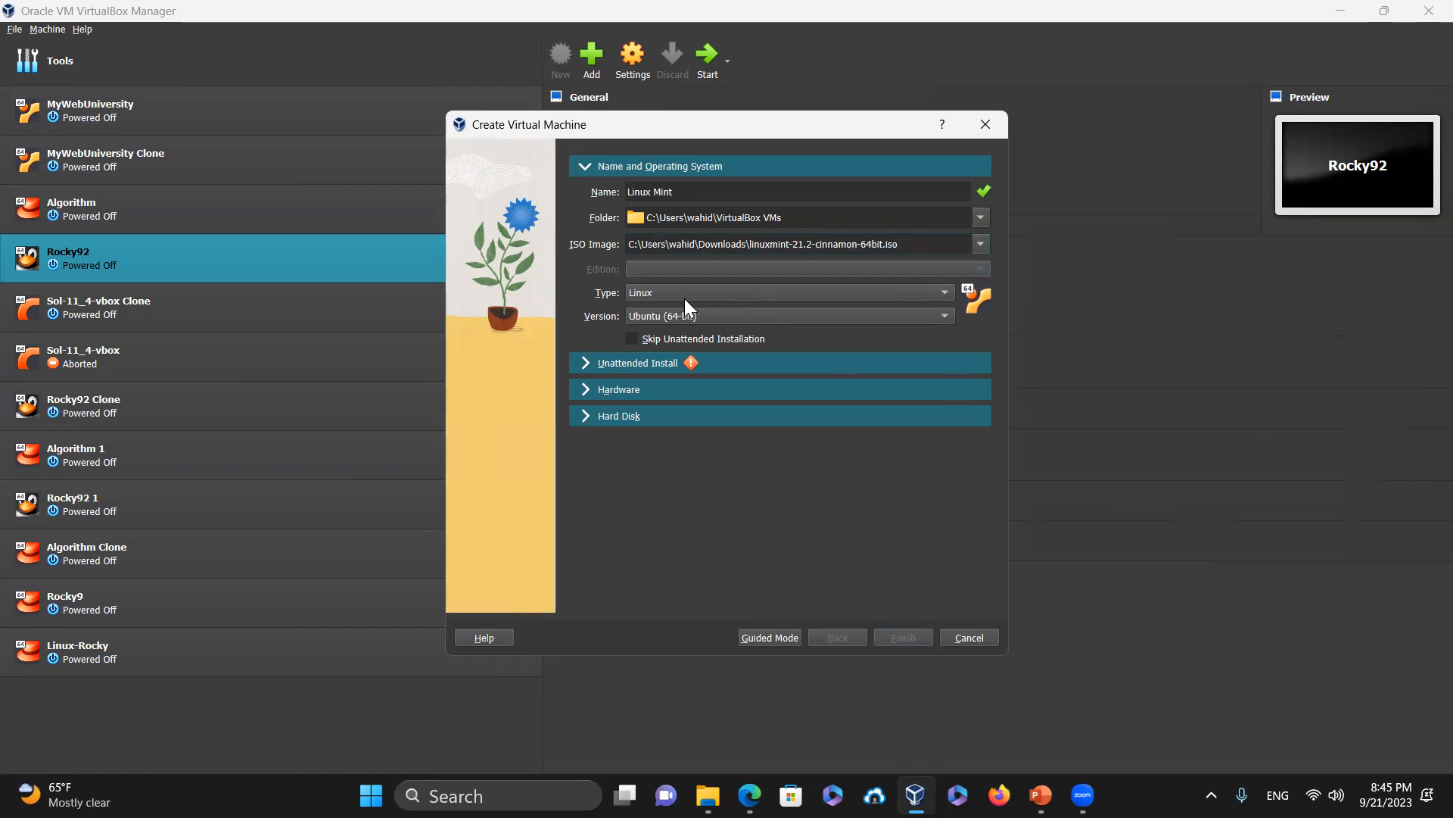
pyautogui.click(633, 392)
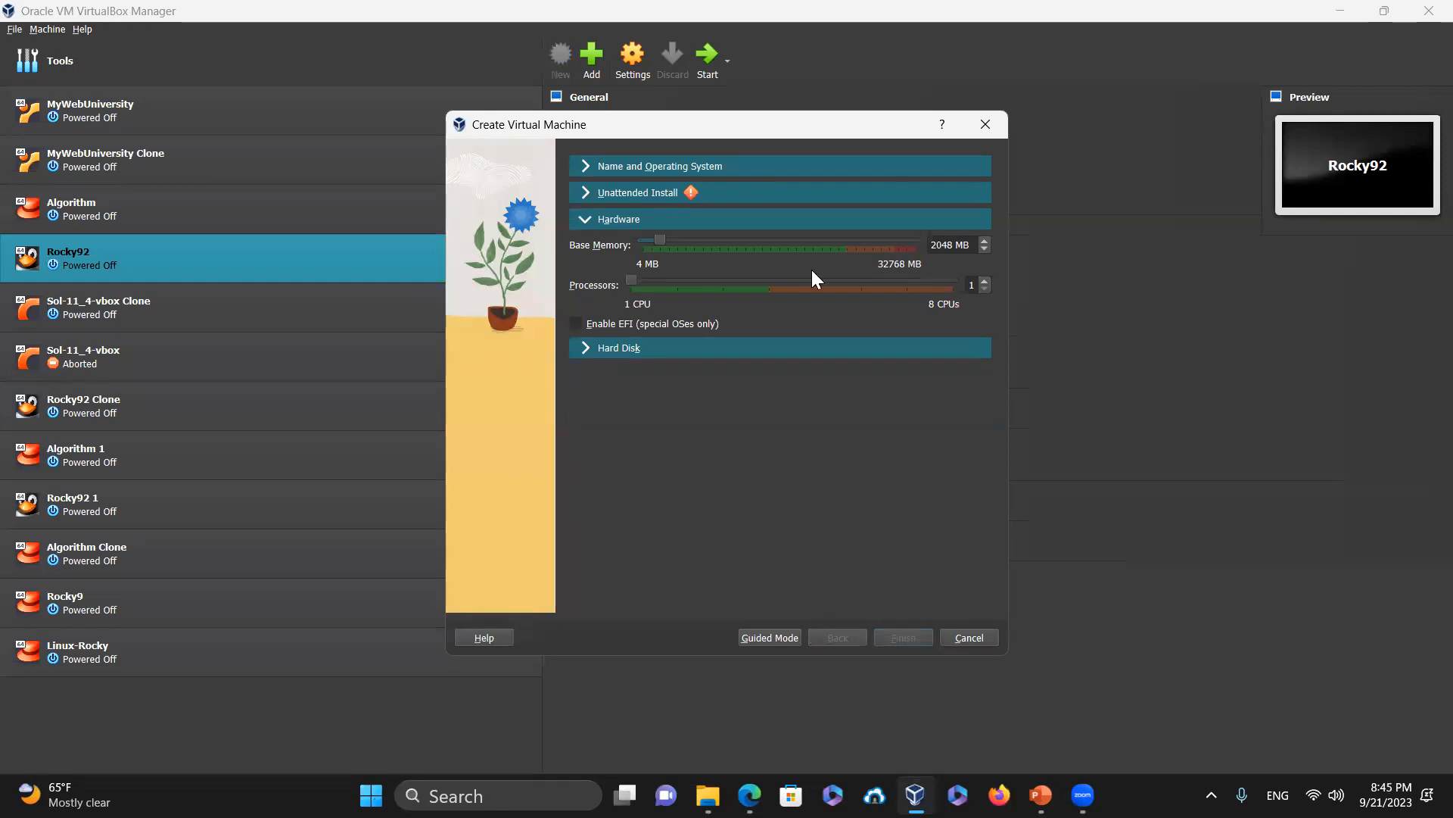
# Set the new VM's base memory to about 18 GB
pyautogui.moveTo(660, 243); pyautogui.dragTo(799, 254)
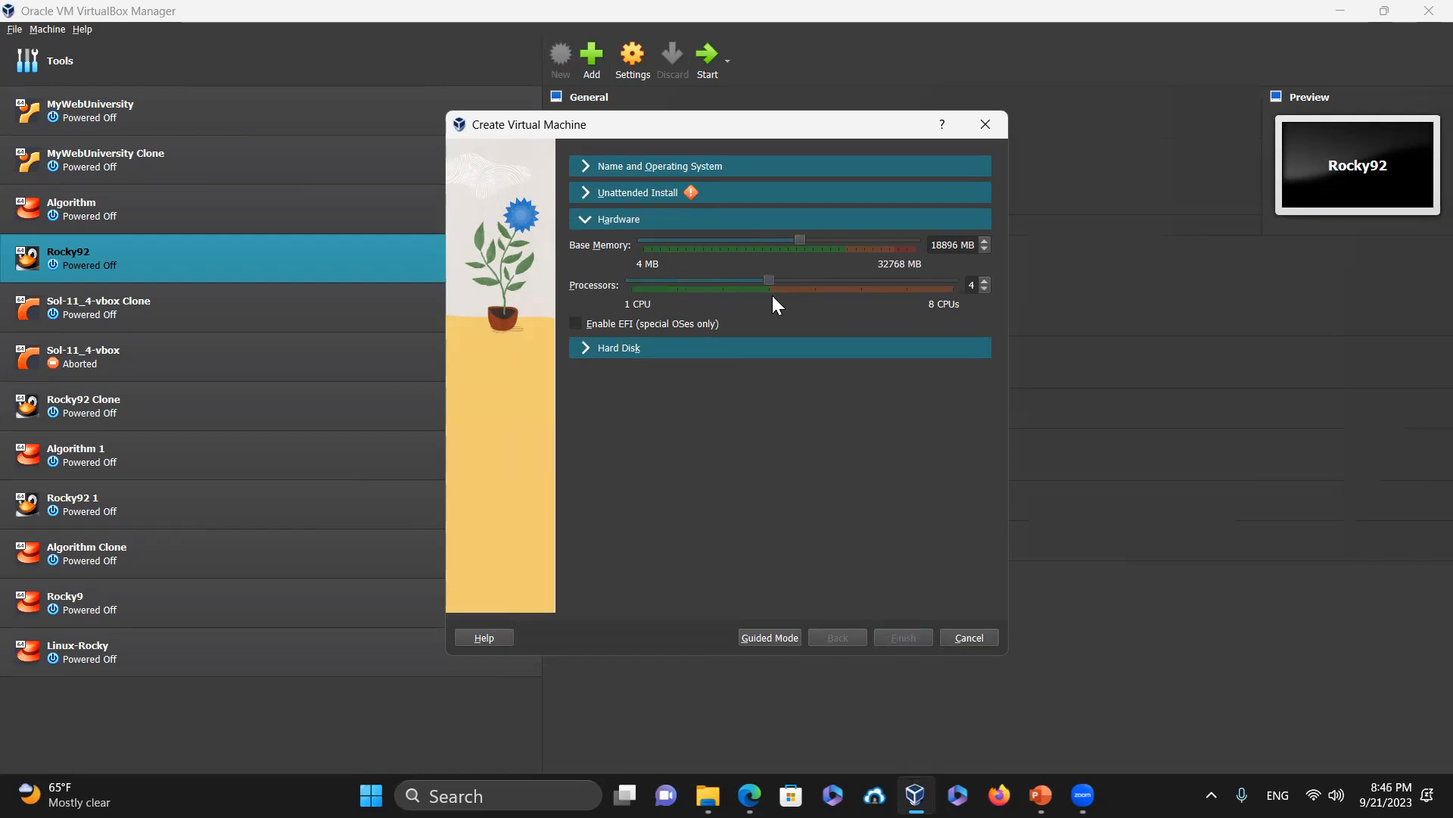
pyautogui.moveTo(800, 240)
pyautogui.mouseDown()
pyautogui.moveTo(817, 240)
pyautogui.moveTo(800, 246)
pyautogui.mouseUp()
pyautogui.moveTo(799, 245); pyautogui.dragTo(790, 245)
pyautogui.moveTo(797, 242); pyautogui.dragTo(797, 244)
# Enlarge the virtual hard disk to 98.10 GB
pyautogui.click(662, 350)
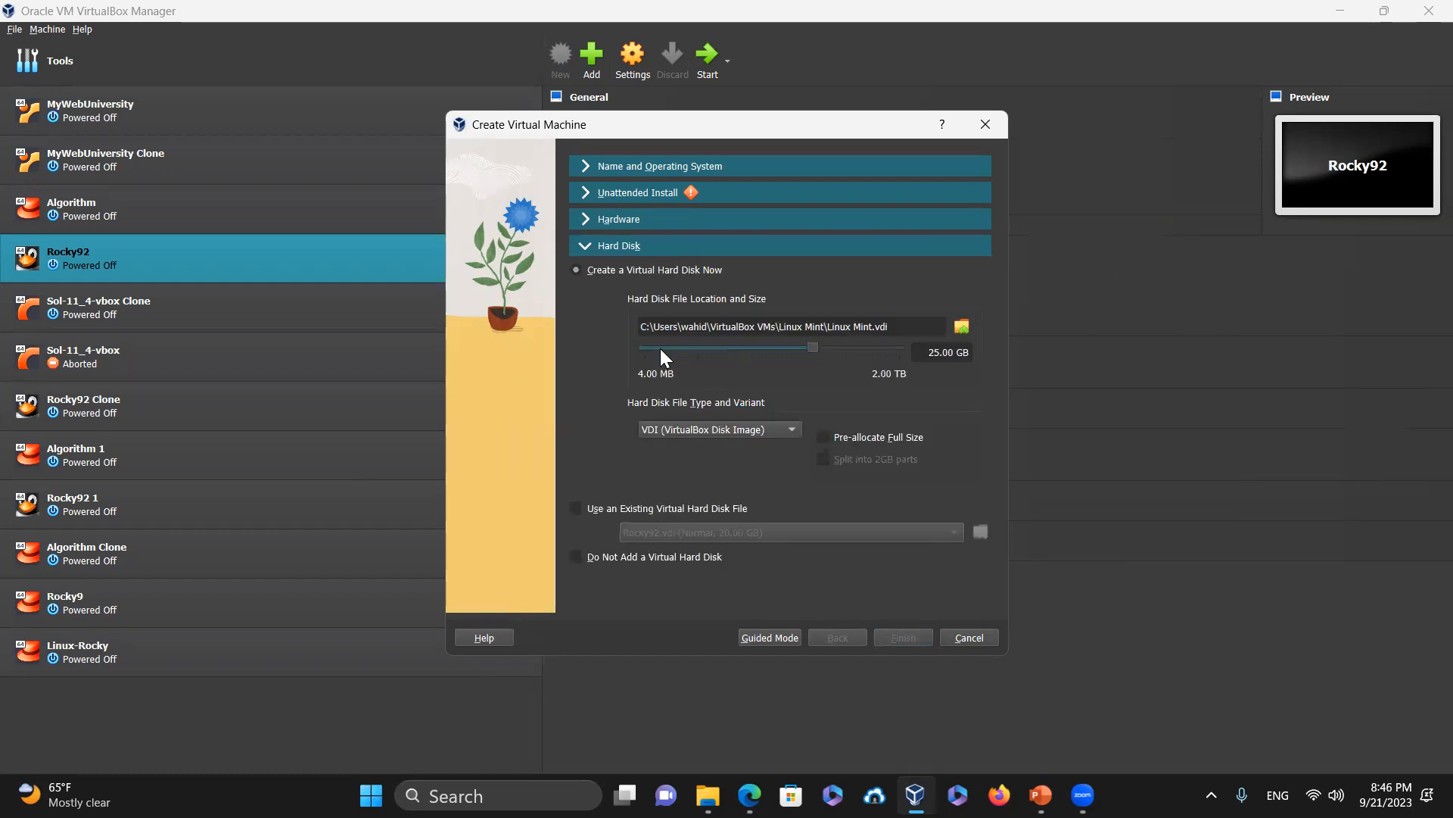
pyautogui.moveTo(813, 348)
pyautogui.mouseDown()
pyautogui.moveTo(855, 349)
pyautogui.moveTo(840, 349)
pyautogui.mouseUp()
pyautogui.click(582, 161)
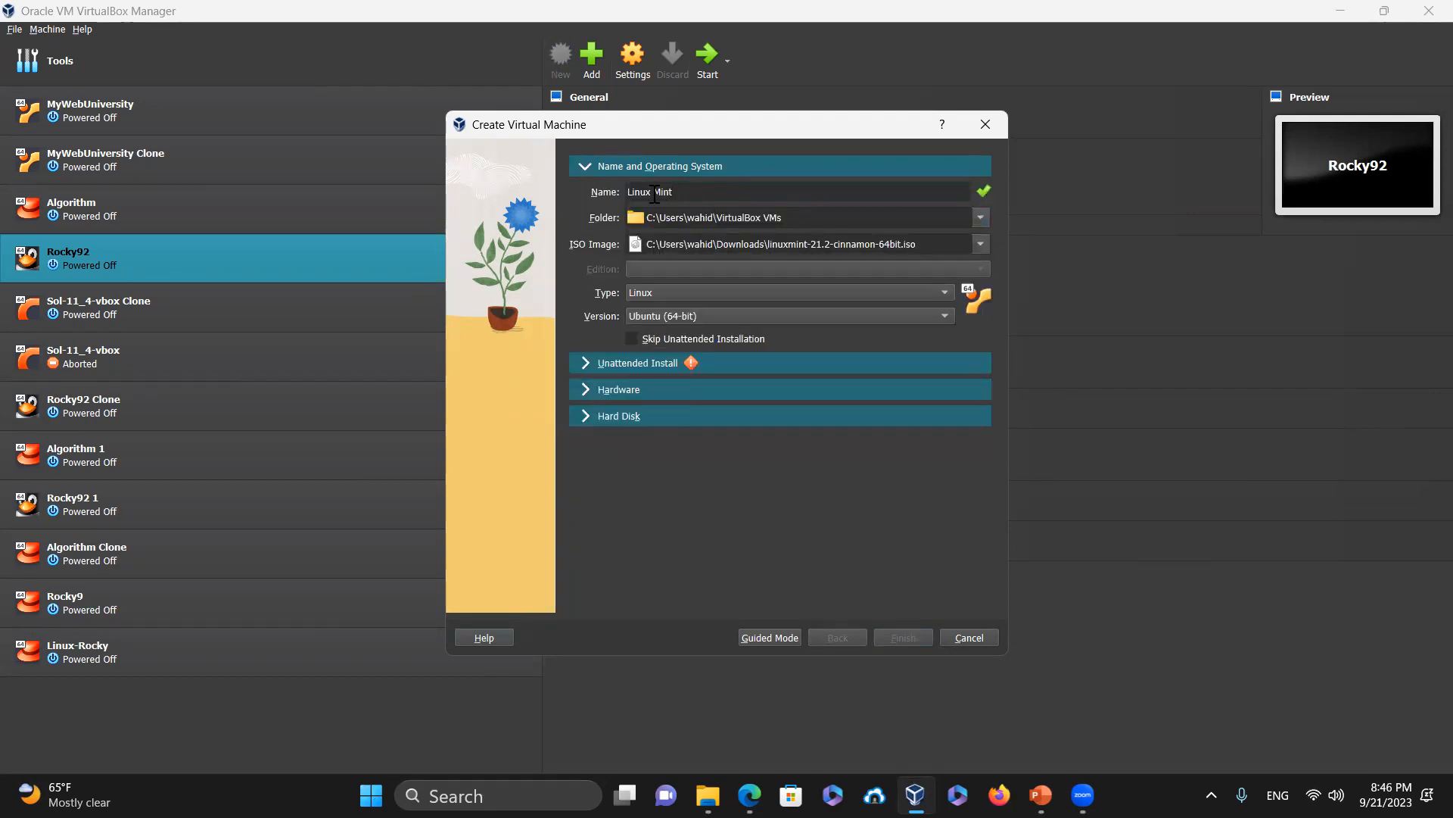
# Rename the VM to 'LinuxMint' and finish creating it
pyautogui.press('BackSpace')
pyautogui.click(685, 192)
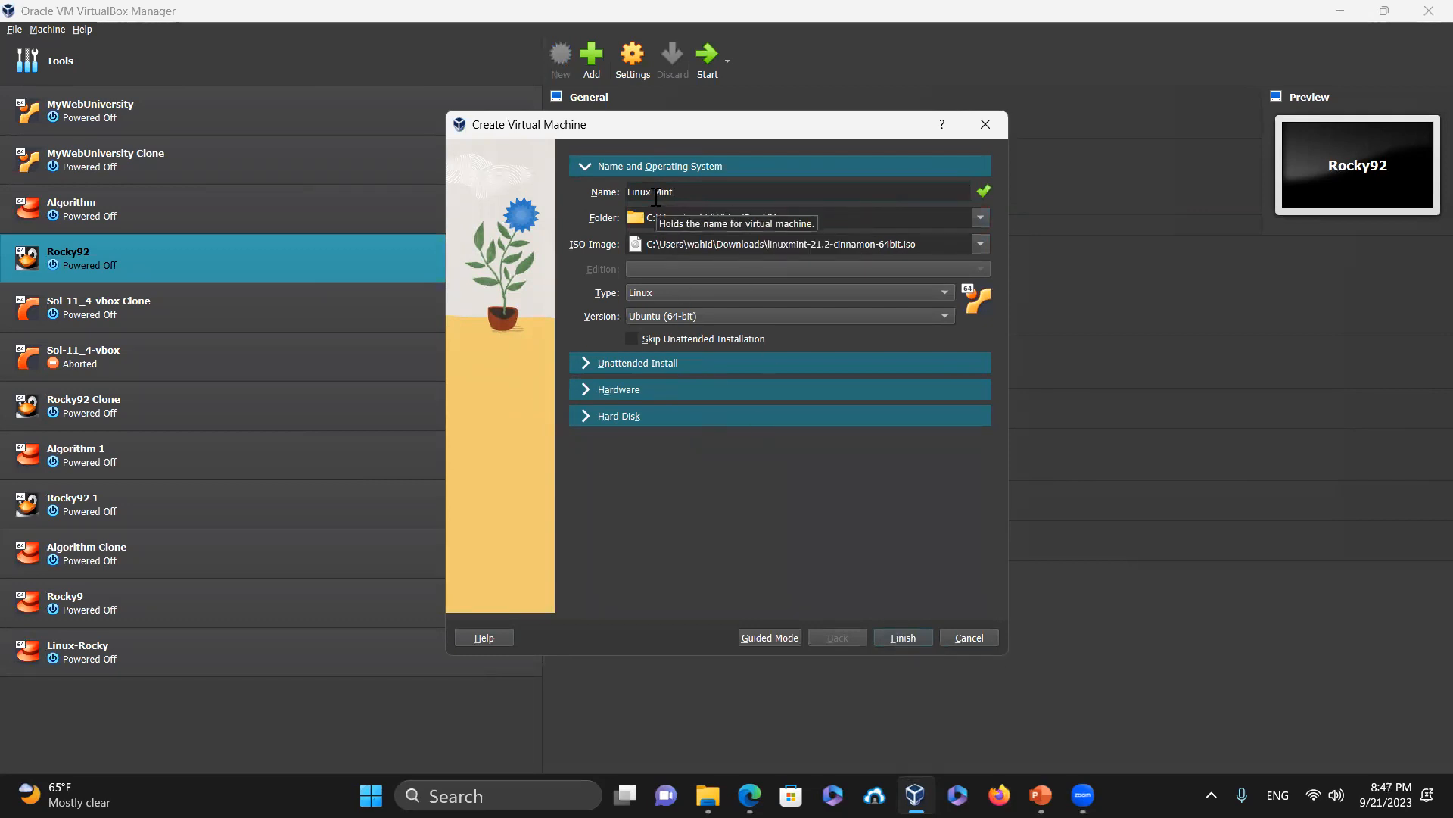
pyautogui.press('Right')
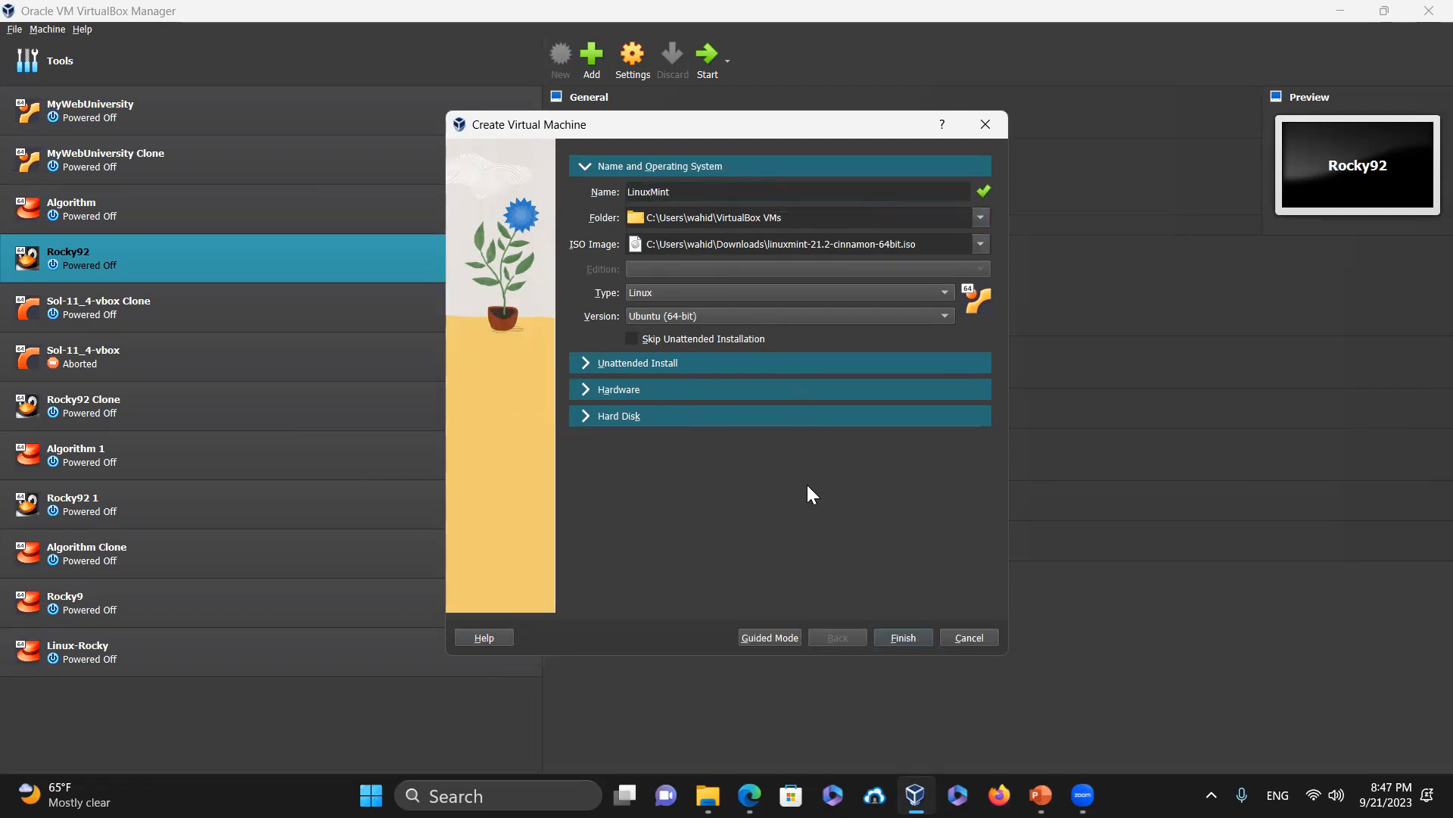
pyautogui.click(907, 638)
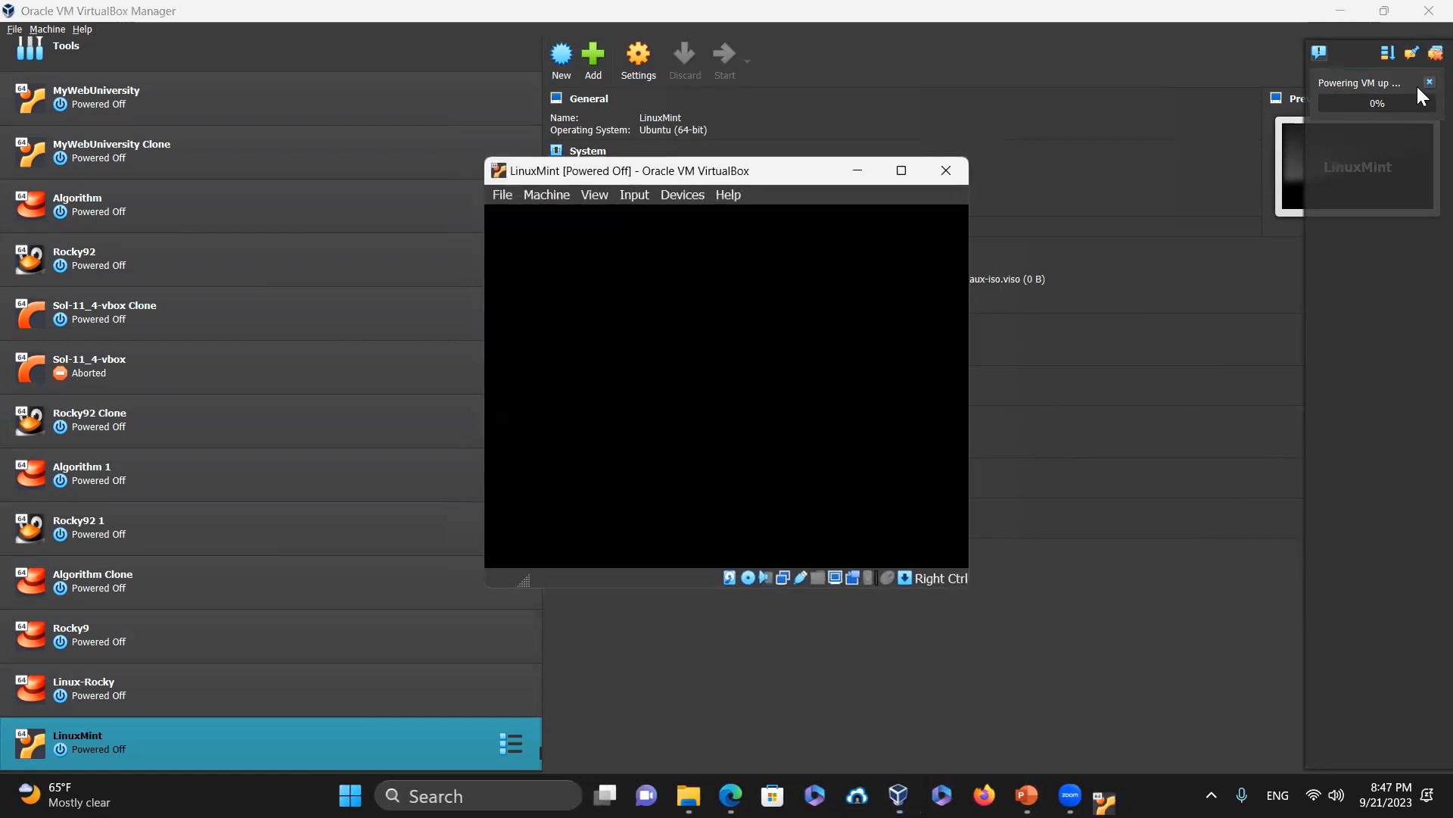
# Power off the LinuxMint VM, close its window, and close VirtualBox Manager
pyautogui.click(947, 163)
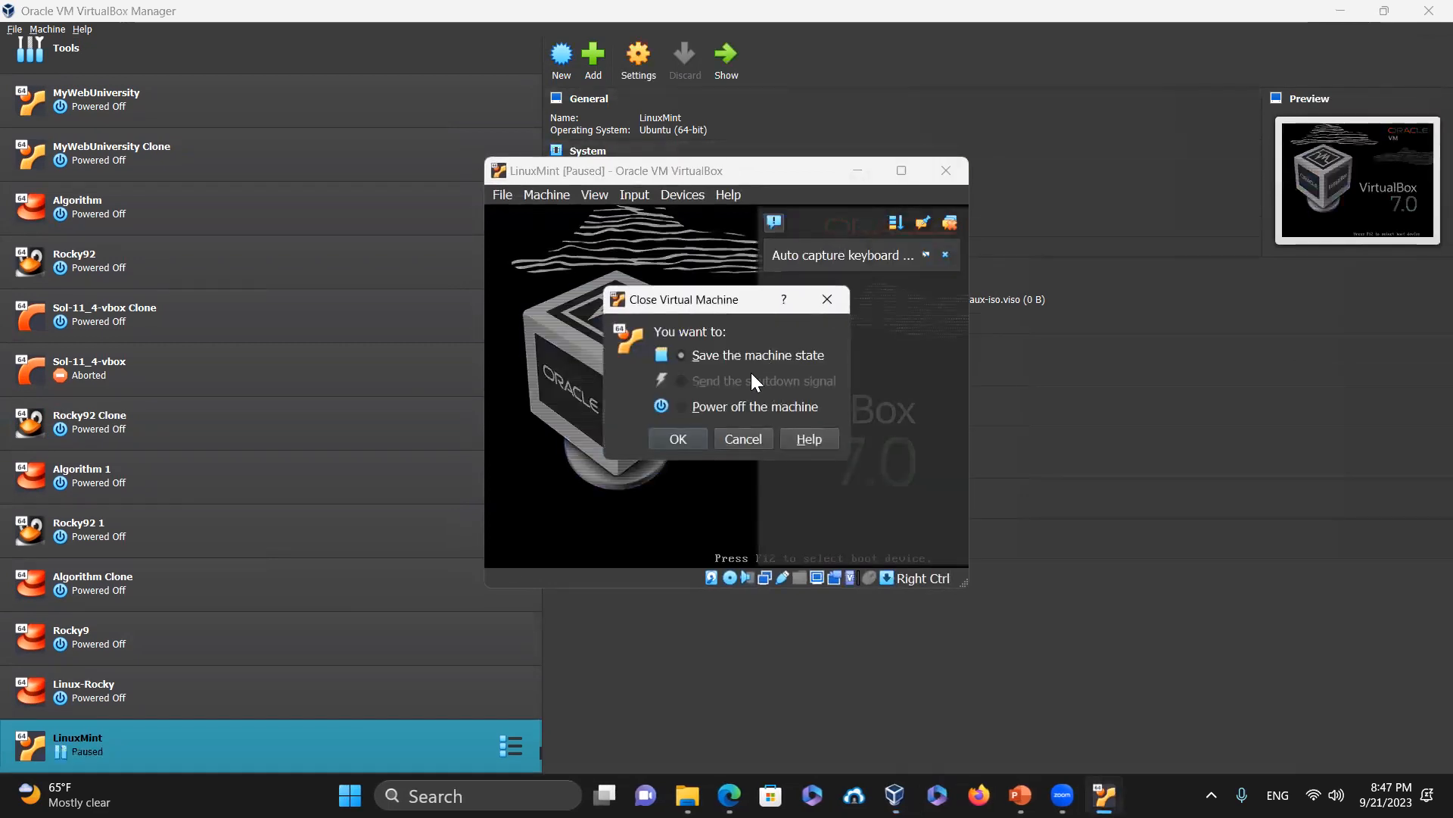
pyautogui.click(678, 439)
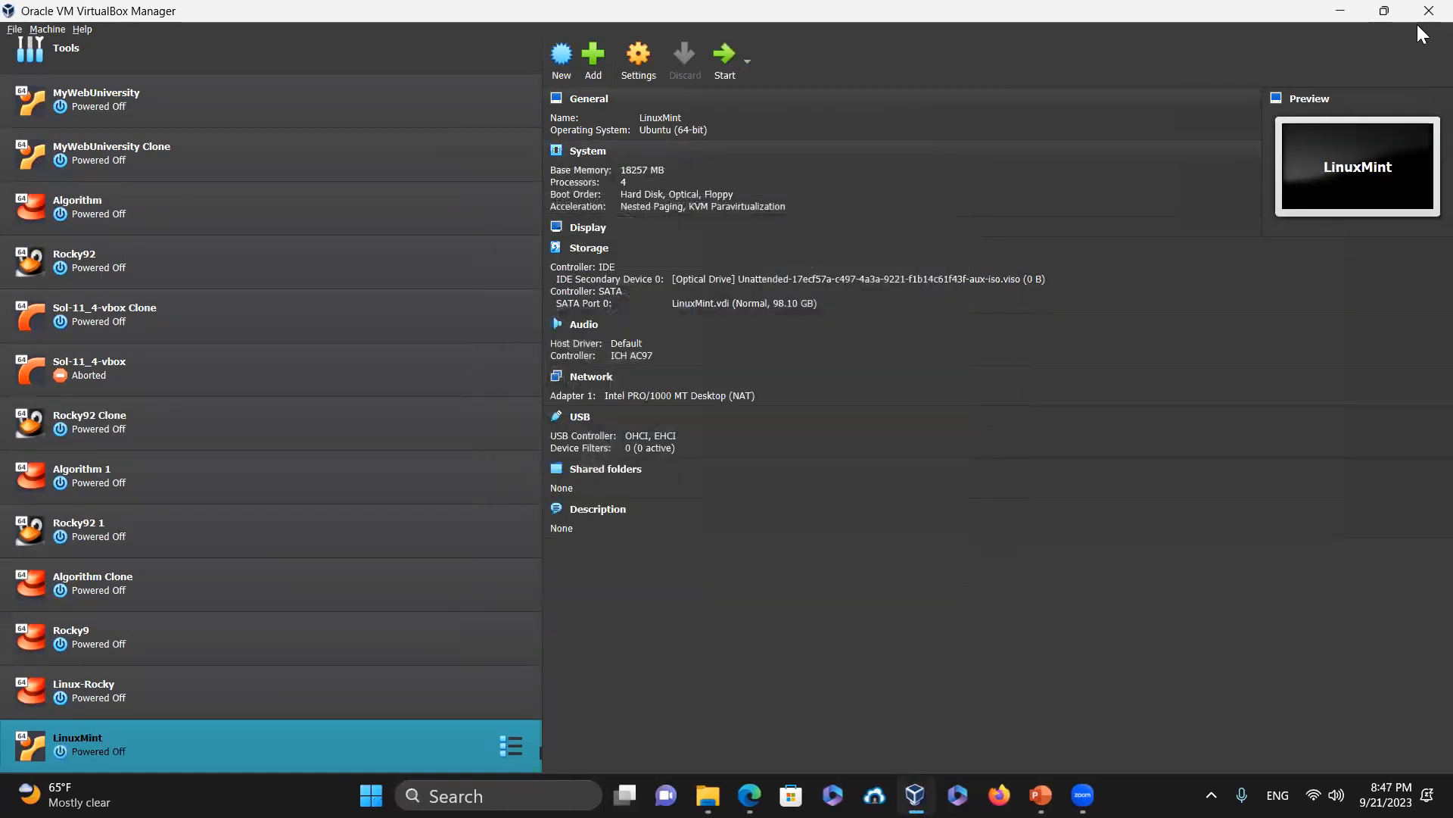
pyautogui.click(1428, 12)
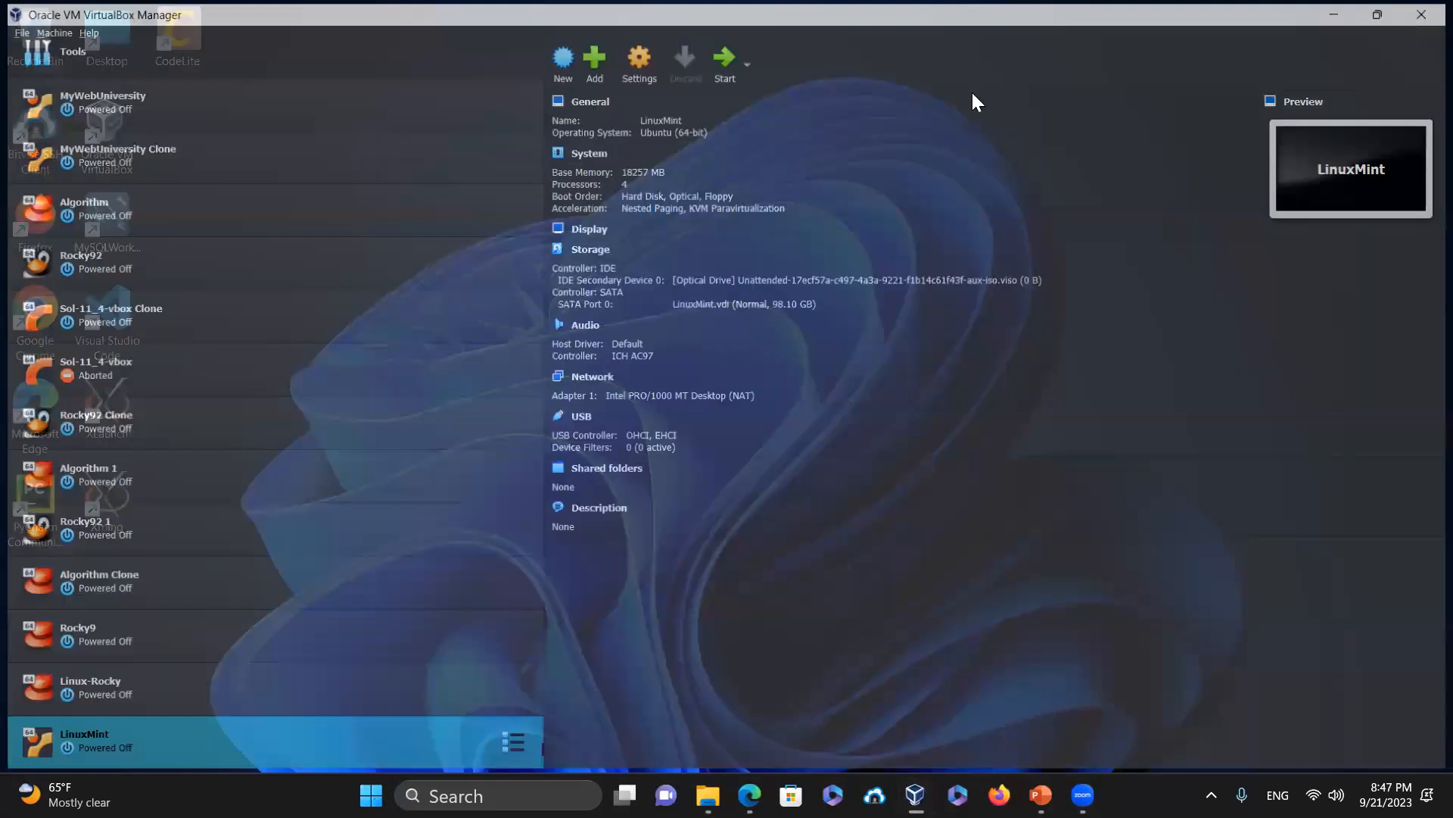
# Change the Windows display scale to 150% (Recommended) and close Settings
pyautogui.rightClick(748, 133)
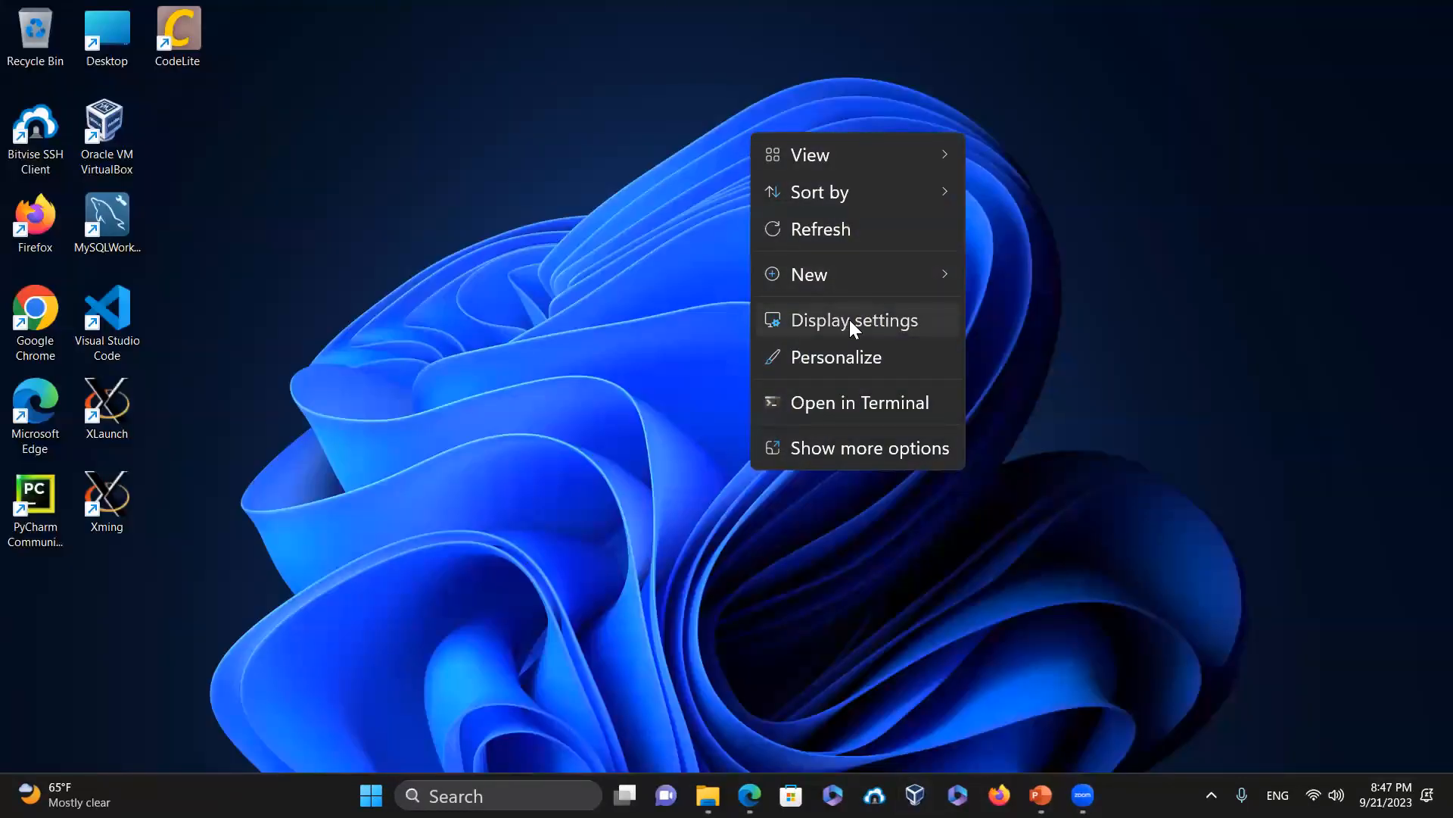
pyautogui.click(849, 320)
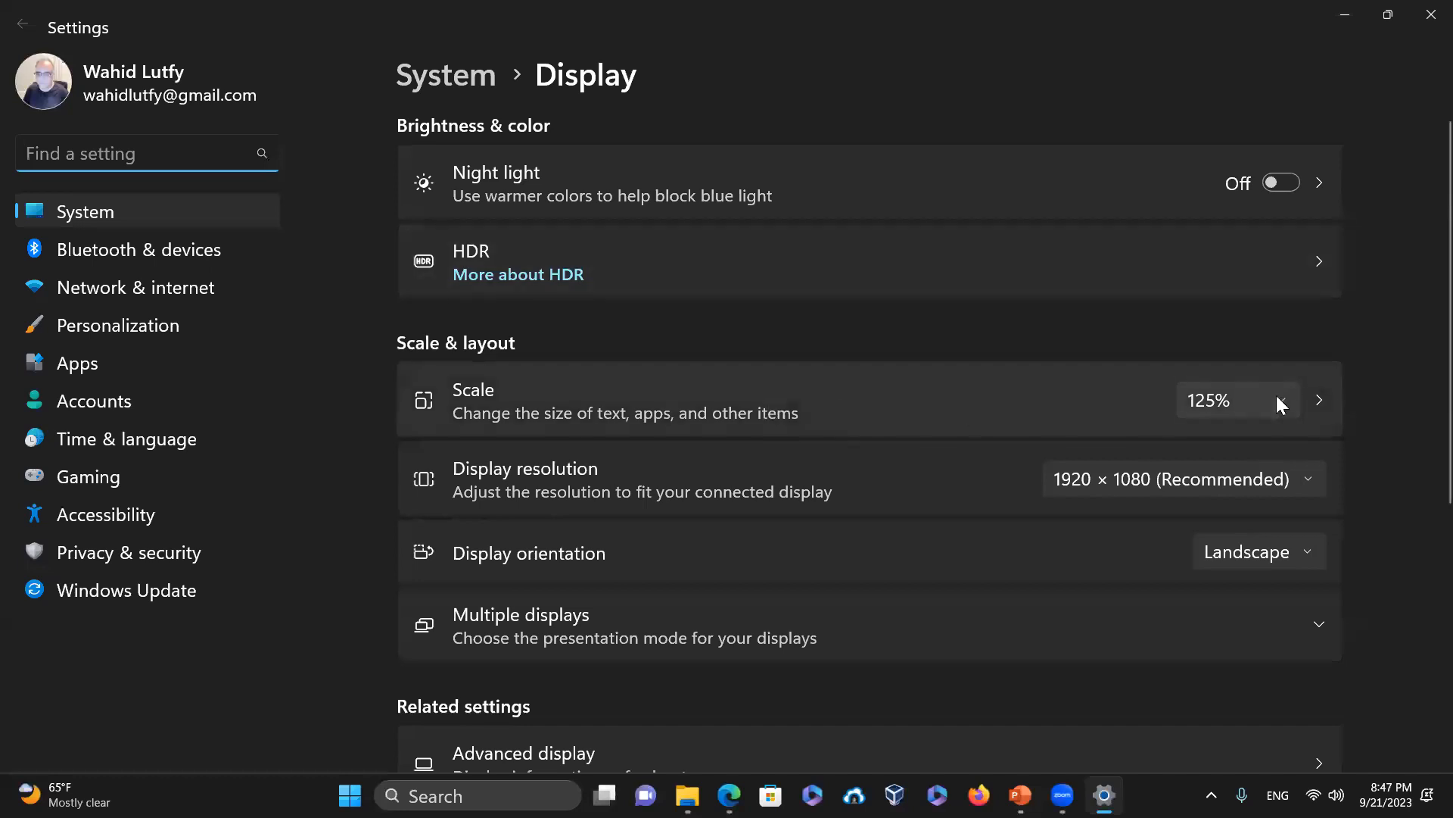
pyautogui.click(1278, 400)
pyautogui.click(1241, 444)
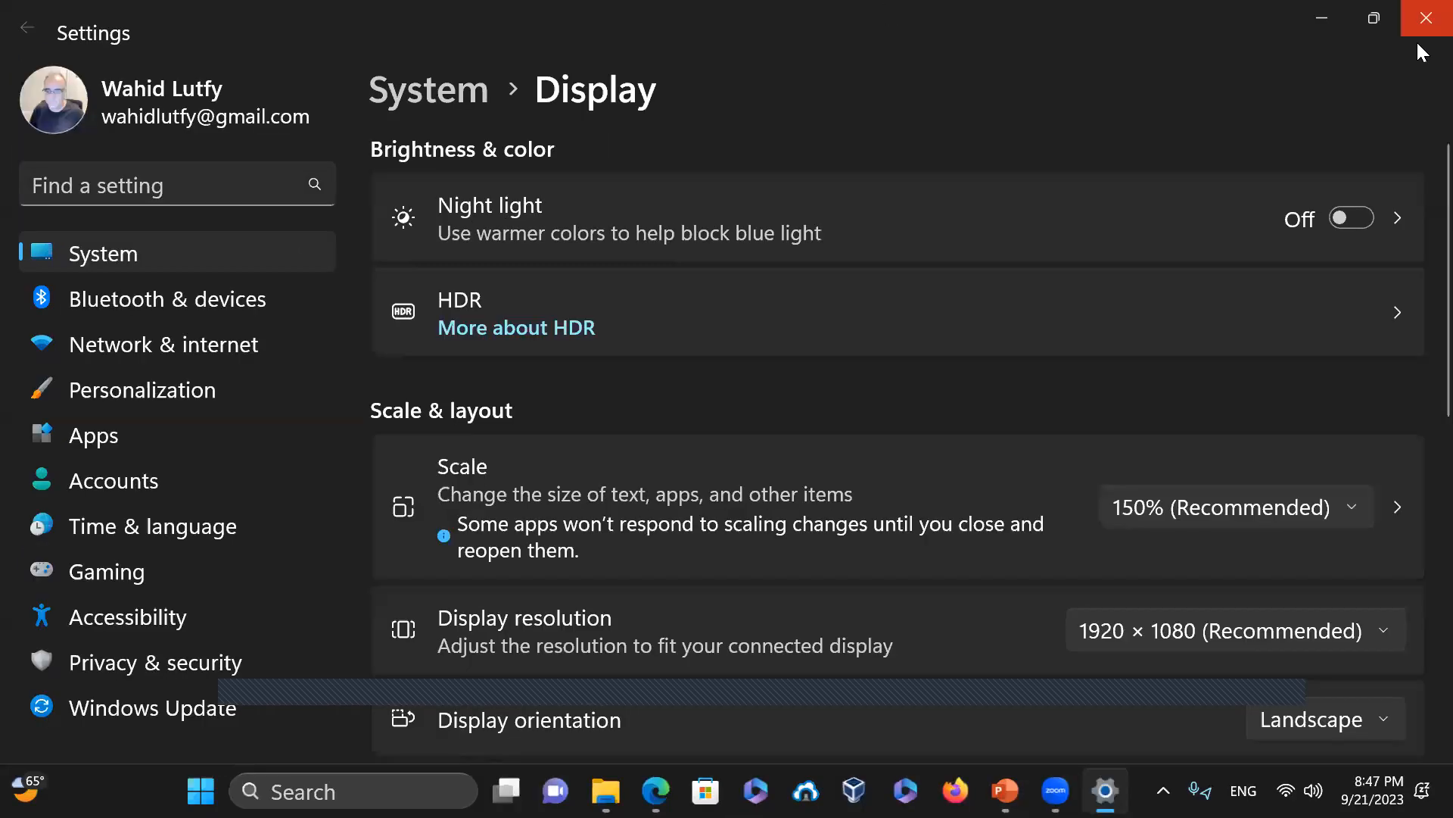
pyautogui.click(1420, 10)
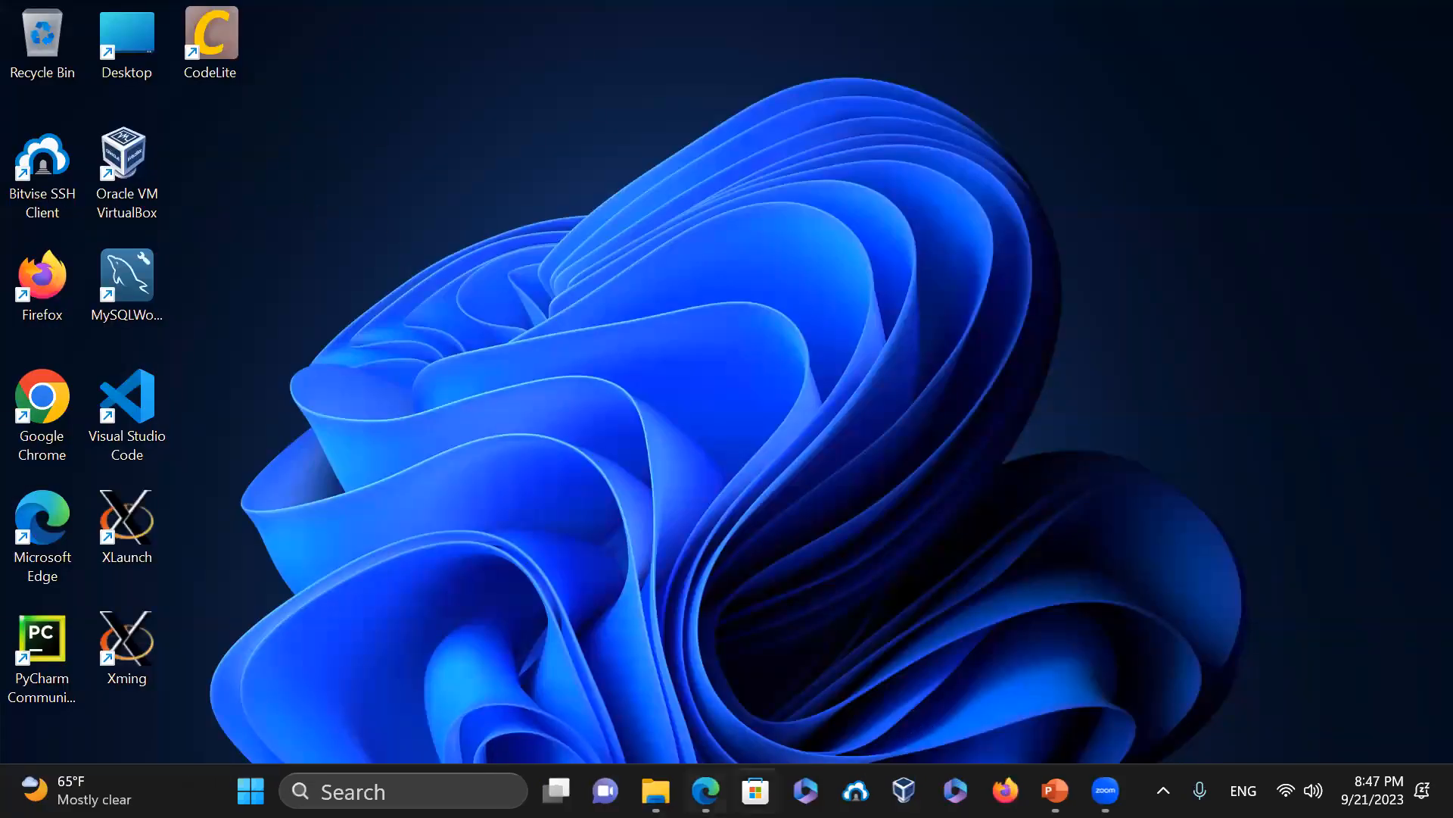
pyautogui.moveTo(706, 790)
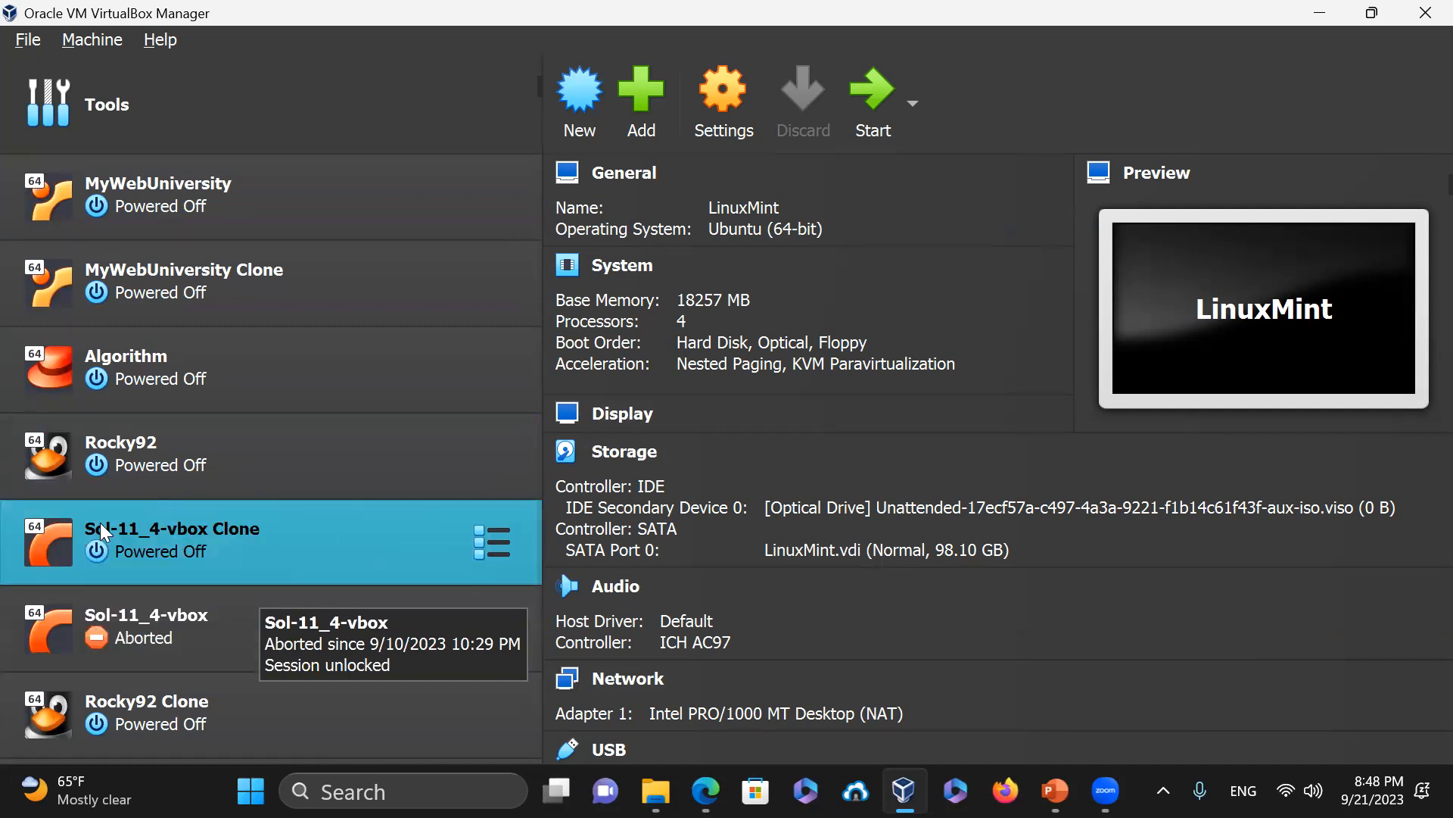
# Open the LinuxMint machine's System settings, keeping USB Tablet as the pointing device
pyautogui.scroll(-5, 102, 532)
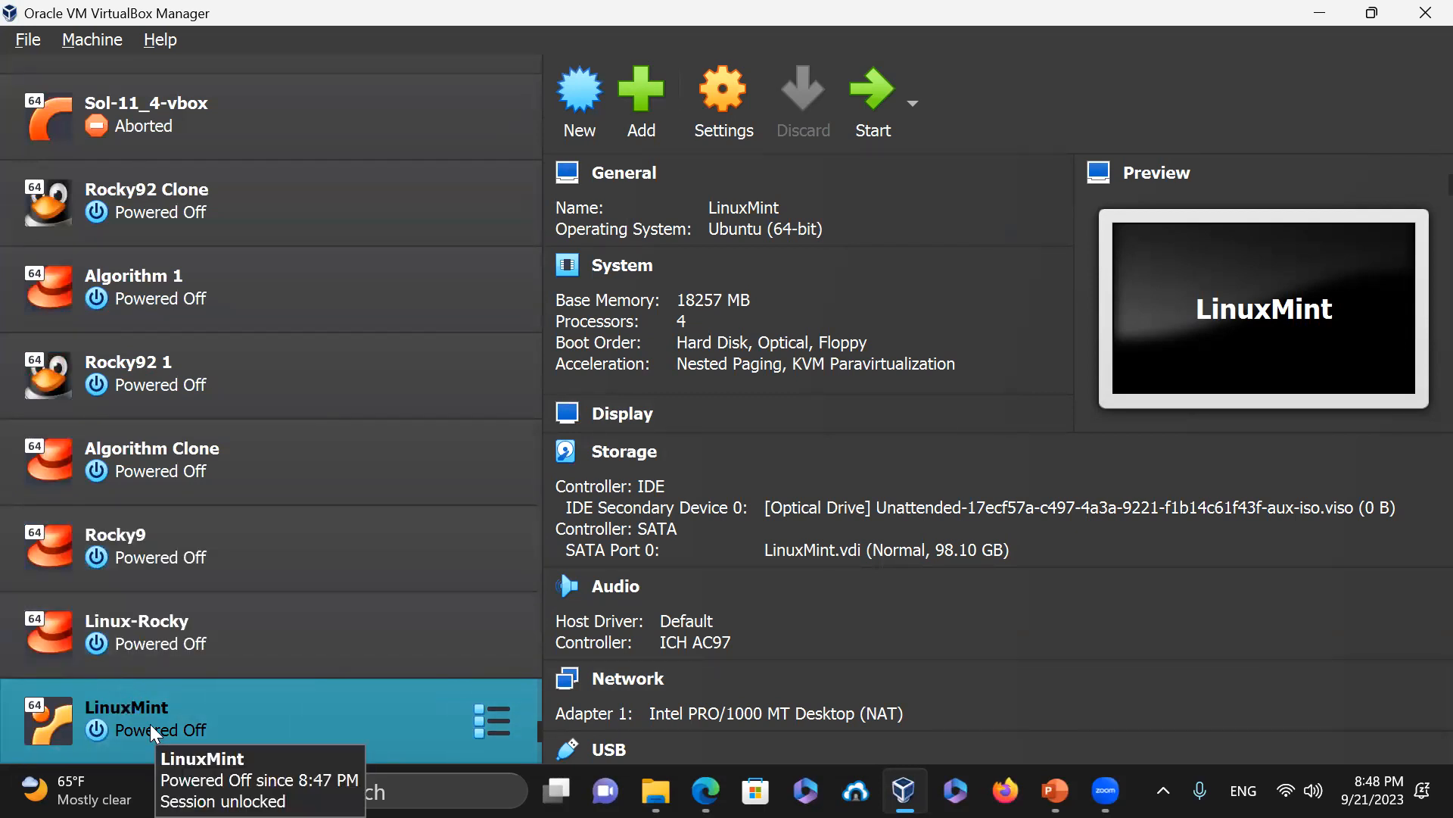
pyautogui.click(721, 103)
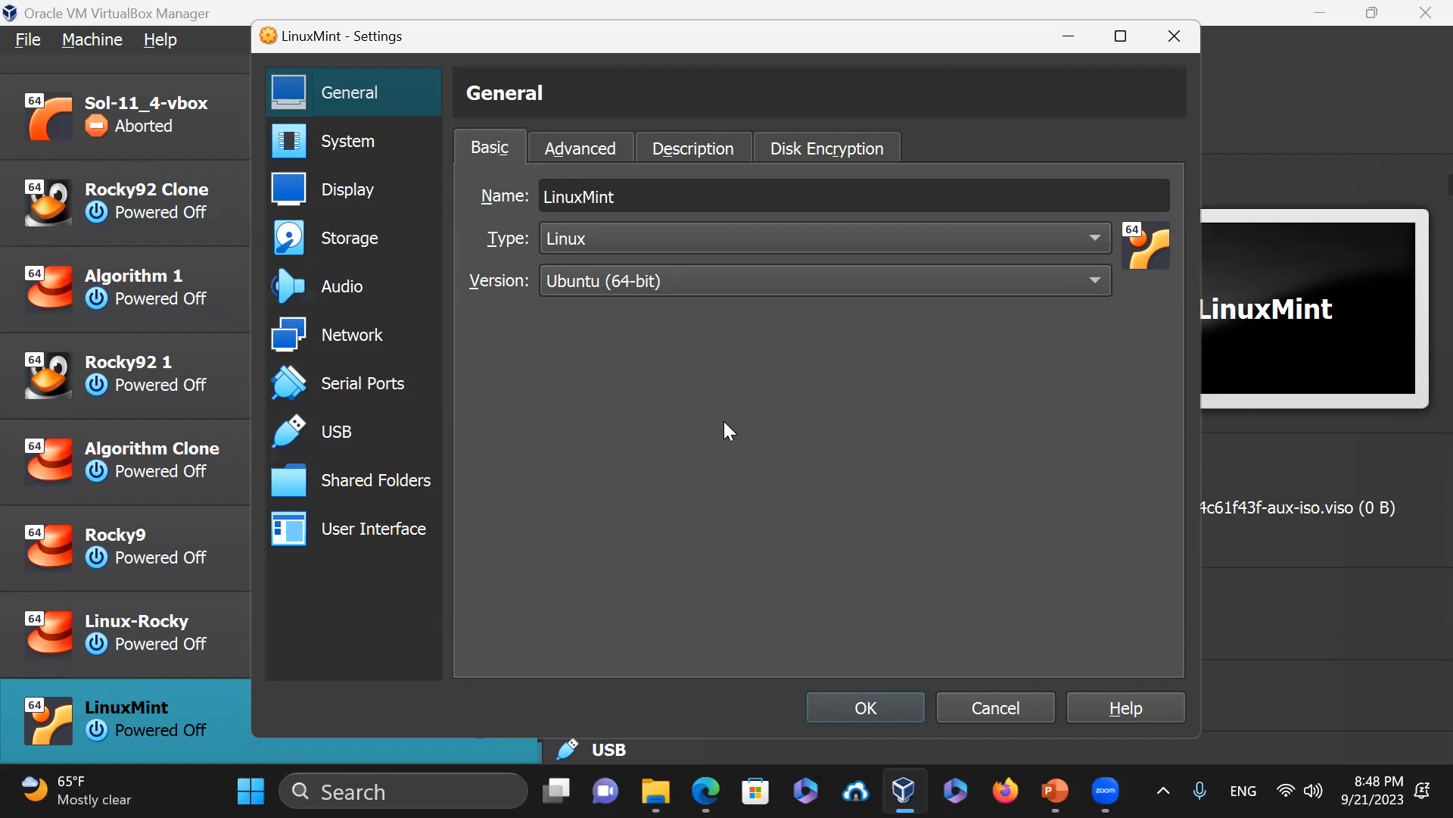
pyautogui.click(345, 137)
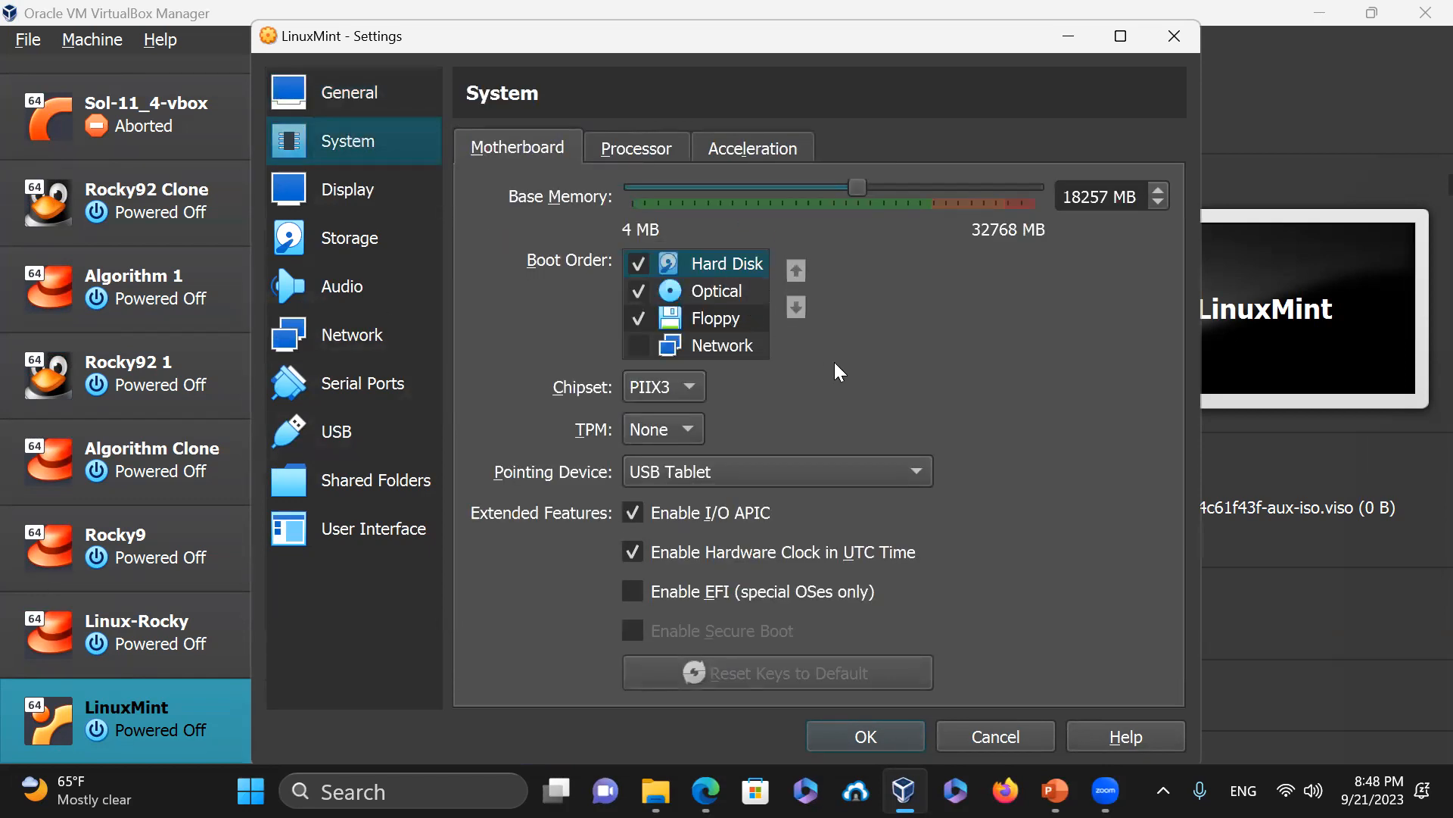
pyautogui.click(672, 476)
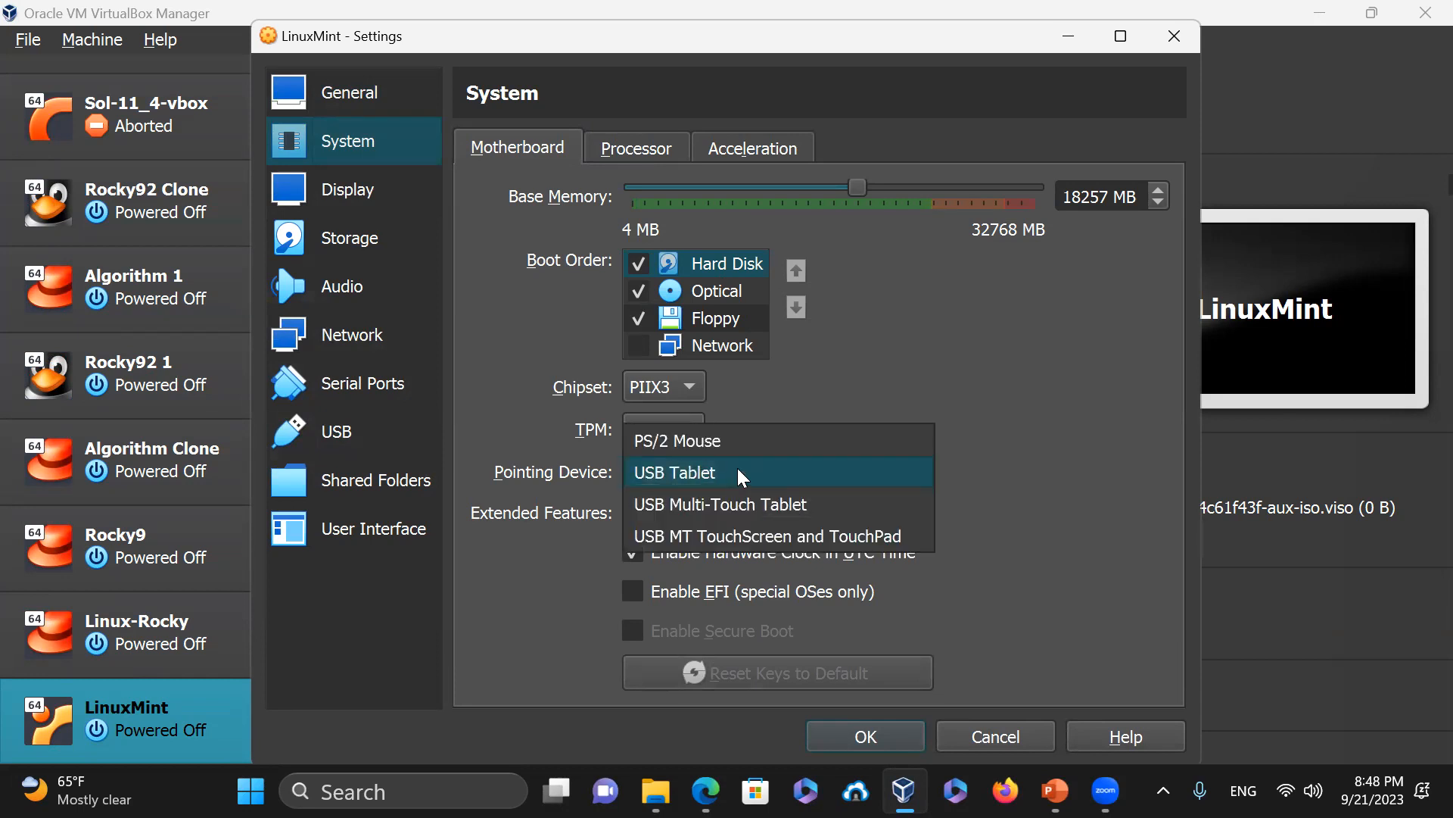
pyautogui.click(738, 472)
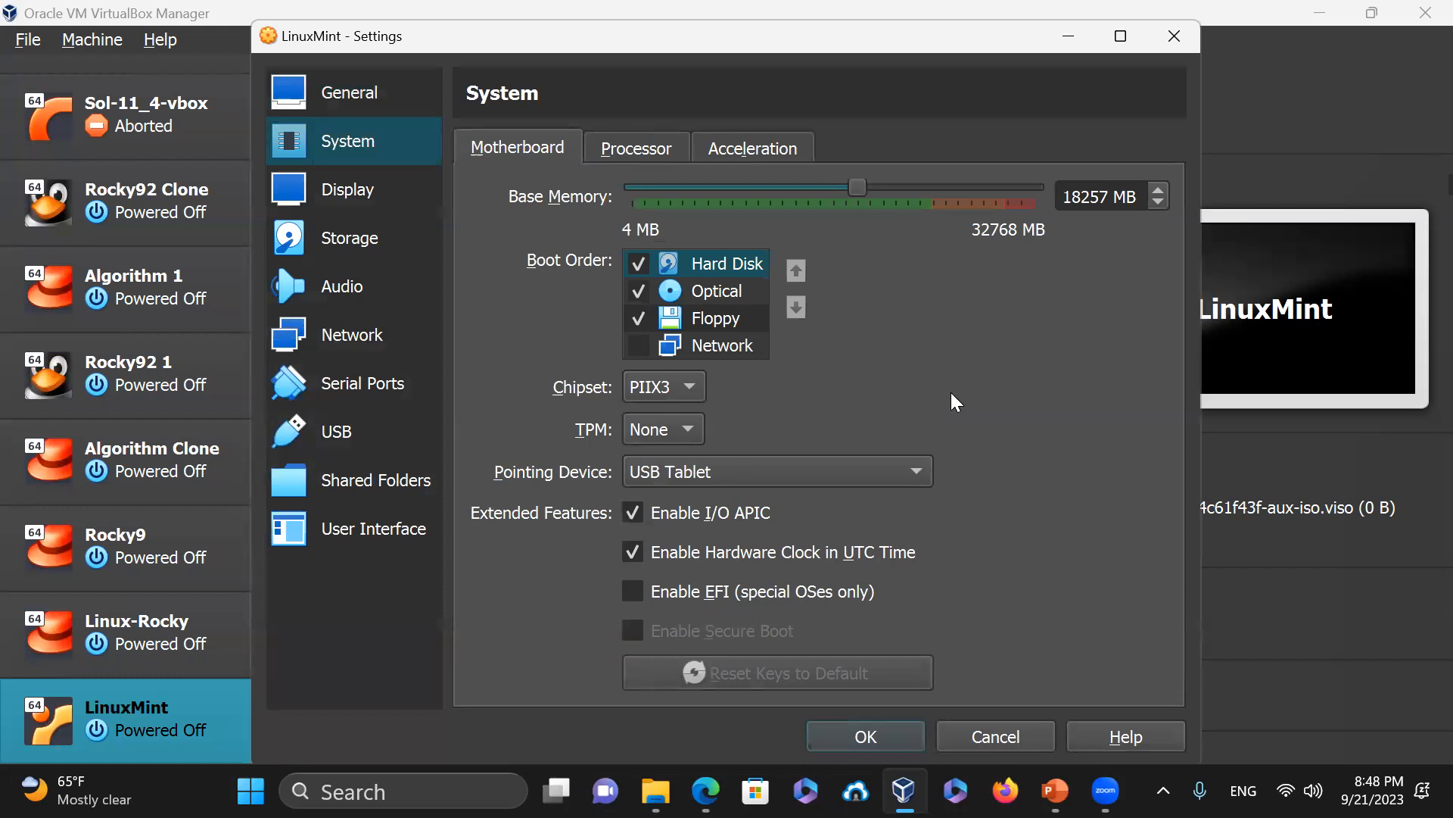
# Review the processor and acceleration pages, then lower base memory to 16384 MB
pyautogui.click(625, 141)
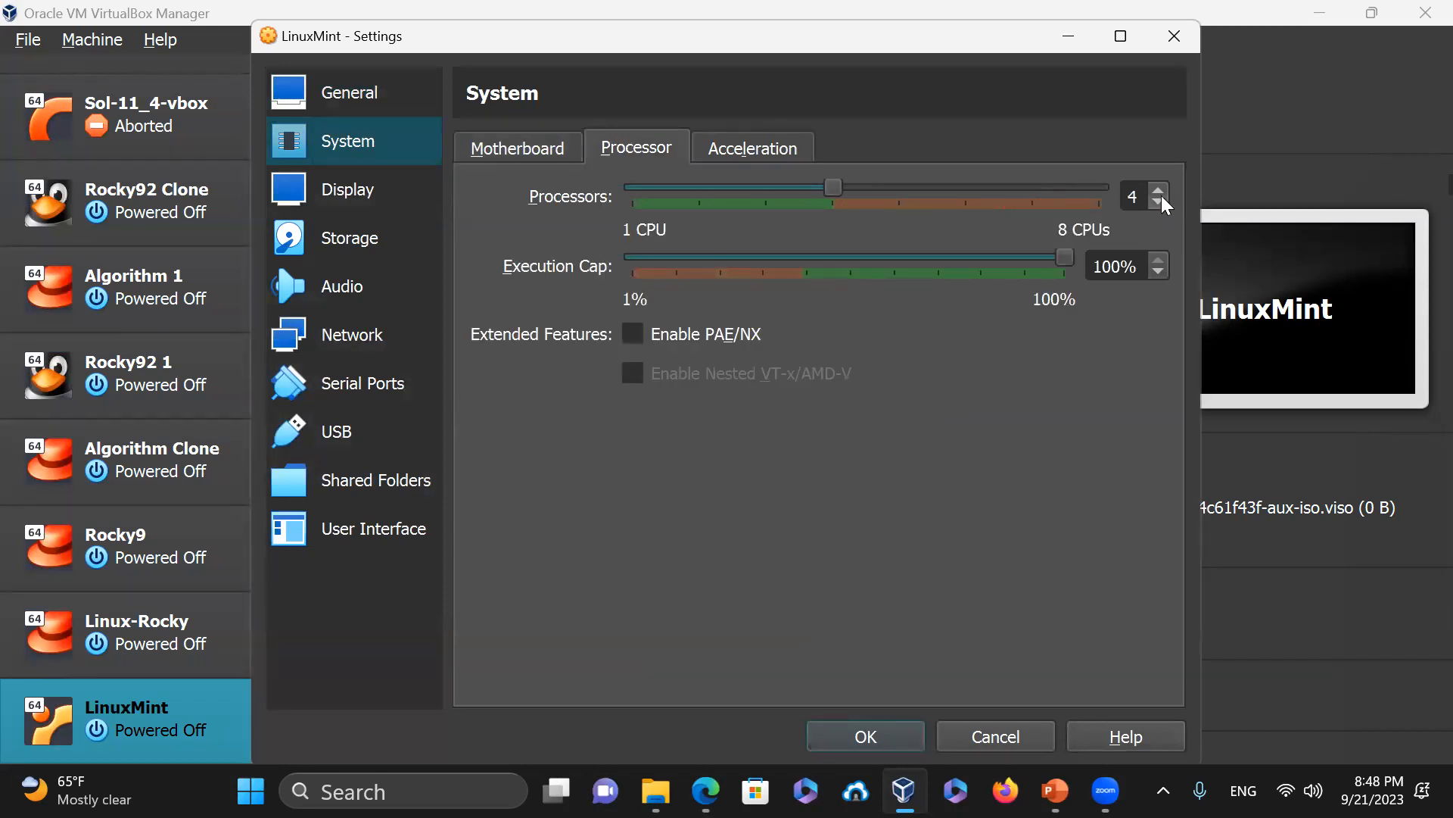
pyautogui.click(549, 149)
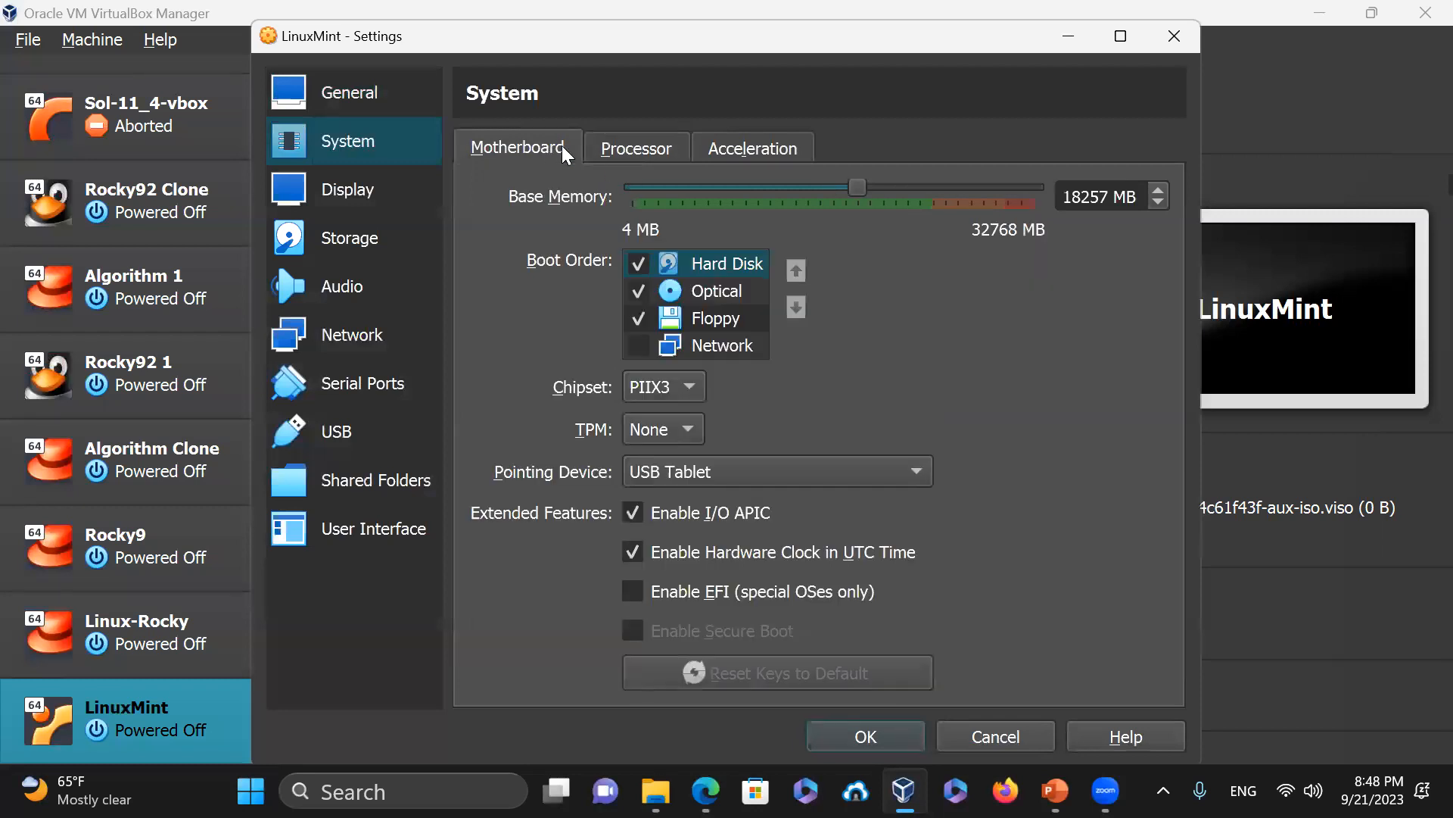
pyautogui.click(618, 148)
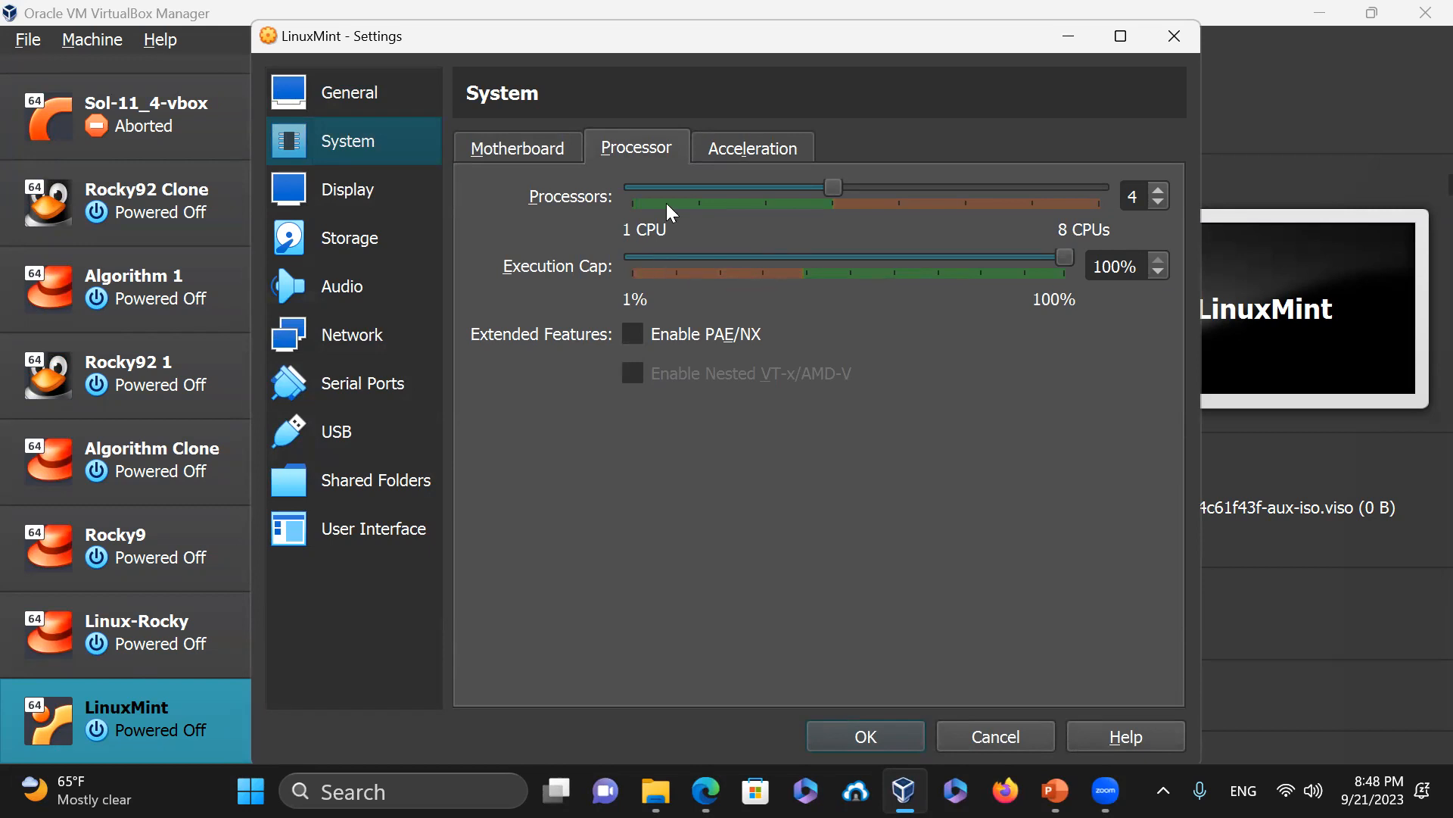
pyautogui.click(337, 104)
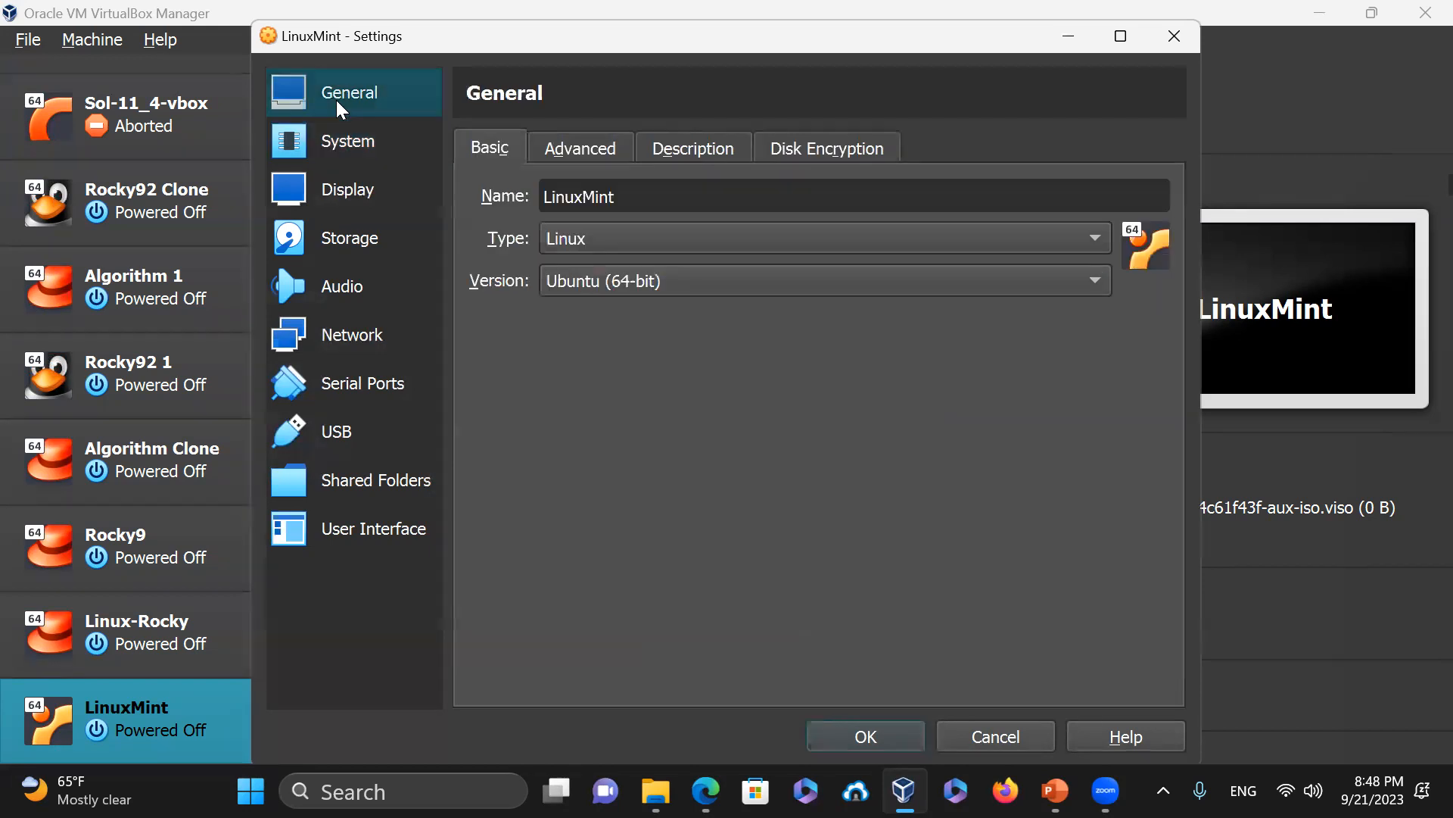
pyautogui.click(337, 148)
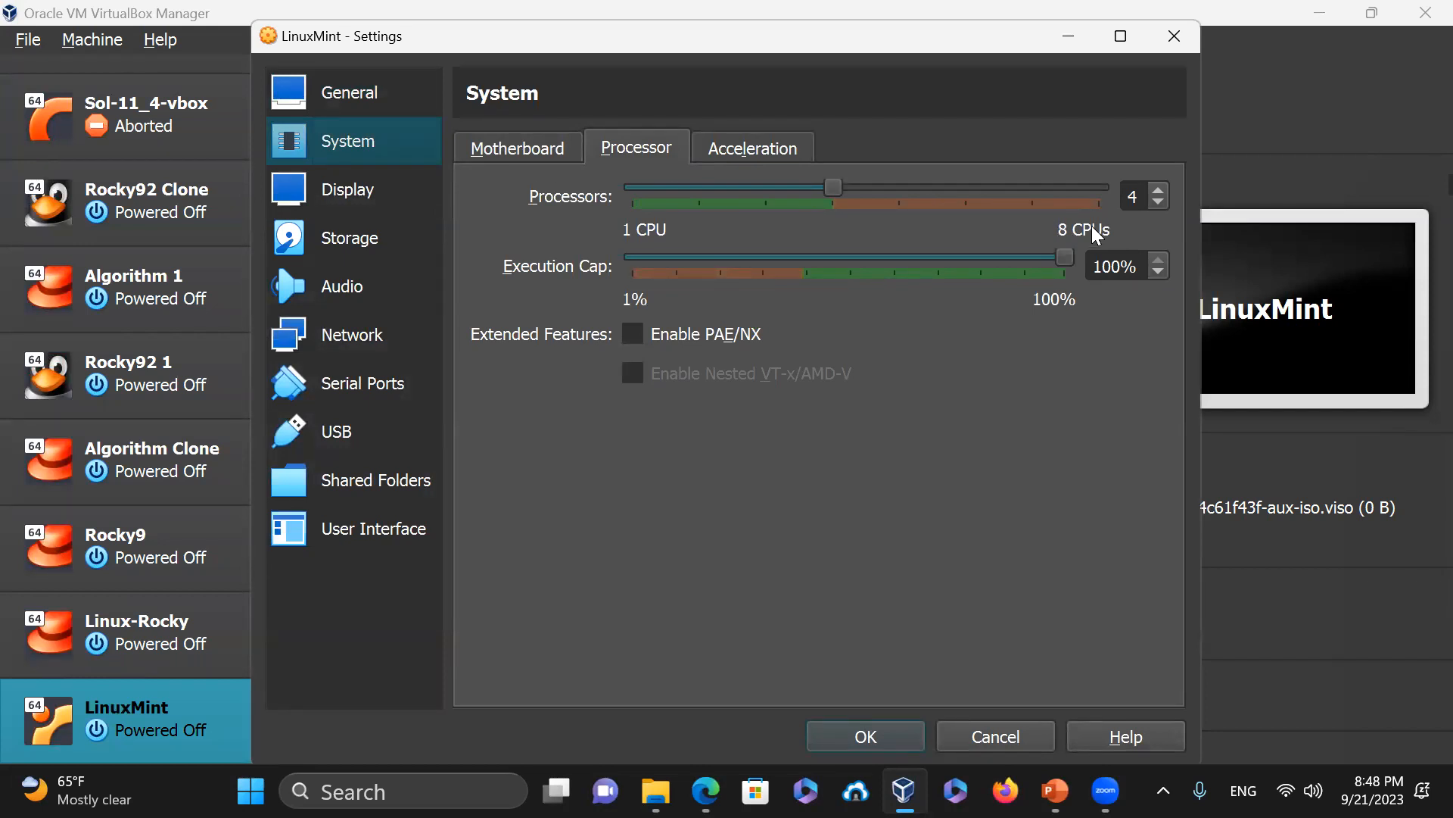
pyautogui.click(738, 151)
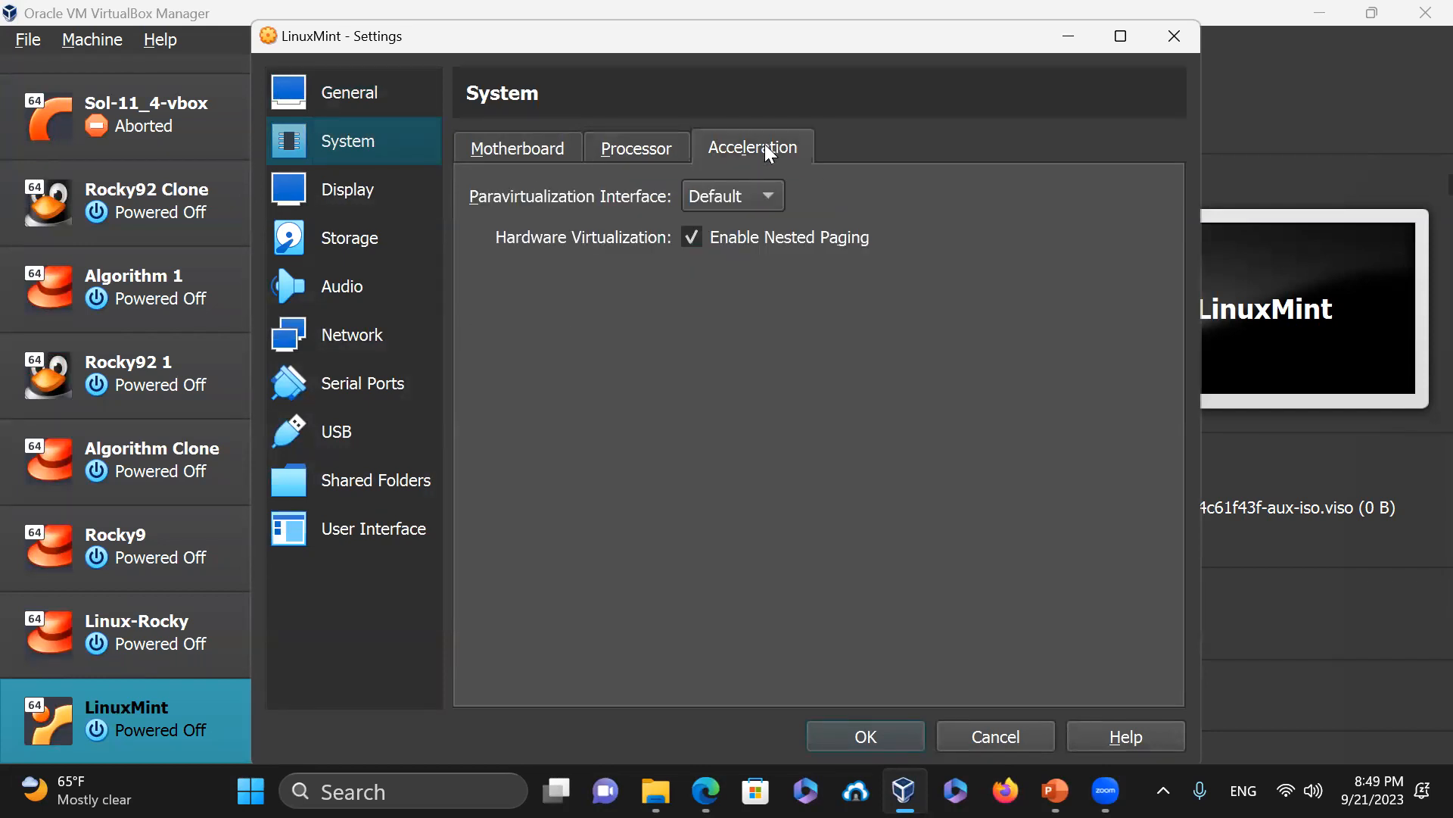
pyautogui.click(500, 149)
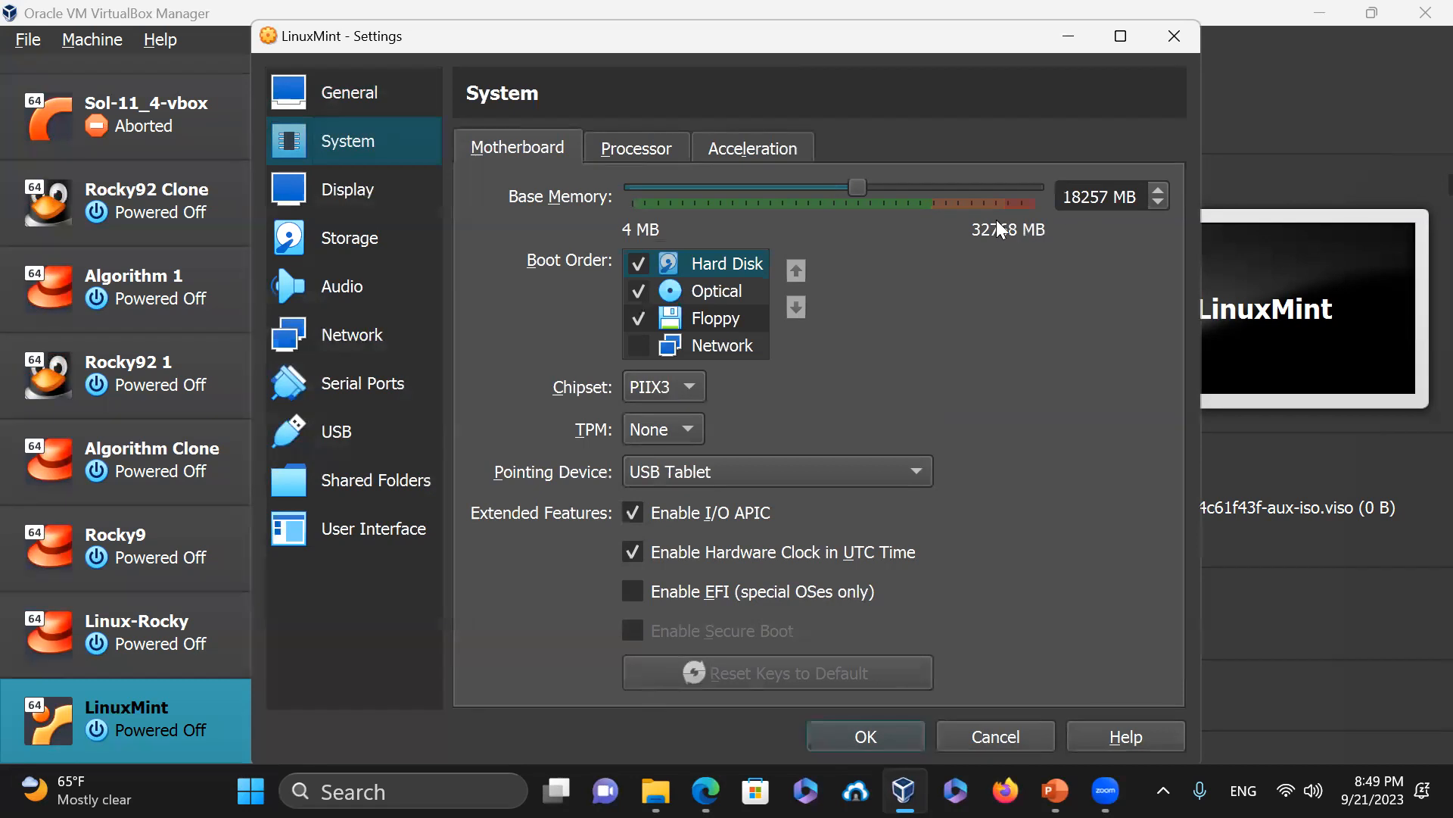
pyautogui.moveTo(851, 189); pyautogui.dragTo(835, 193)
# Raise the video memory to 128 MB on the Display page
pyautogui.click(333, 182)
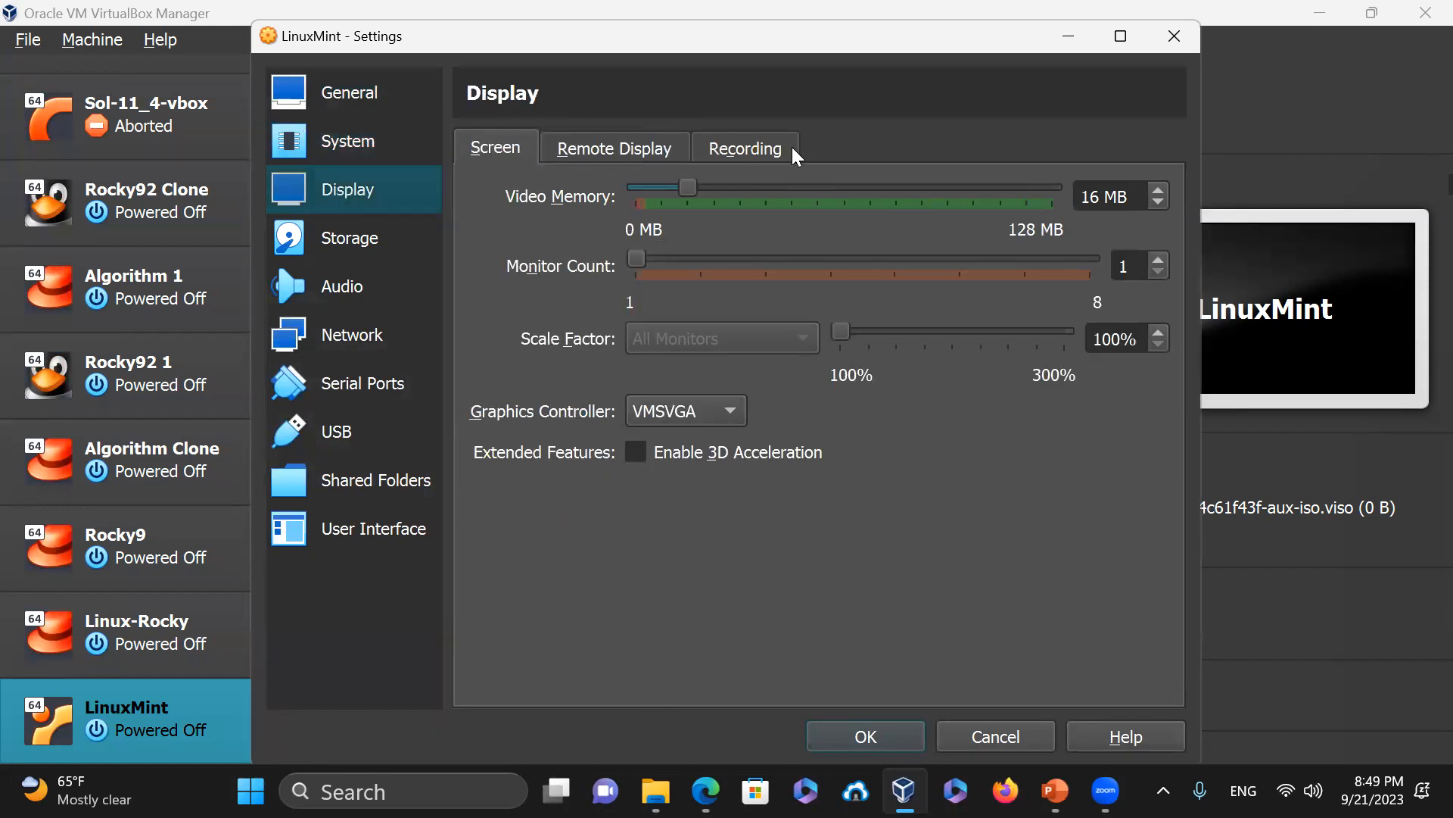
pyautogui.moveTo(689, 187); pyautogui.dragTo(1084, 191)
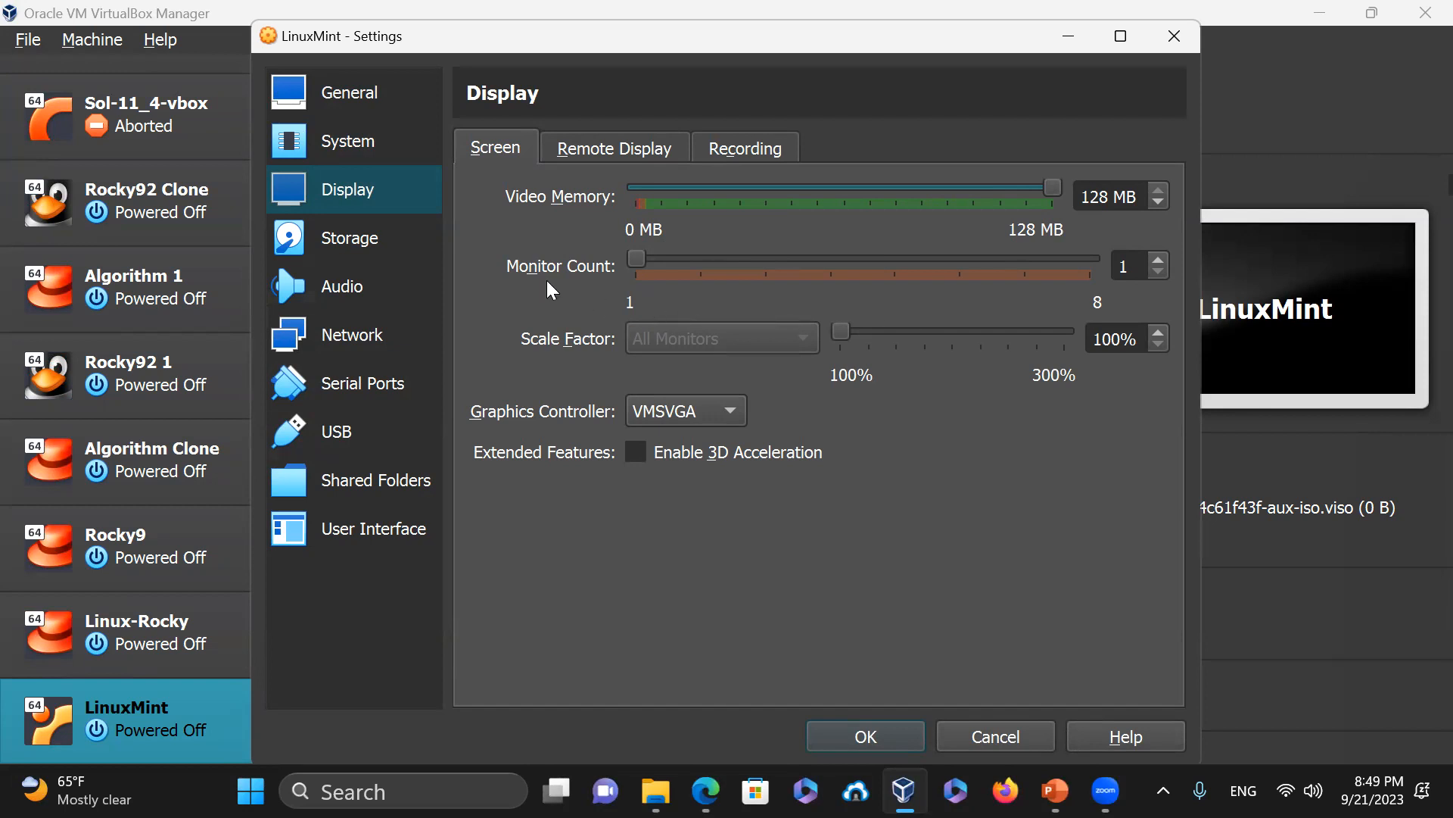
pyautogui.click(362, 237)
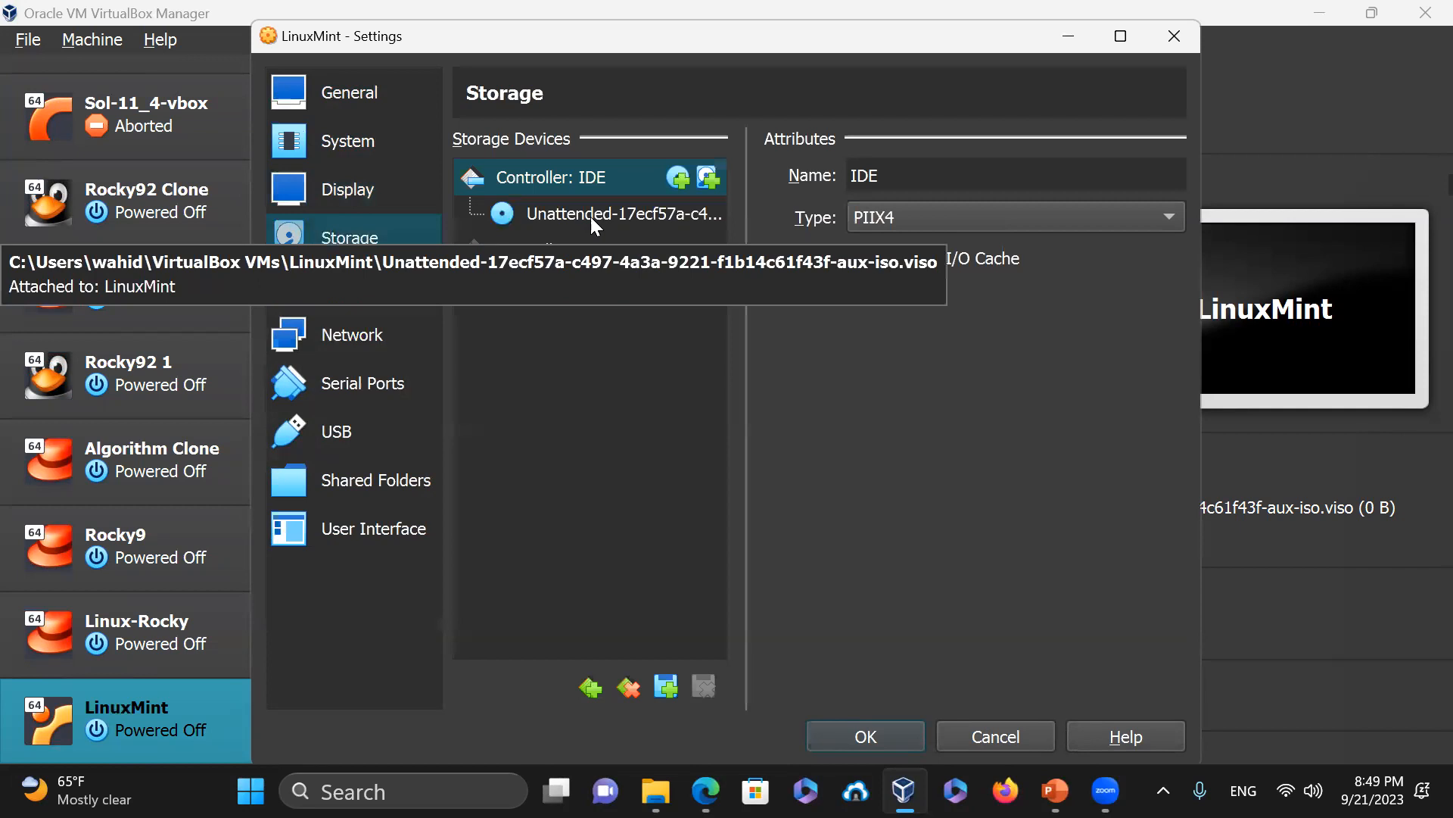
# After checking the storage disc, leave the network adapter on NAT and save the settings
pyautogui.click(628, 215)
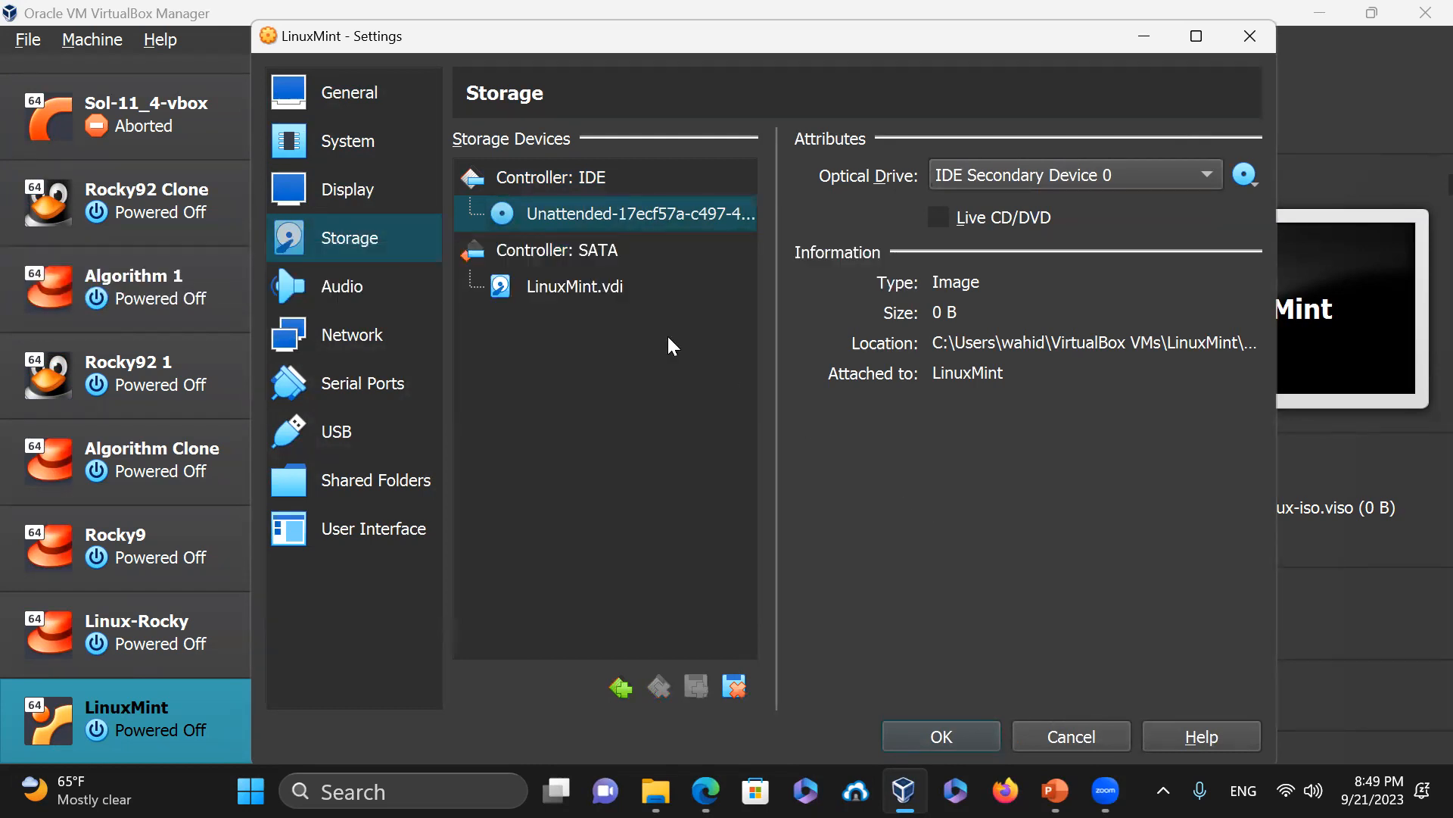
pyautogui.click(375, 338)
pyautogui.click(729, 241)
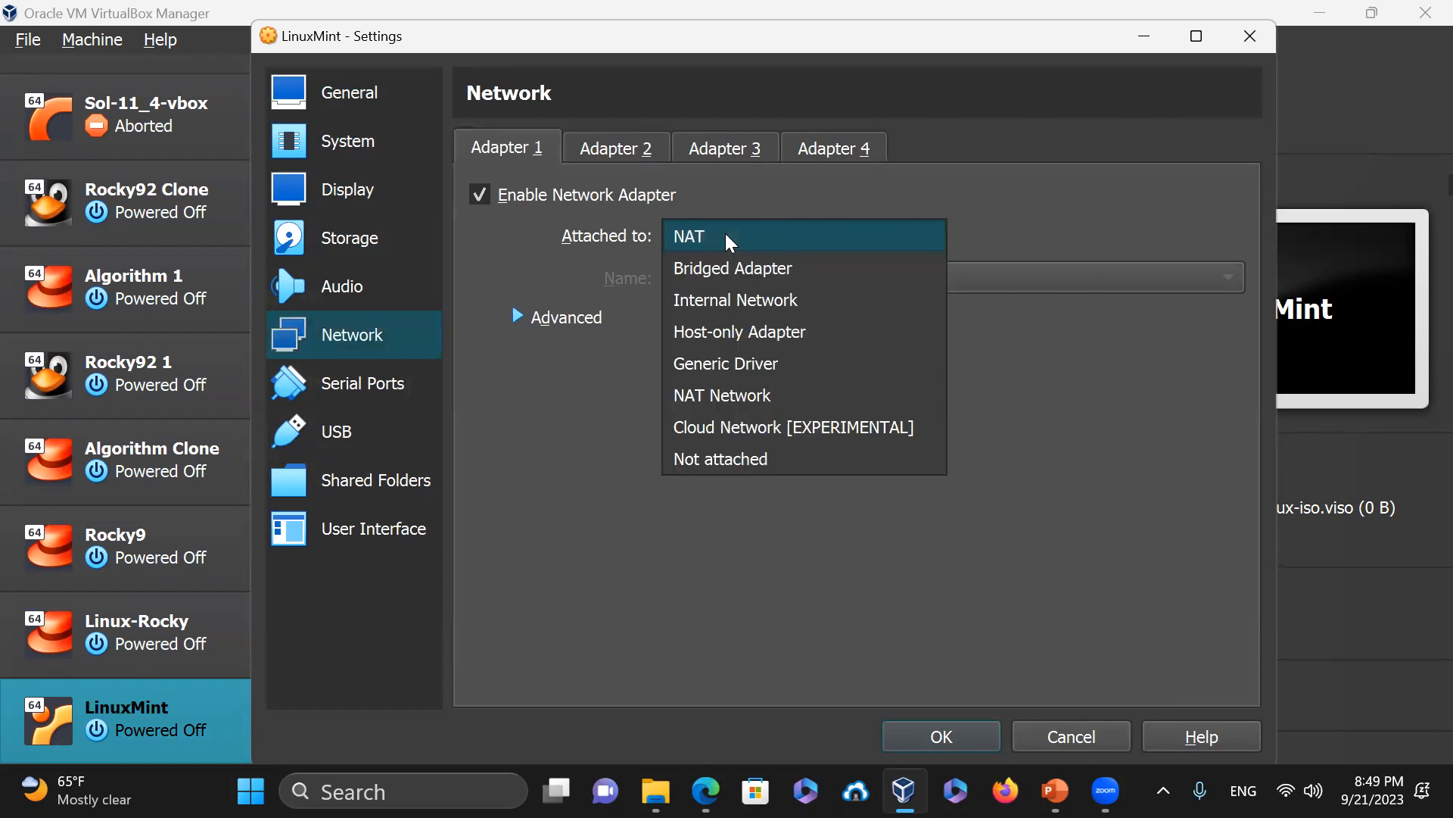
pyautogui.click(727, 239)
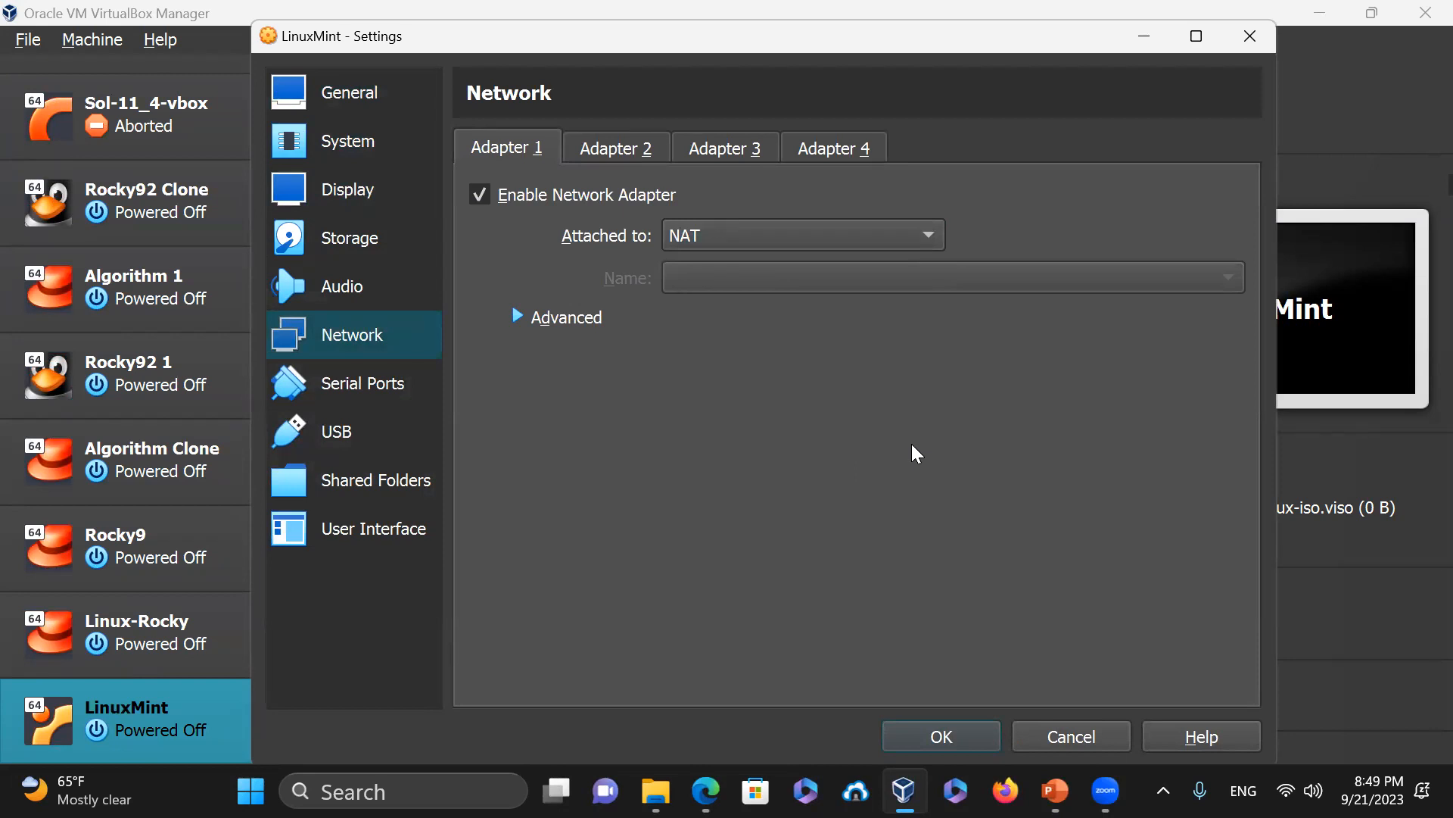
pyautogui.click(732, 232)
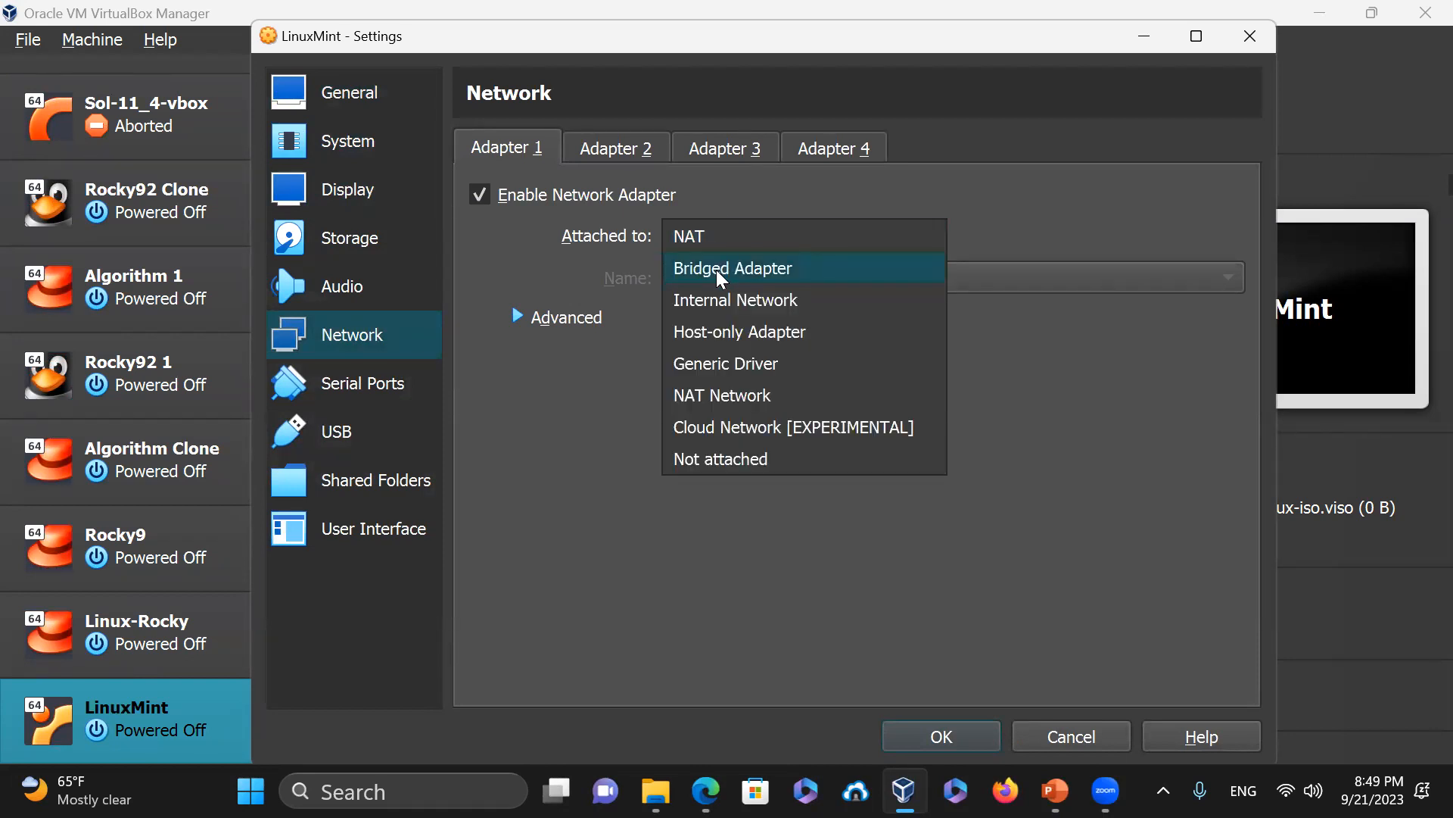
pyautogui.click(1078, 392)
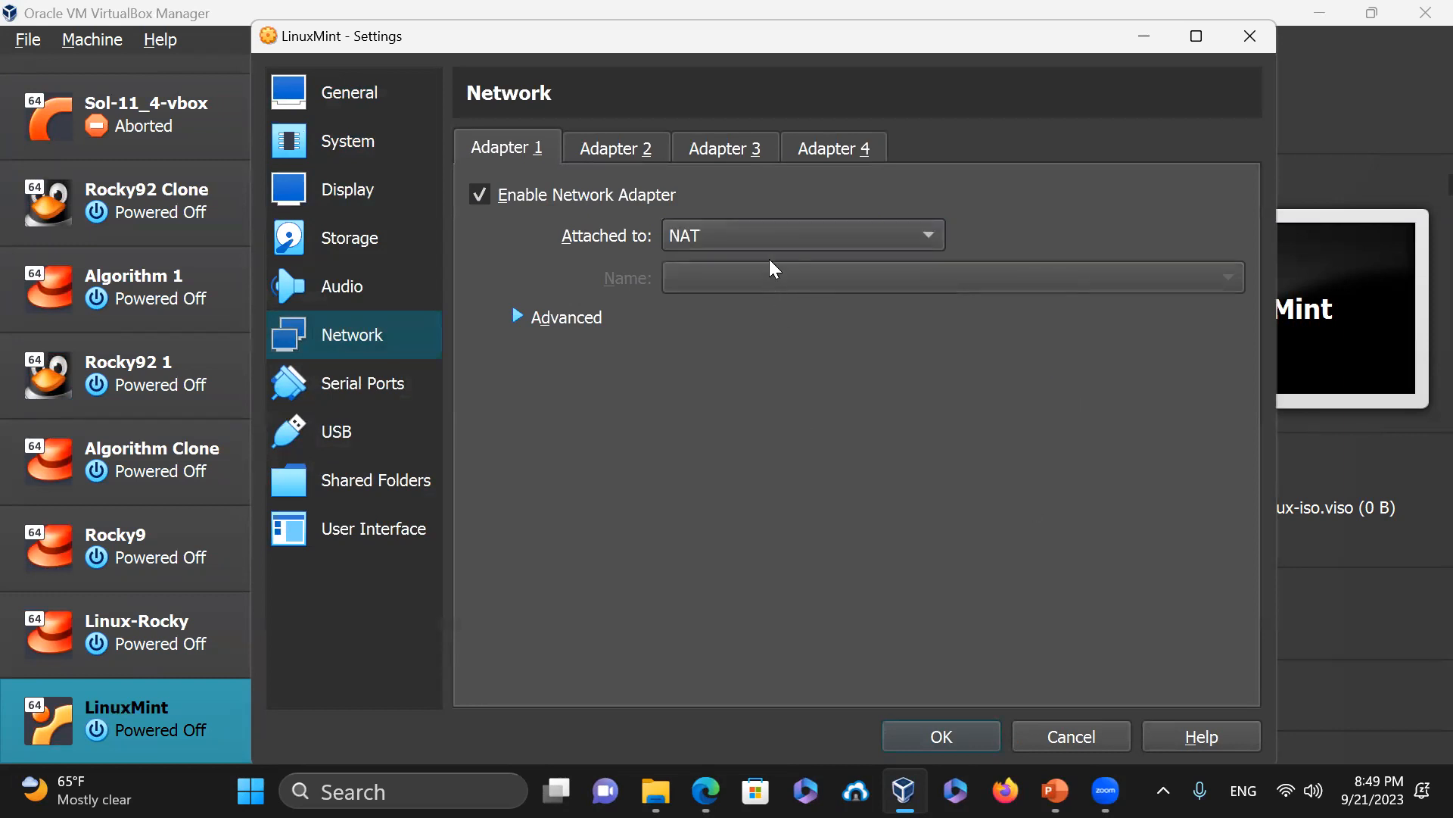
pyautogui.click(952, 736)
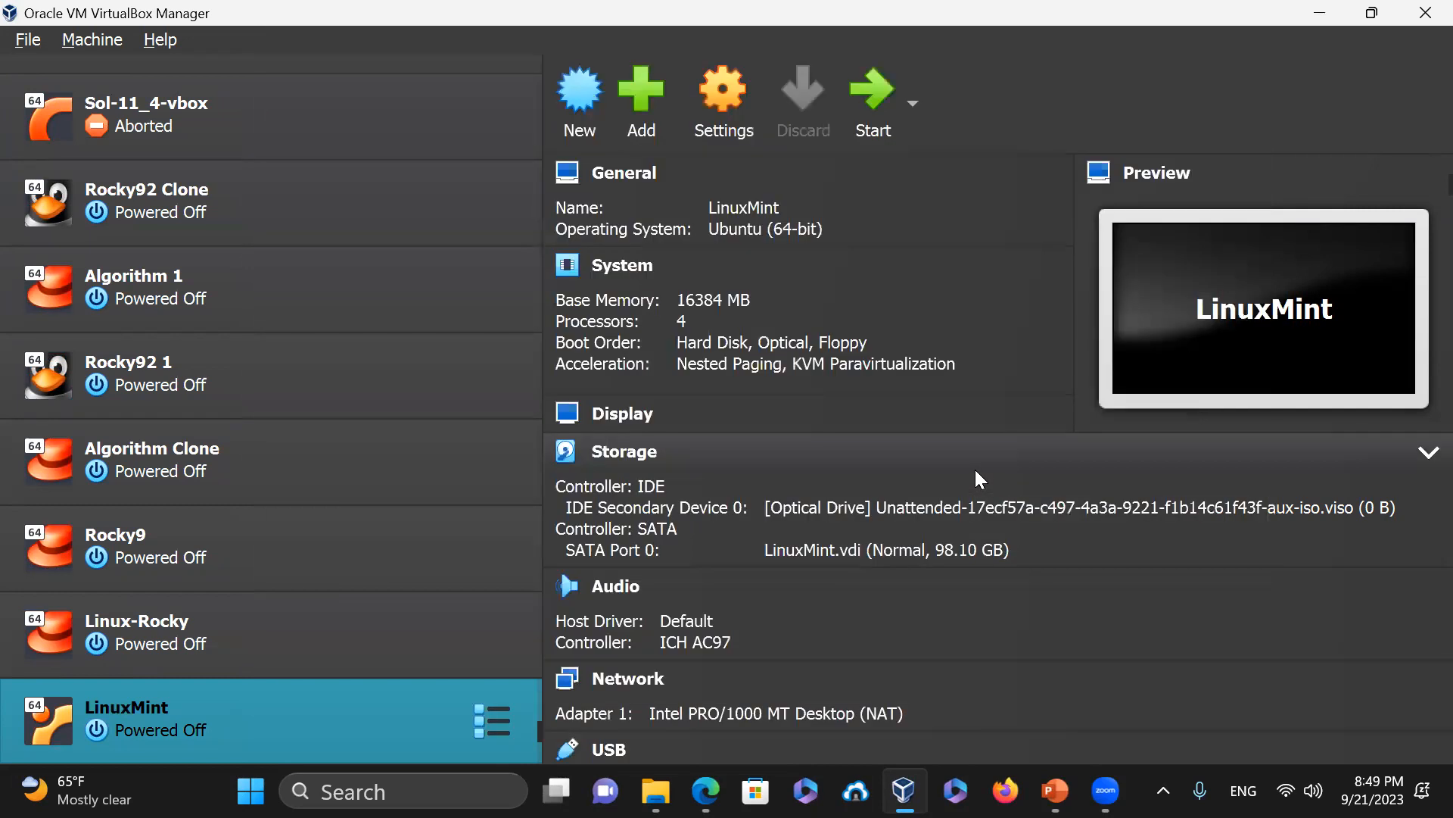
# Start the LinuxMint VM, boot the default Linux Mint 21.2 entry, and dismiss the notices
pyautogui.click(870, 89)
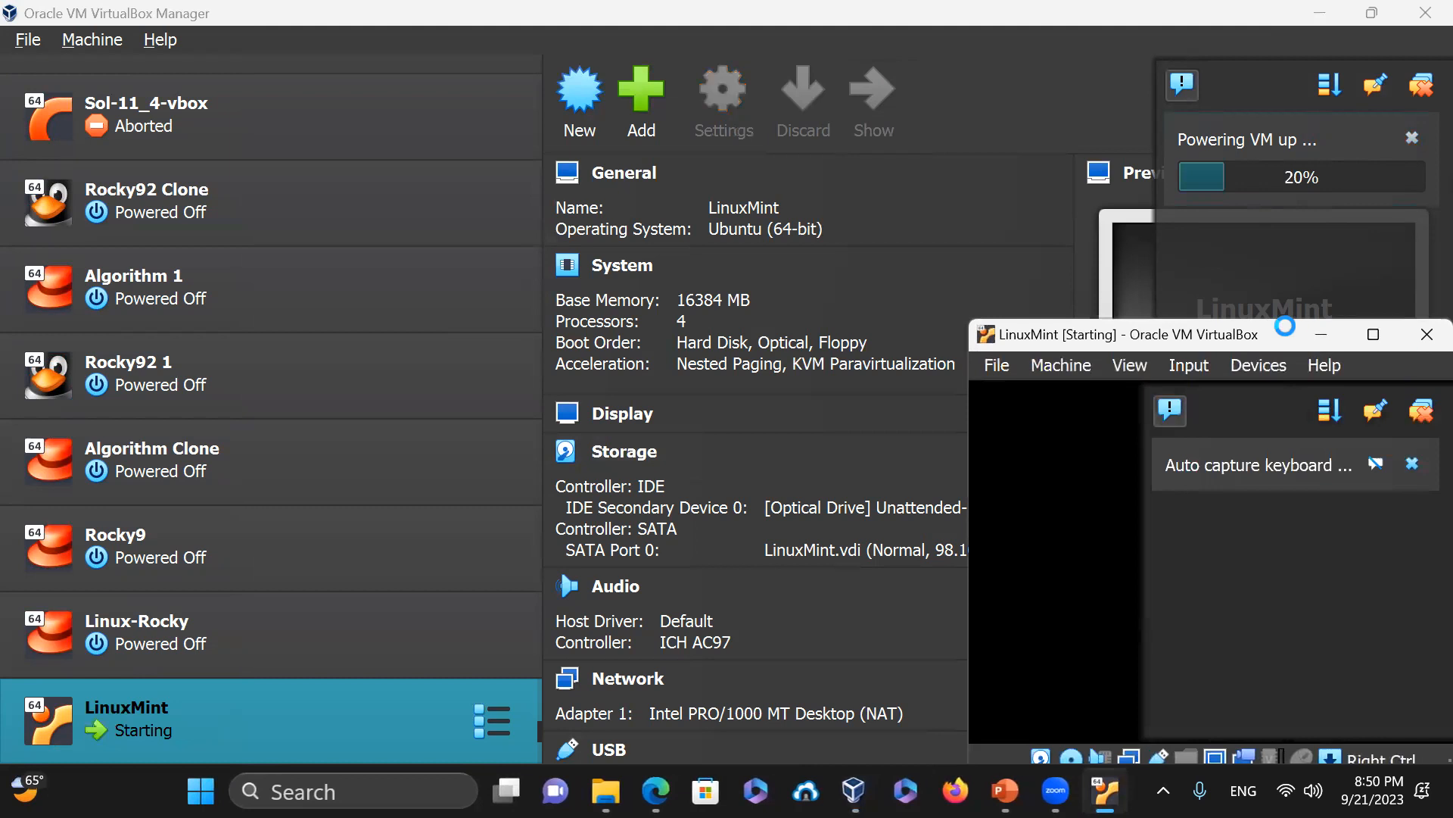
pyautogui.moveTo(1284, 330); pyautogui.dragTo(1238, 335)
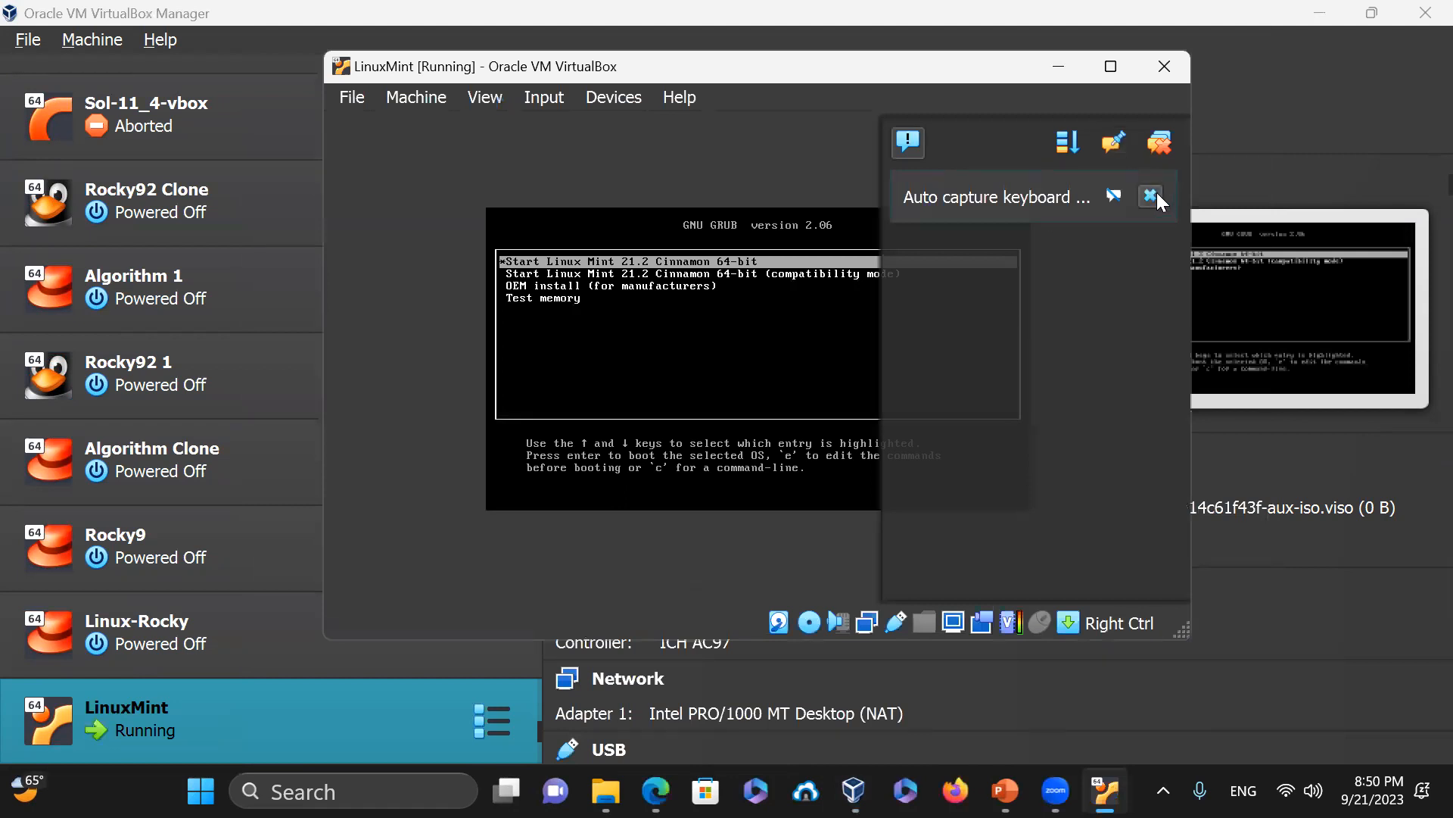
pyautogui.click(1154, 195)
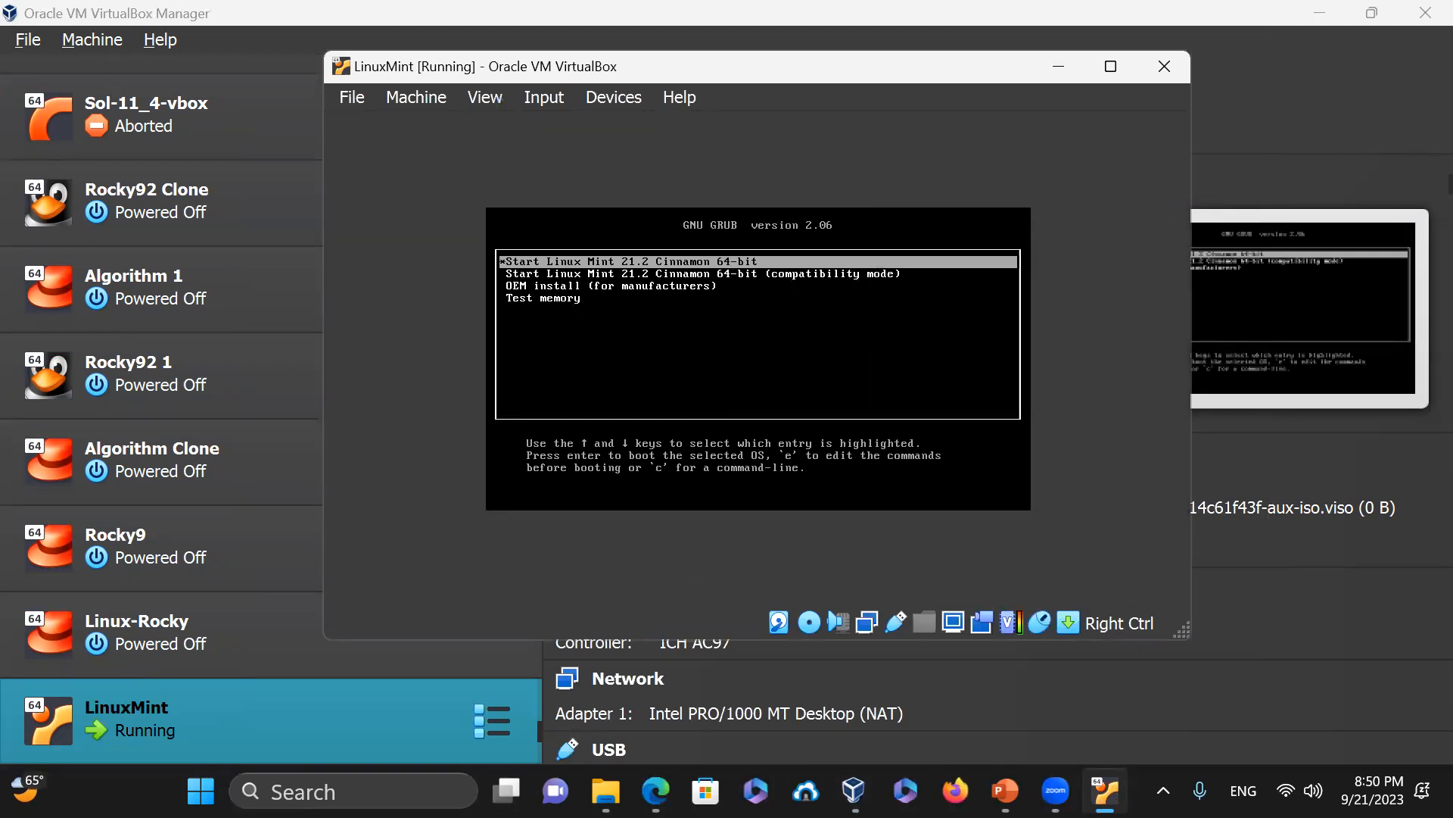
pyautogui.press('Return')
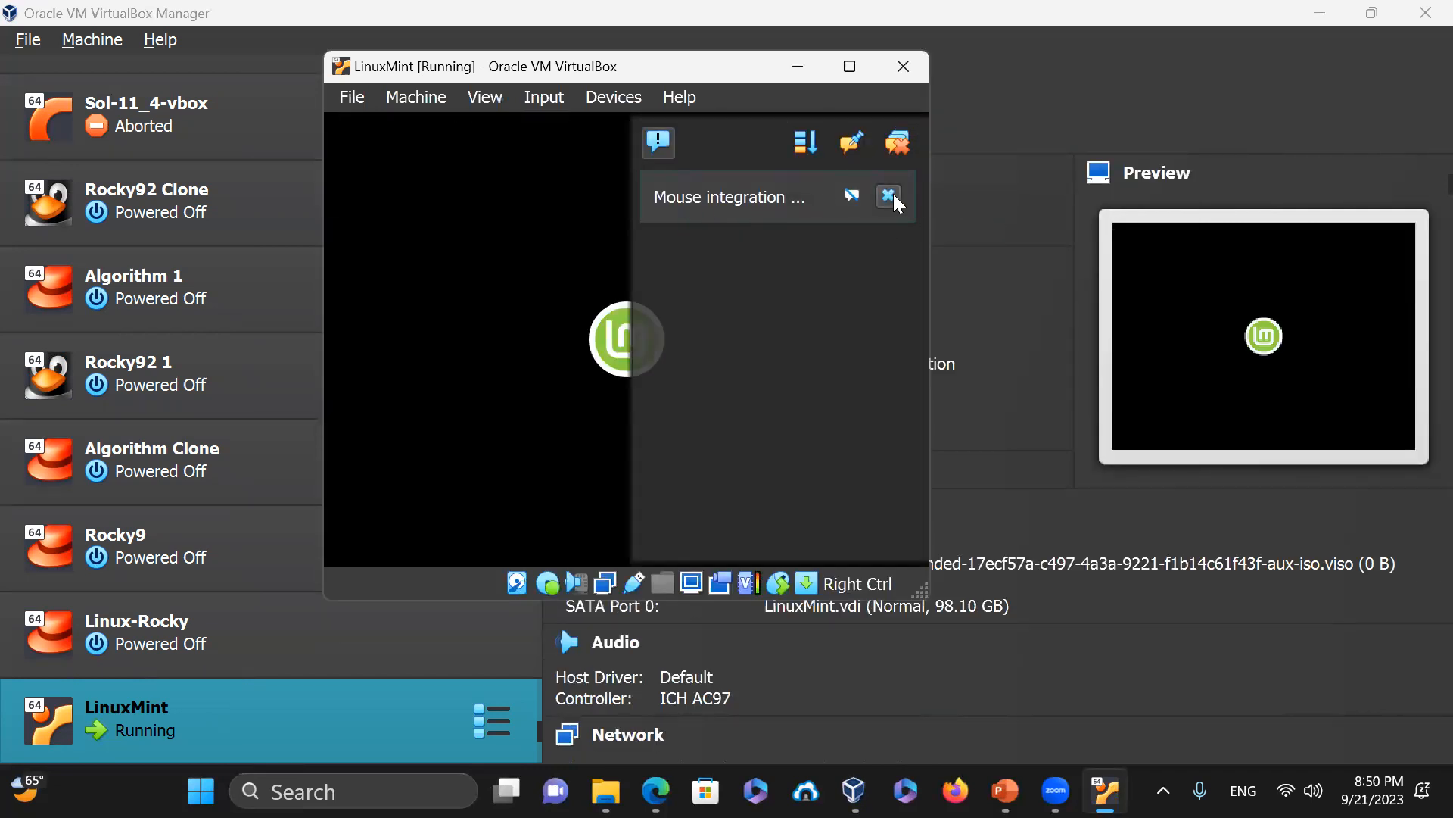
pyautogui.click(889, 195)
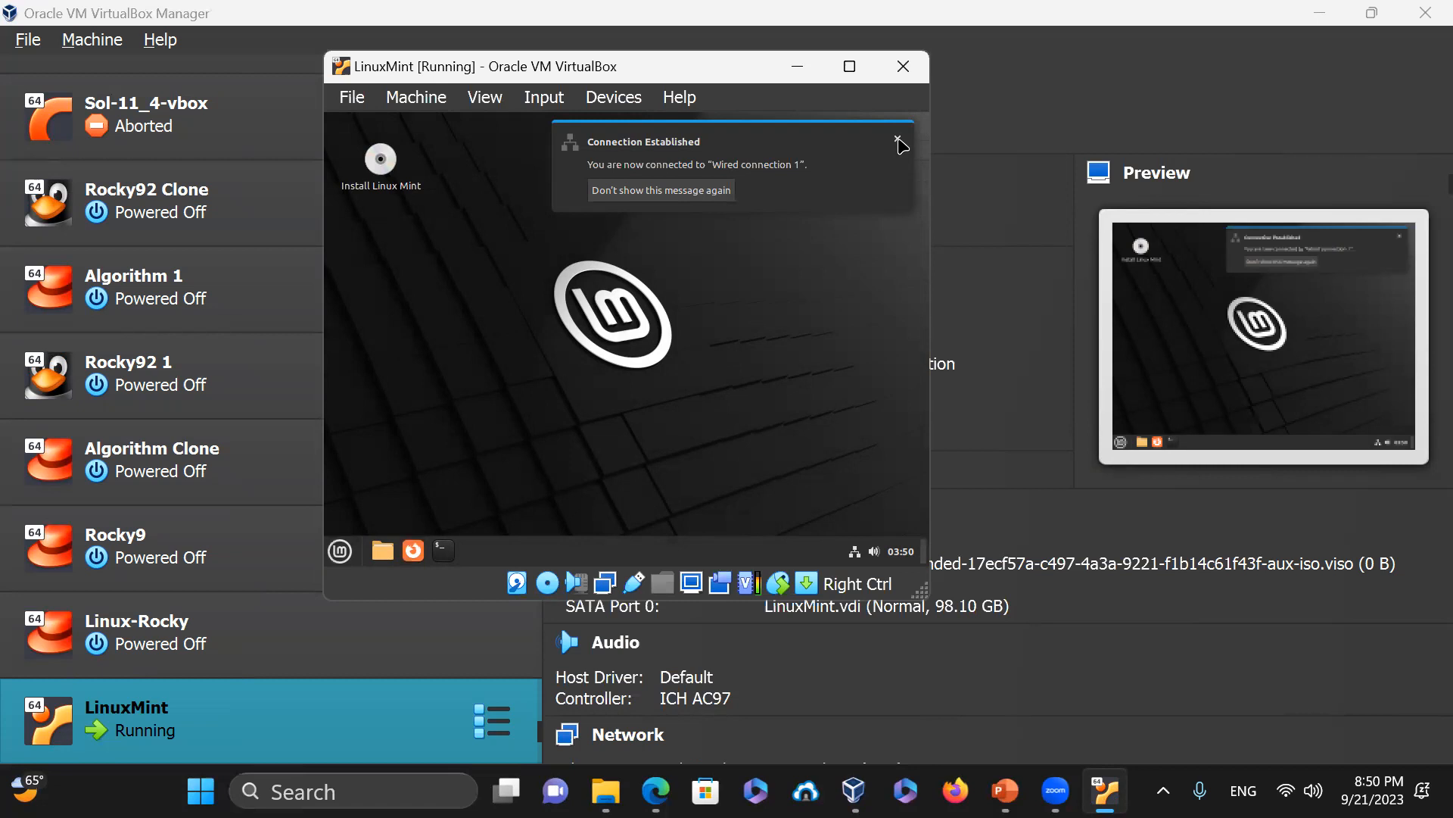
pyautogui.click(900, 141)
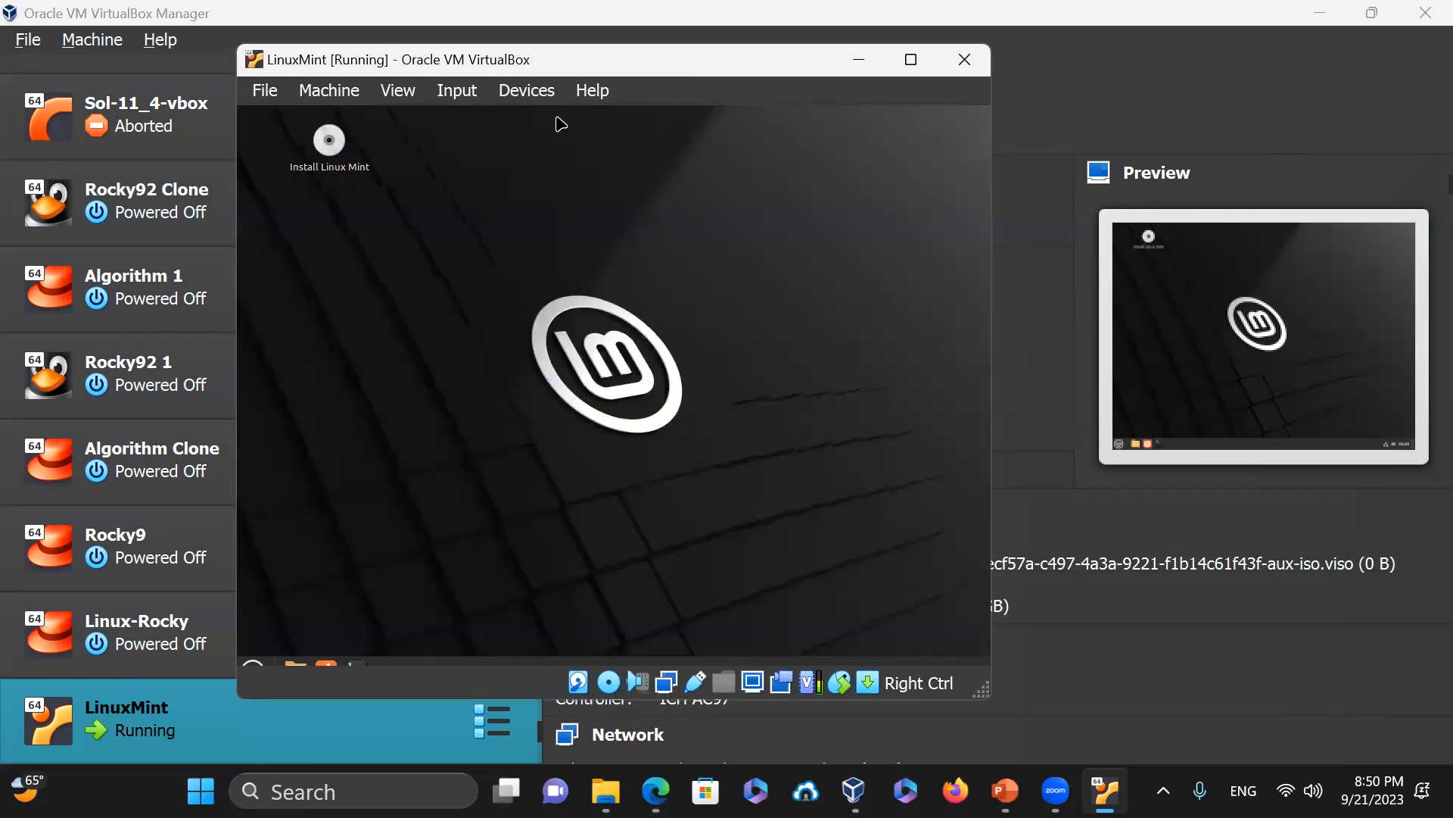
# Maximise the VM window and open a terminal on the guest desktop
pyautogui.click(910, 59)
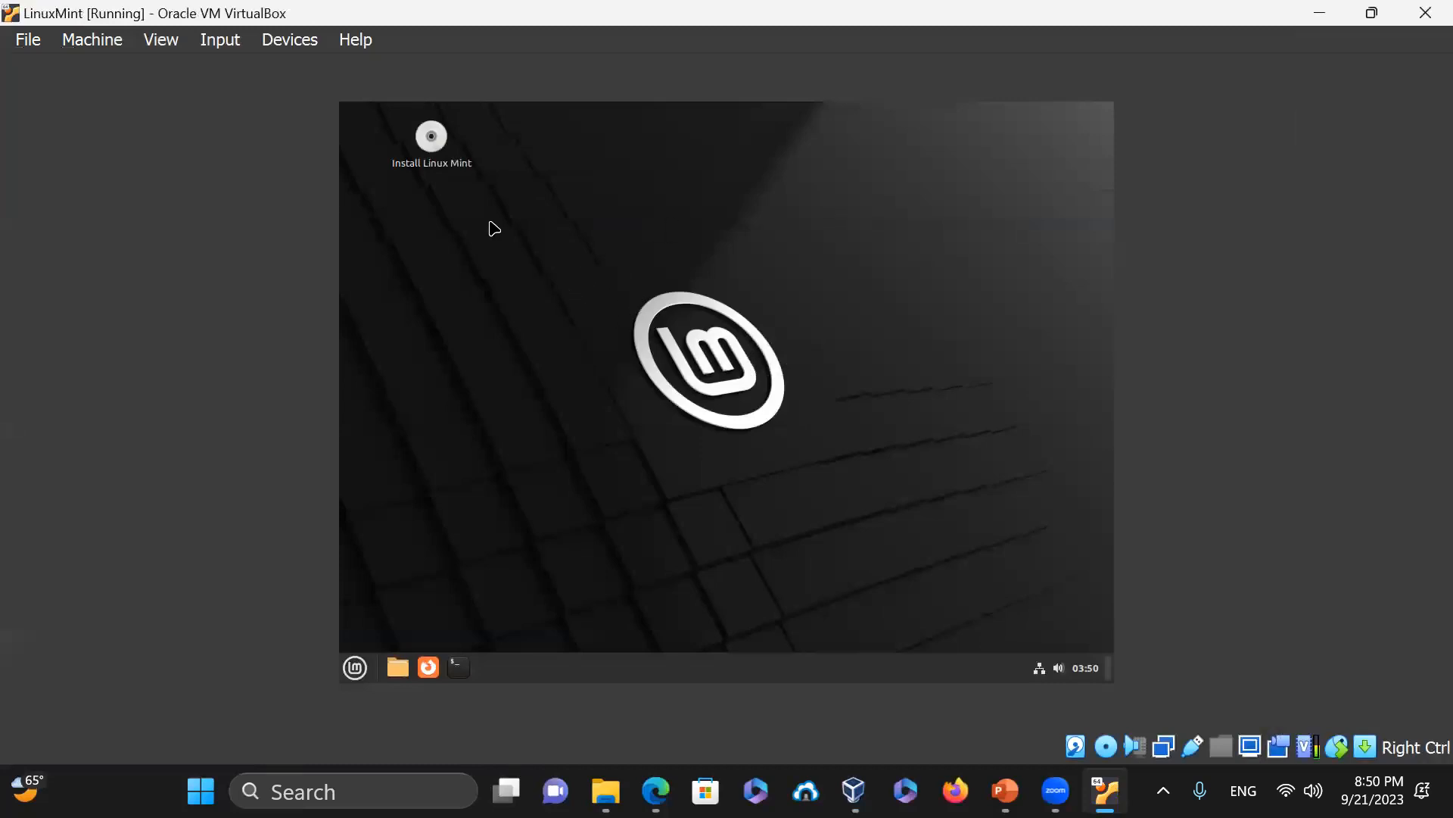
pyautogui.rightClick(449, 224)
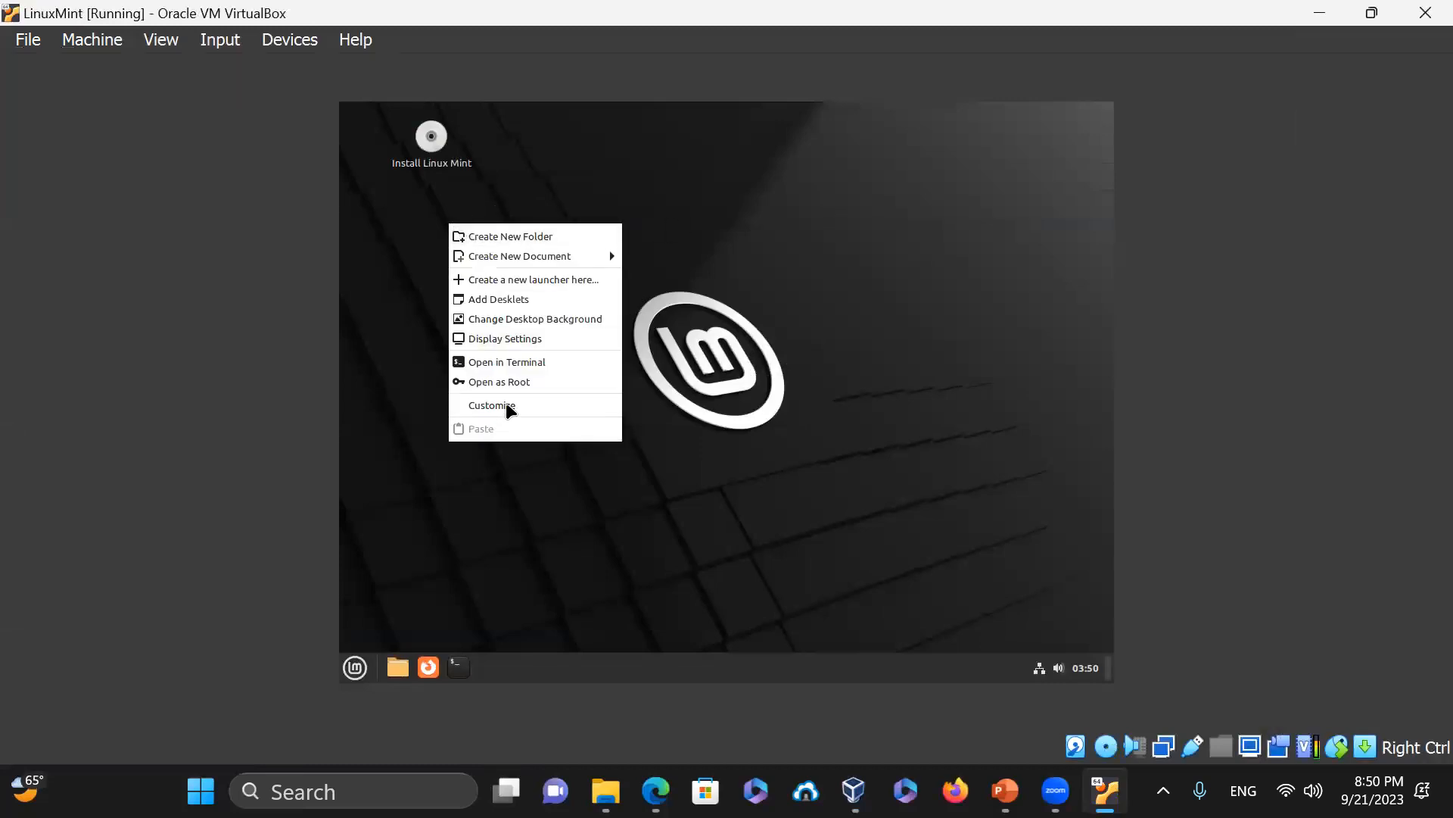
pyautogui.click(533, 363)
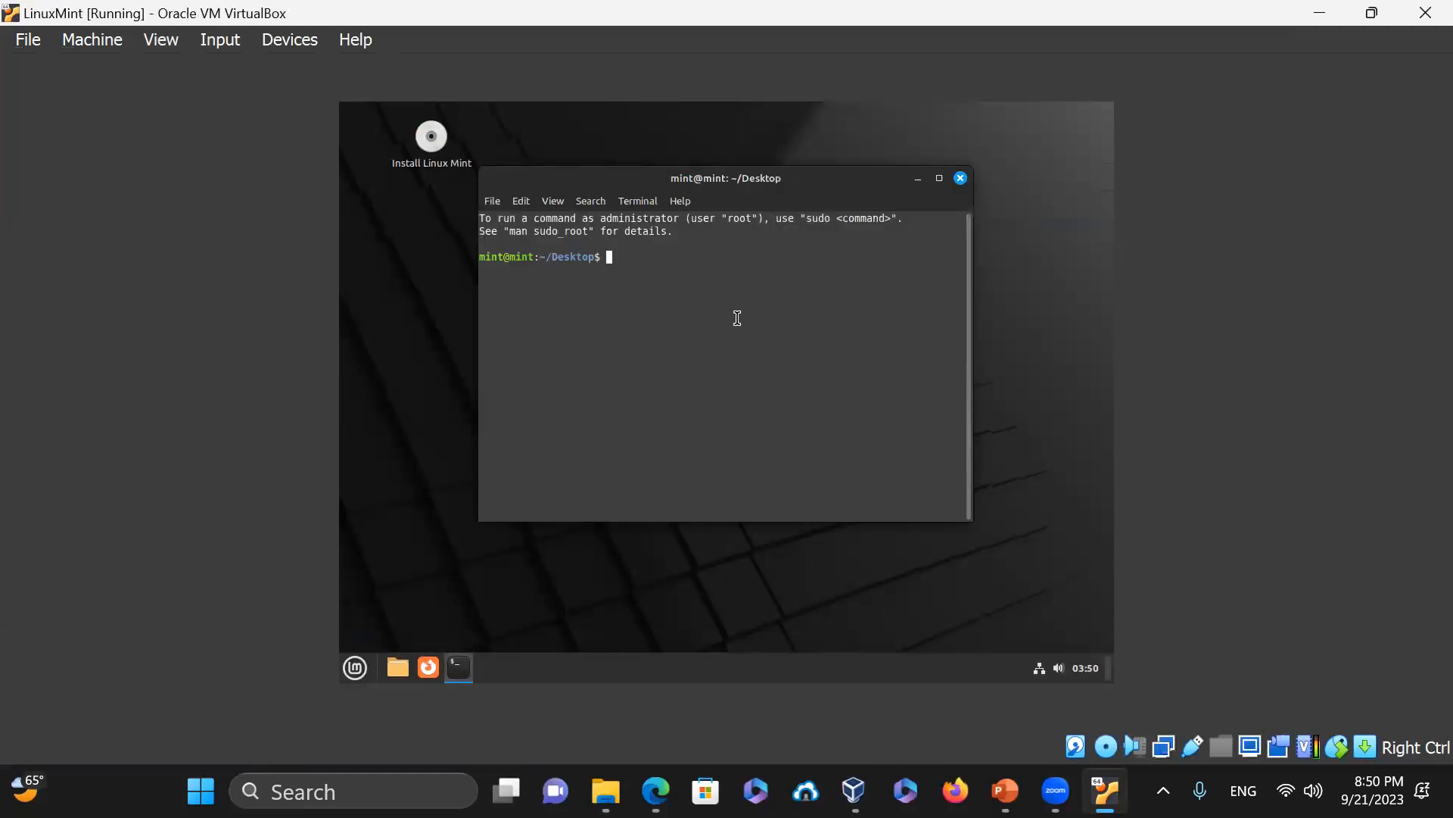
# Run cat -n /etc/os-release to confirm Linux Mint 21.2 Victoria, then exit the terminal
pyautogui.hotkey('ctrl', '+')
pyautogui.hotkey('ctrl', '+')
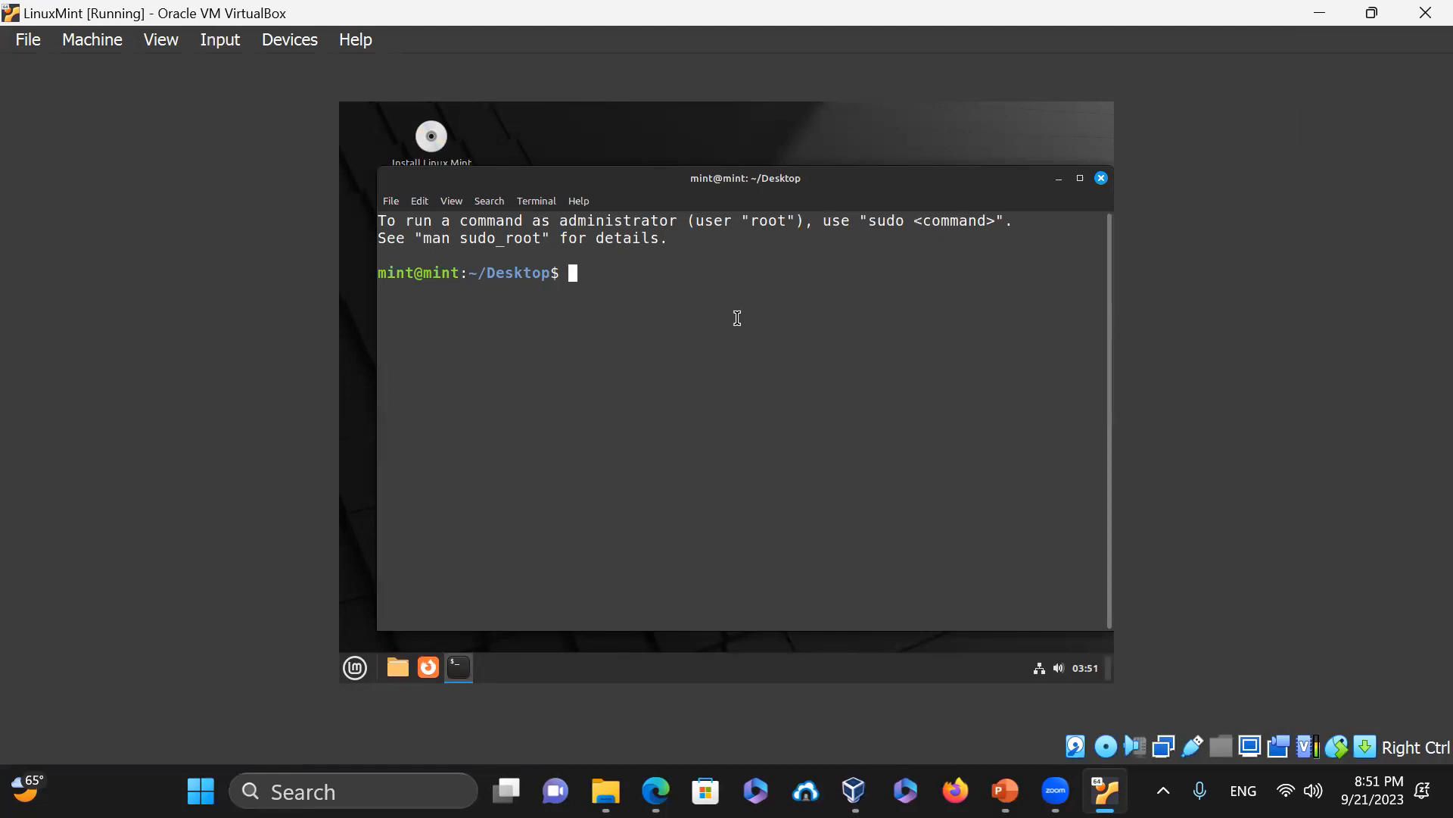
pyautogui.write('cat -n /etc/os-release')
pyautogui.press('Return')
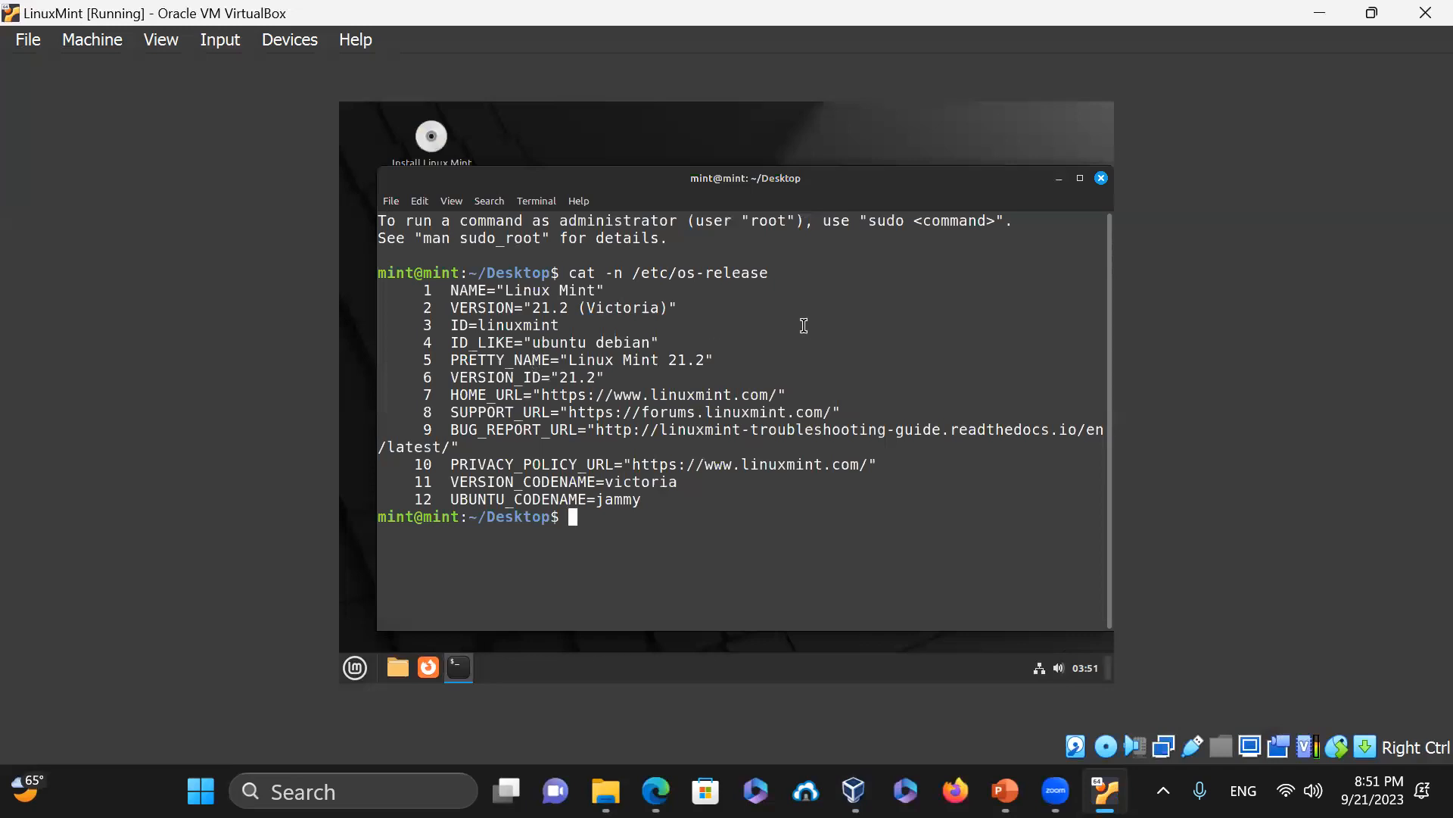
pyautogui.write('exit')
pyautogui.press('Return')
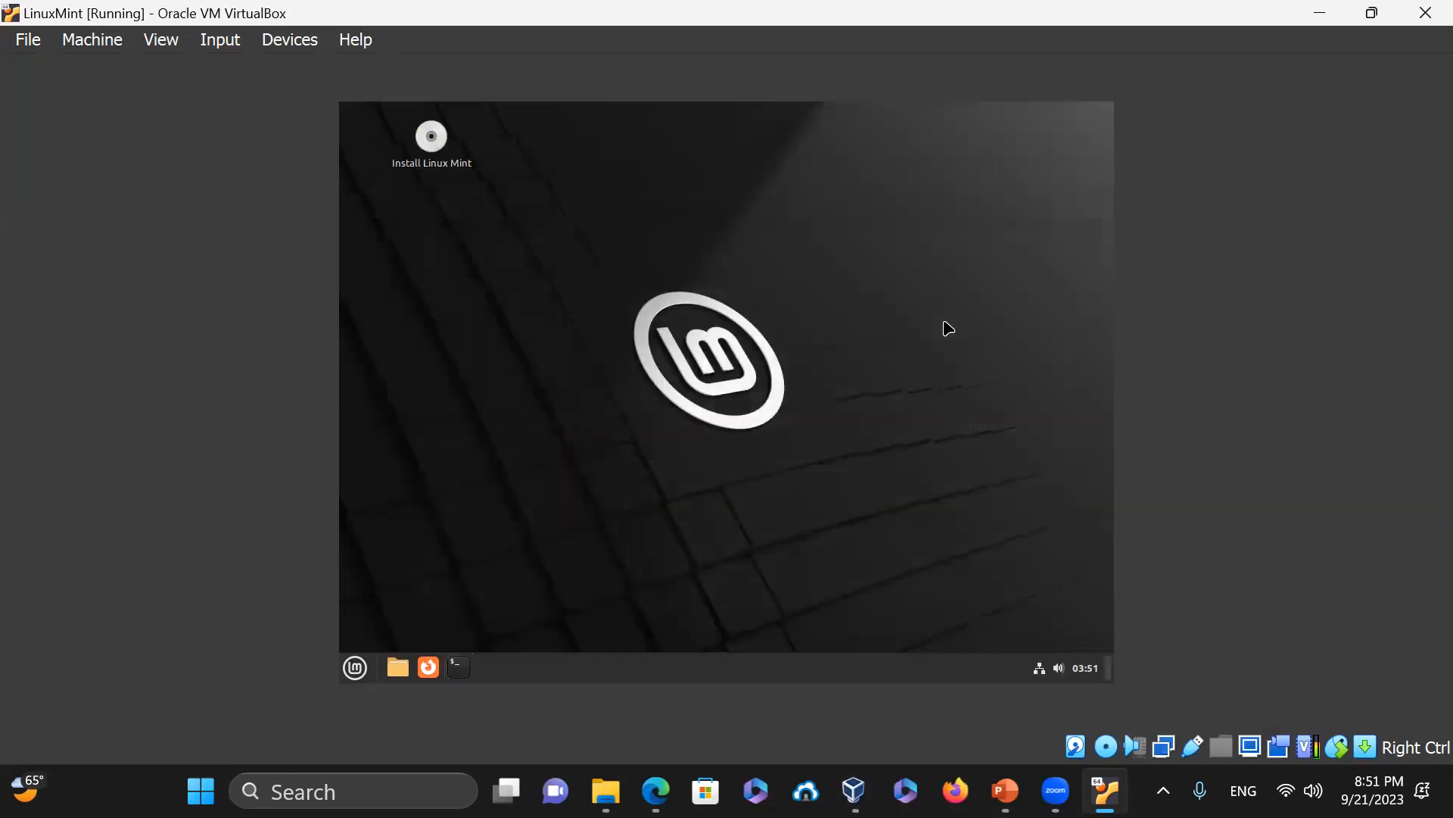
# Launch the Install Linux Mint installer and switch the VM to full-screen mode
pyautogui.doubleClick(433, 137)
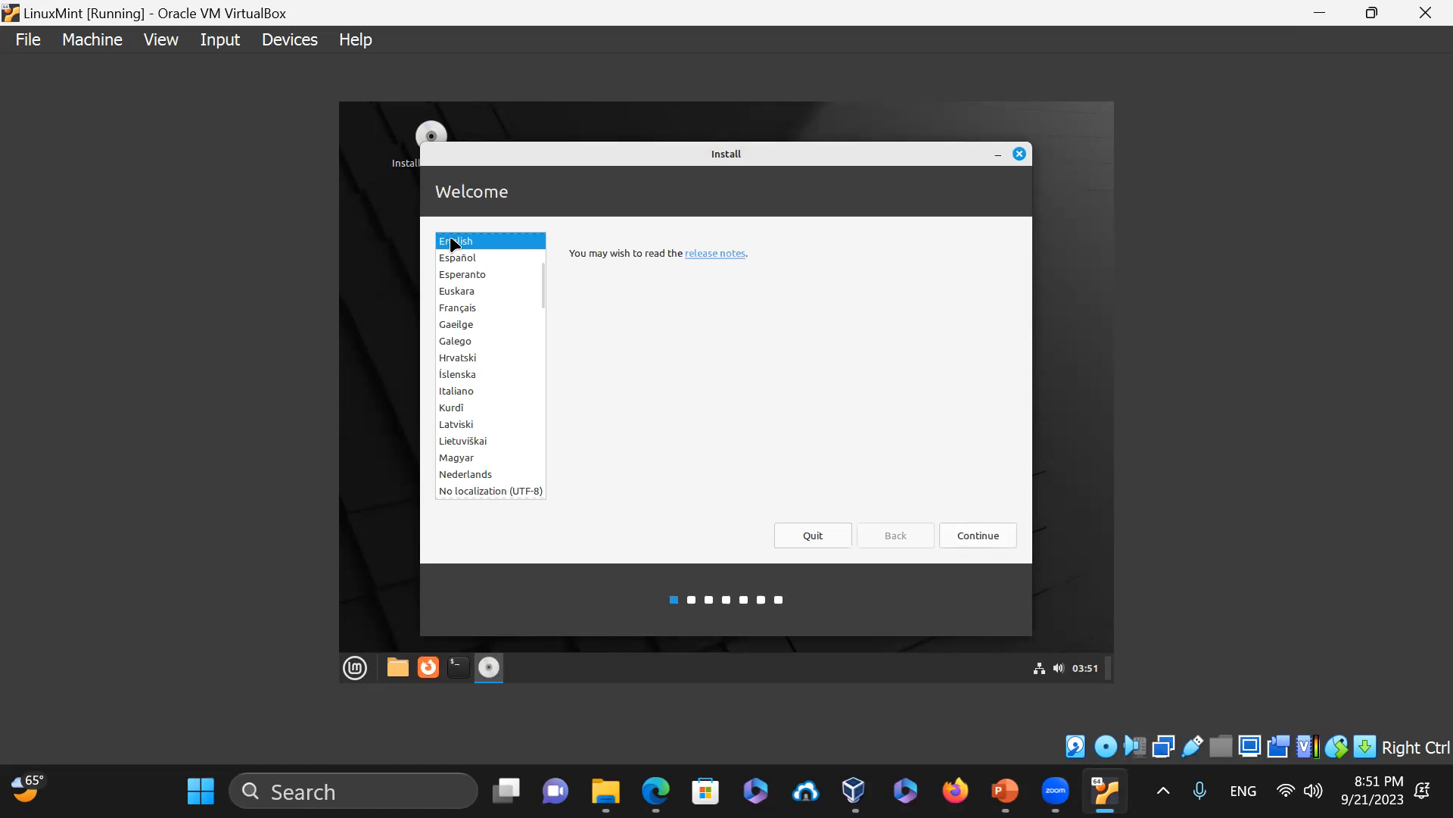
pyautogui.click(161, 39)
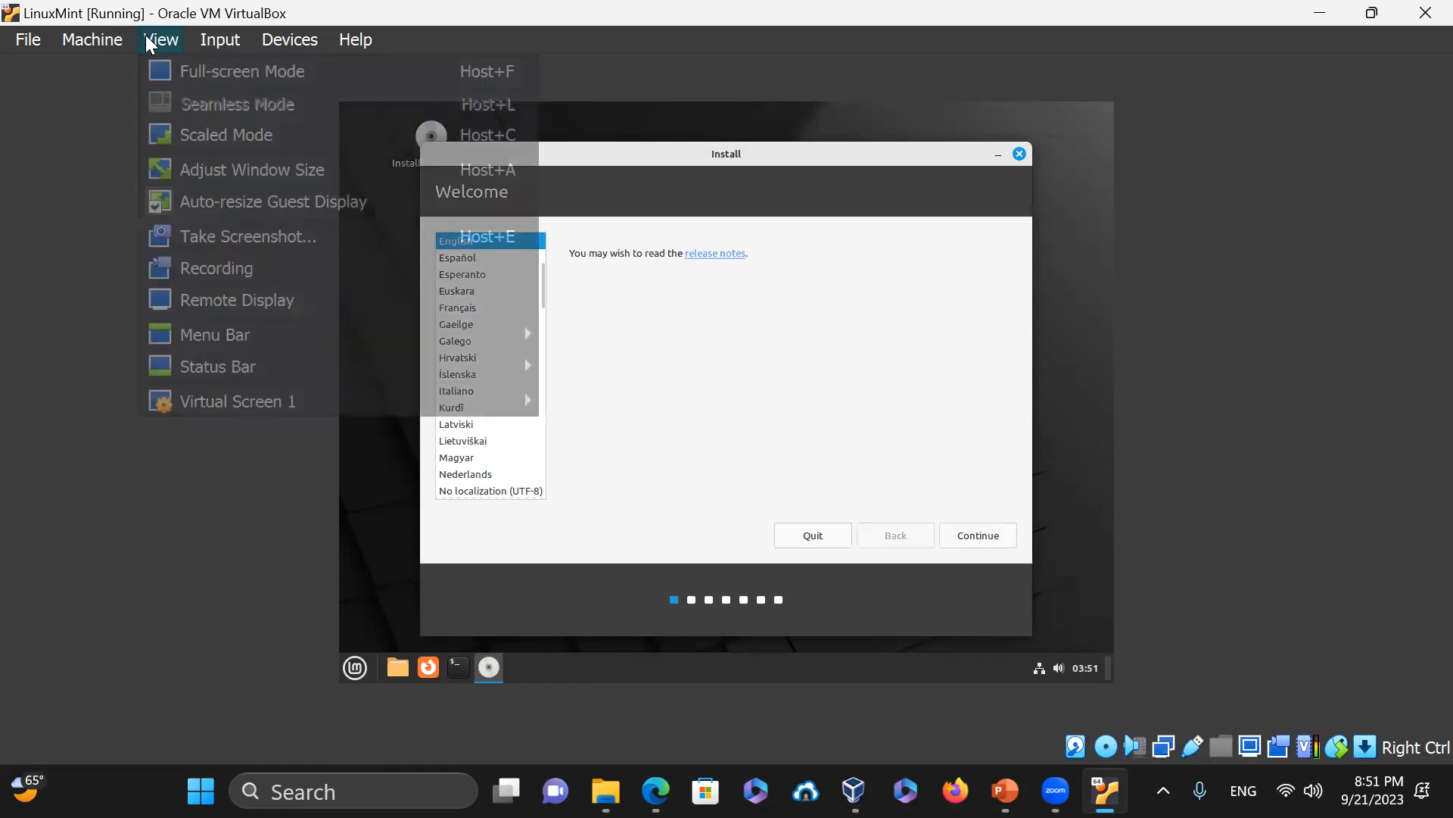
pyautogui.click(173, 75)
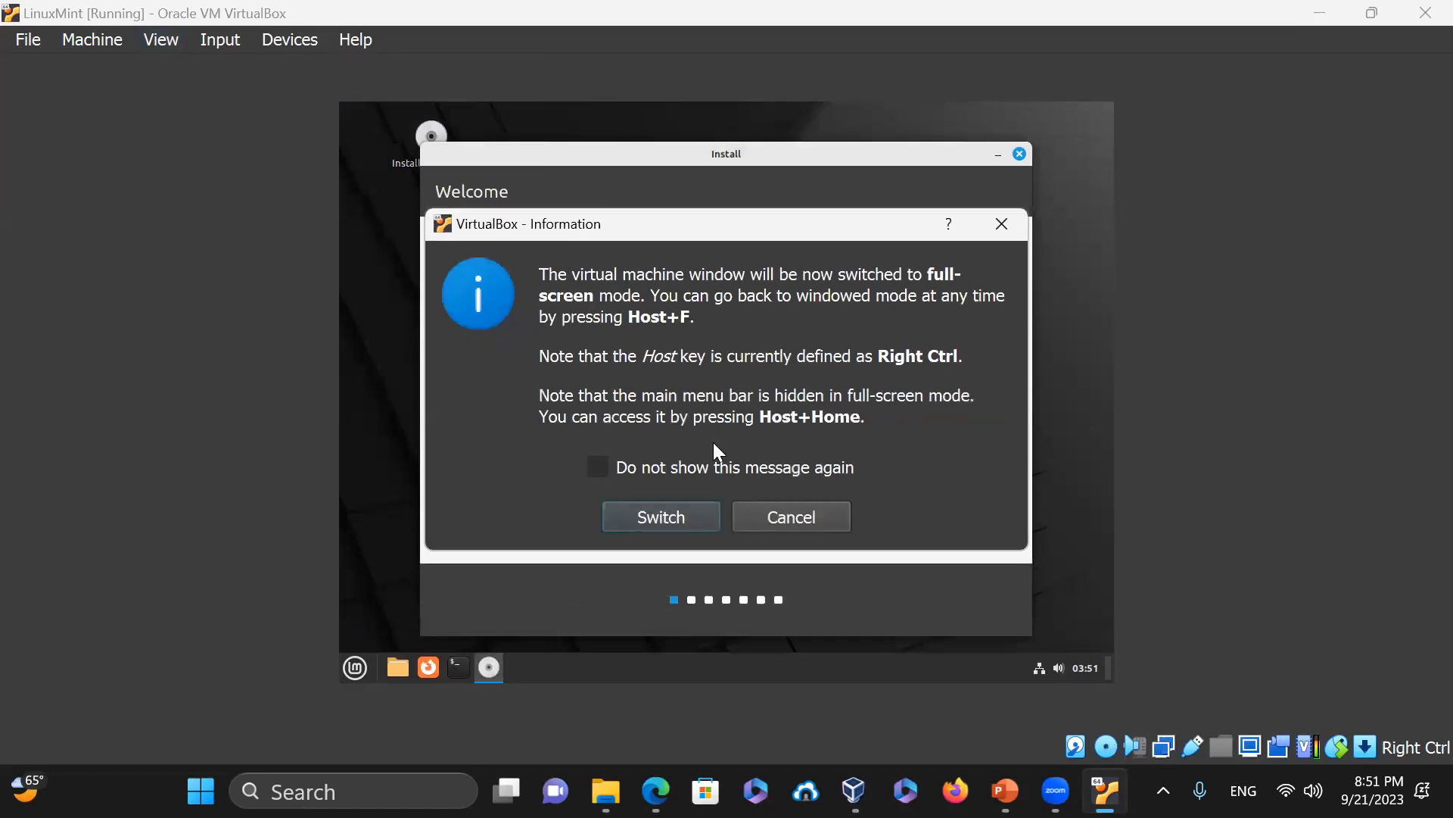
pyautogui.click(681, 511)
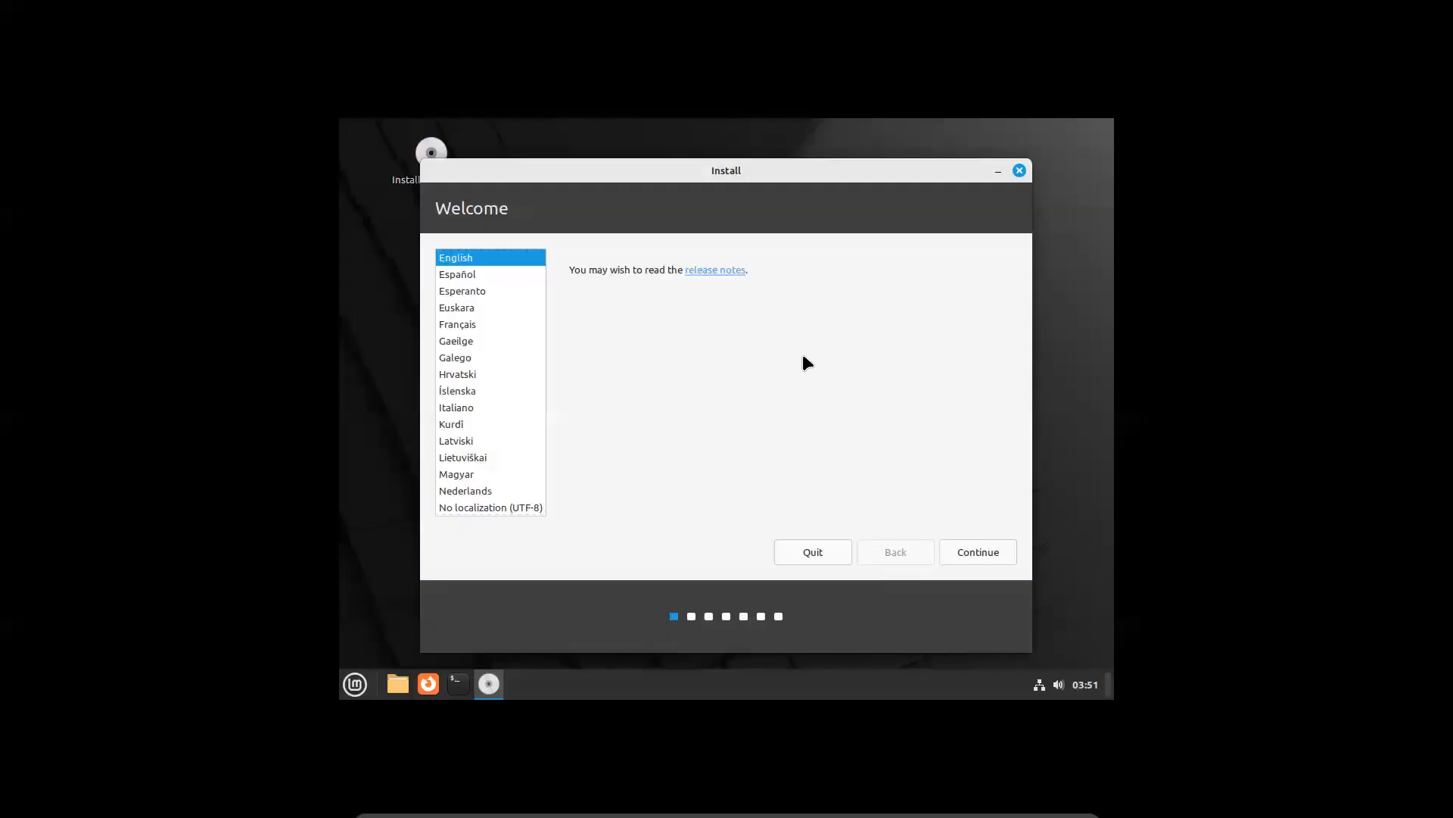
# Accept English and the English (US) keyboard, and include multimedia codecs
pyautogui.click(989, 552)
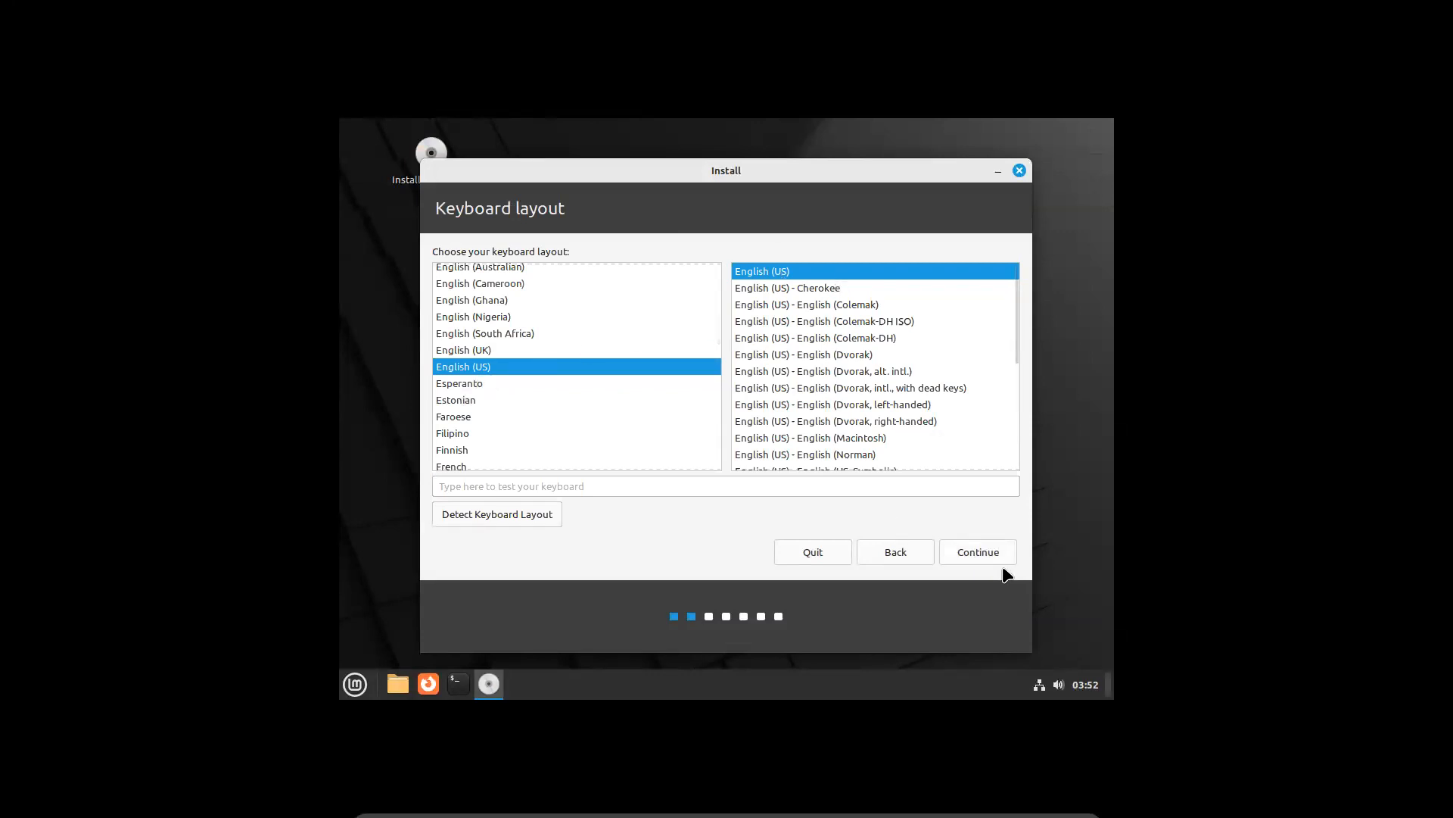
pyautogui.click(973, 558)
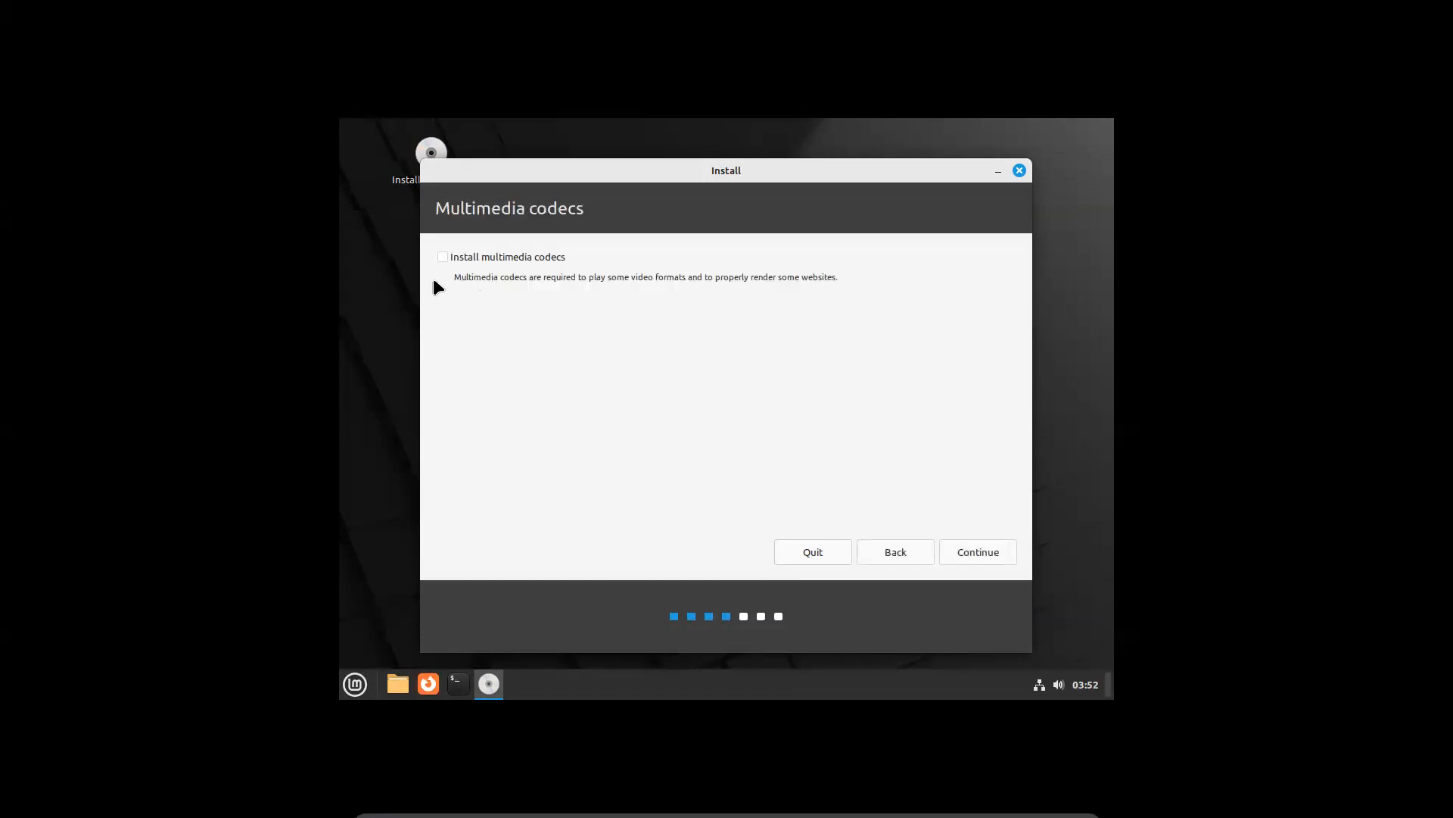
pyautogui.click(443, 256)
pyautogui.click(969, 554)
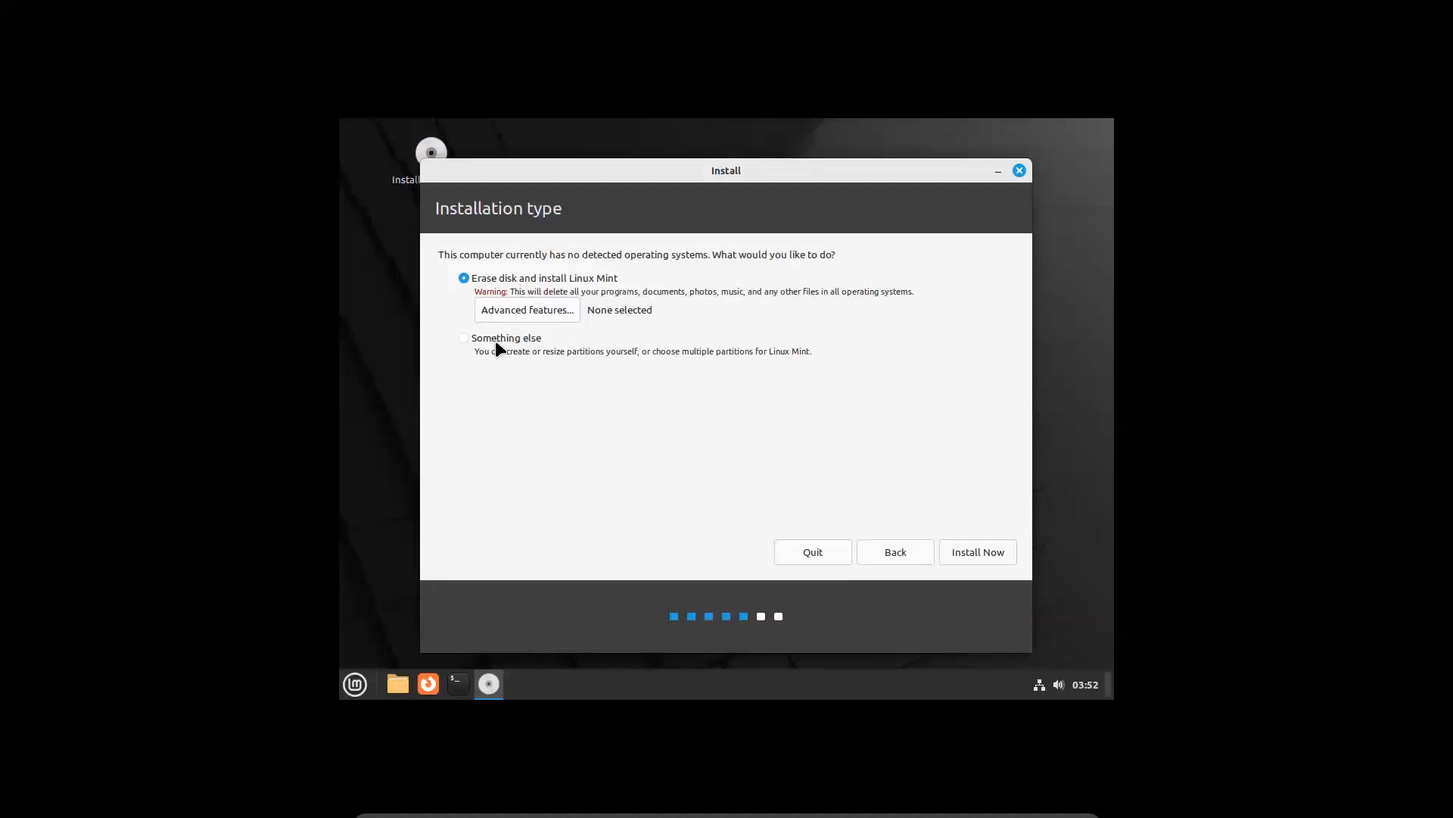
# Erase the whole disk to install, confirm the partition changes, and pick Los Angeles
pyautogui.click(992, 554)
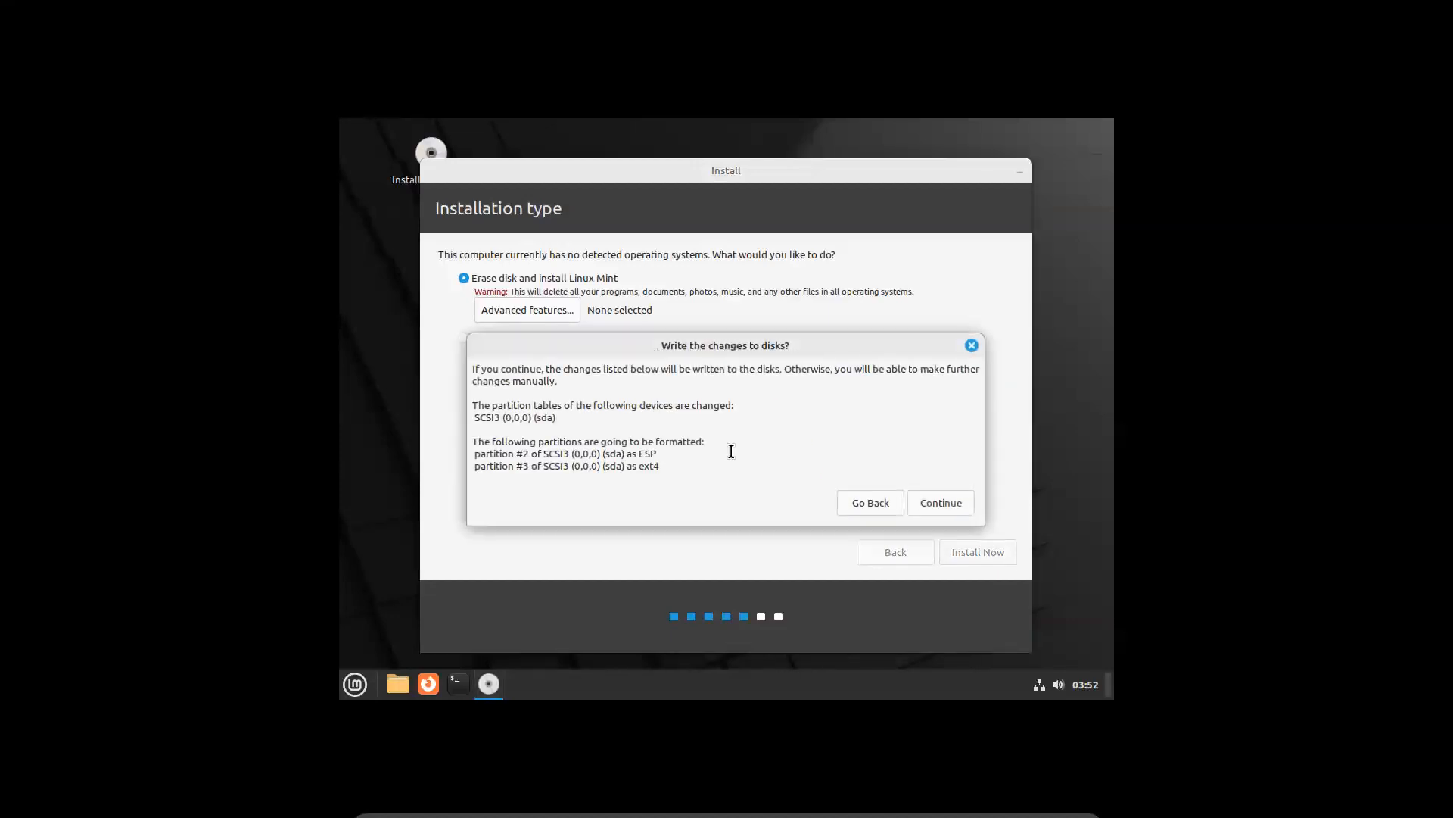
pyautogui.click(939, 506)
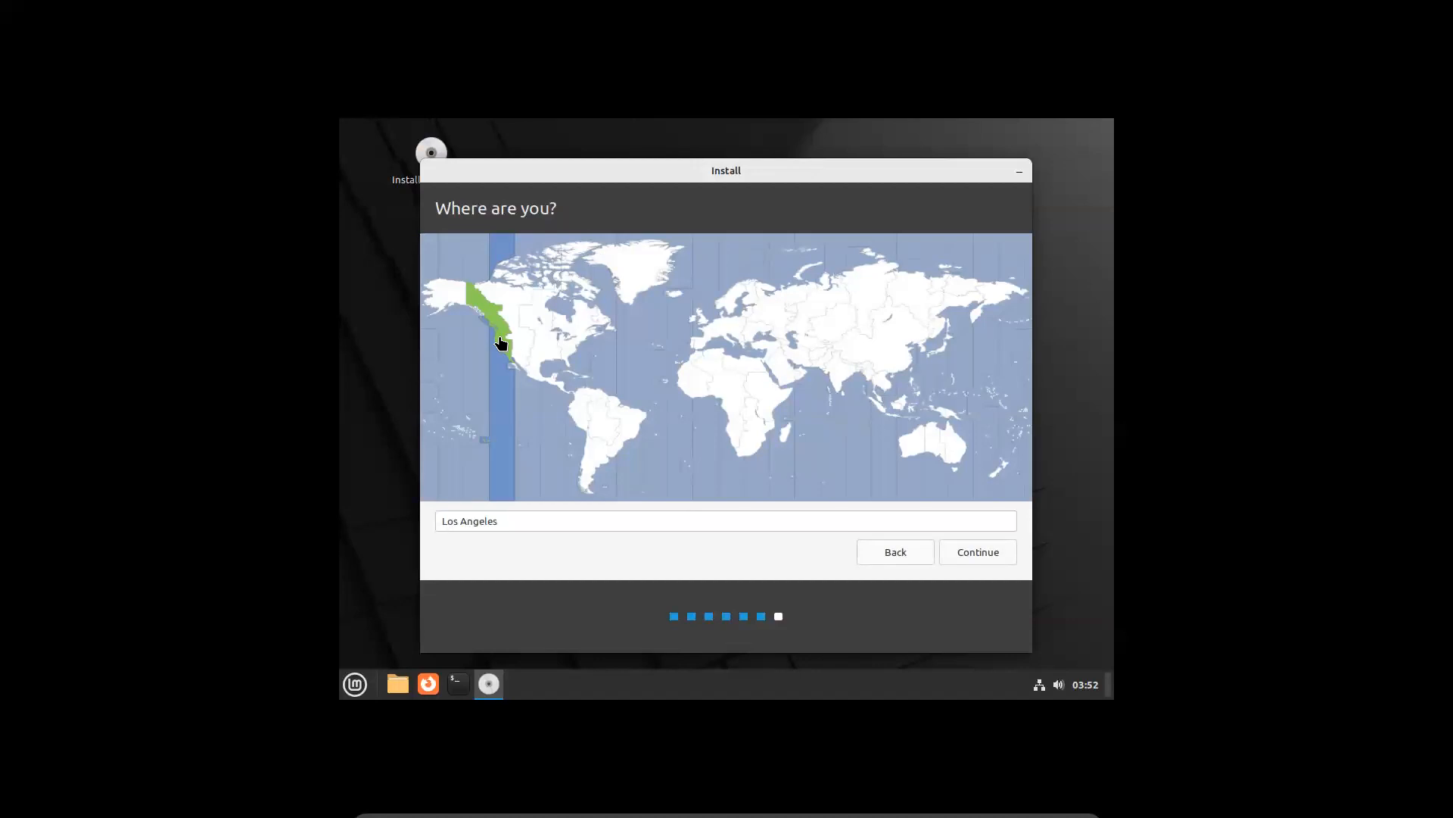
pyautogui.click(500, 340)
pyautogui.click(996, 558)
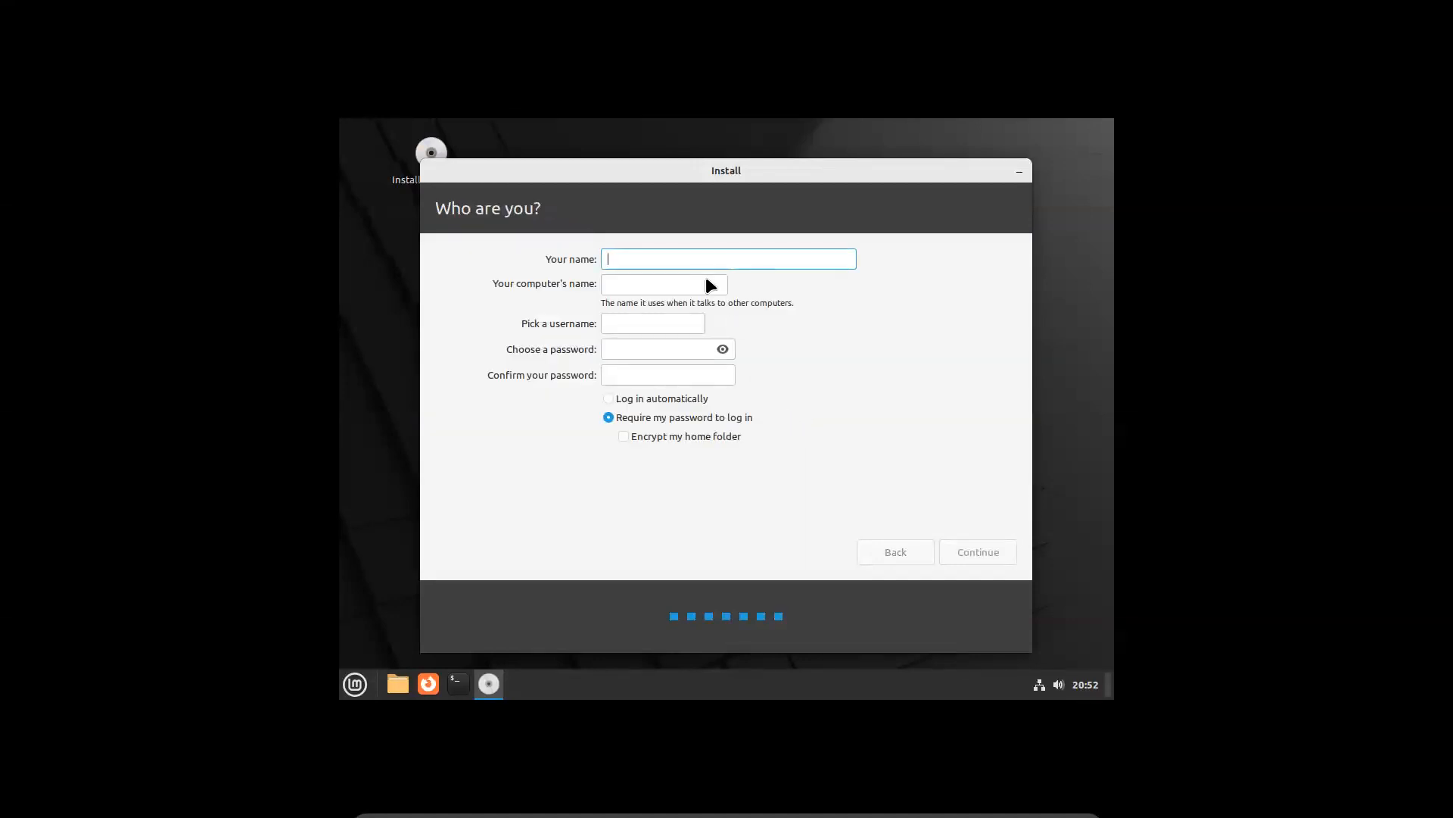
# Enter the user's name and a matching password and confirmation, then start installing
pyautogui.write('Wahid')
pyautogui.press('Tab')
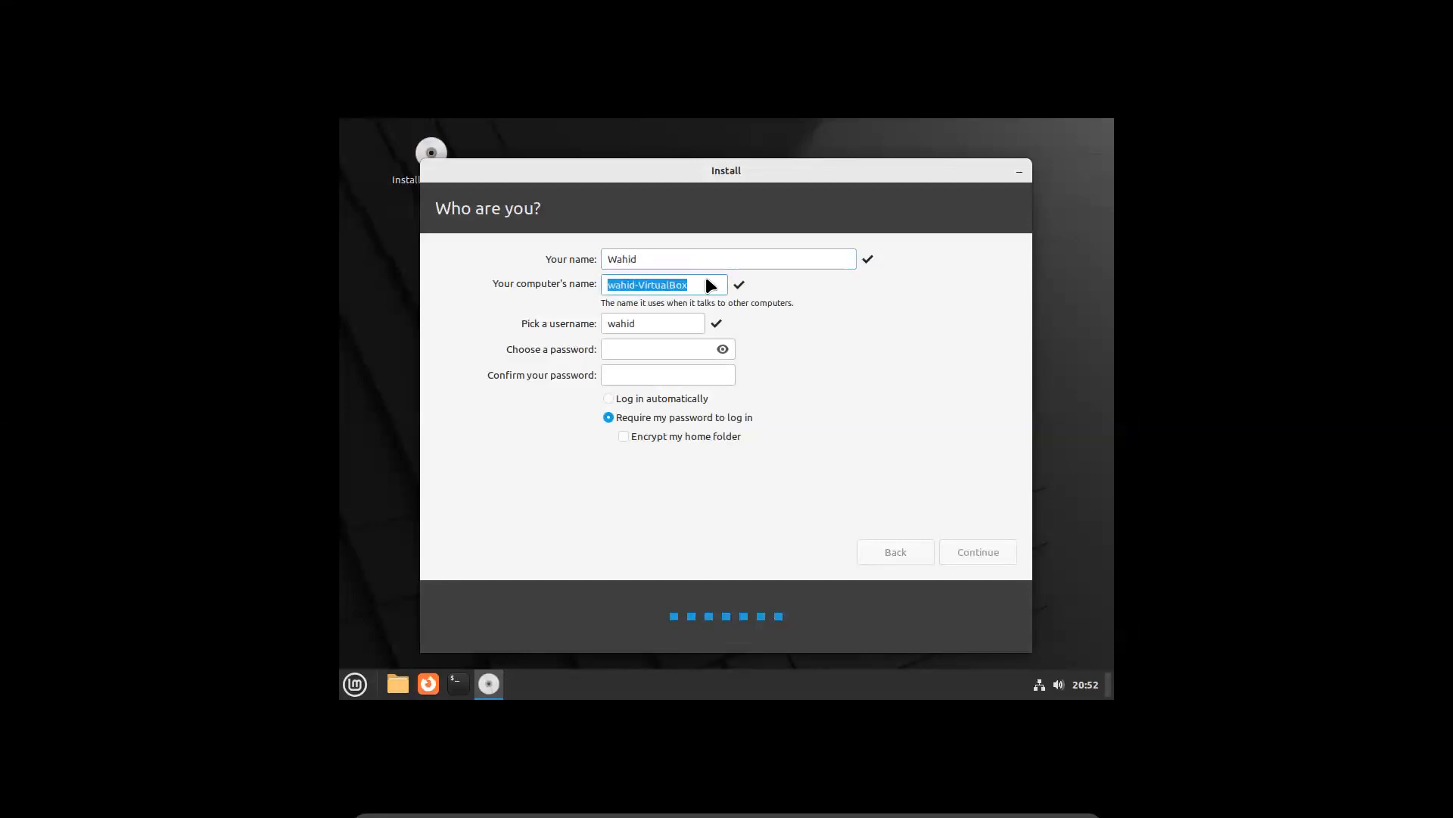
pyautogui.press('Tab')
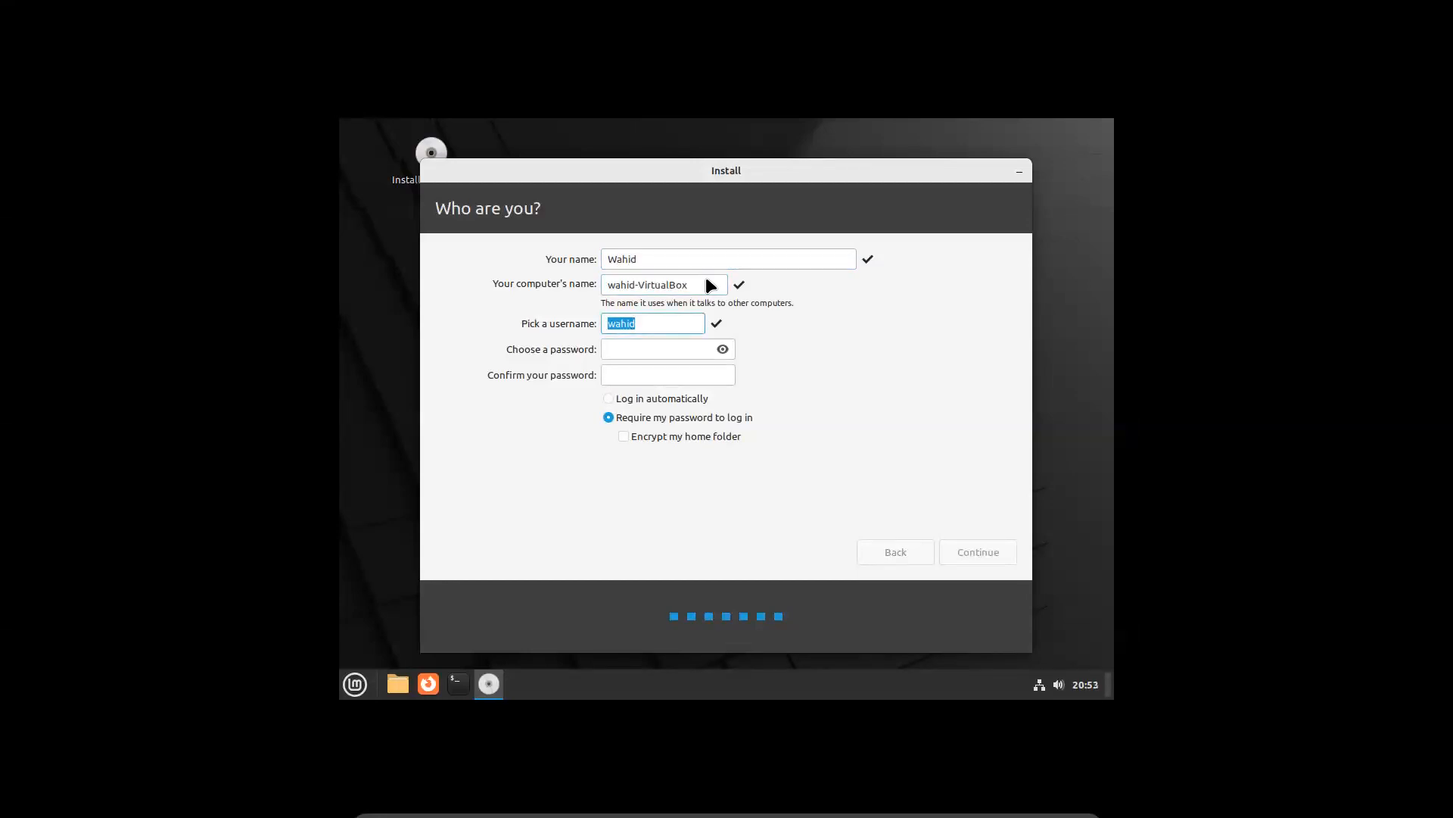
pyautogui.press('Tab')
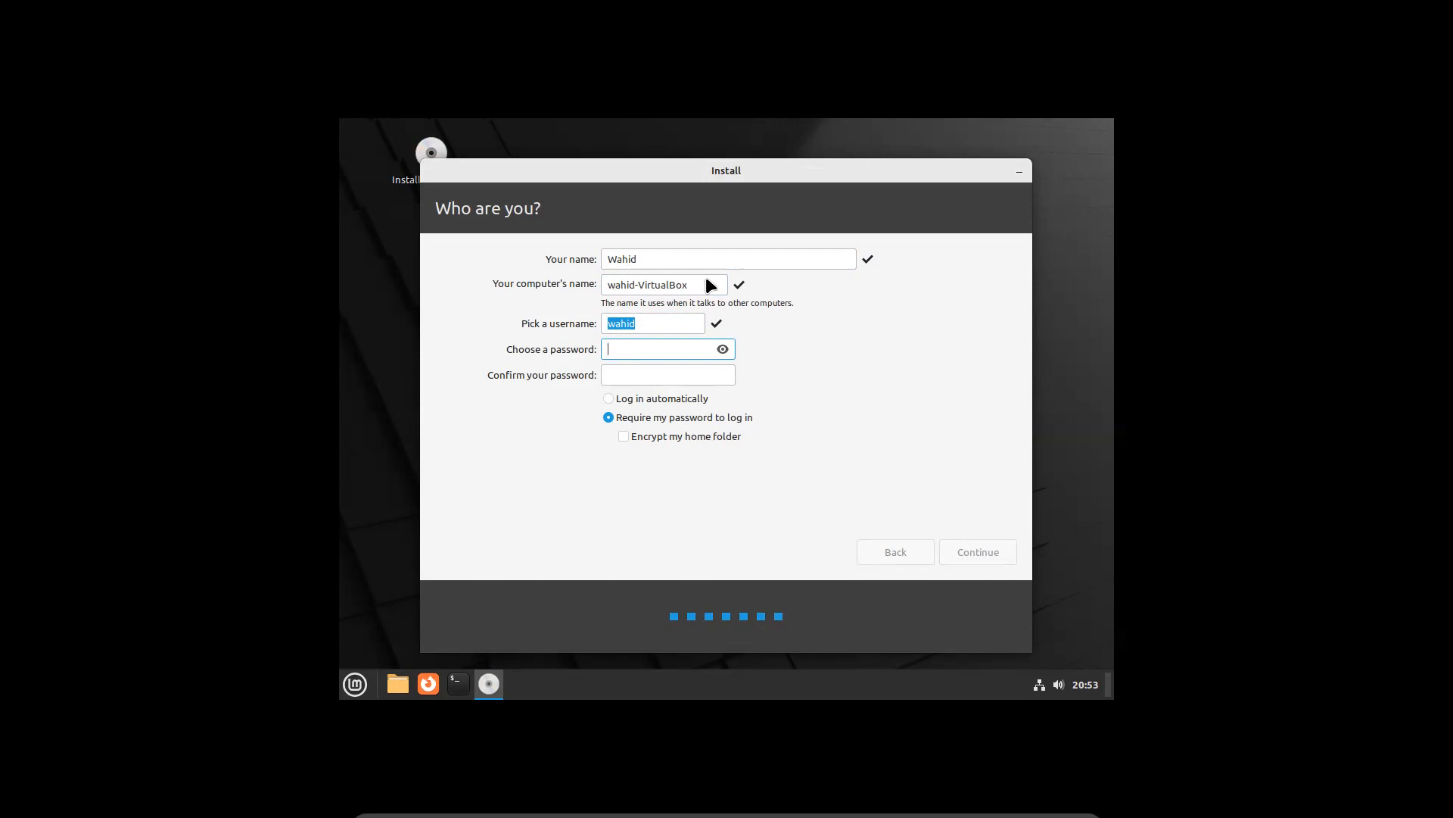
pyautogui.write('12345678901')
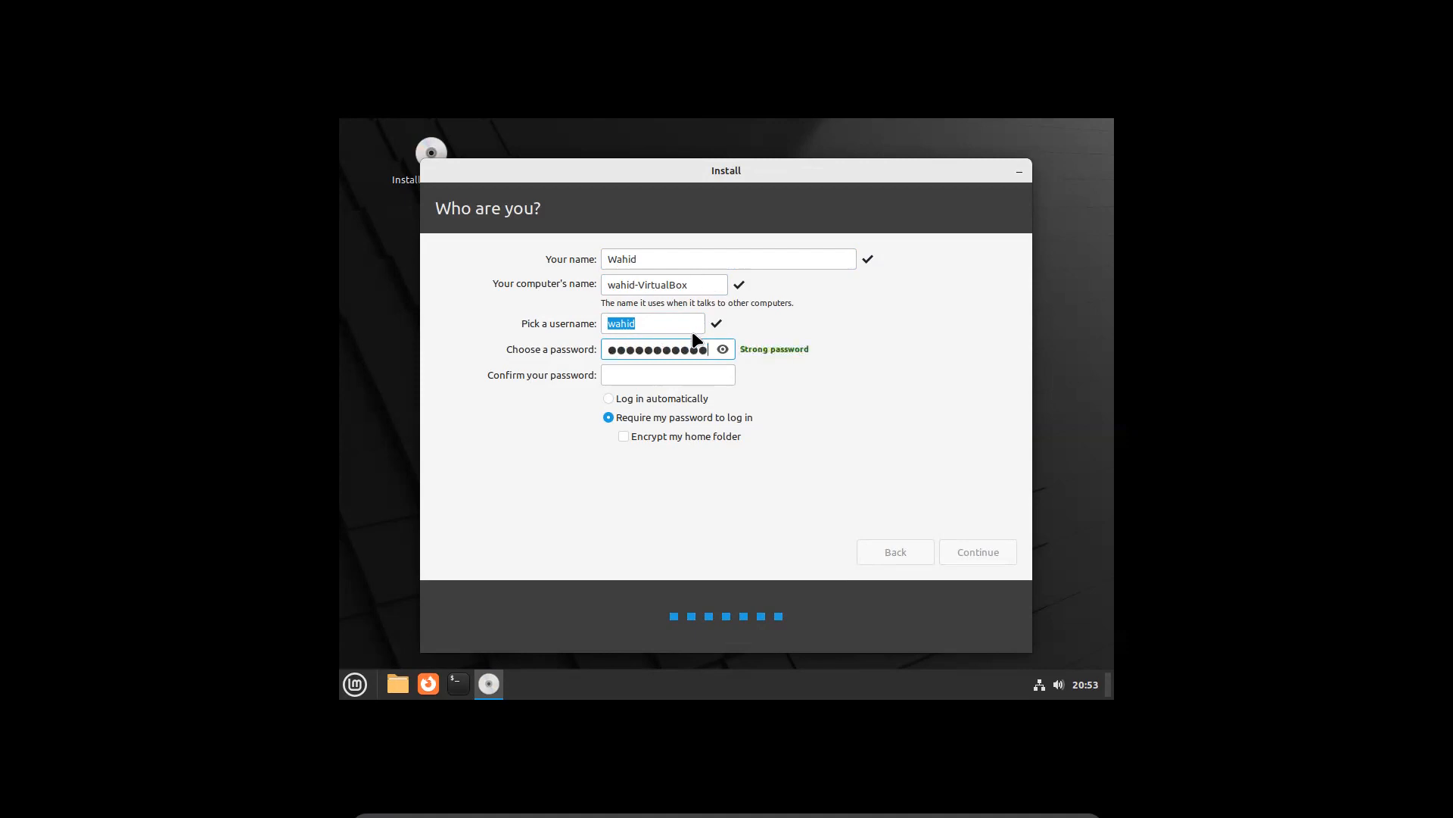
pyautogui.click(674, 373)
pyautogui.write('1234')
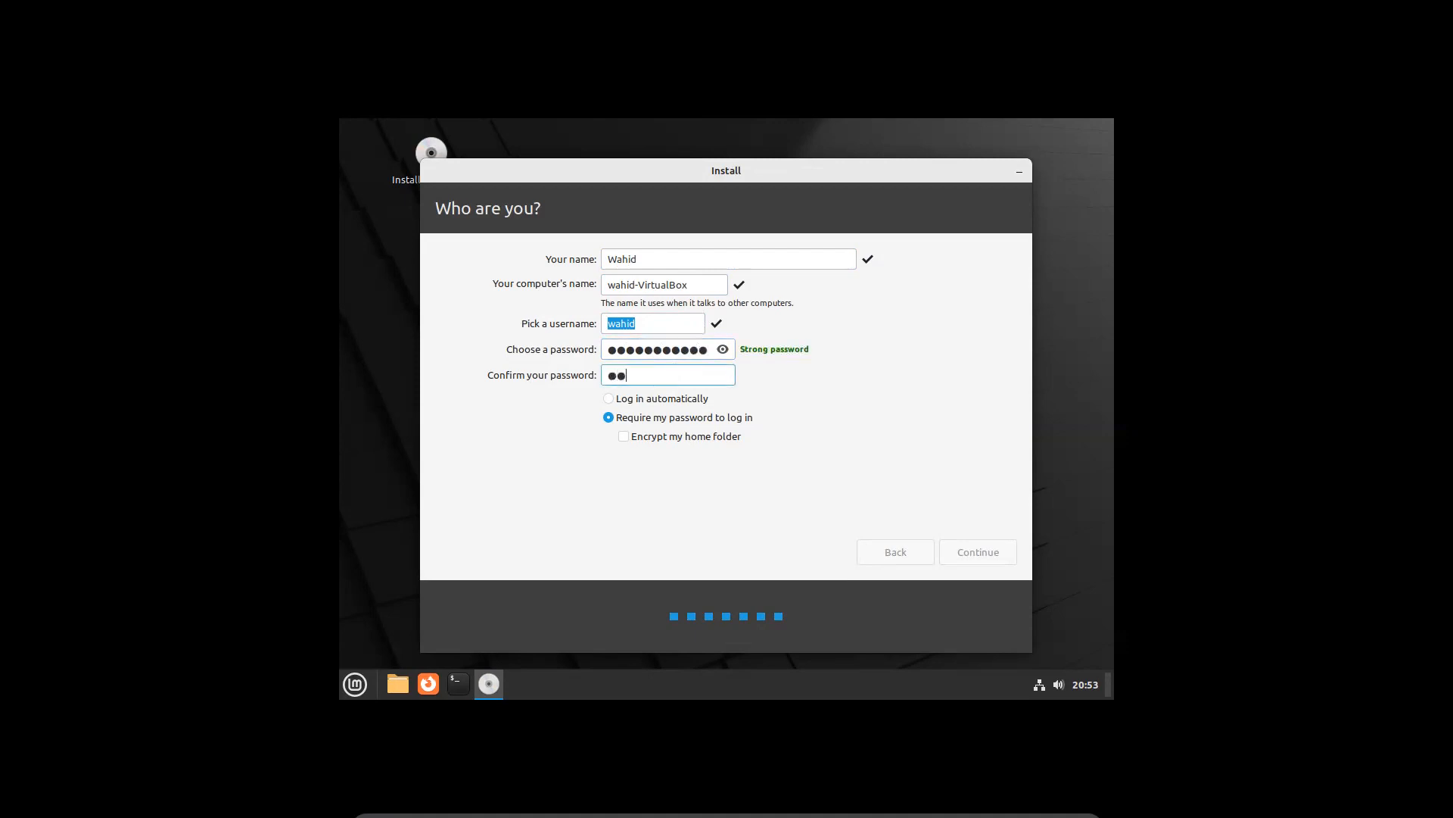
pyautogui.write('5678901')
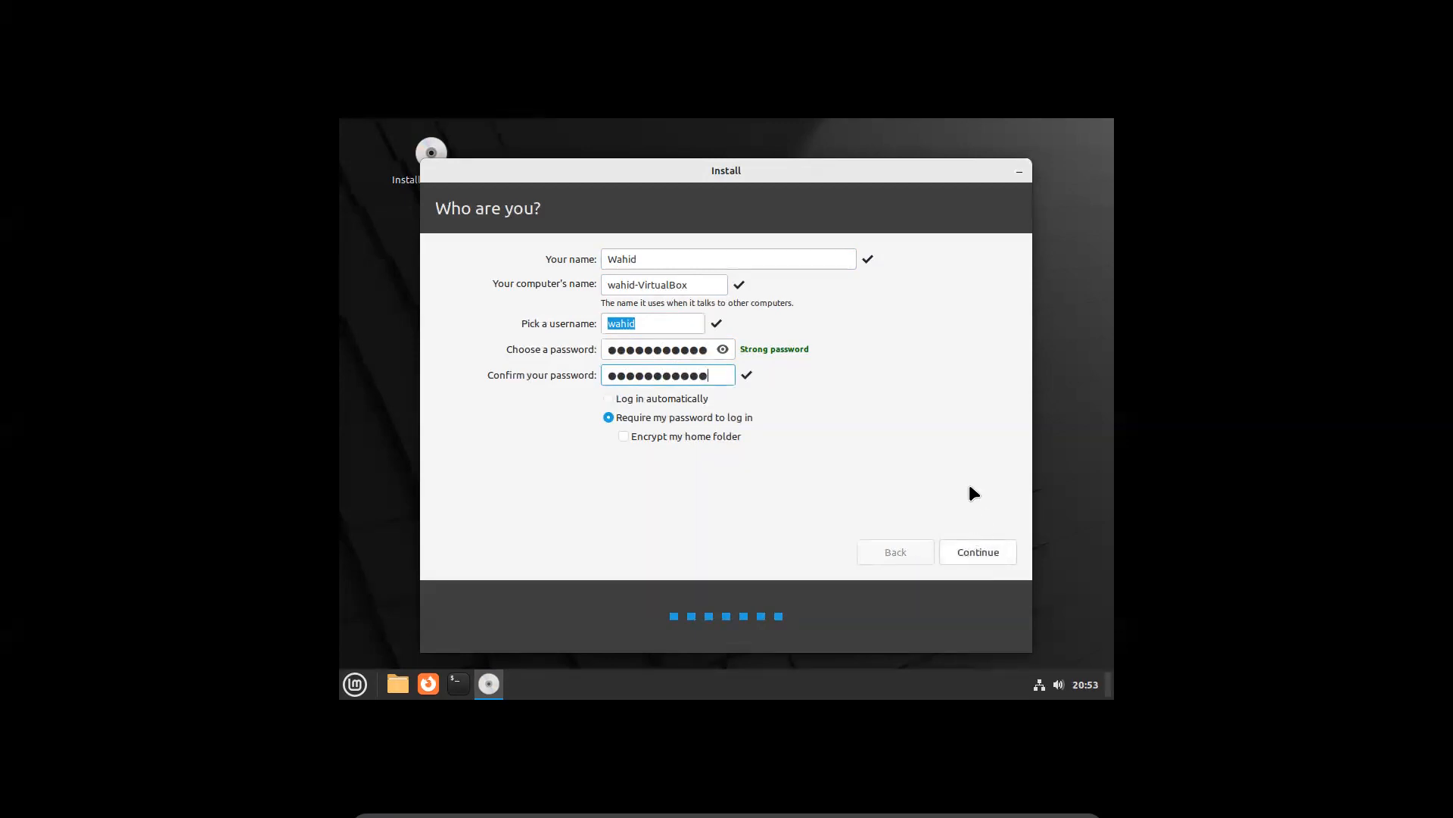
pyautogui.click(980, 552)
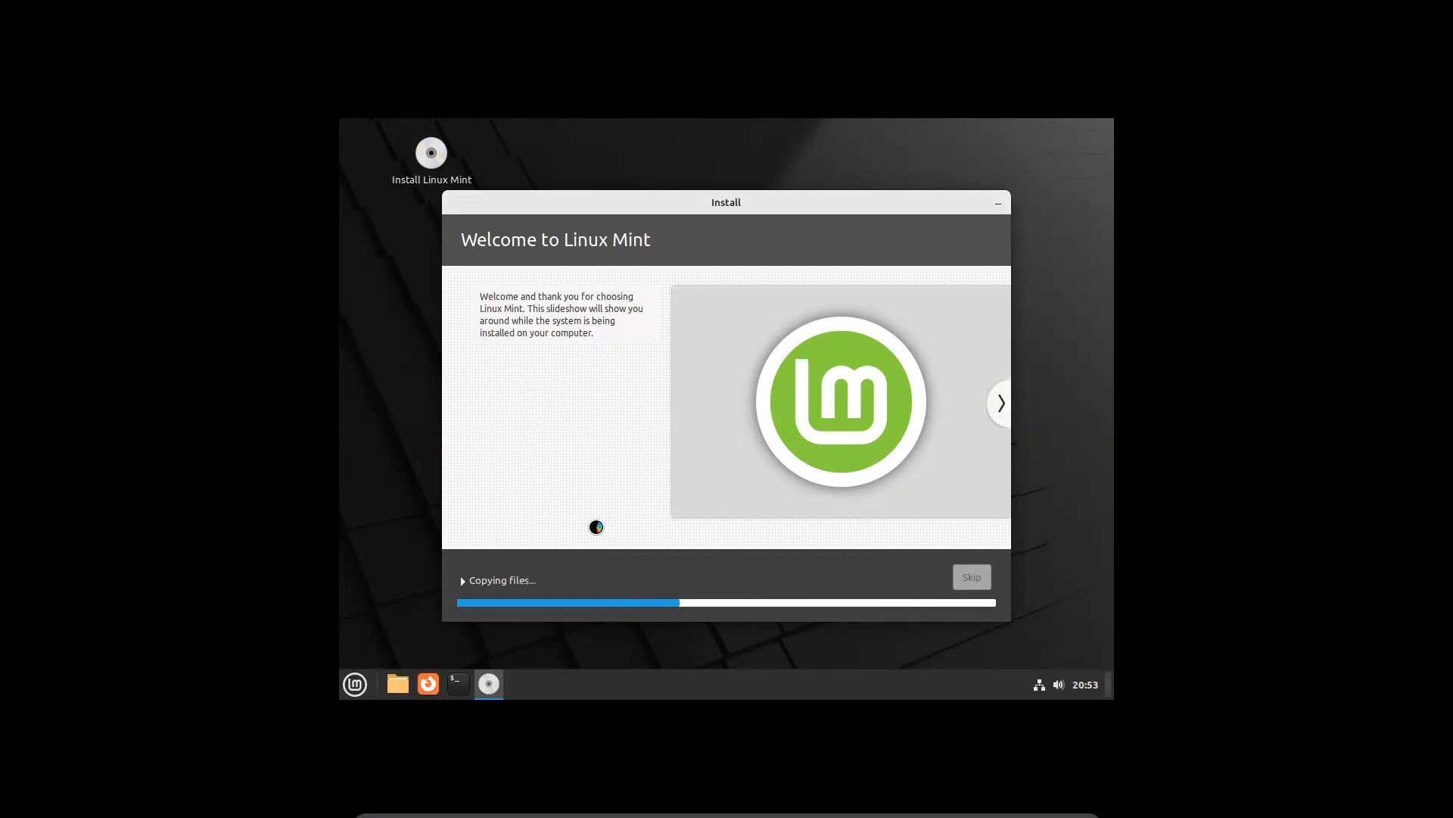
# Wait while the installer copies files and unpacks packages during the slideshow
pyautogui.scroll(1, 1059, 684)
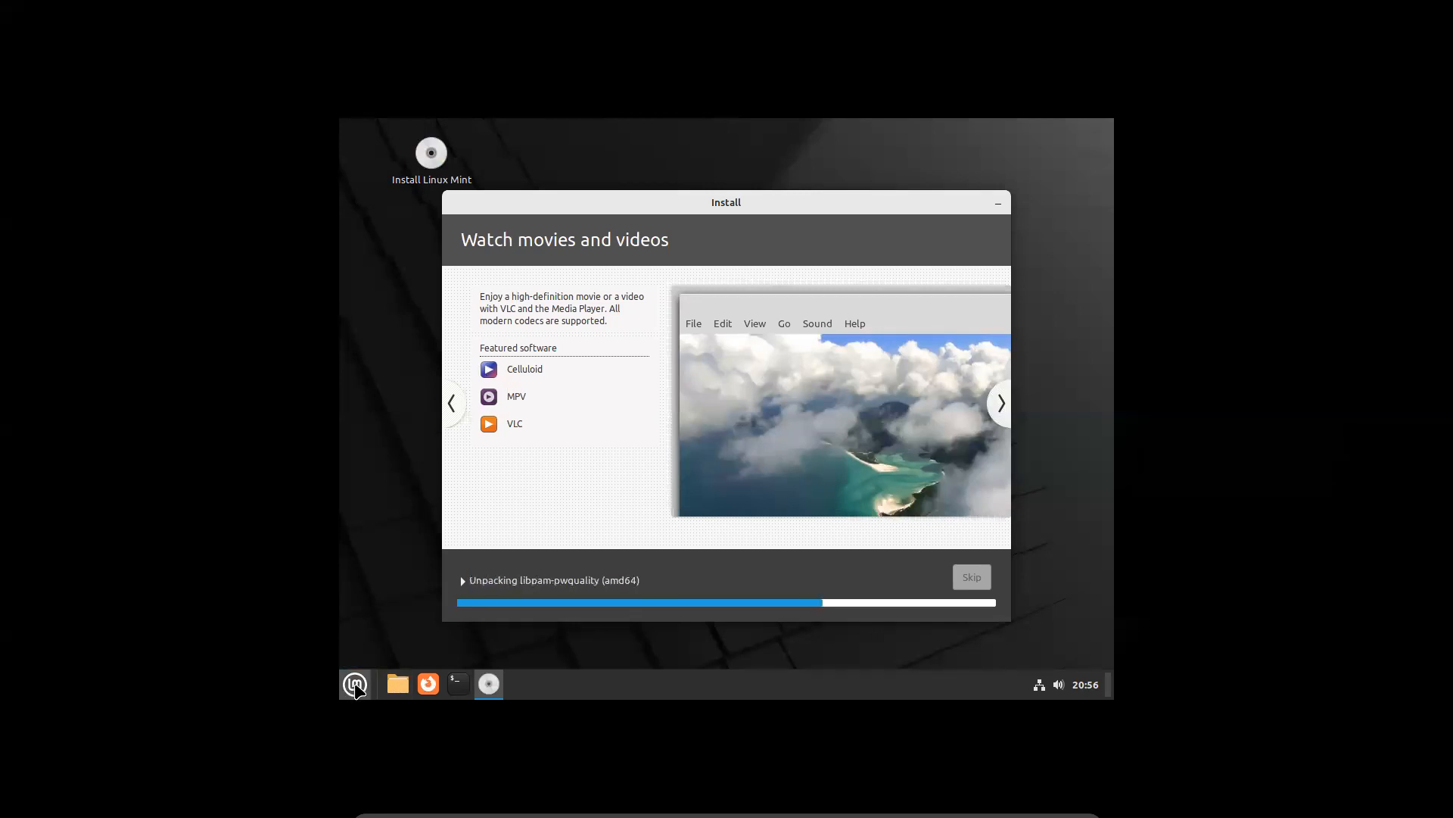
# Open a terminal from the taskbar and run 'apt list'
pyautogui.click(355, 688)
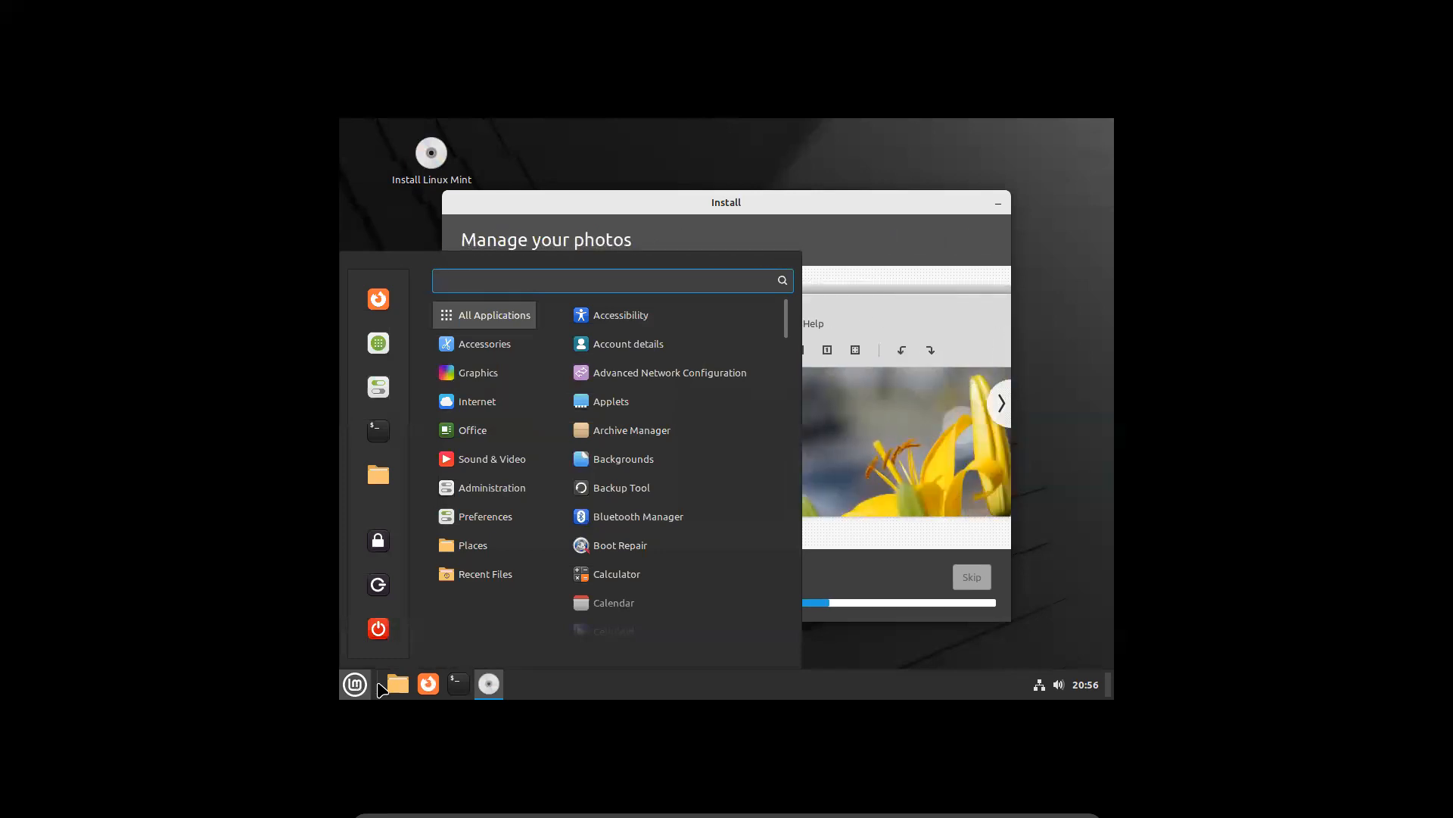
pyautogui.click(402, 685)
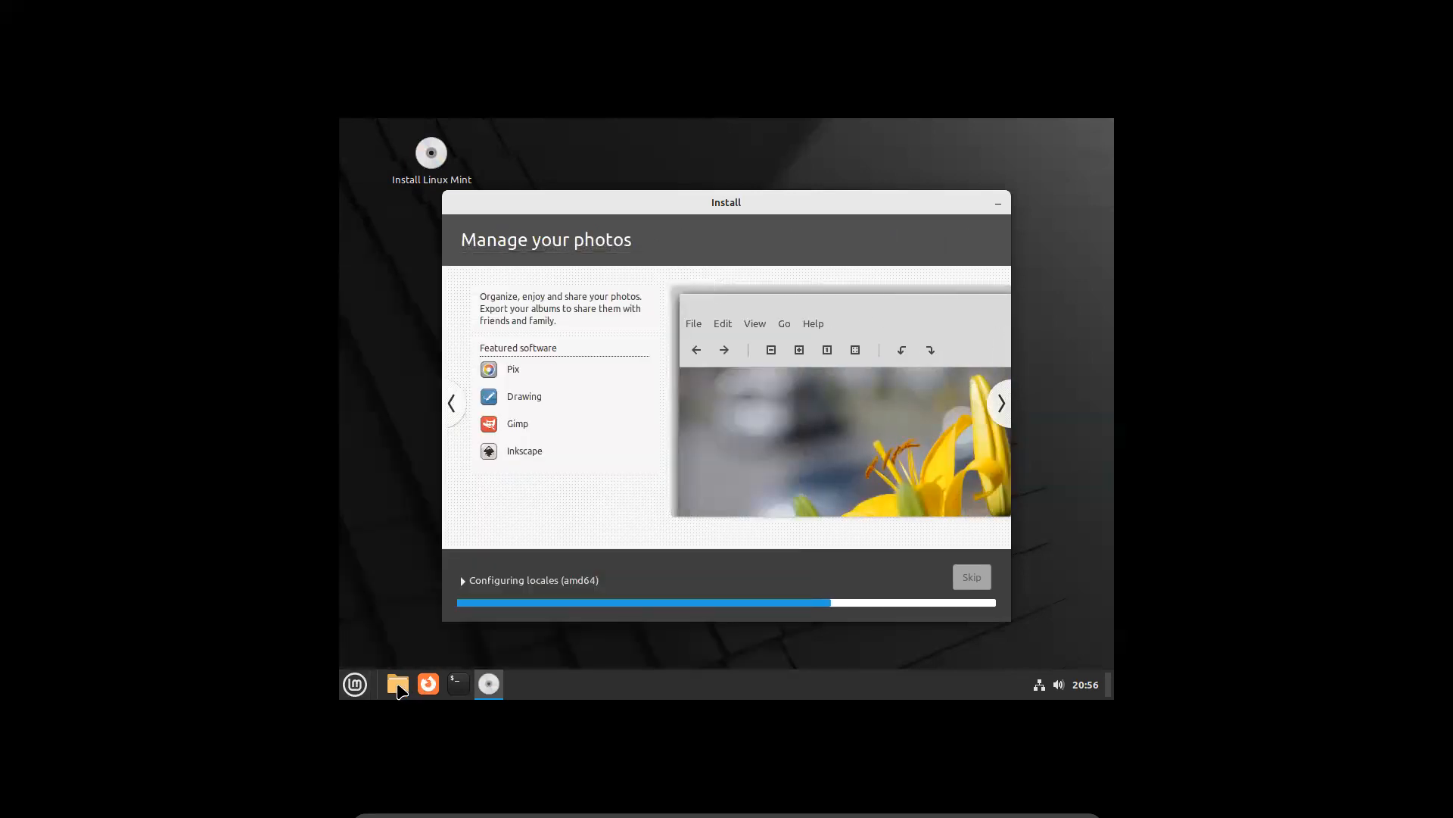
pyautogui.click(458, 685)
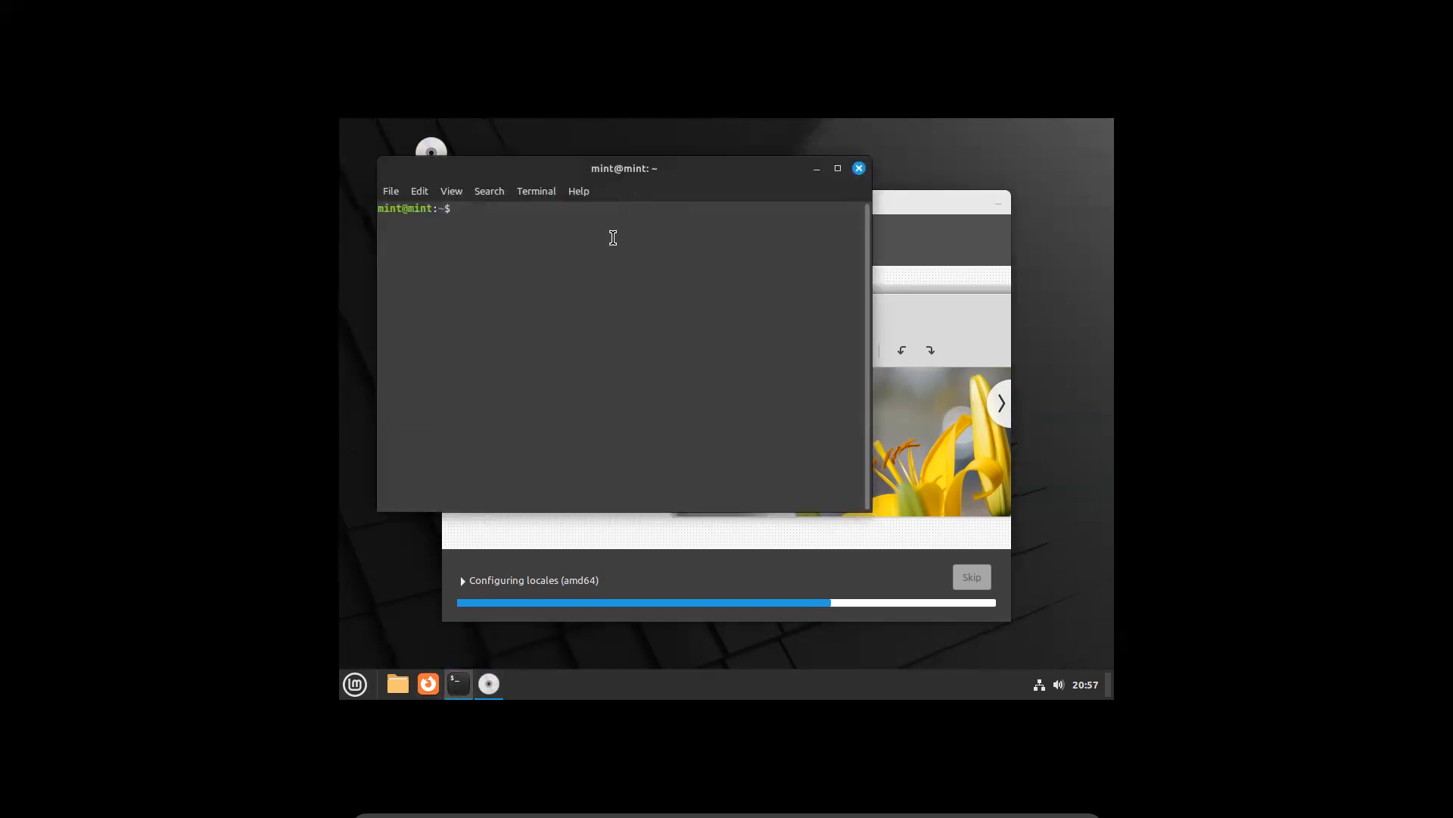
pyautogui.write('apt -')
pyautogui.press('BackSpace')
pyautogui.write('list')
pyautogui.press('Return')
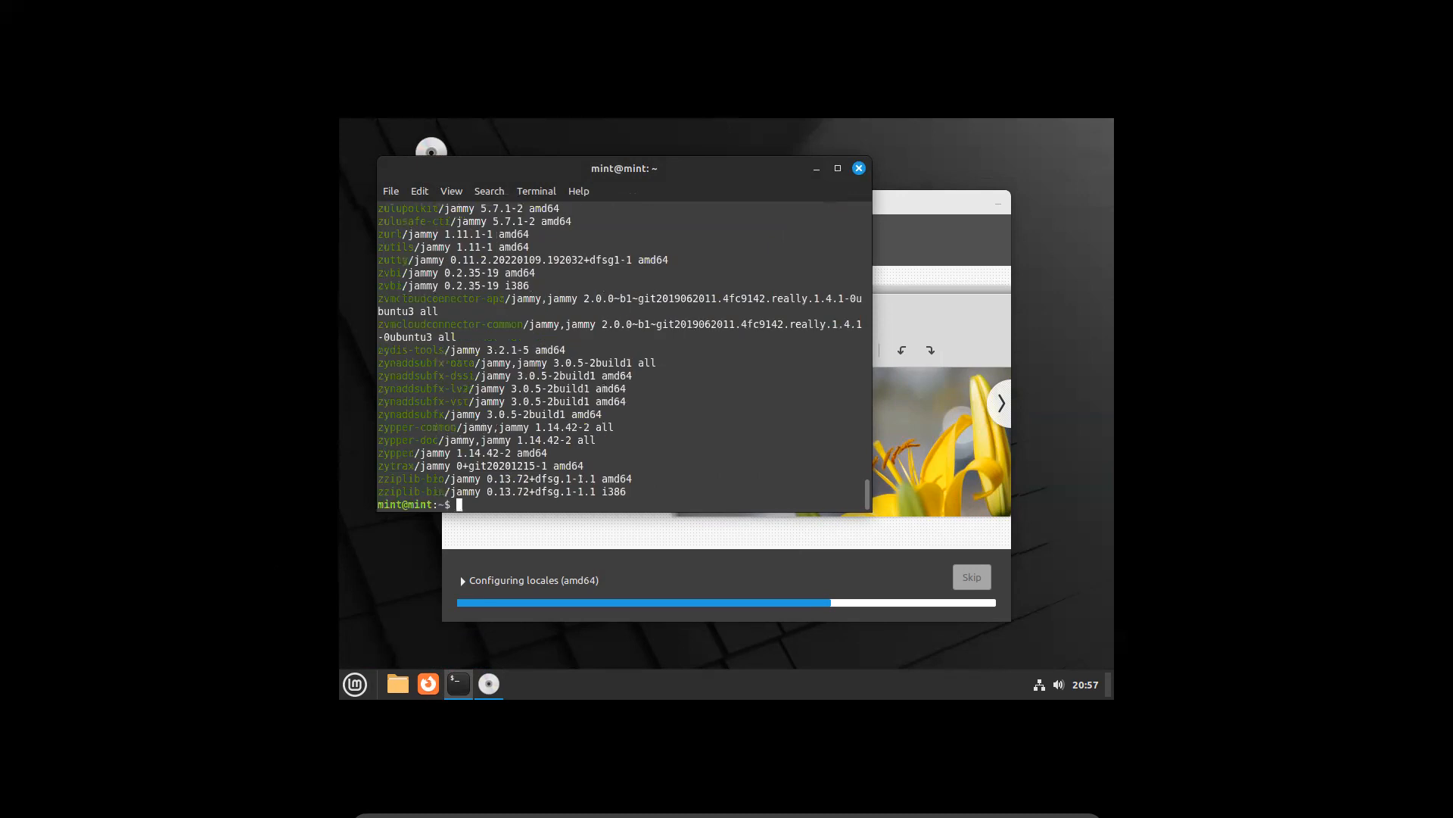
# Exit the terminal and launch Firefox from the taskbar
pyautogui.write('exit')
pyautogui.press('Return')
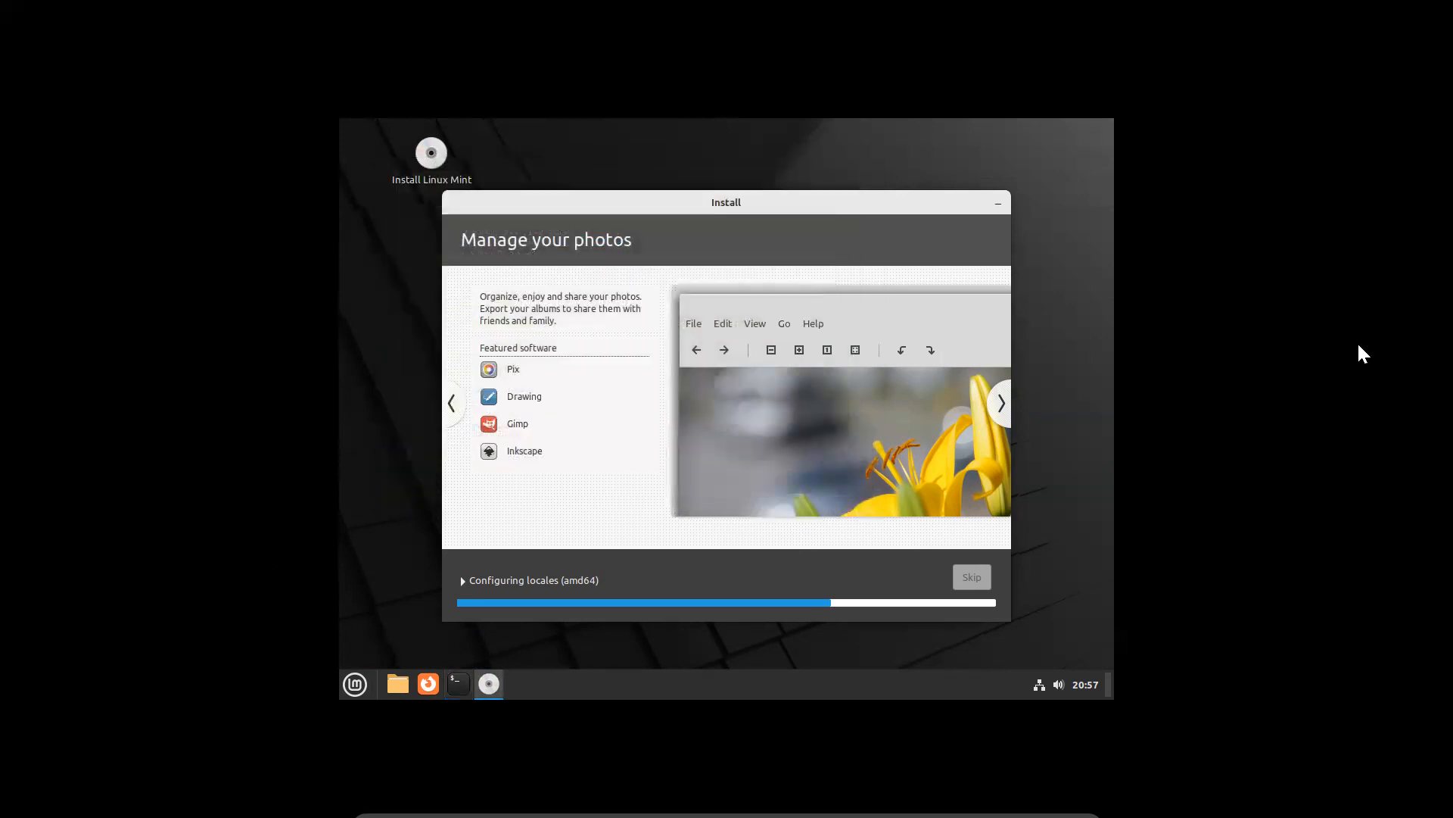
pyautogui.click(422, 689)
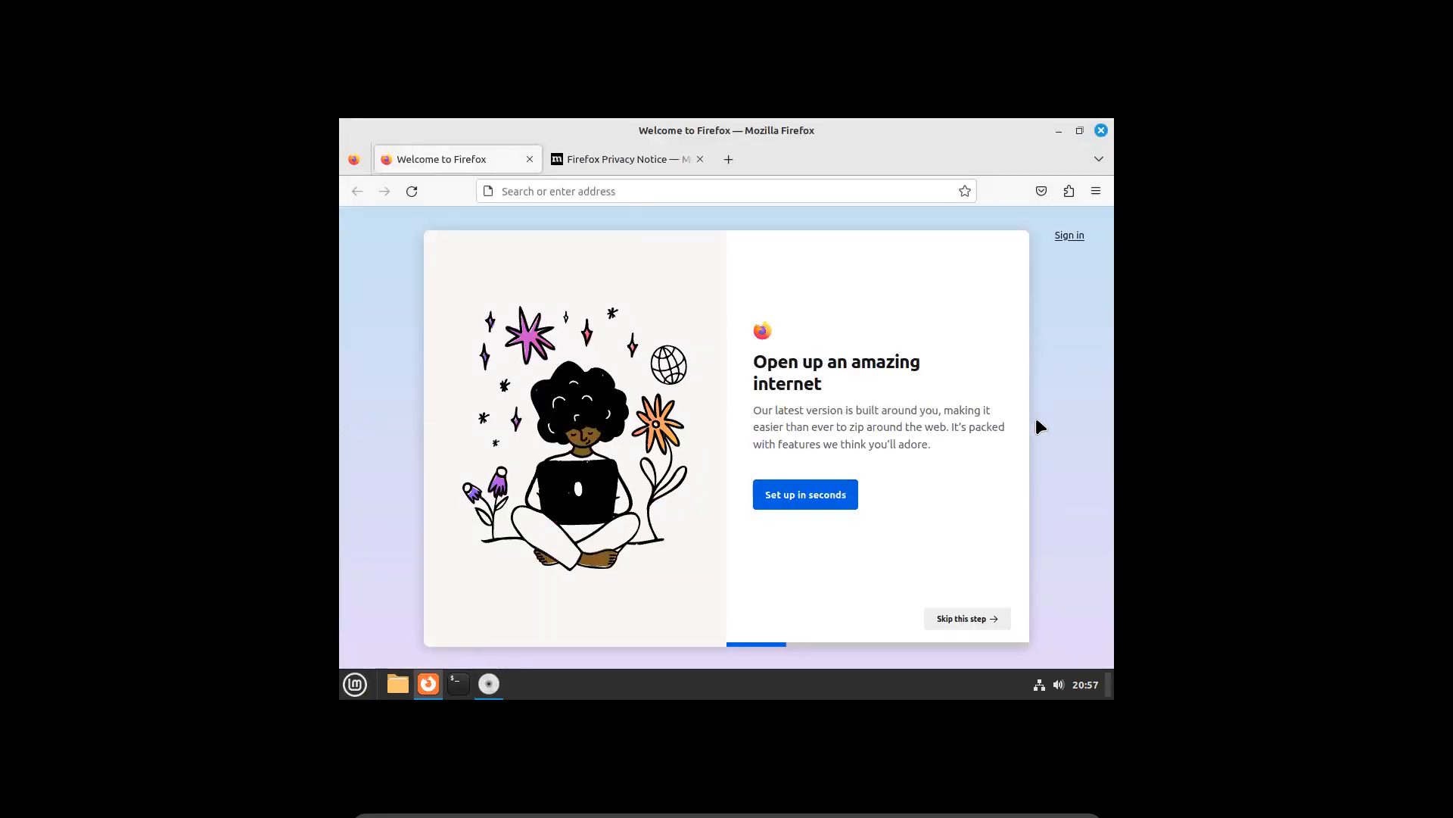
# Load google.com in Firefox's address bar
pyautogui.click(735, 187)
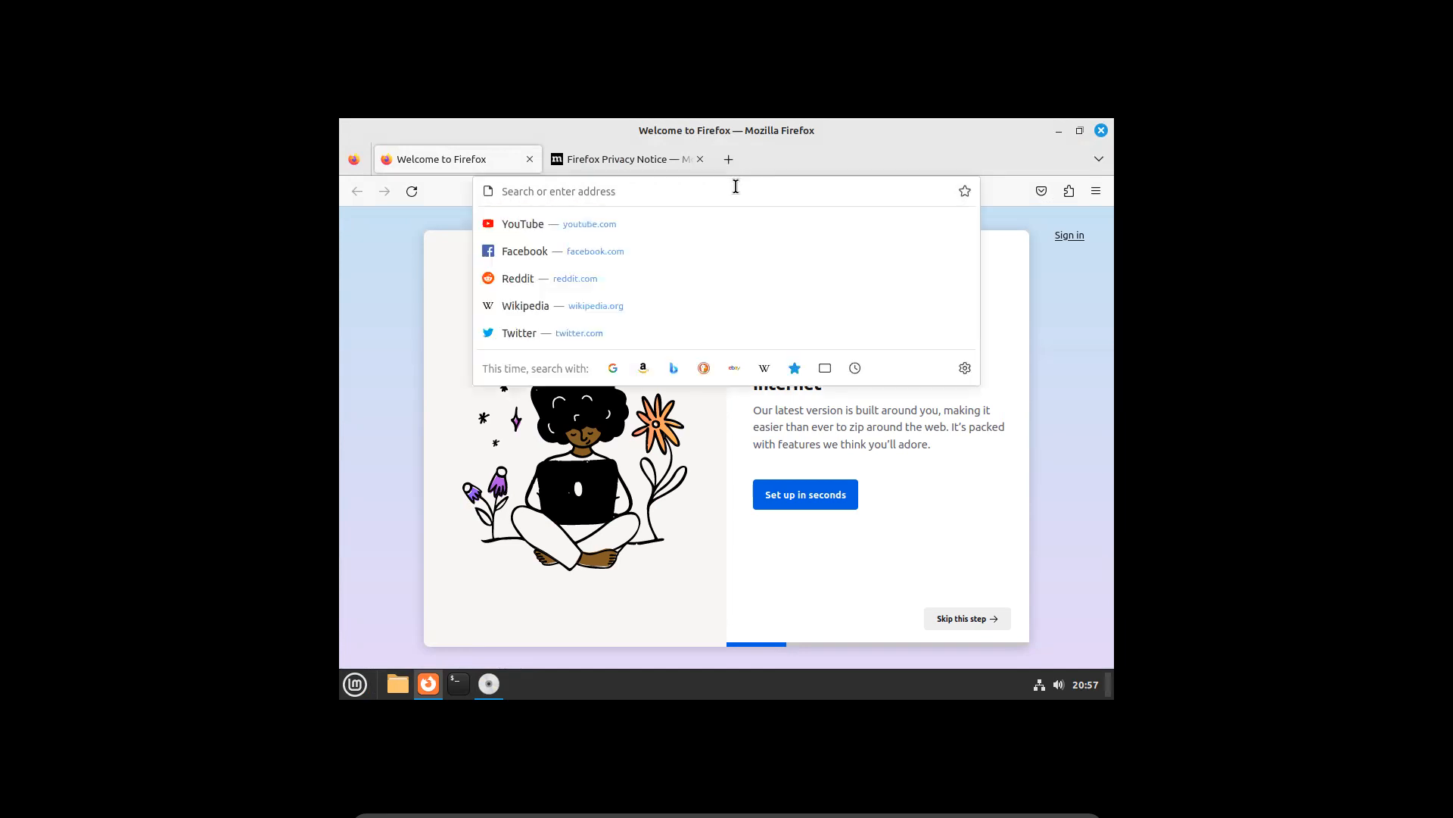
pyautogui.write('google.com')
pyautogui.press('Return')
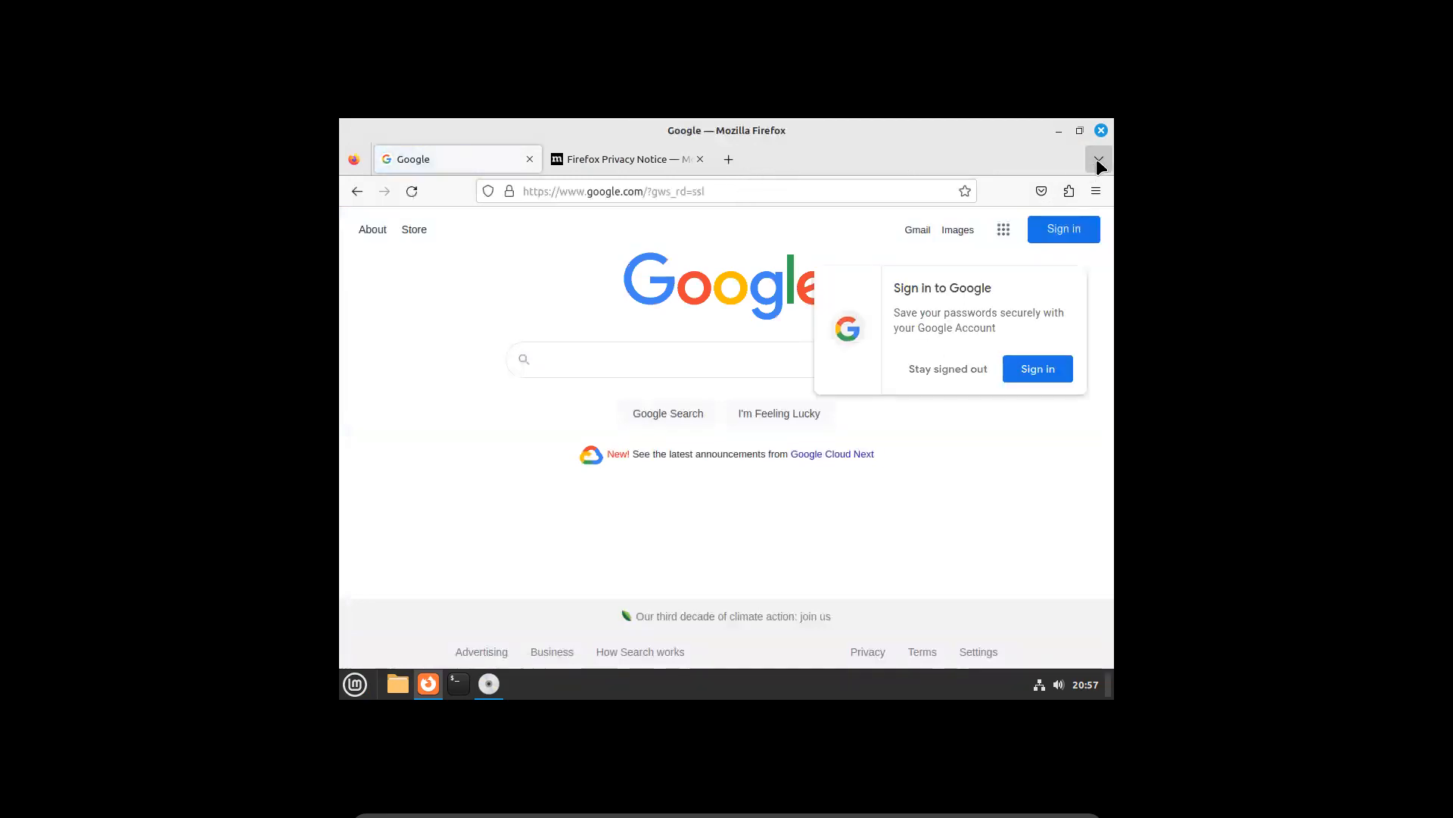
# Close Firefox, then open and close the Home folder in Files
pyautogui.click(1100, 129)
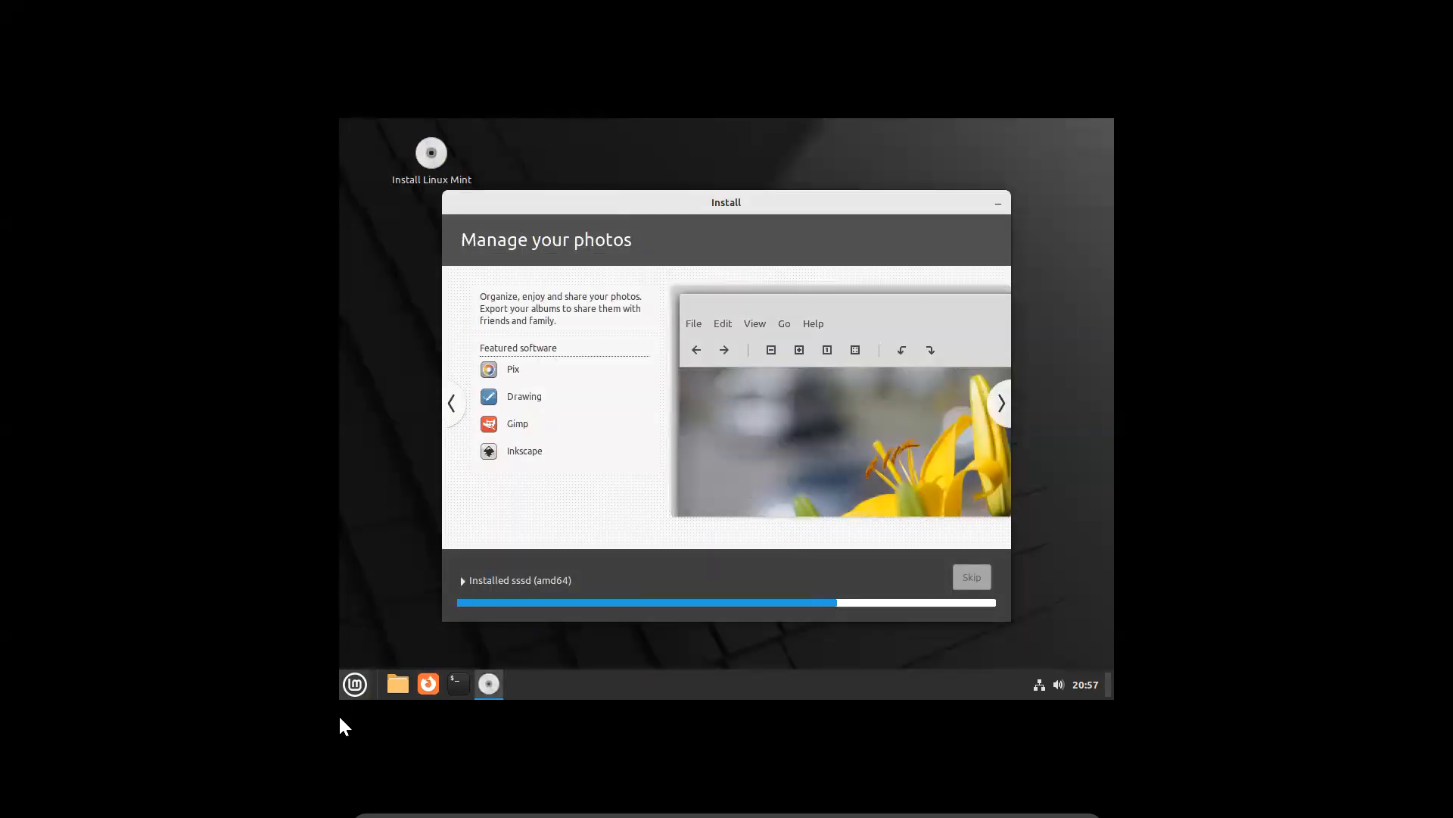
pyautogui.click(395, 685)
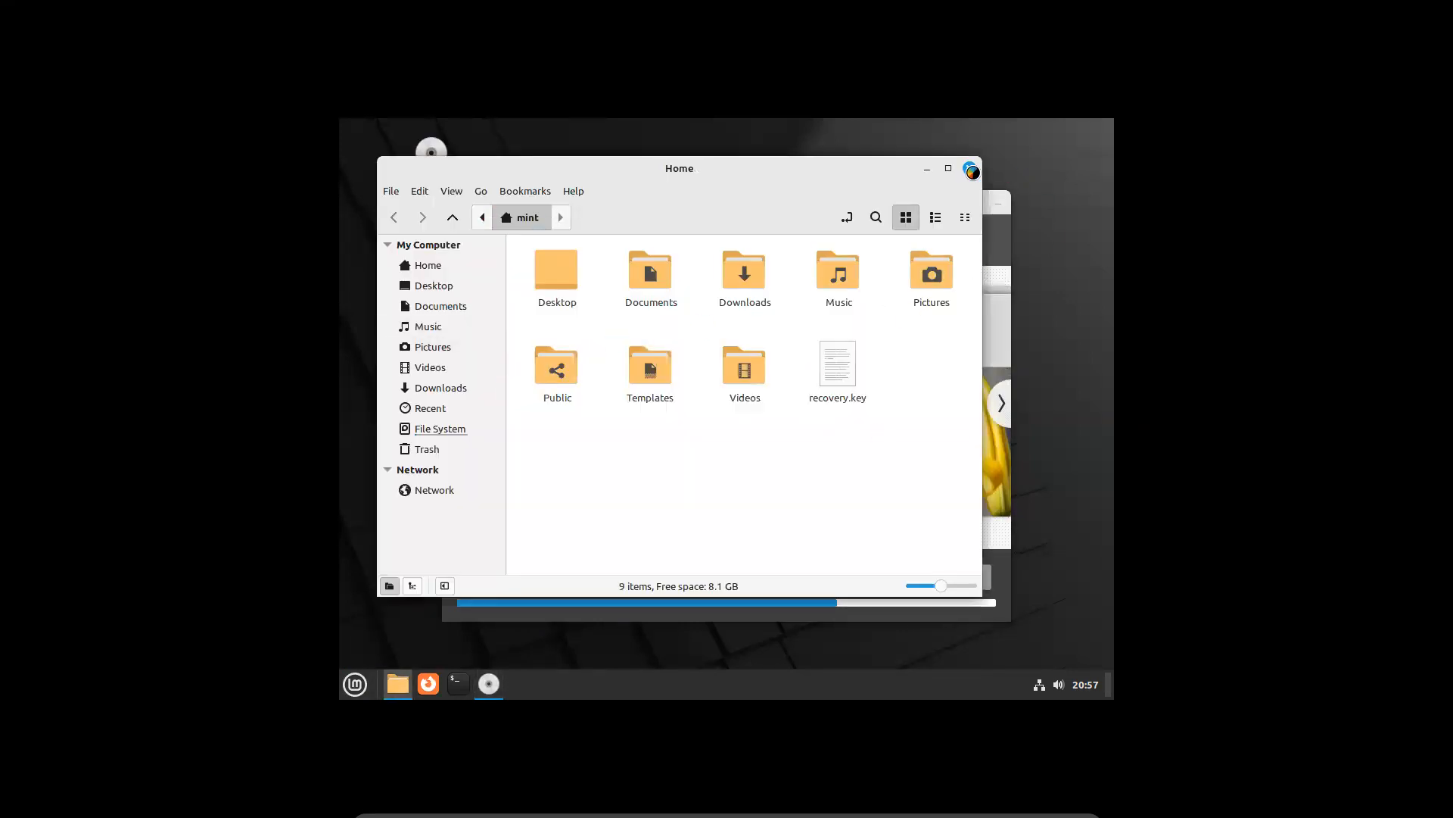
pyautogui.click(972, 170)
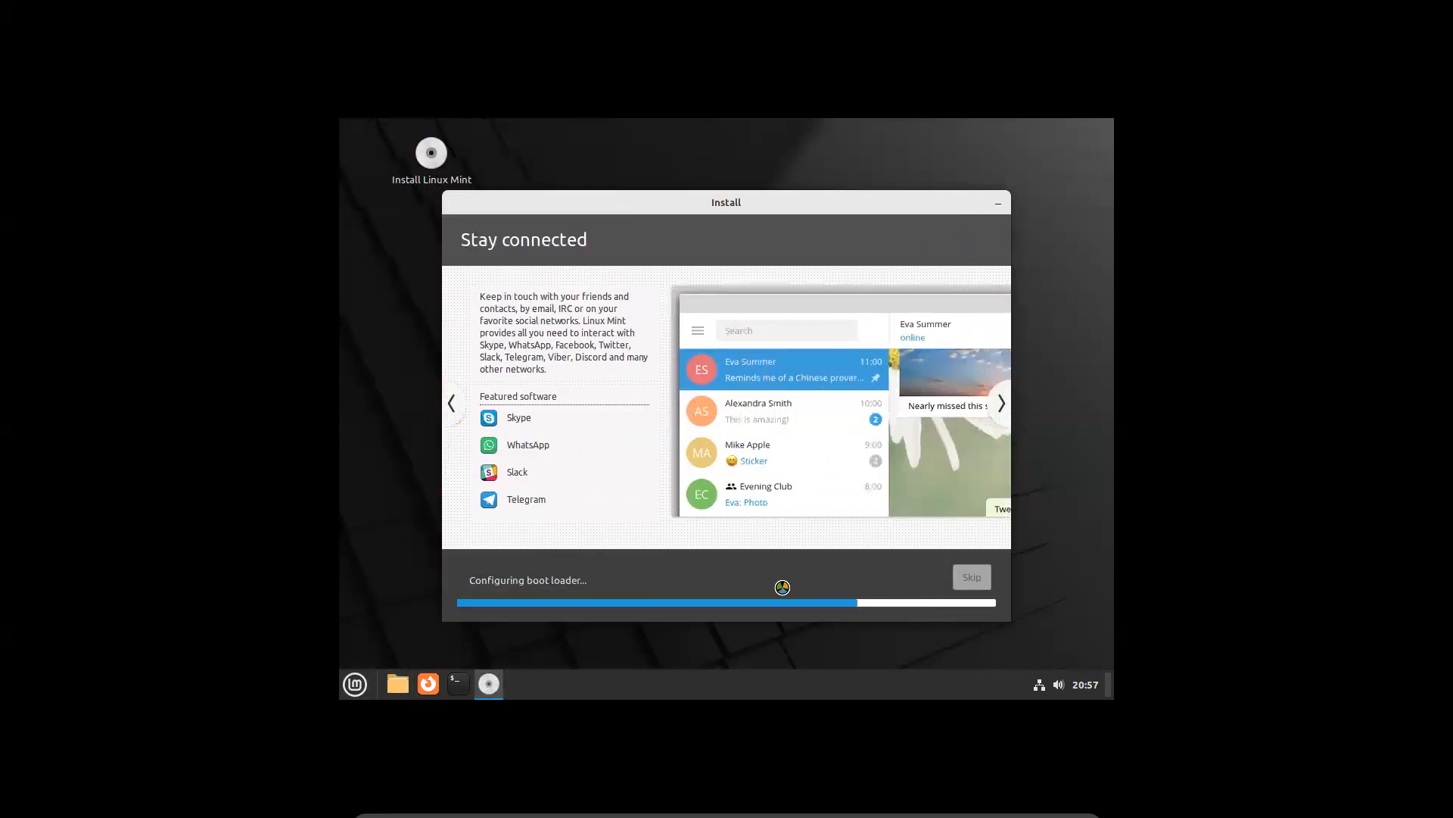
# Launch Calculator from the Menu and close it again
pyautogui.click(355, 685)
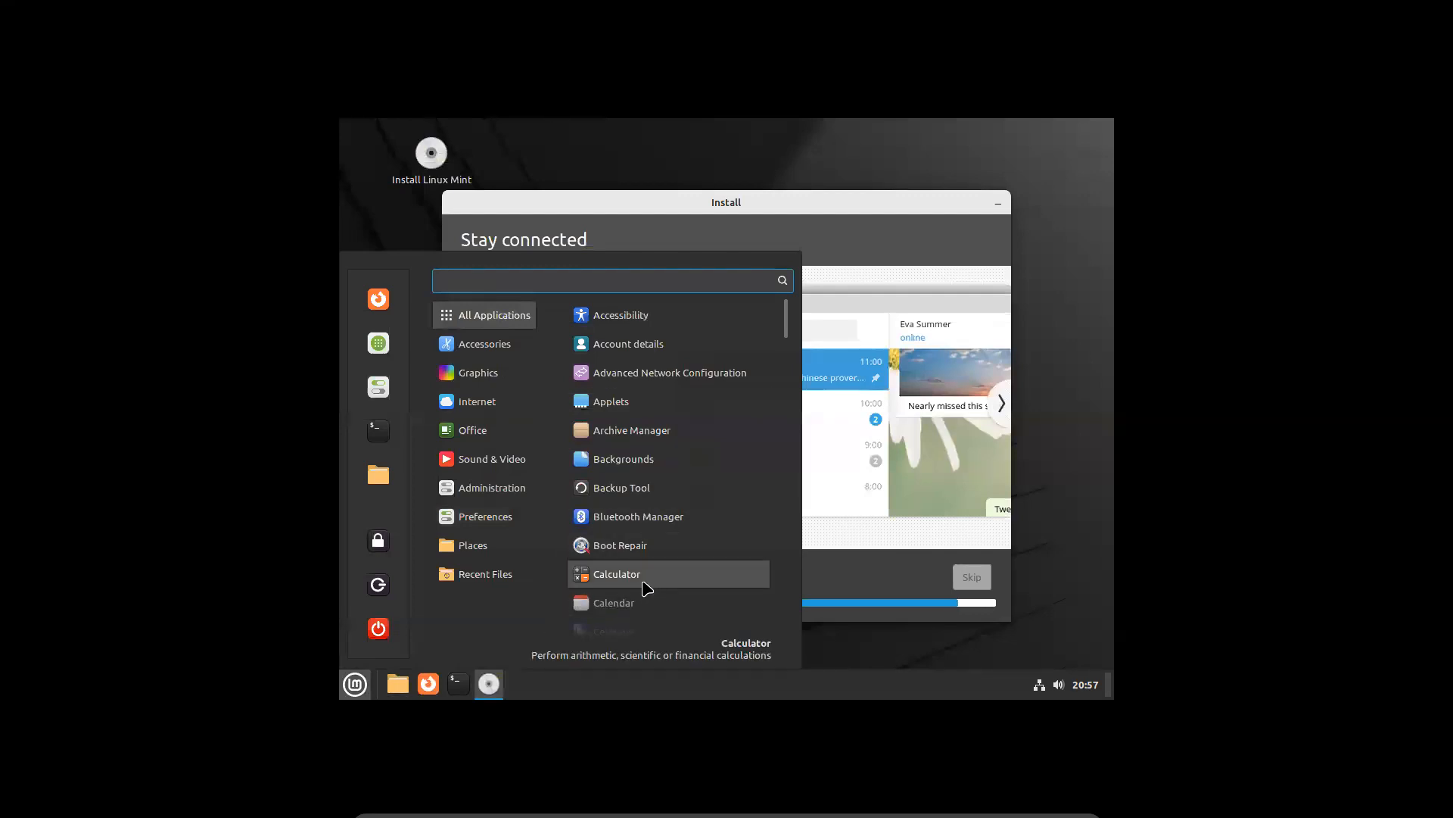
pyautogui.click(609, 575)
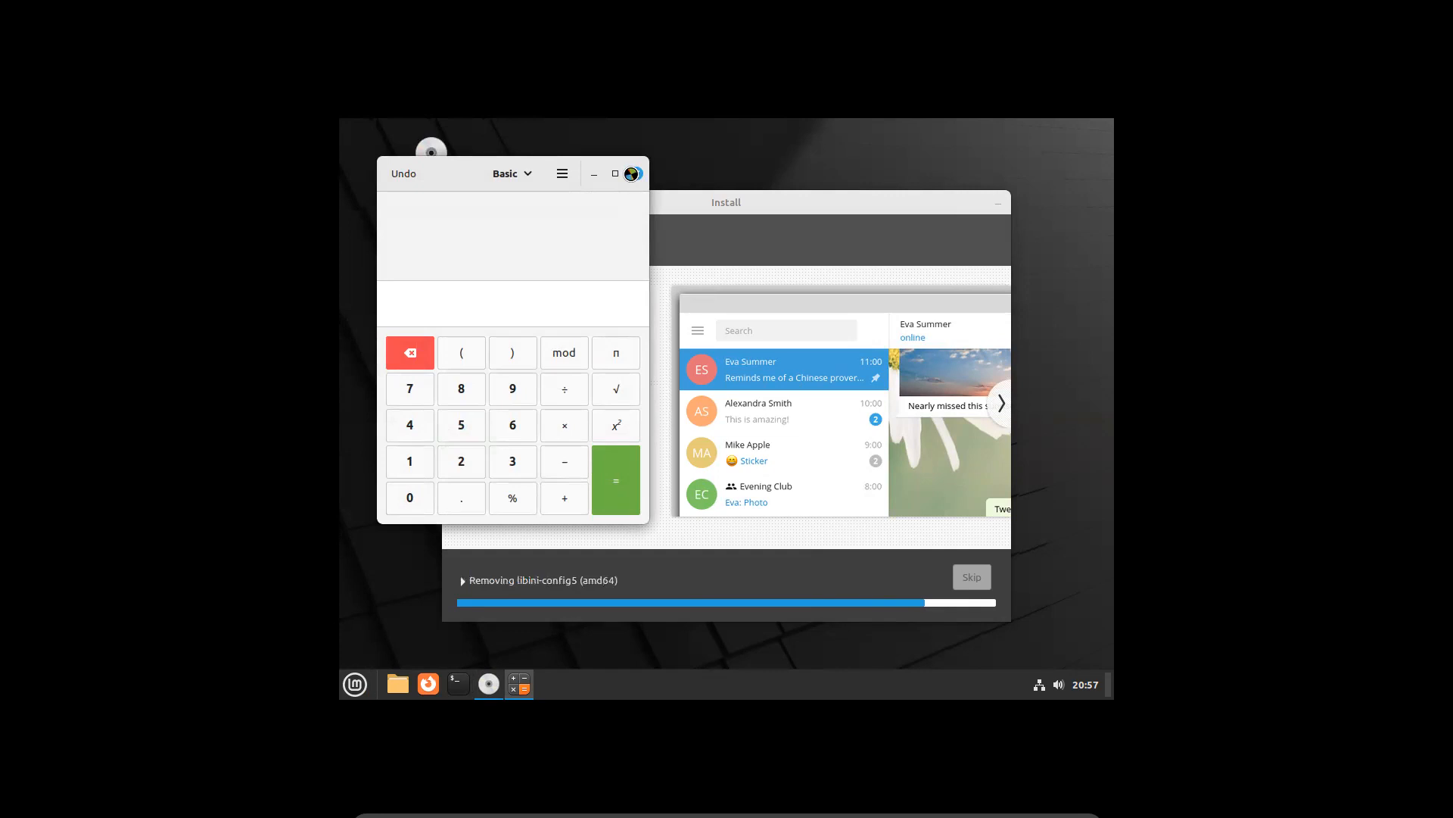
pyautogui.click(632, 175)
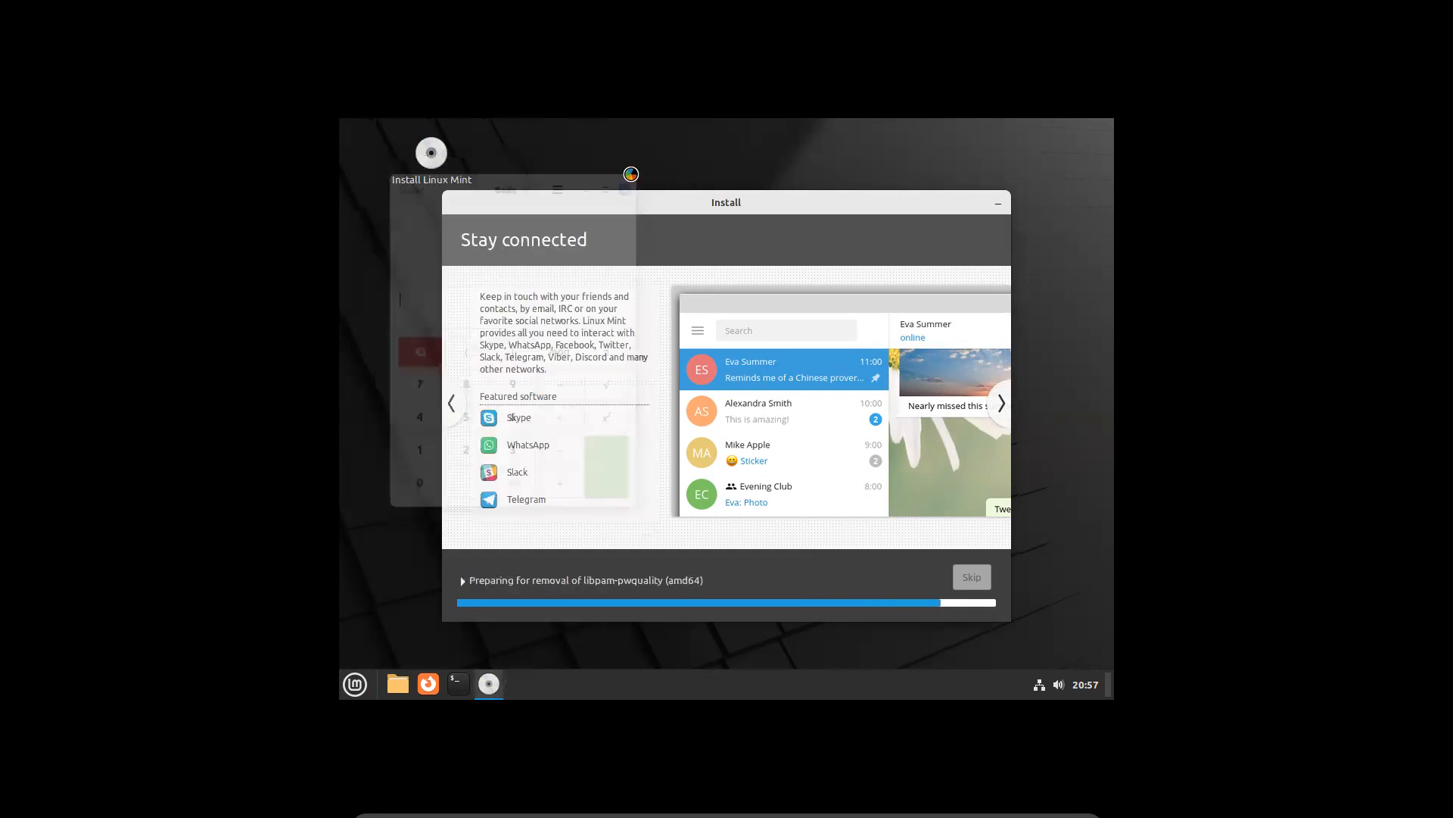
# Skip downloading the remaining packages in the installer
pyautogui.click(356, 682)
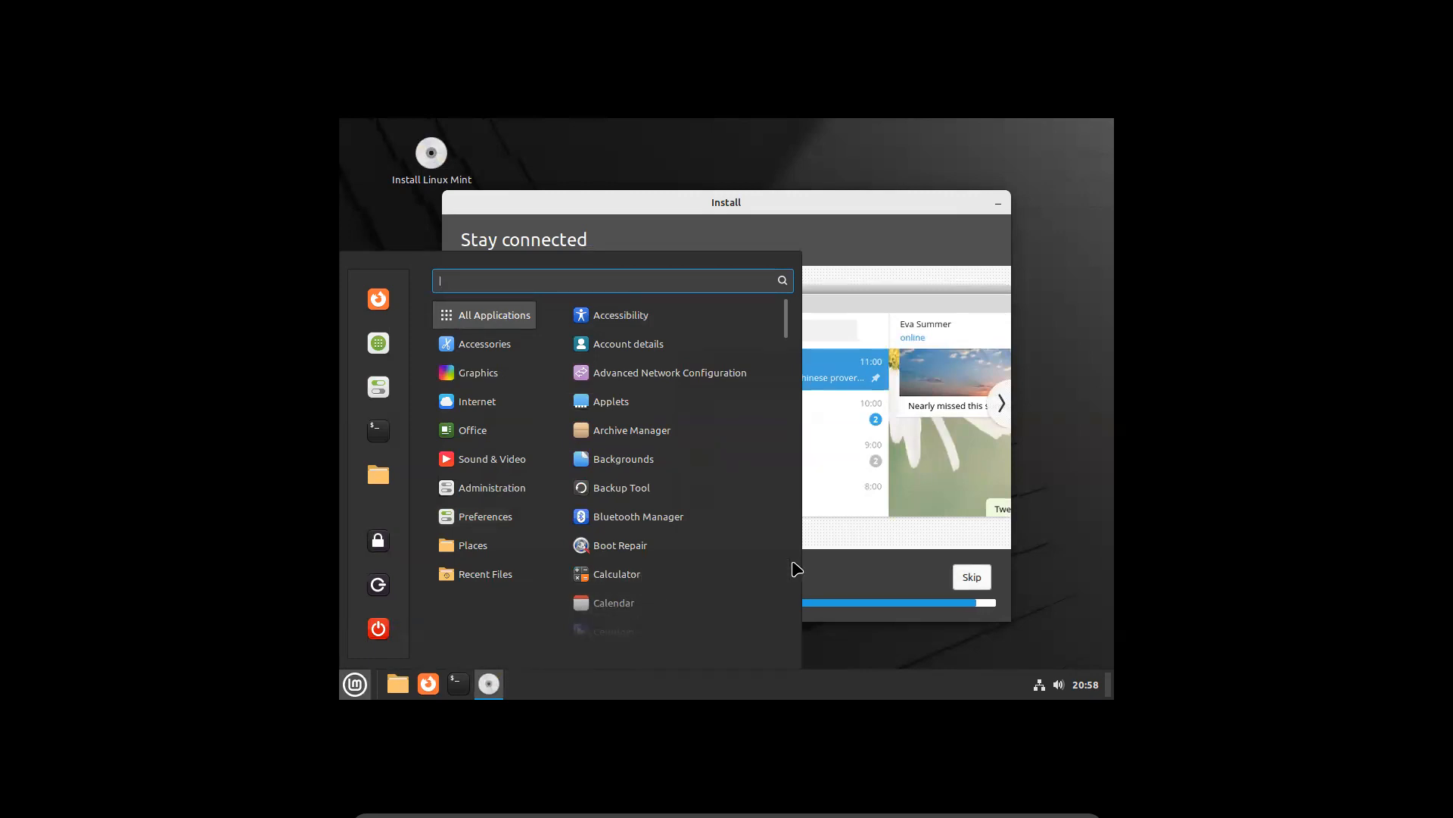
pyautogui.click(886, 554)
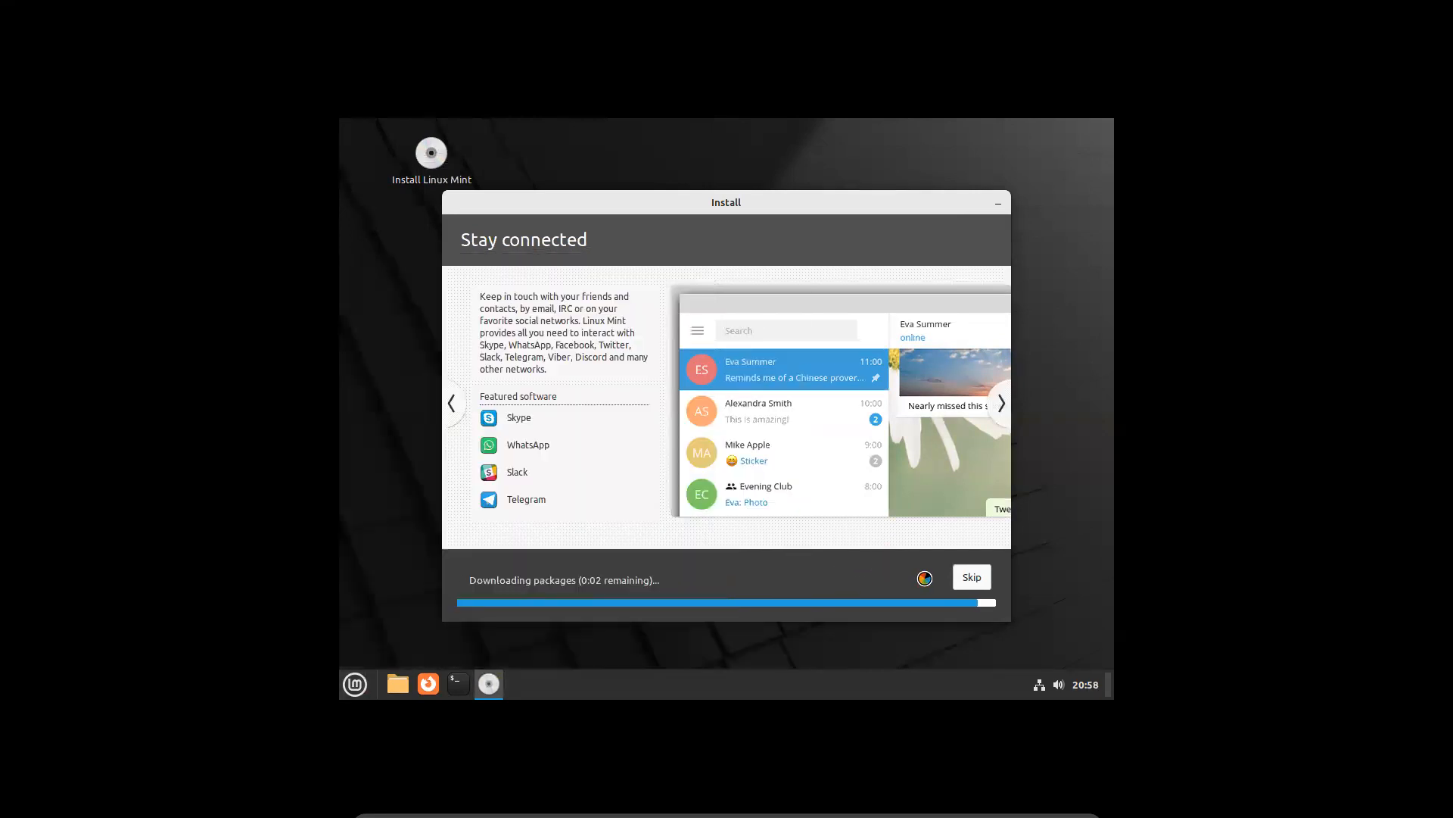
pyautogui.click(969, 577)
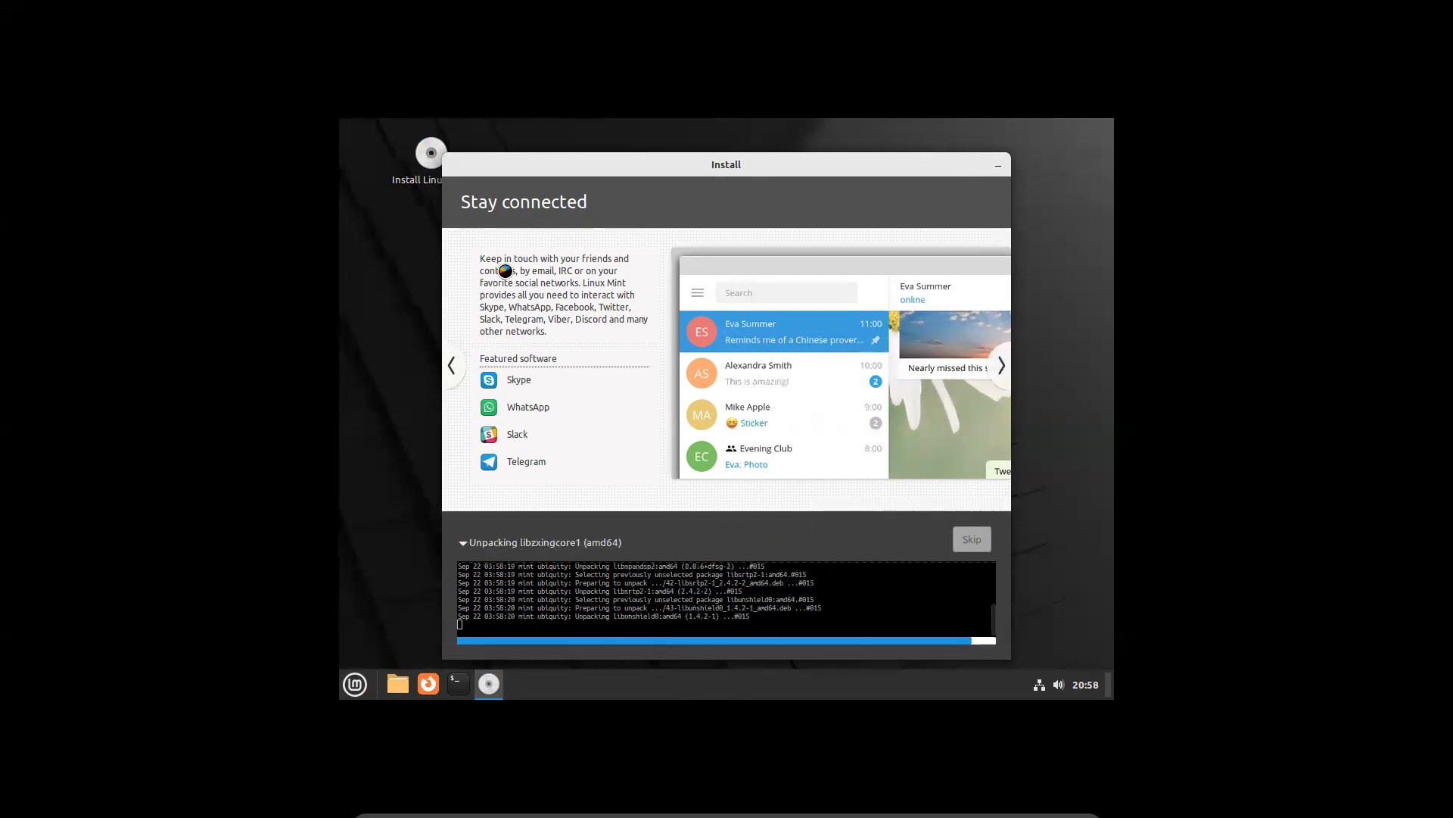
# Open a new terminal window from the taskbar
pyautogui.click(354, 685)
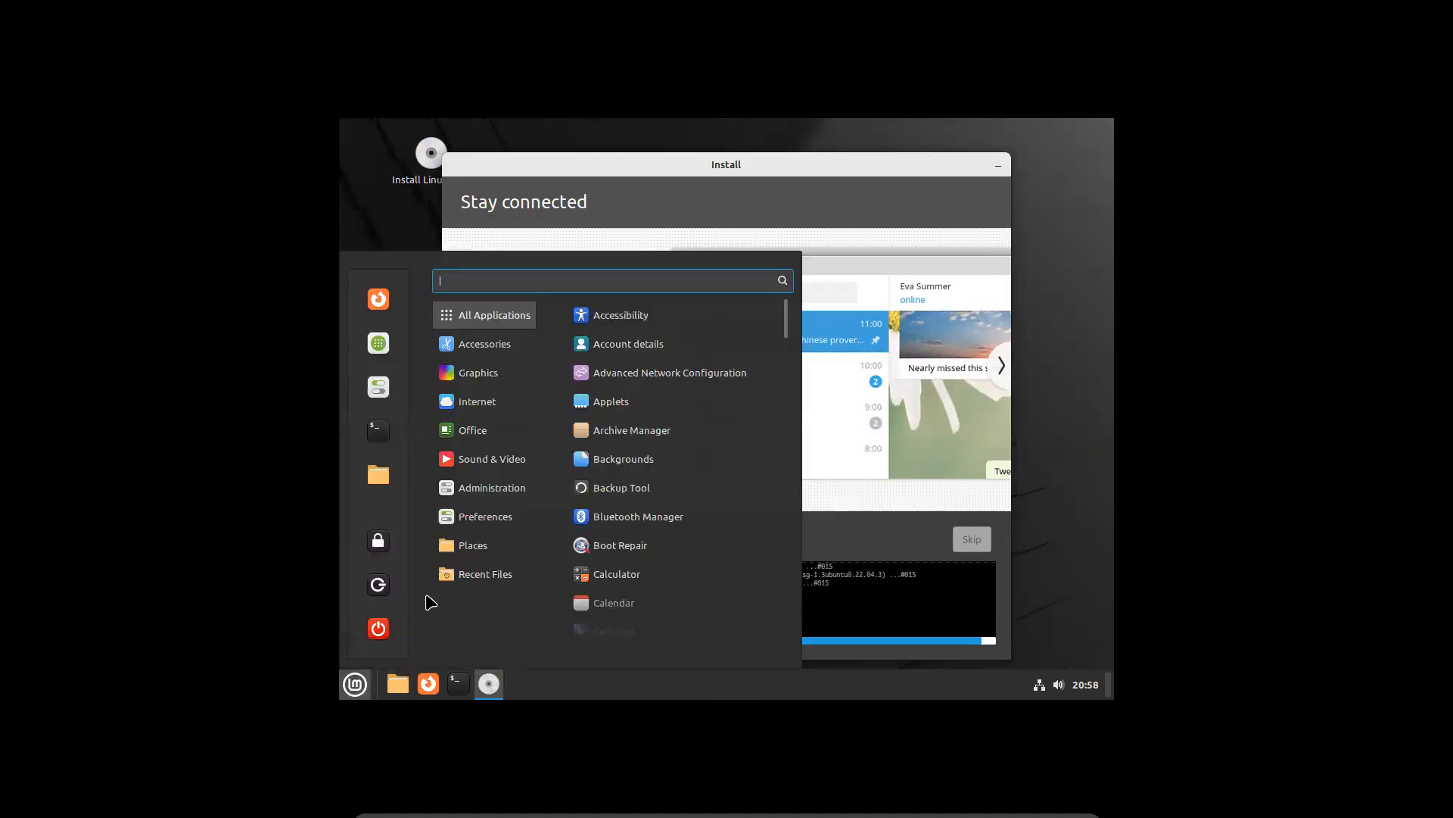
pyautogui.click(460, 680)
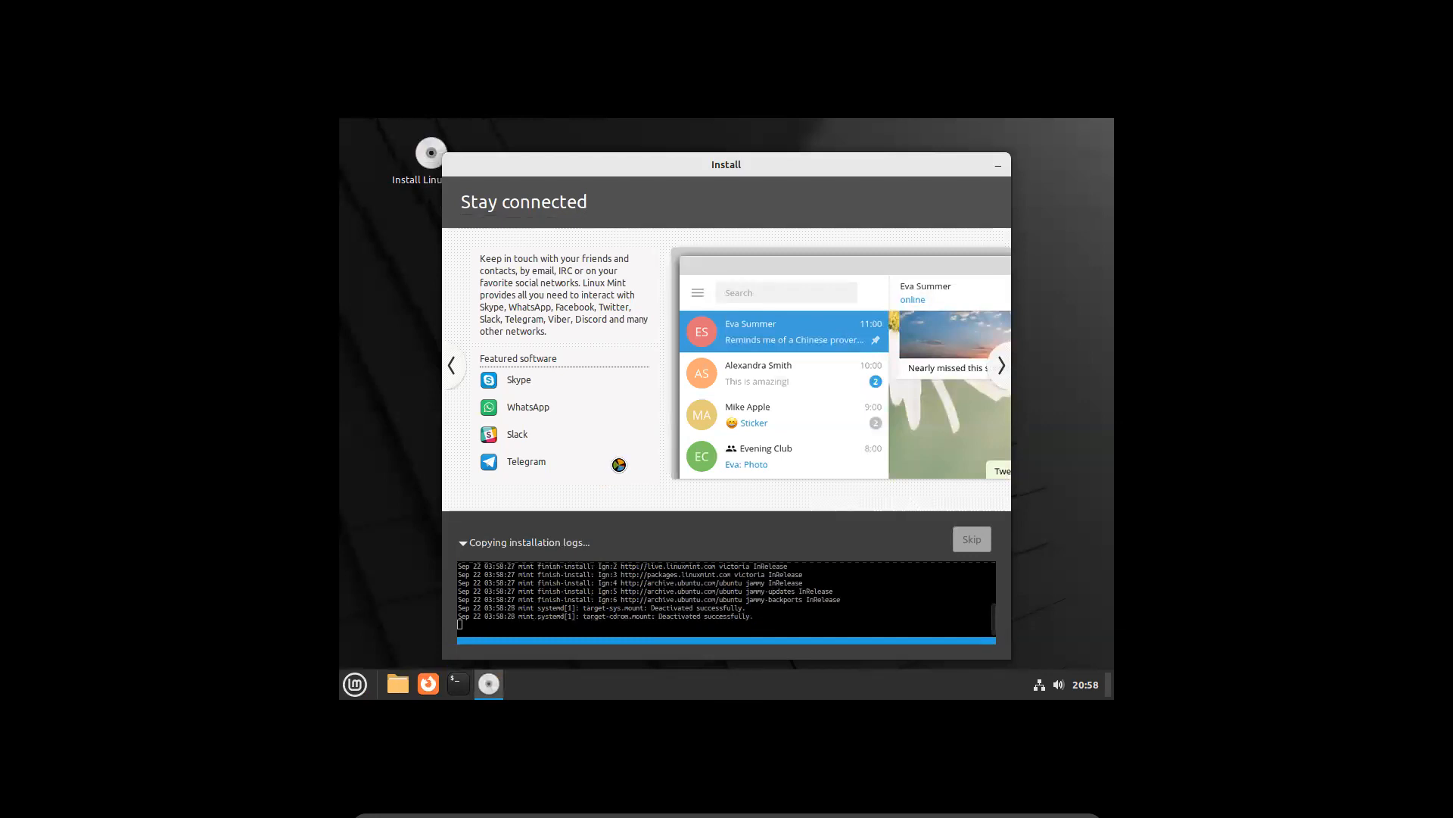
pyautogui.click(458, 685)
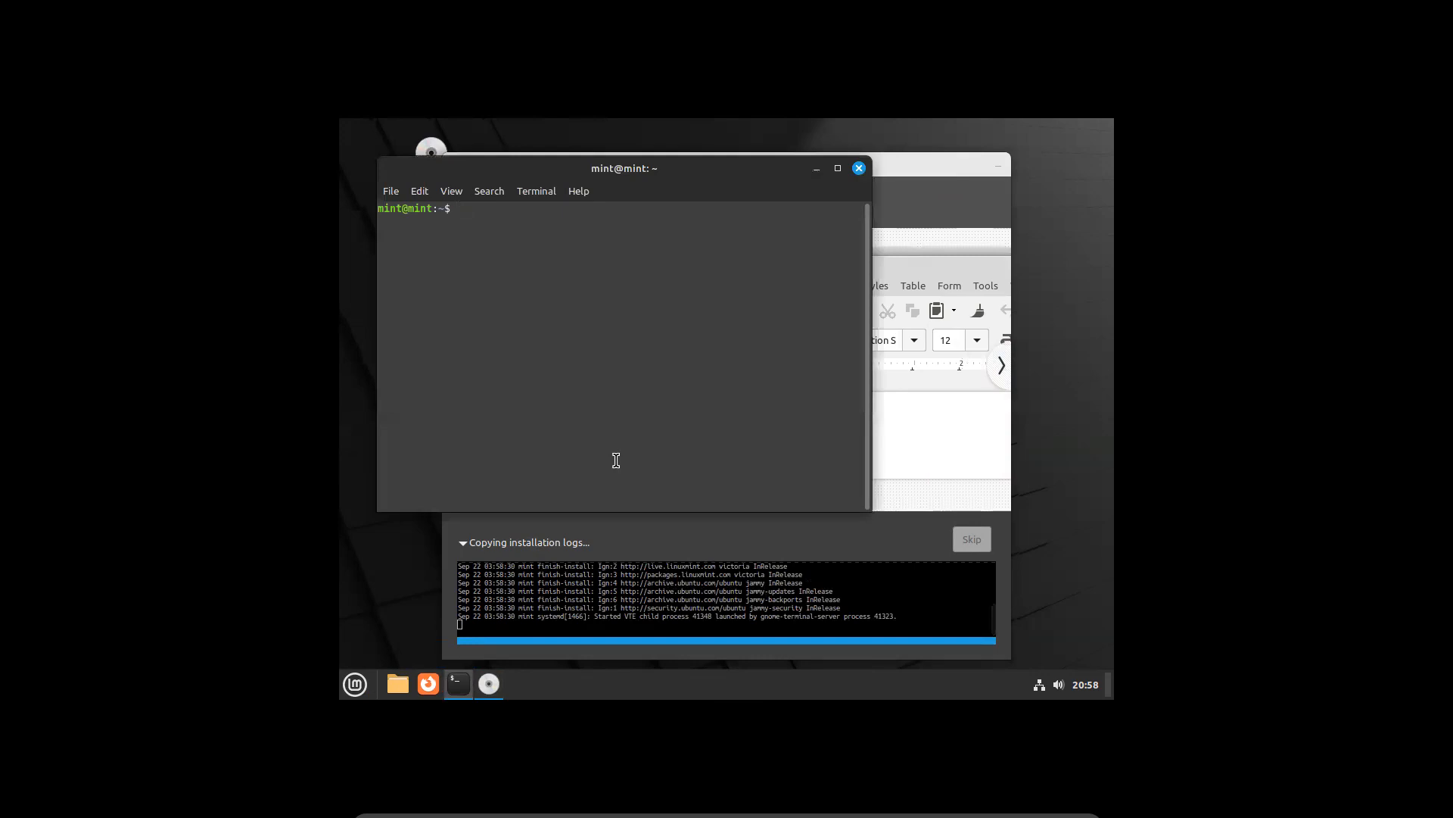
# Enlarge the terminal text and run gcc --version and g++ --version, clearing between checks
pyautogui.hotkey('ctrl', '+')
pyautogui.hotkey('ctrl', '+')
pyautogui.hotkey('ctrl', '+')
pyautogui.hotkey('ctrl', '+')
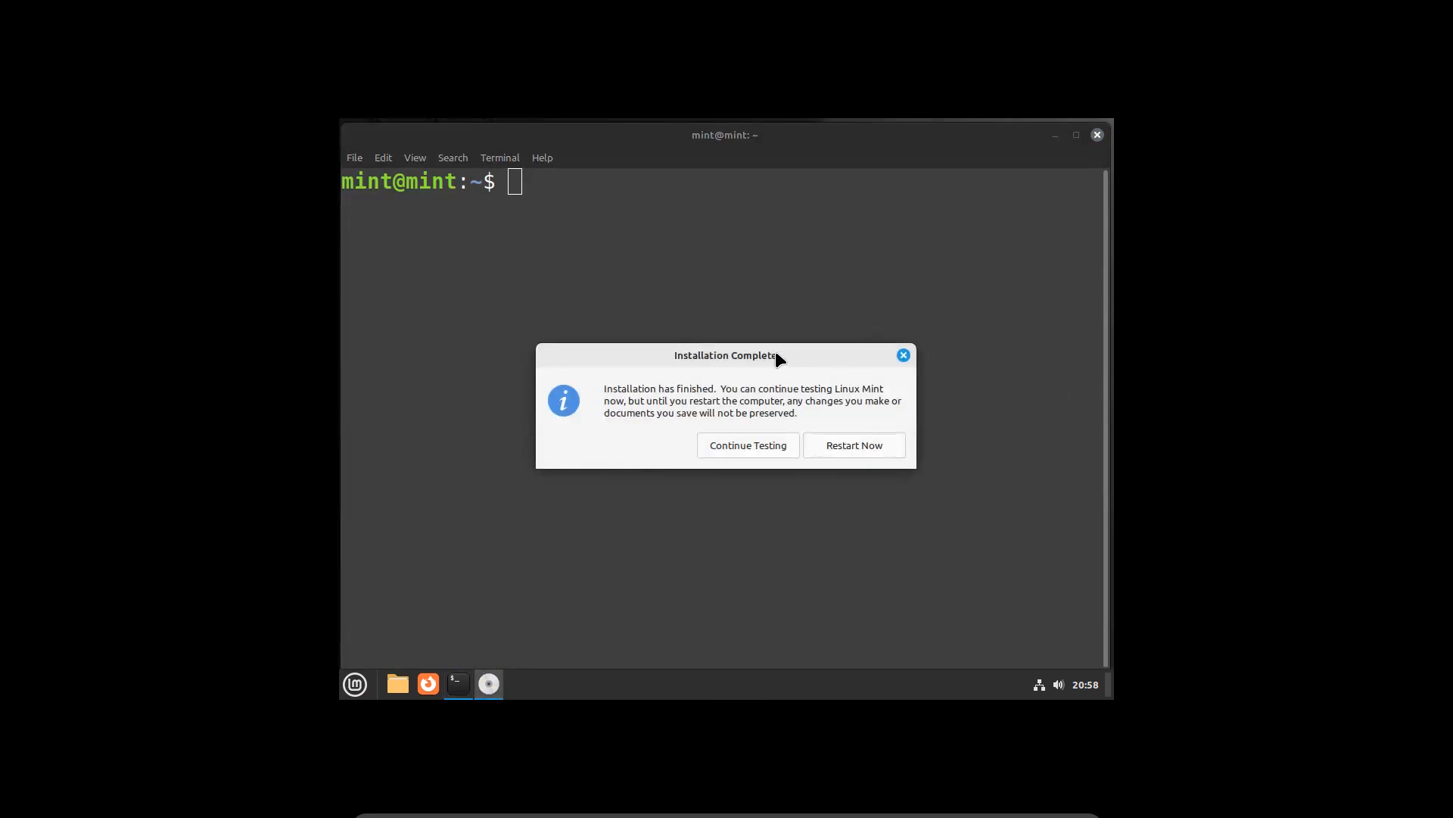
pyautogui.moveTo(794, 356); pyautogui.dragTo(895, 415)
pyautogui.click(682, 267)
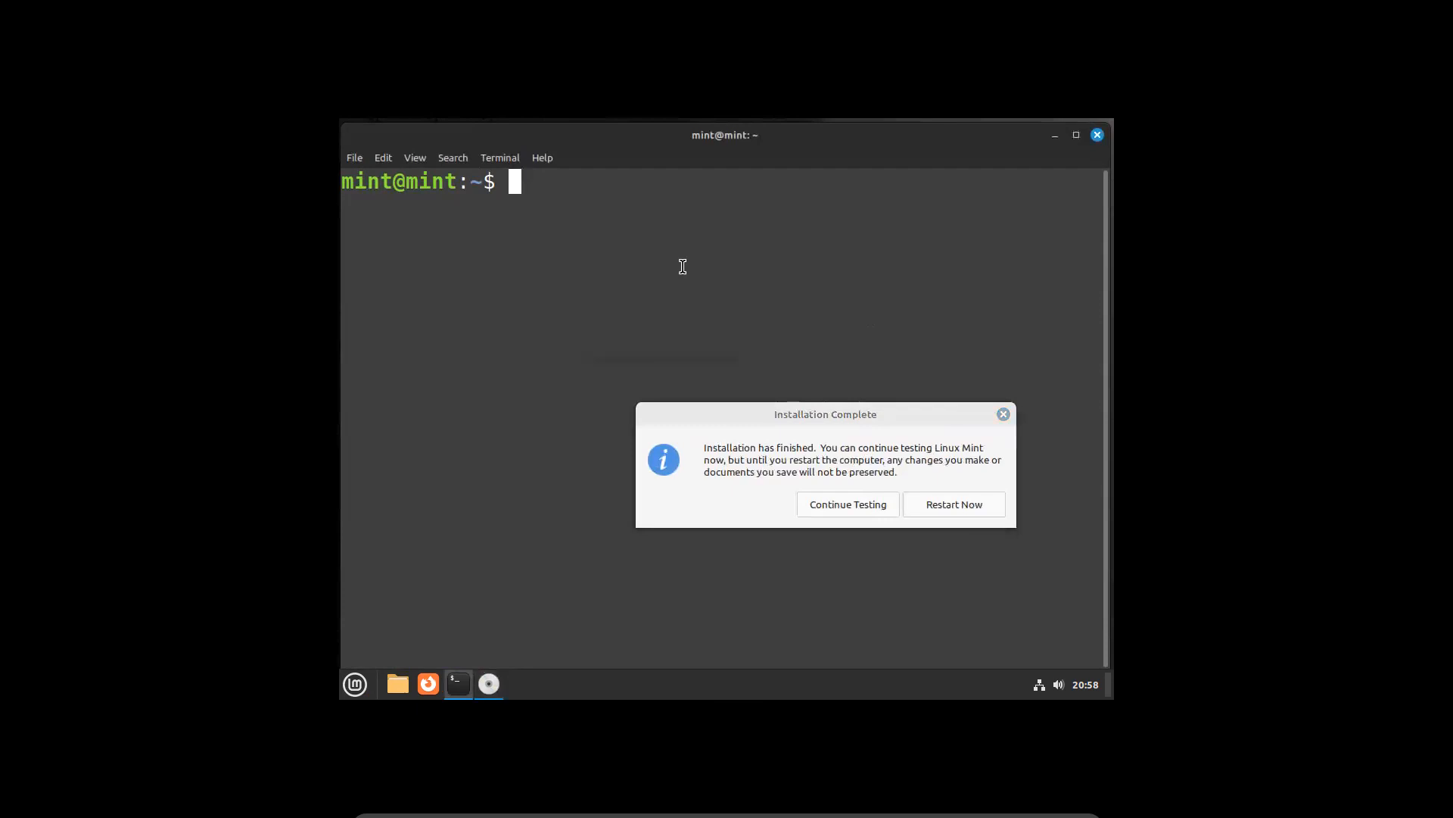
pyautogui.write('gcc --version')
pyautogui.press('Return')
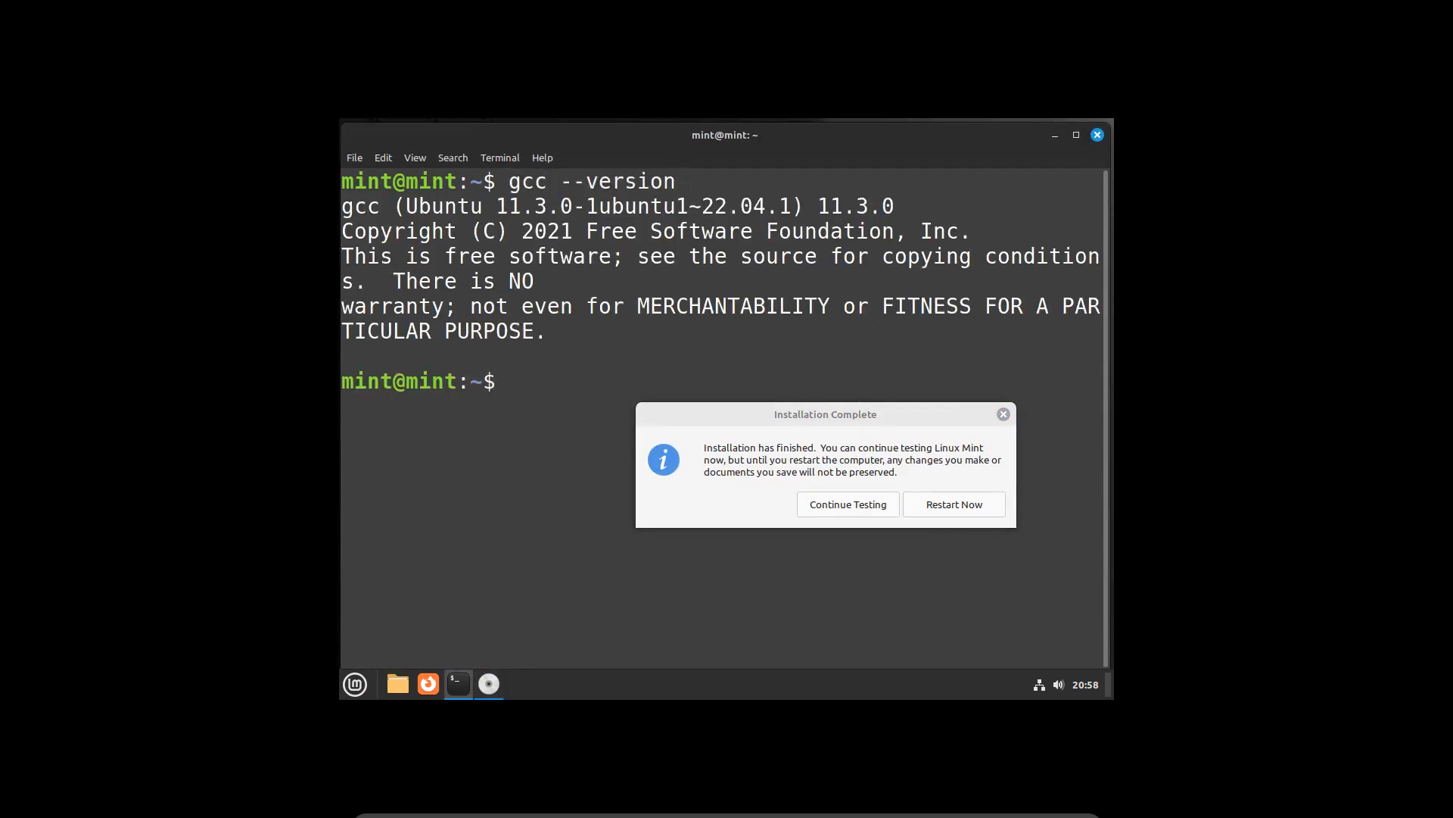
pyautogui.write('g++ --version')
pyautogui.press('Return')
pyautogui.write('c')
pyautogui.press('BackSpace')
pyautogui.write('clear')
pyautogui.press('Return')
pyautogui.write('g++ --version')
pyautogui.press('Return')
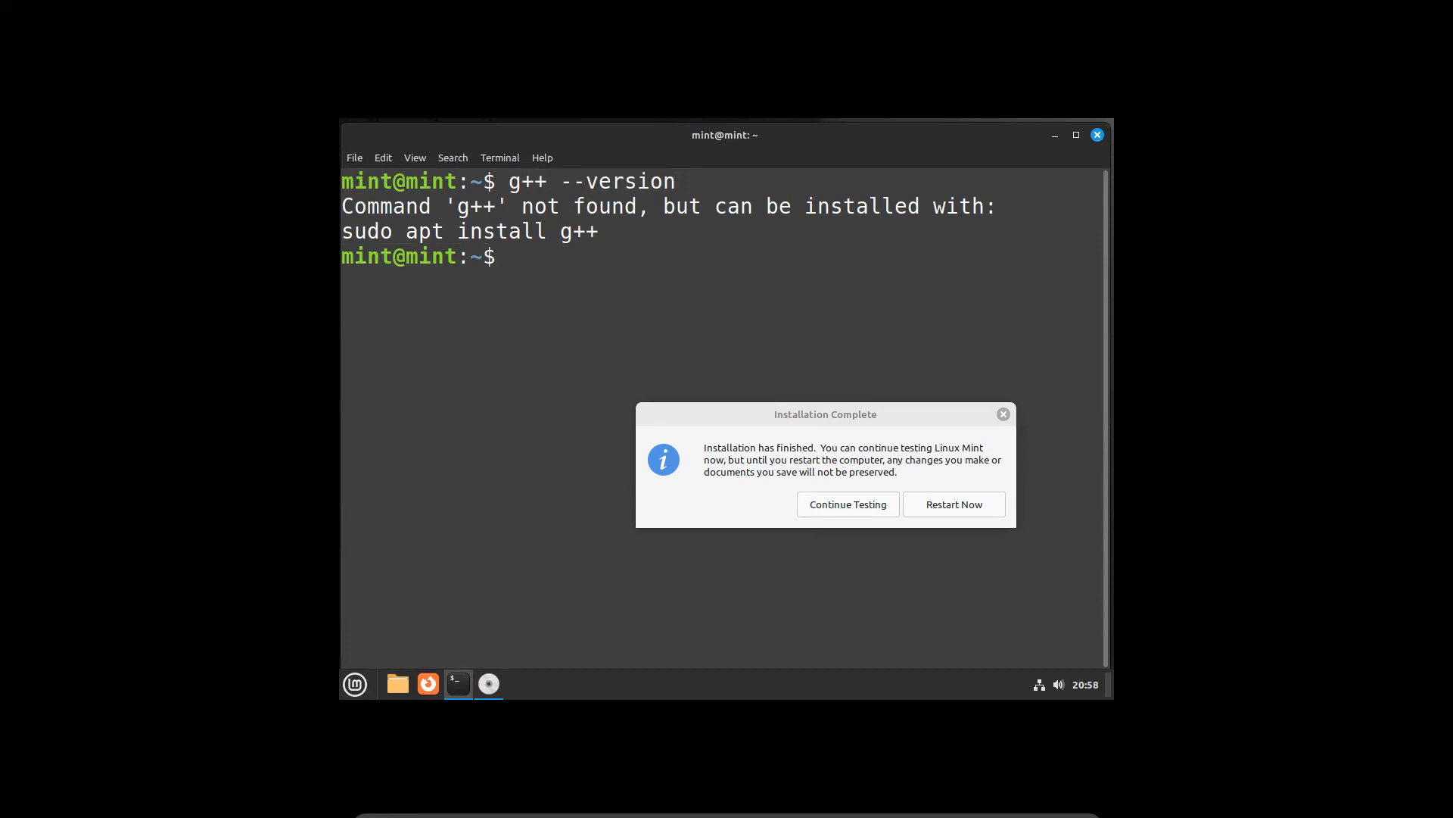
# Retry the compiler check as j++ --version and plain g++, clearing the screen after each
pyautogui.press('Up')
pyautogui.press('Left')
pyautogui.press('Left')
pyautogui.press('Left')
pyautogui.press('Left')
pyautogui.press('Left')
pyautogui.press('Left')
pyautogui.press('Left')
pyautogui.press('Left')
pyautogui.press('Left')
pyautogui.press('Left')
pyautogui.press('Left')
pyautogui.press('Left')
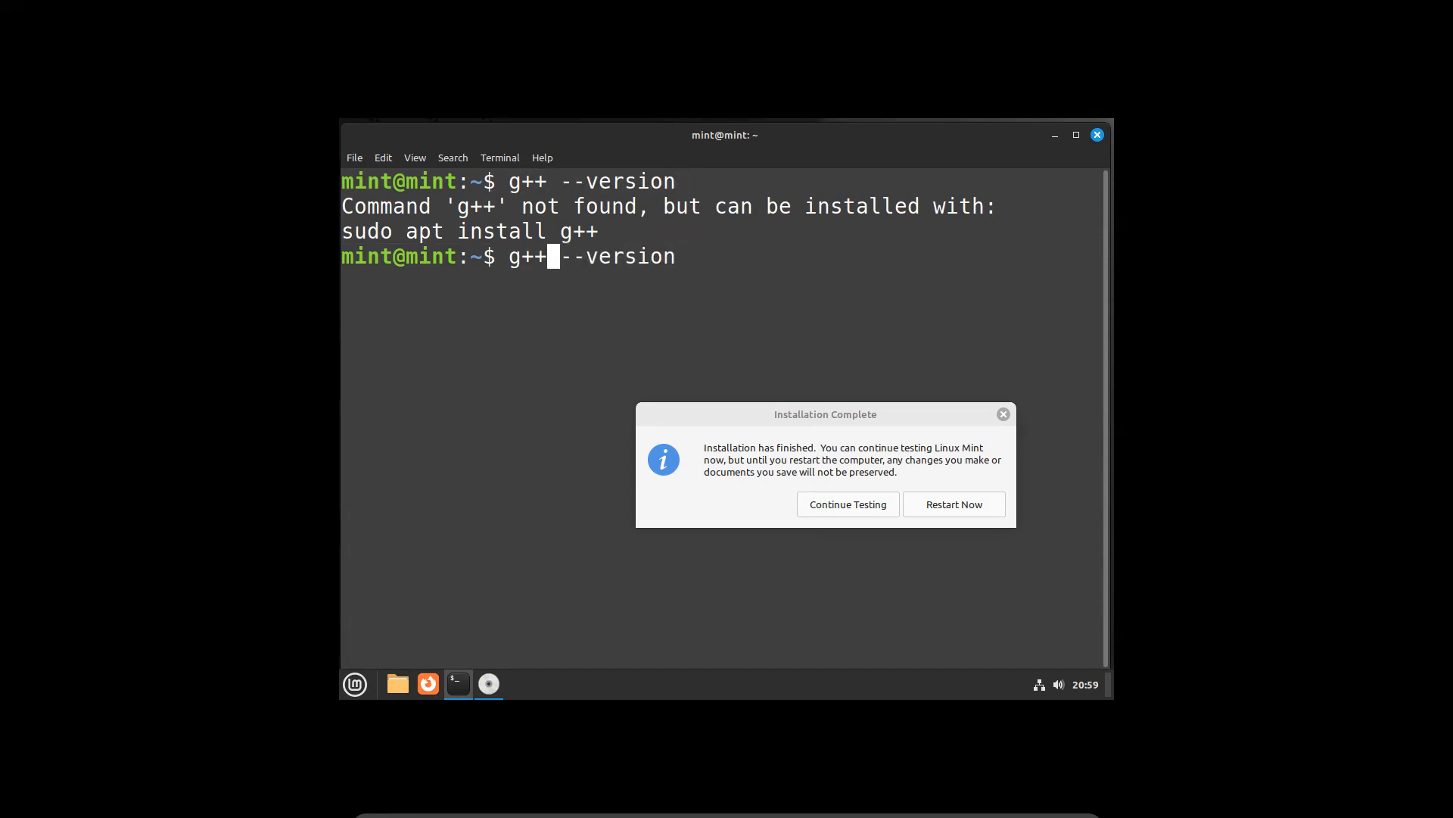
pyautogui.press('BackSpace')
pyautogui.write('j')
pyautogui.press('Return')
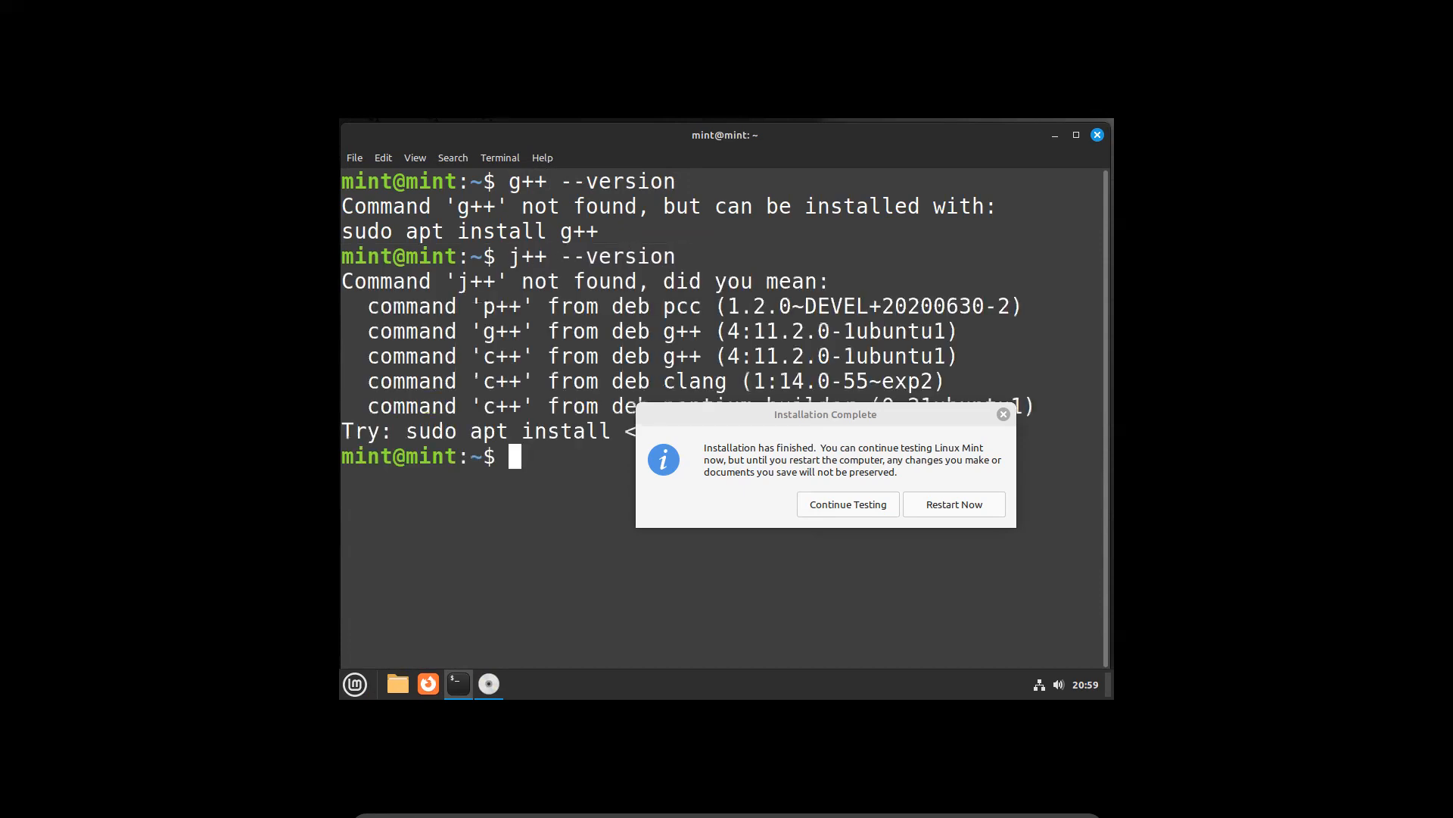
pyautogui.write('clear')
pyautogui.press('Return')
pyautogui.write('g++')
pyautogui.press('Return')
pyautogui.write('clear')
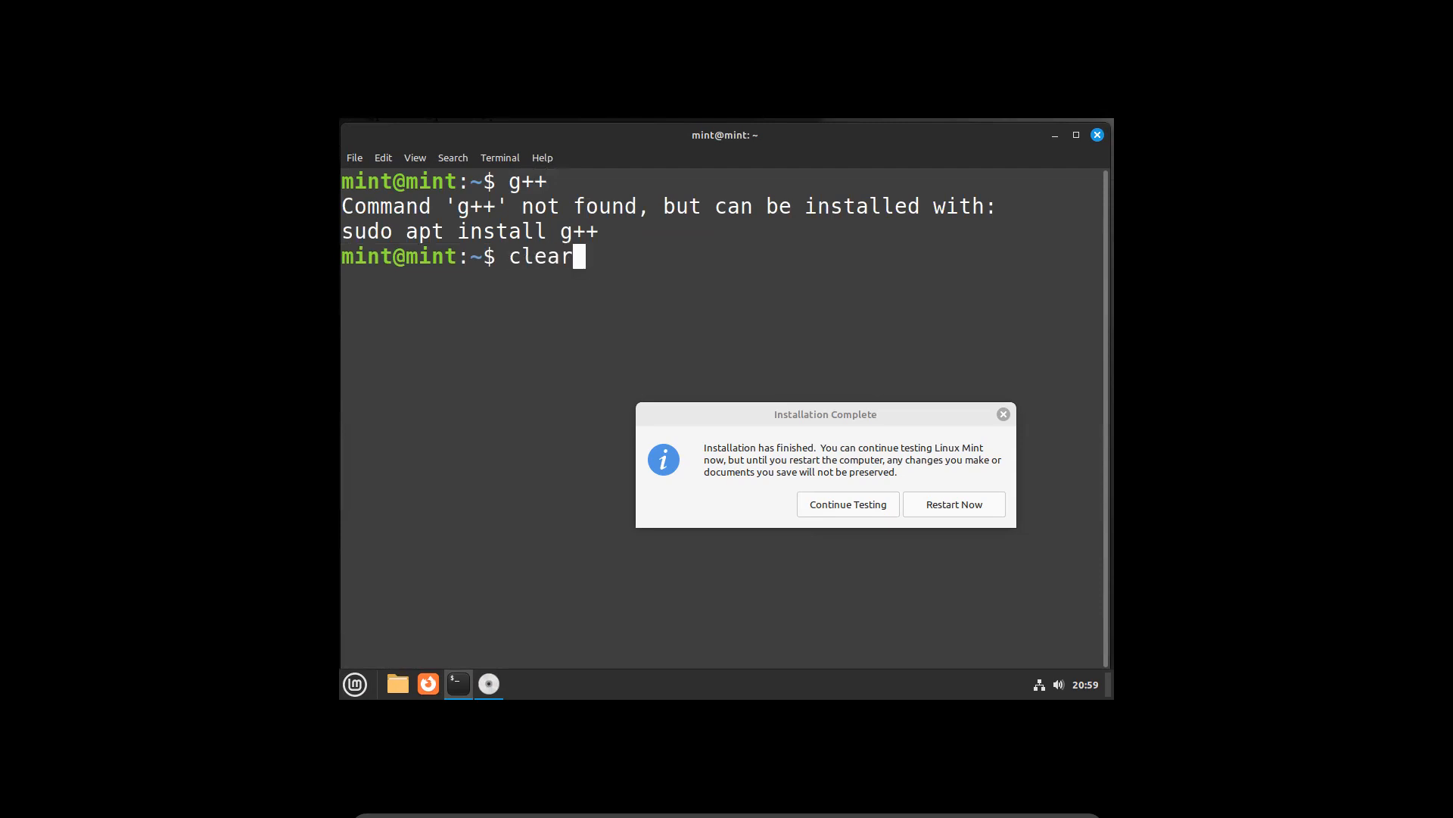
pyautogui.press('Return')
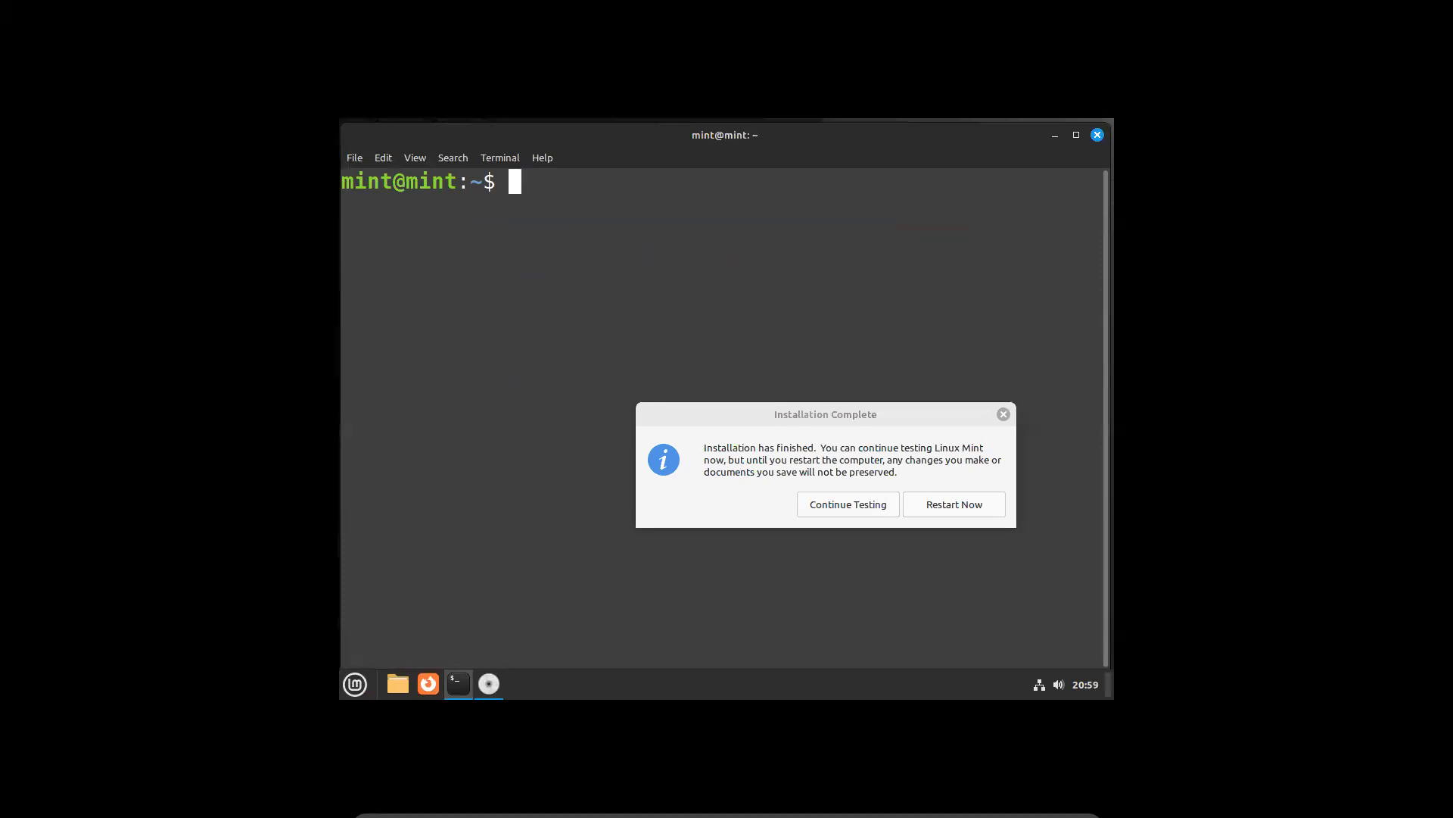
# Run python3 --version to show Python 3.10.6, then exit the terminal
pyautogui.write('python3 --version')
pyautogui.press('Return')
pyautogui.write('exit')
pyautogui.press('Return')
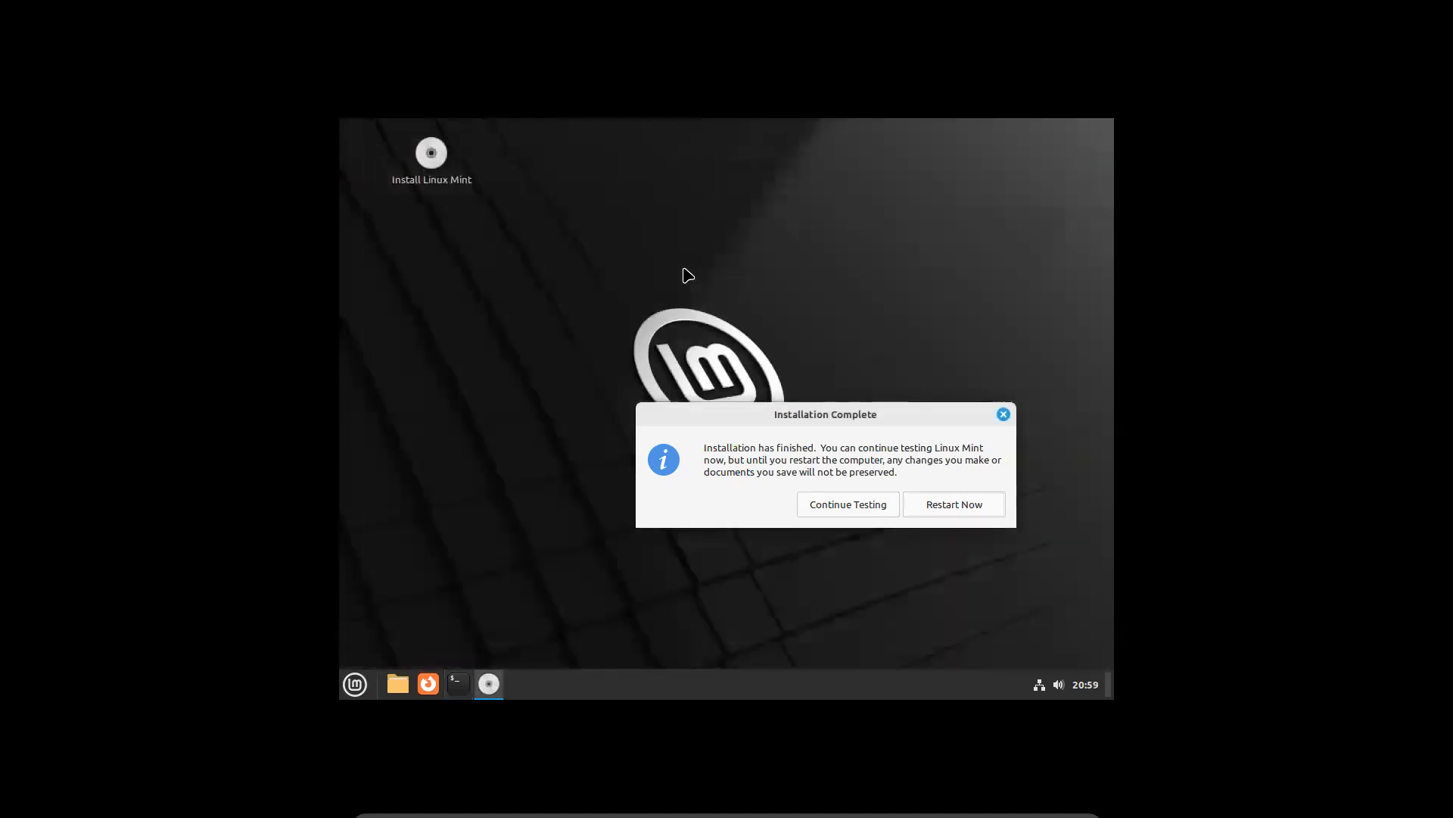
# Restart into the installed Mint and log in with the account password
pyautogui.click(943, 512)
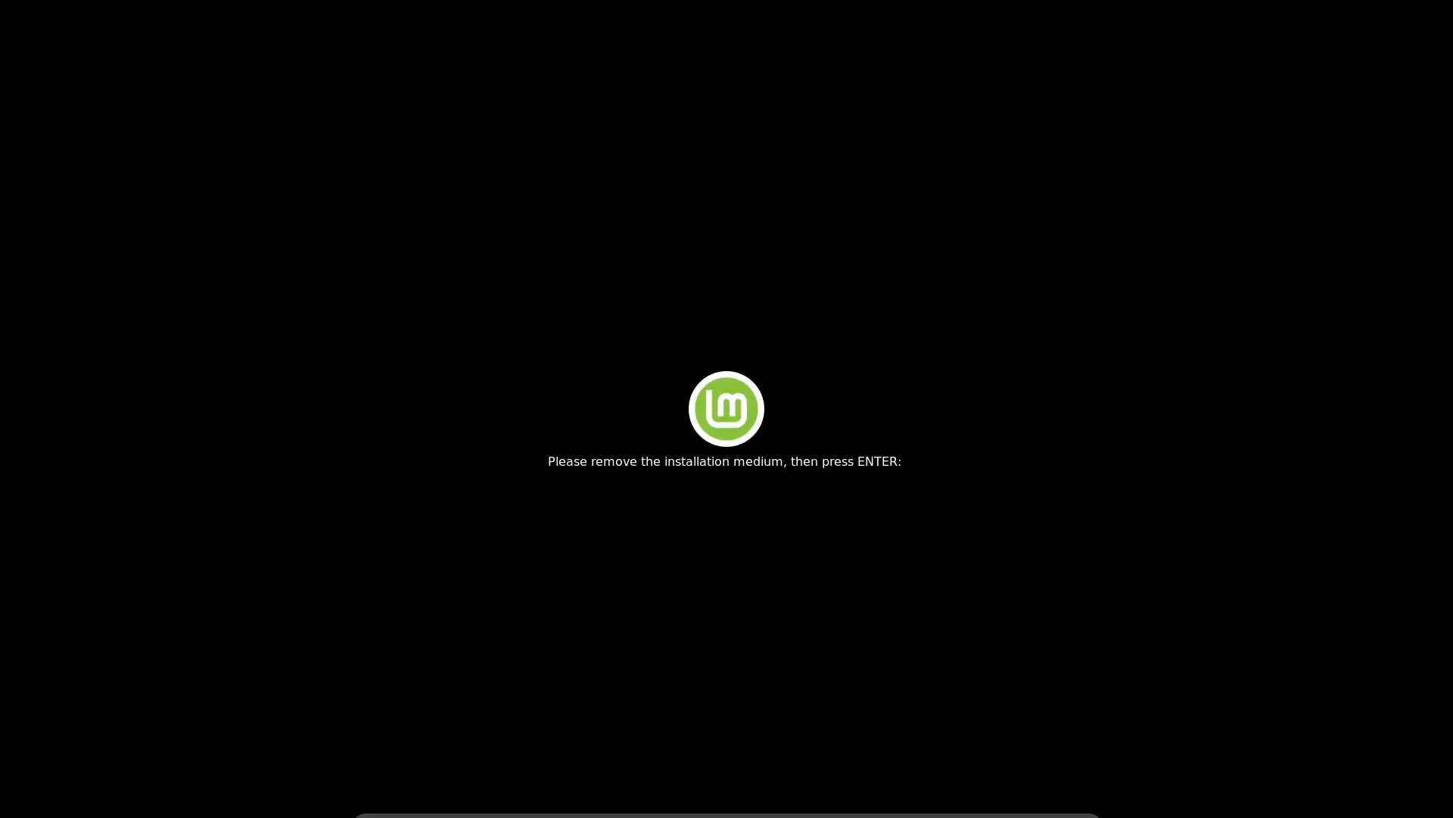
pyautogui.press('Return')
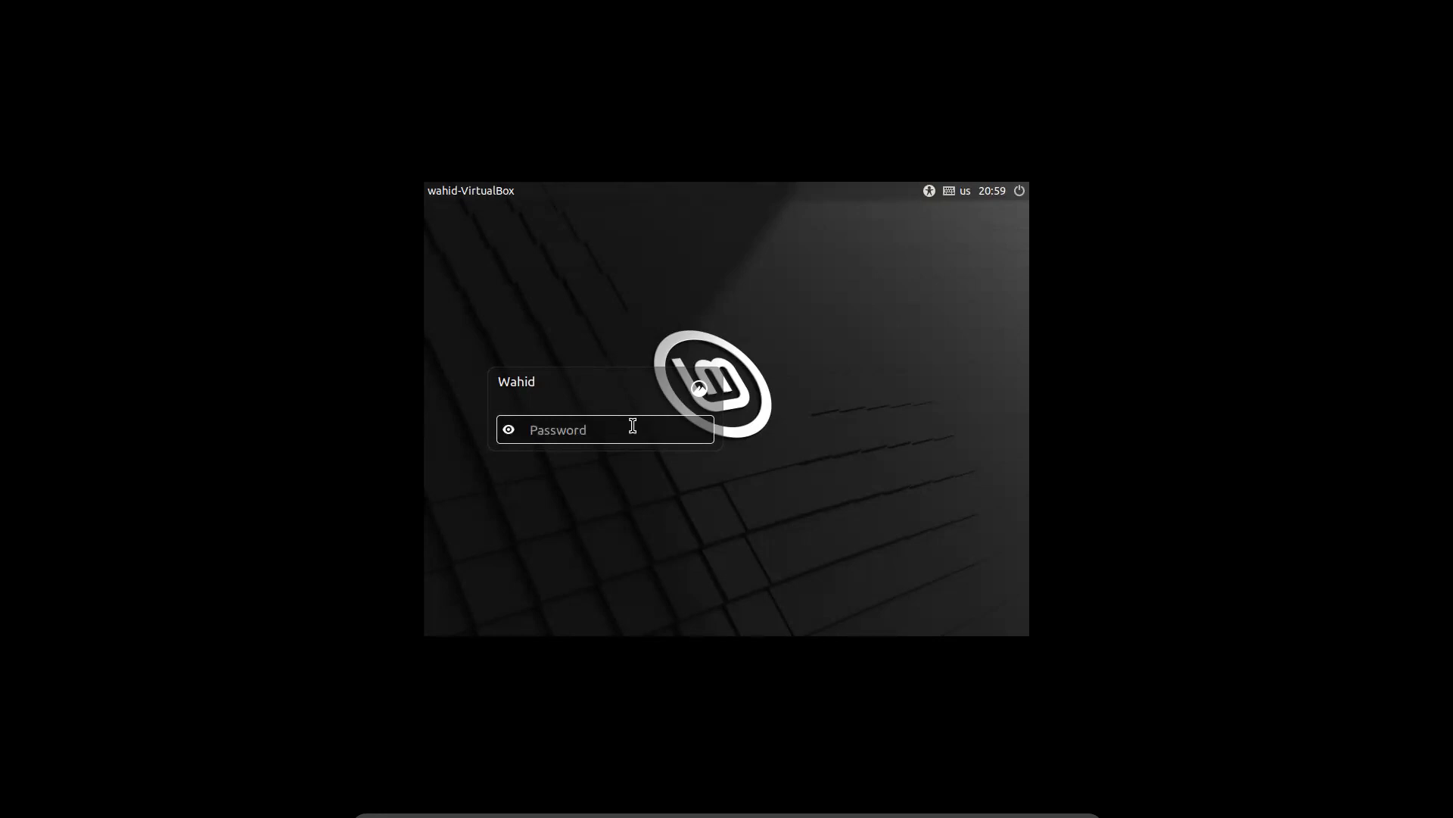
pyautogui.write('••••••••')
pyautogui.press('Return')
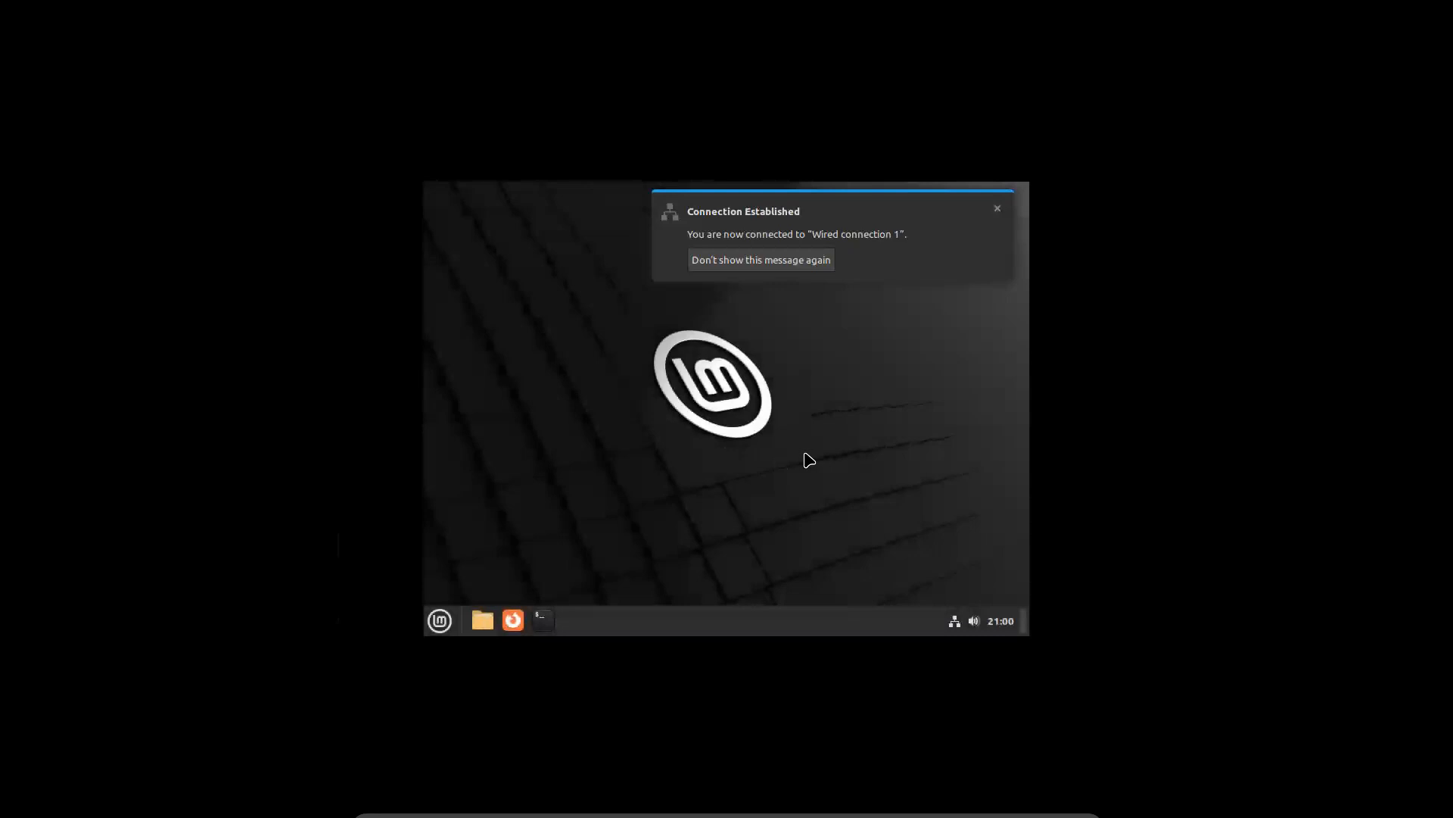
# Dismiss the Connection Established notice, close the Welcome window, and open the desktop menu
pyautogui.click(996, 210)
pyautogui.click(795, 418)
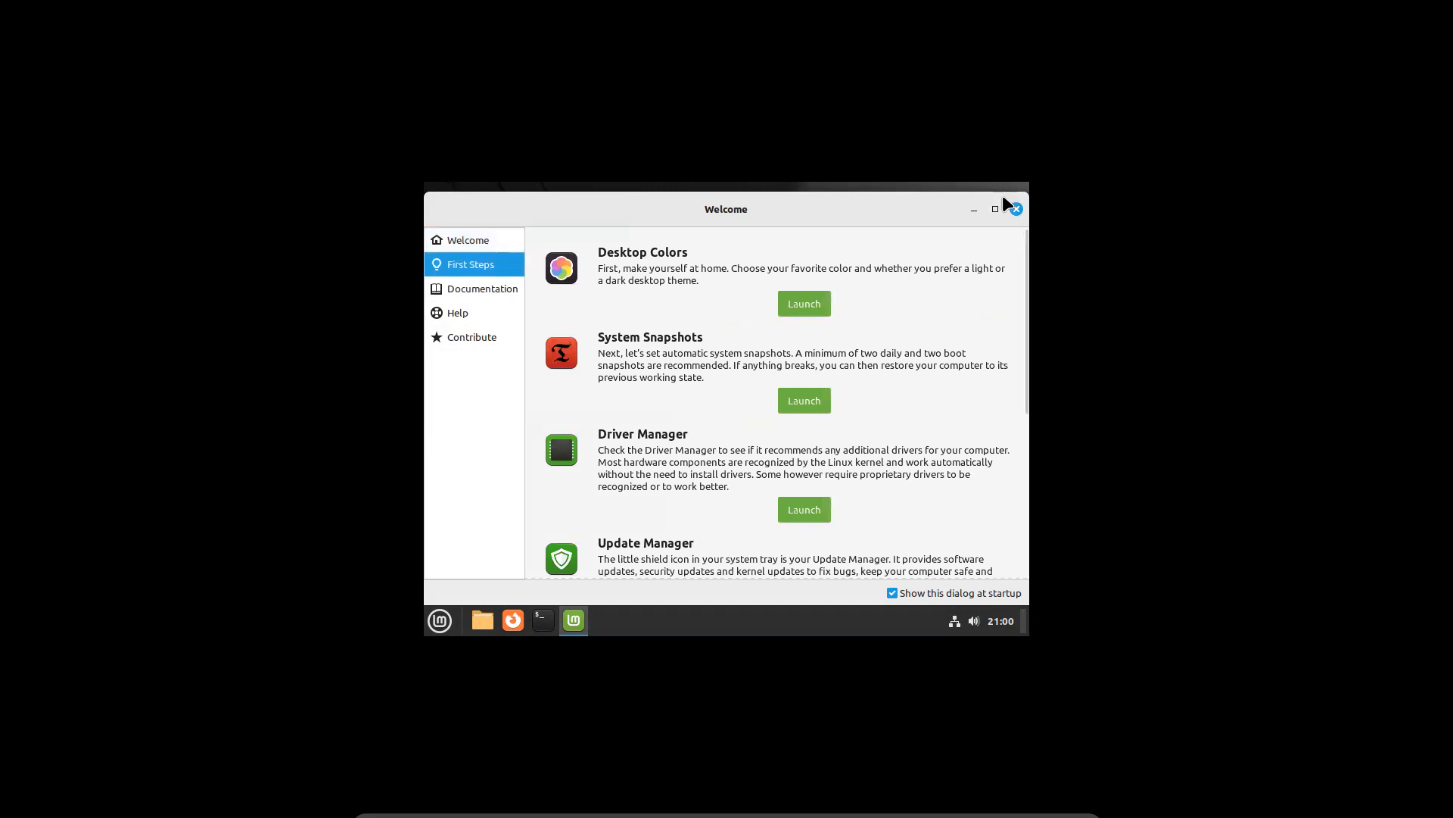
pyautogui.click(1016, 208)
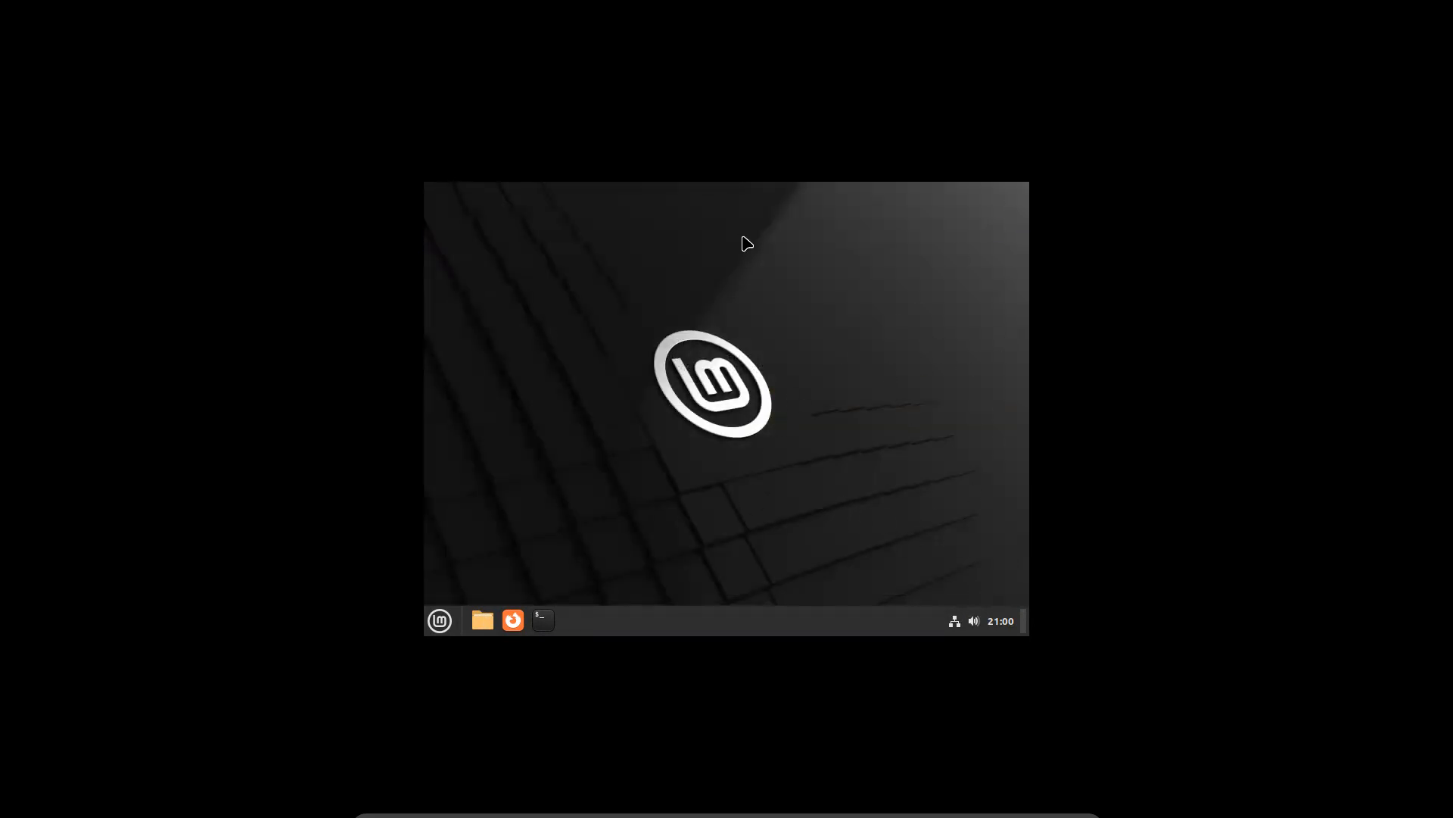
pyautogui.rightClick(812, 292)
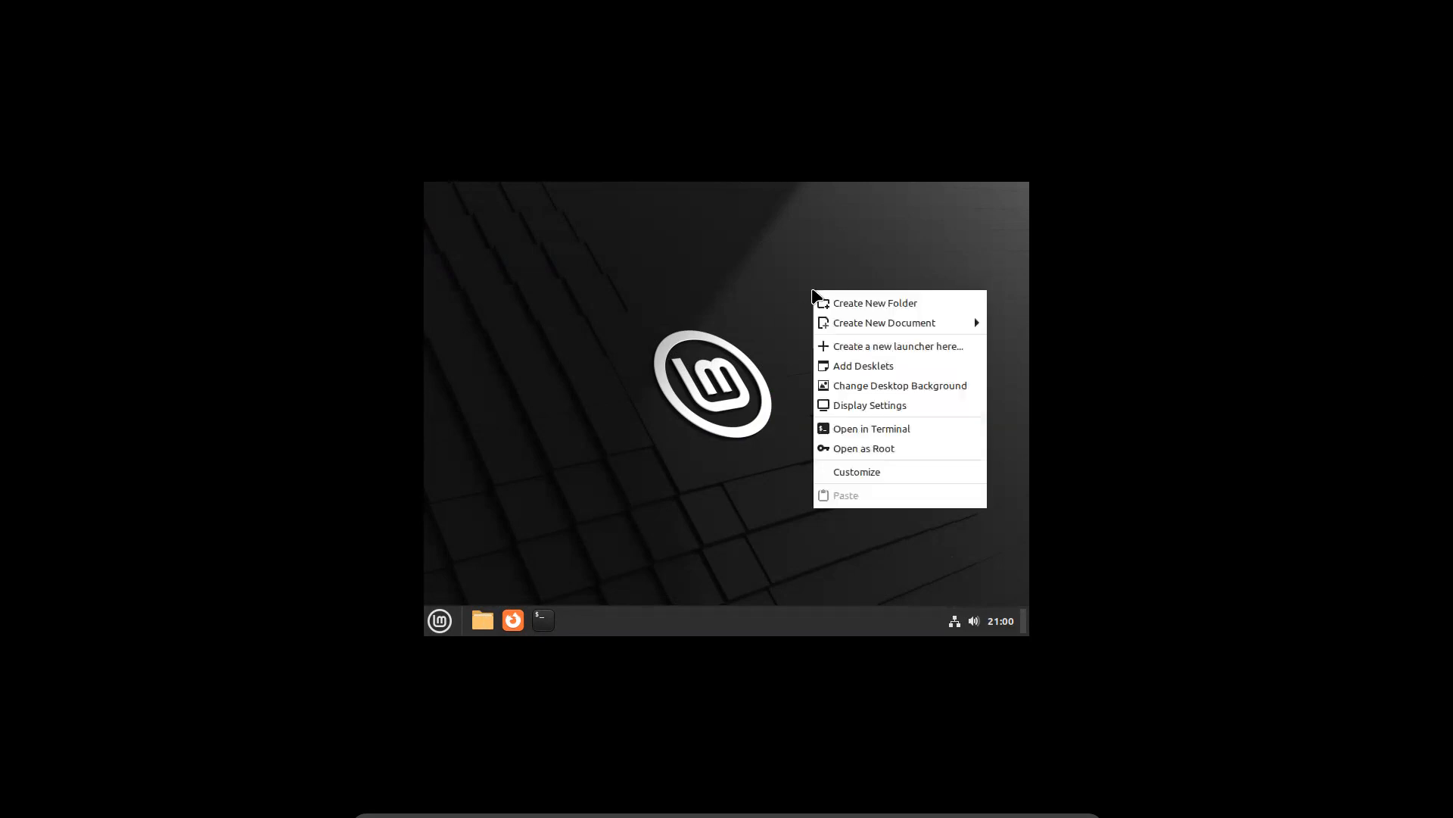
pyautogui.click(910, 407)
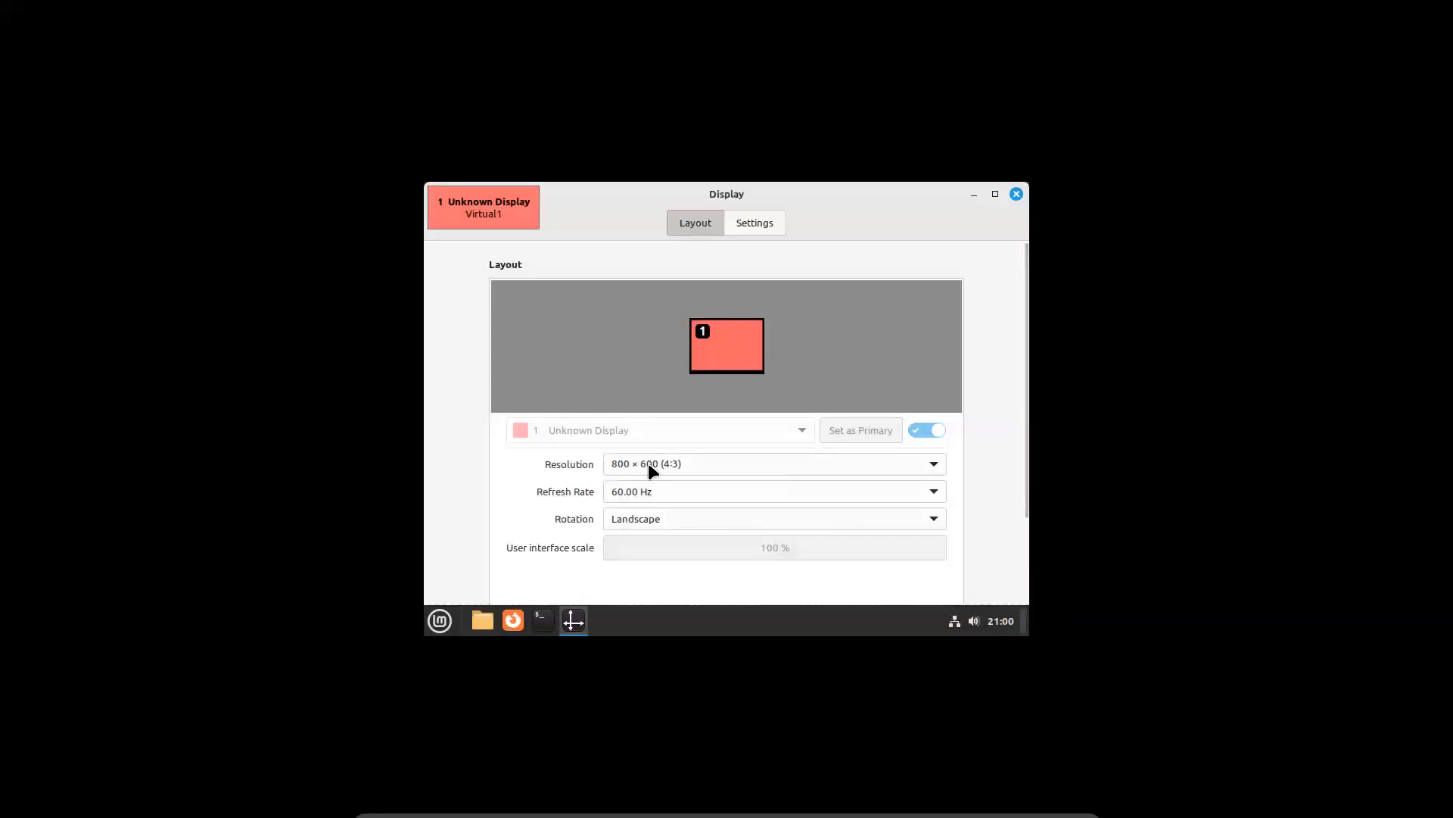
pyautogui.click(692, 464)
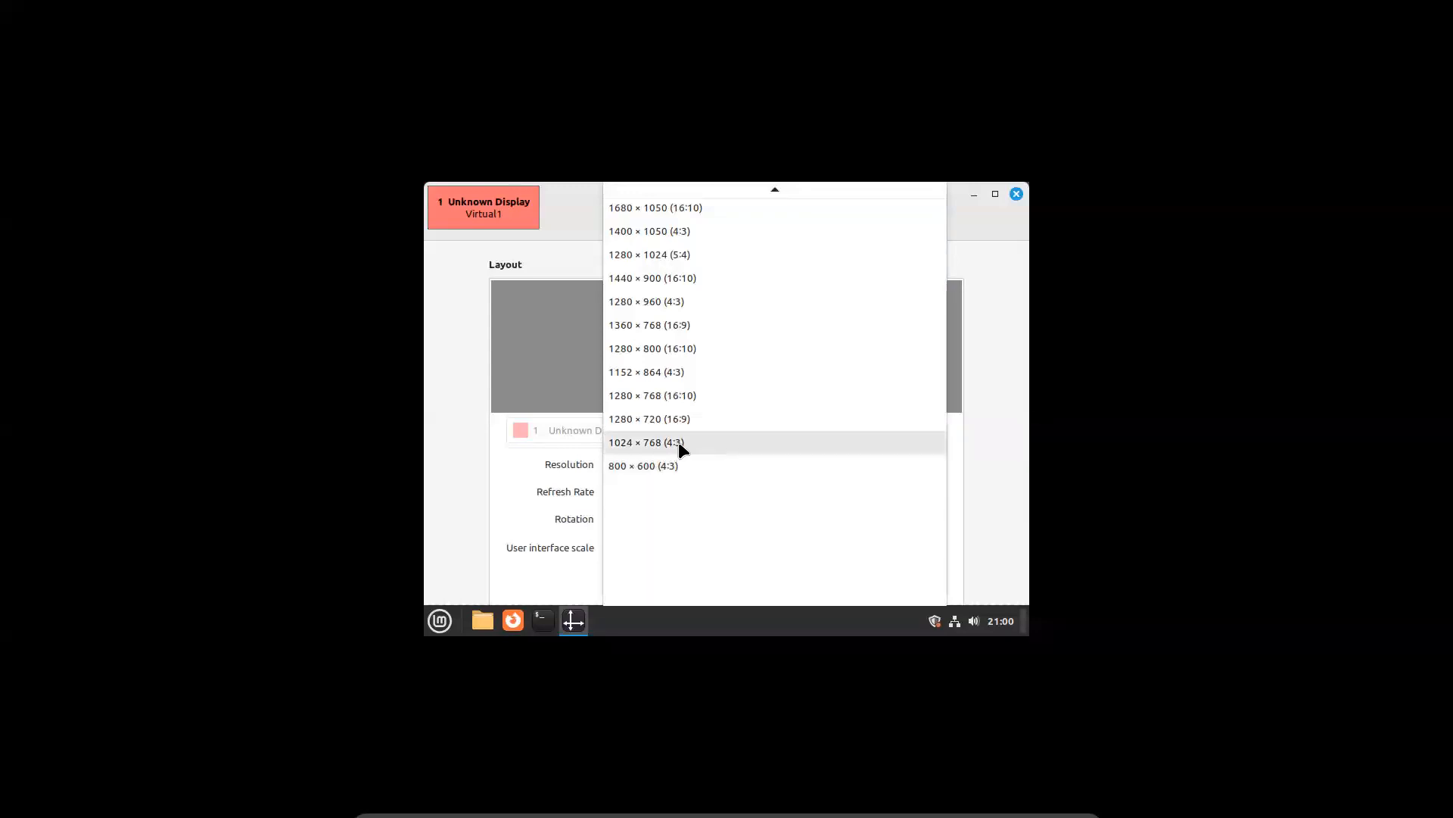
pyautogui.click(679, 443)
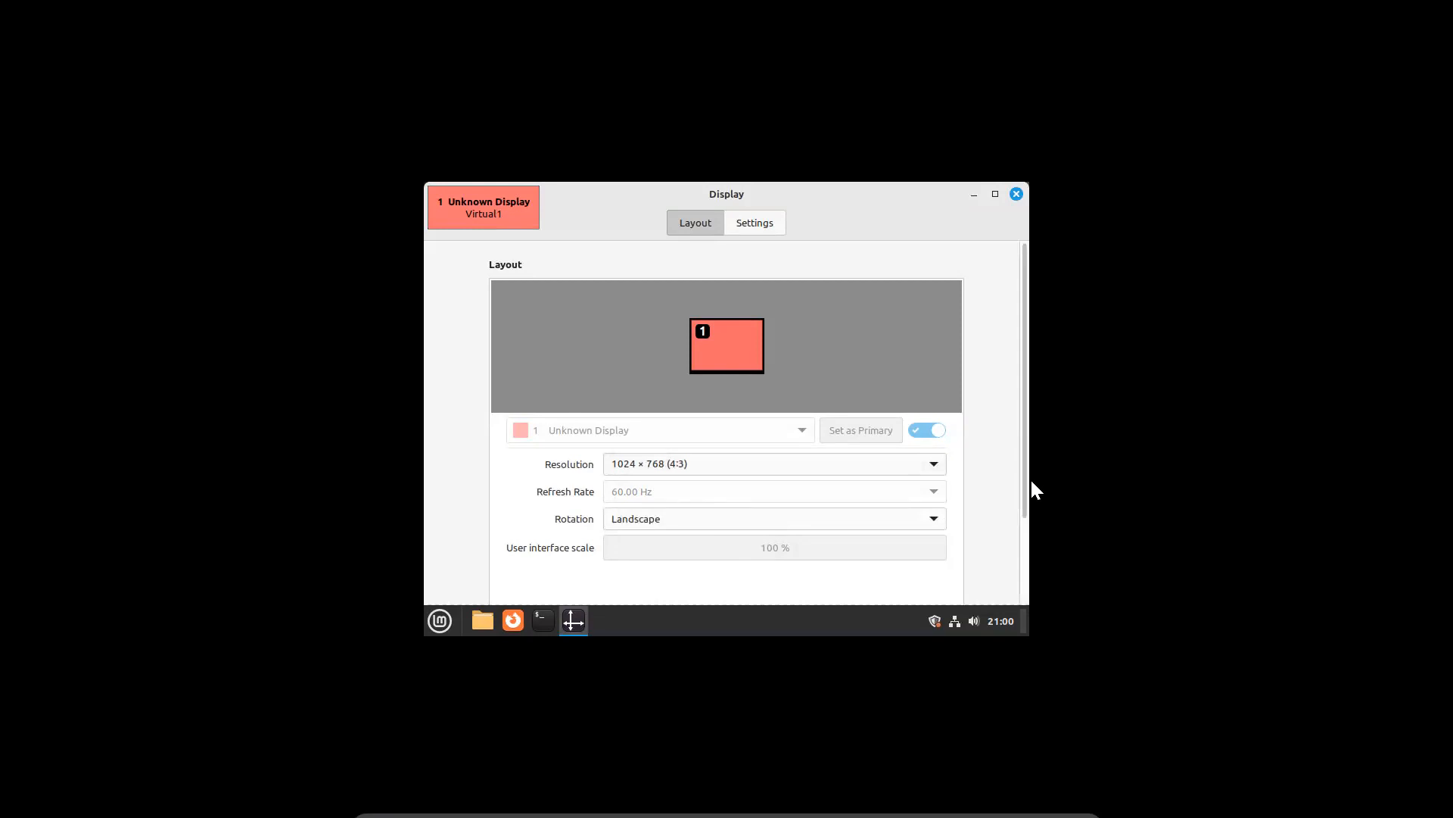
pyautogui.moveTo(1025, 500); pyautogui.dragTo(1048, 604)
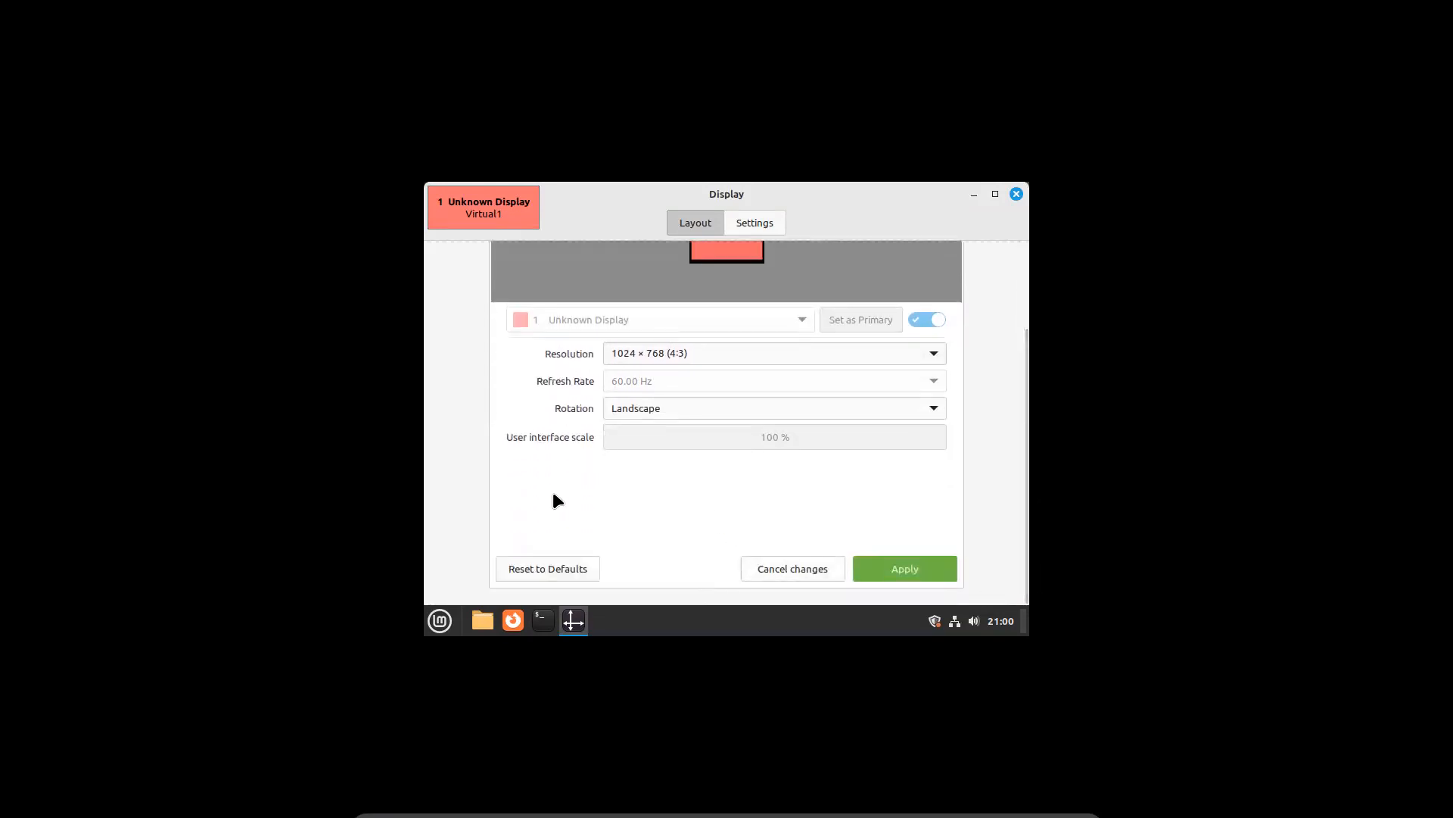
pyautogui.click(687, 352)
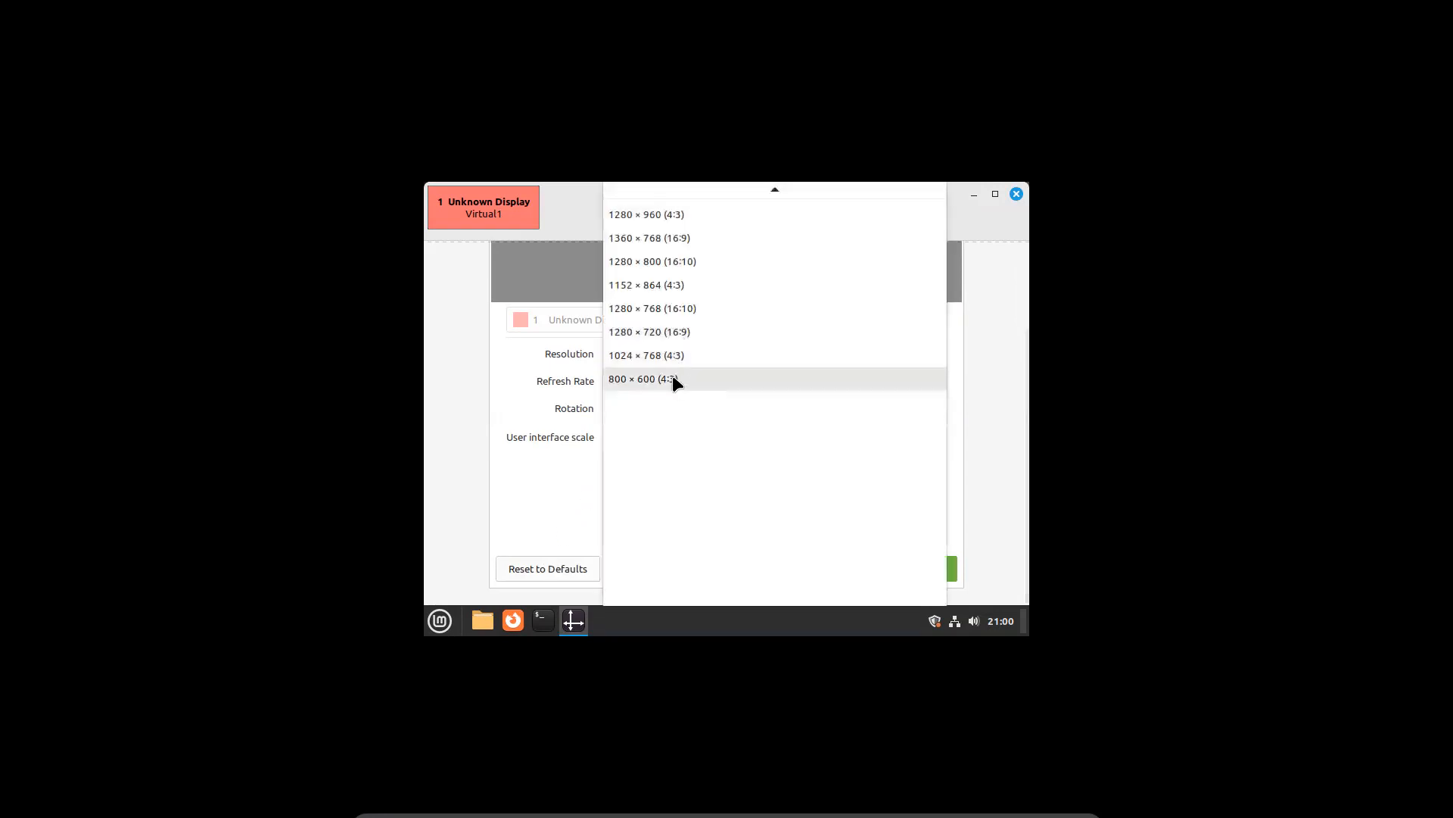
pyautogui.click(673, 376)
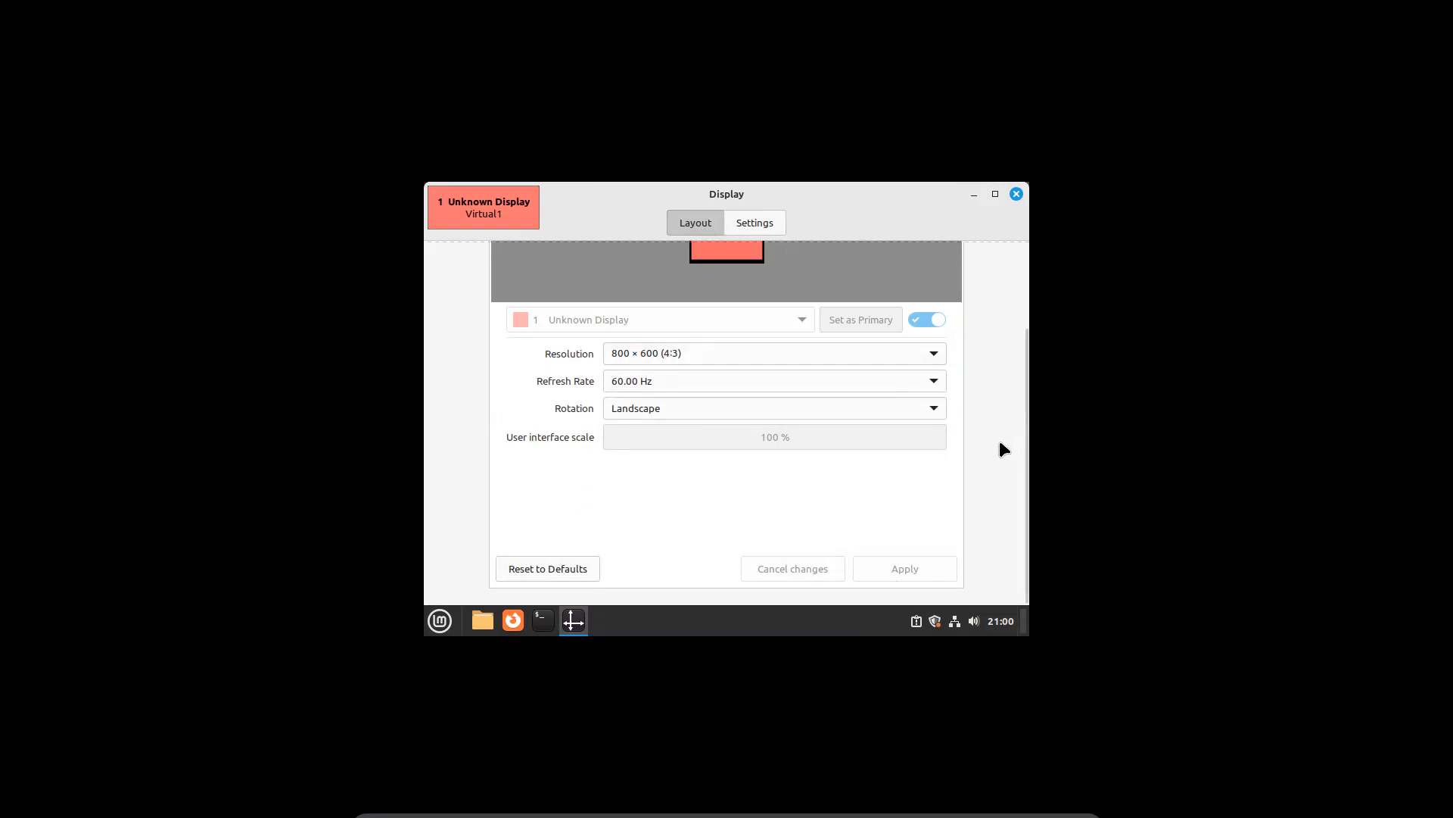
pyautogui.click(694, 359)
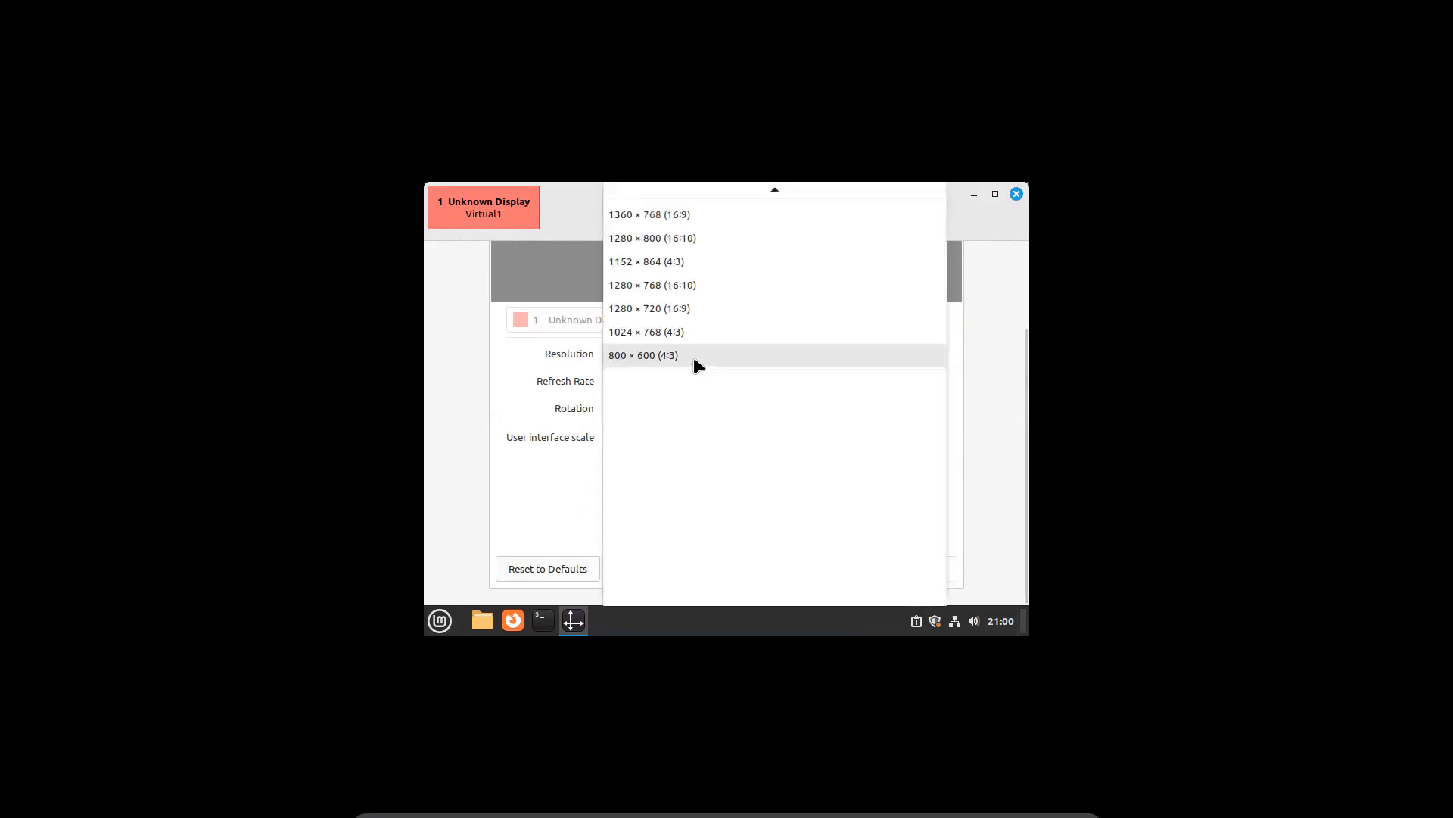
pyautogui.click(694, 359)
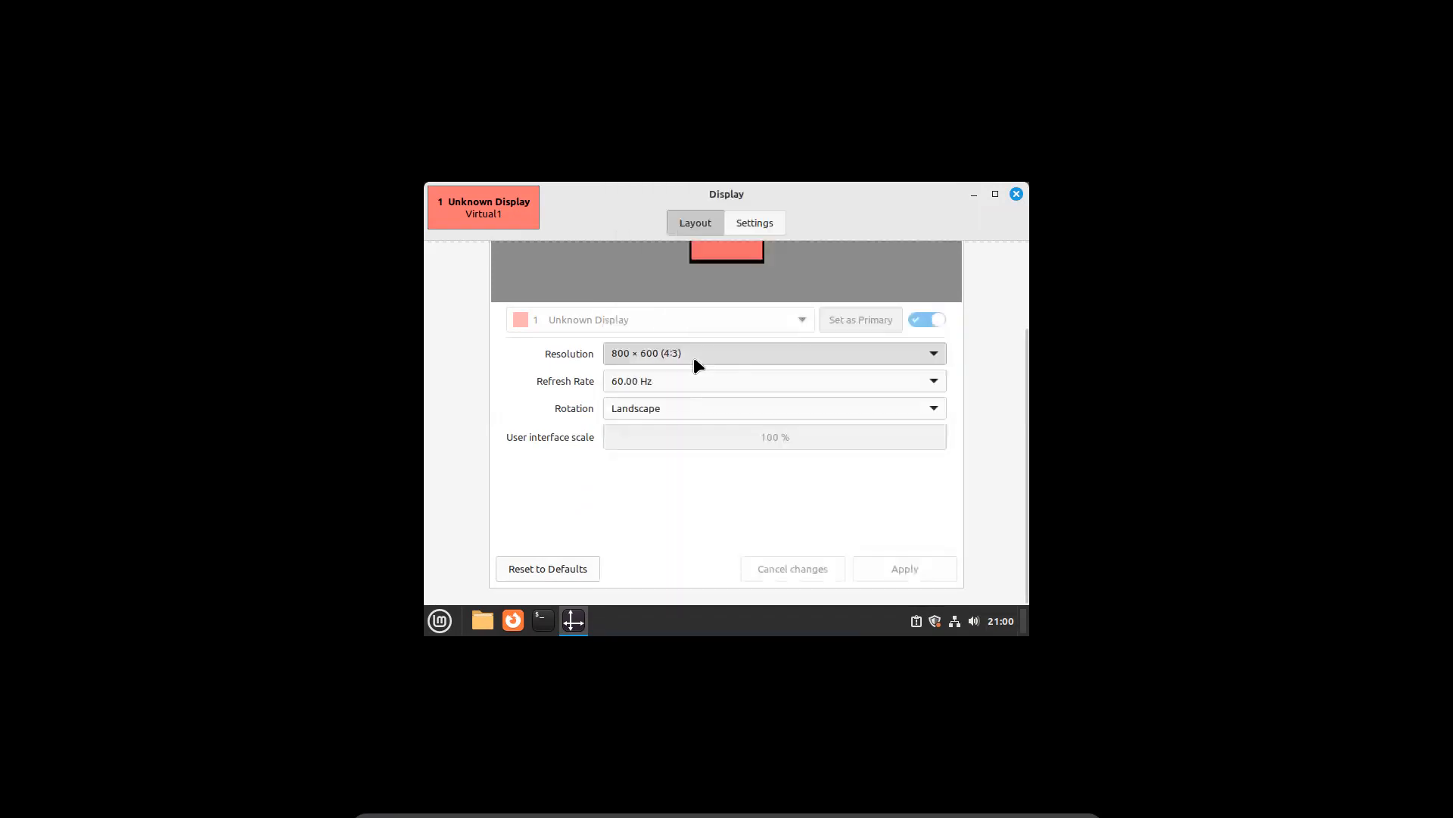
pyautogui.click(1016, 194)
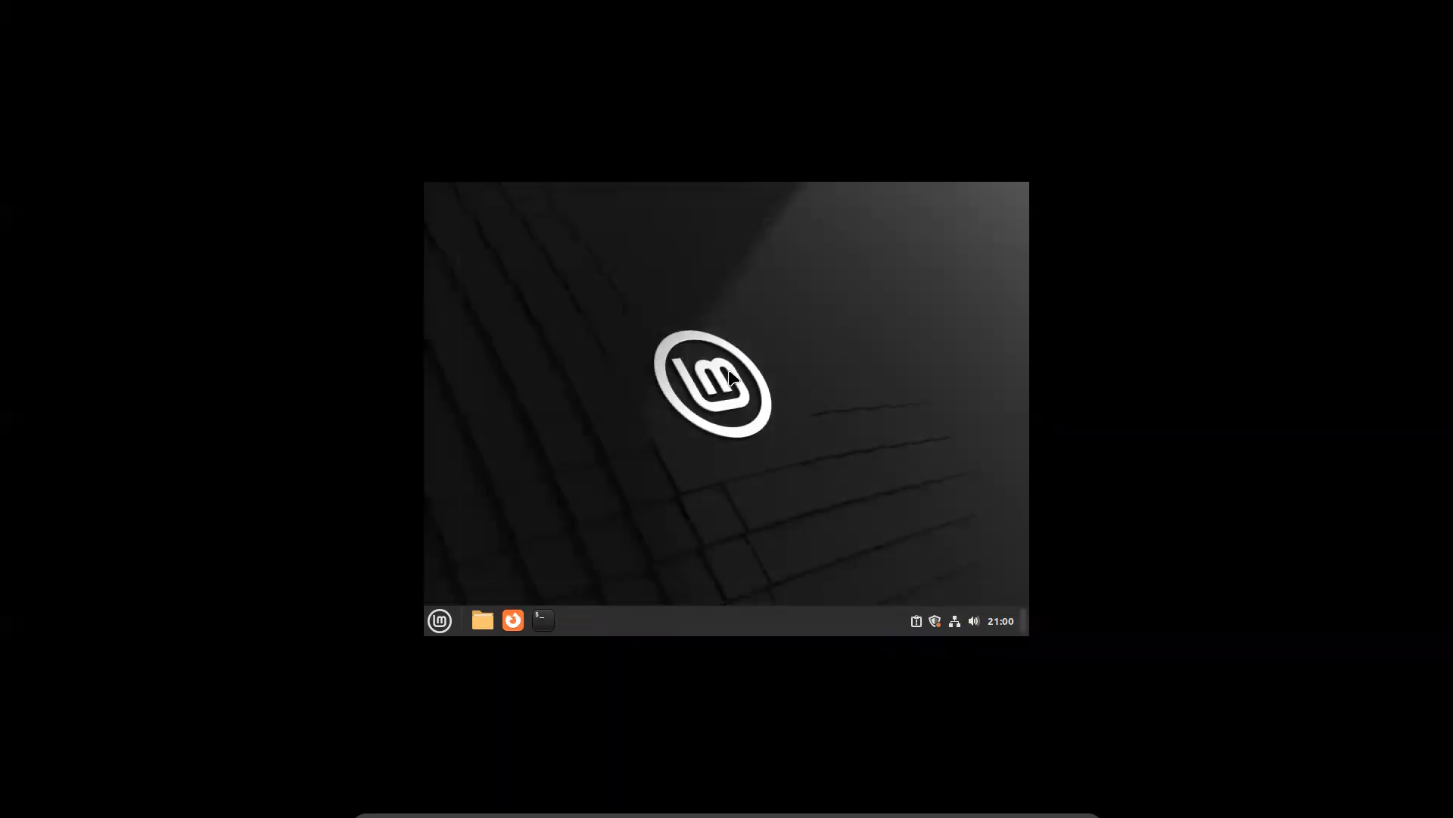
# Open an enlarged terminal and run cat /etc/os-release and uptime
pyautogui.click(541, 622)
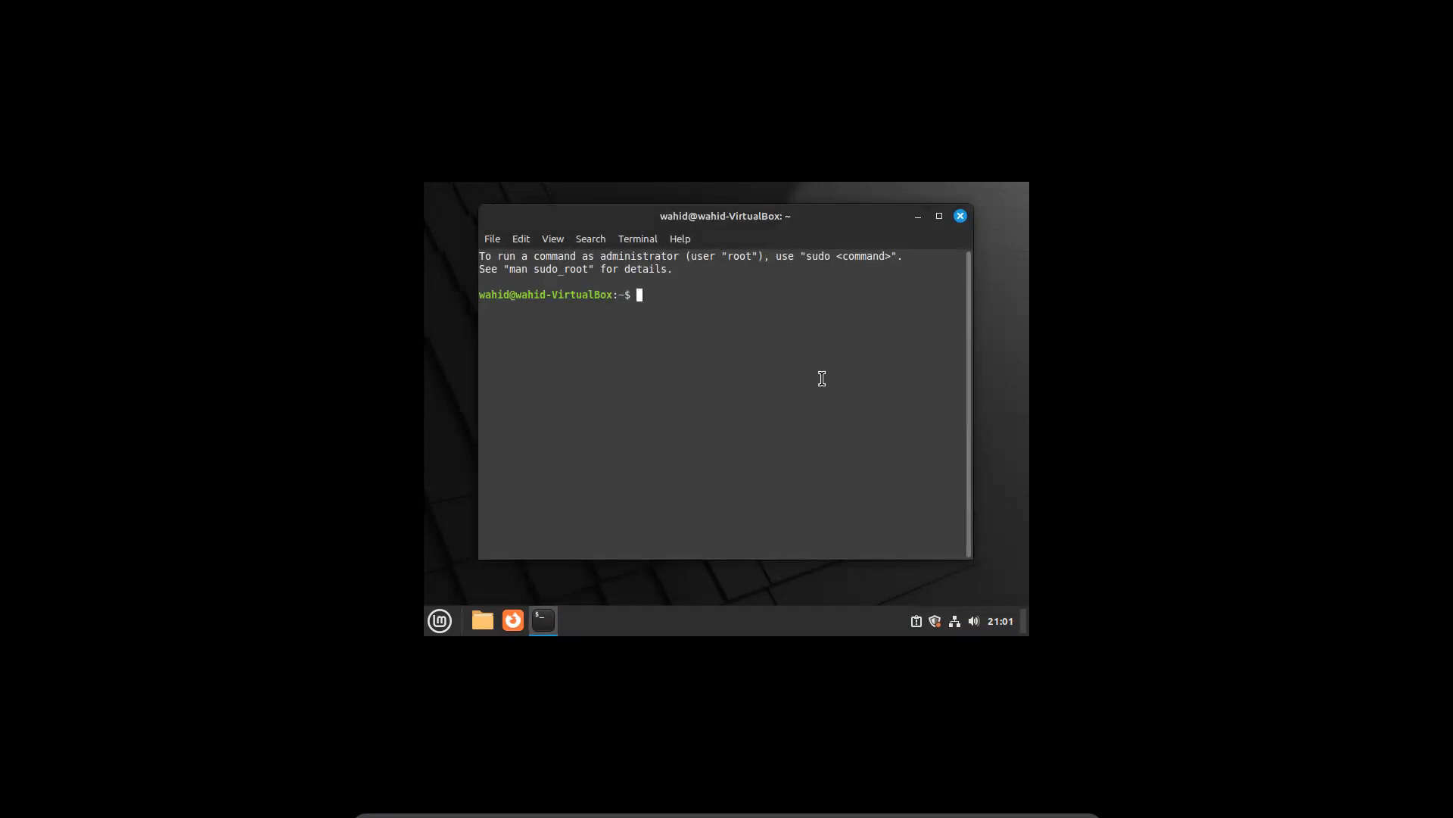
pyautogui.hotkey('ctrl', '+')
pyautogui.hotkey('ctrl', '+')
pyautogui.hotkey('ctrl', '+')
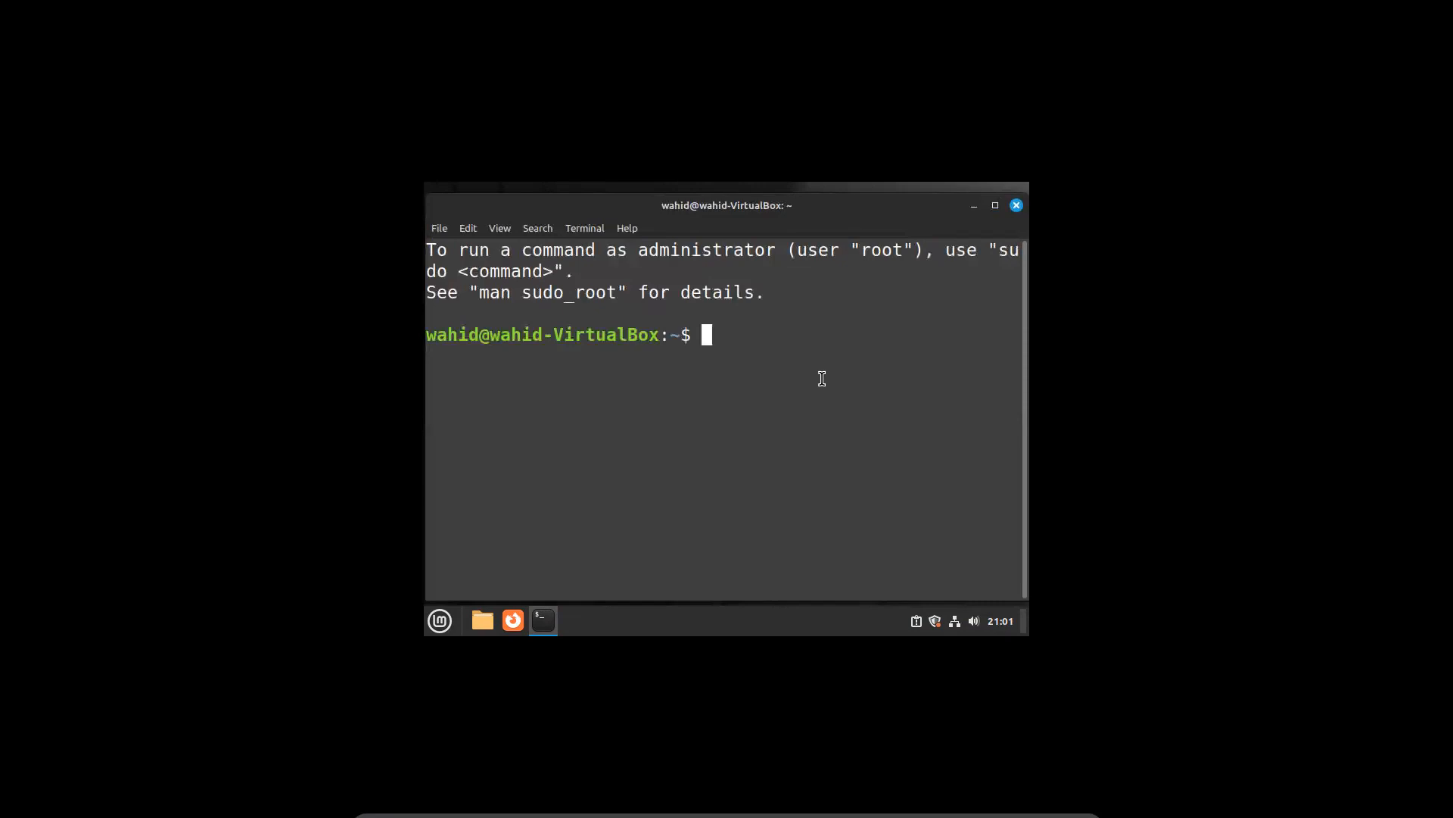
pyautogui.write('clear')
pyautogui.press('Return')
pyautogui.write('cat /etc/os-release')
pyautogui.press('Return')
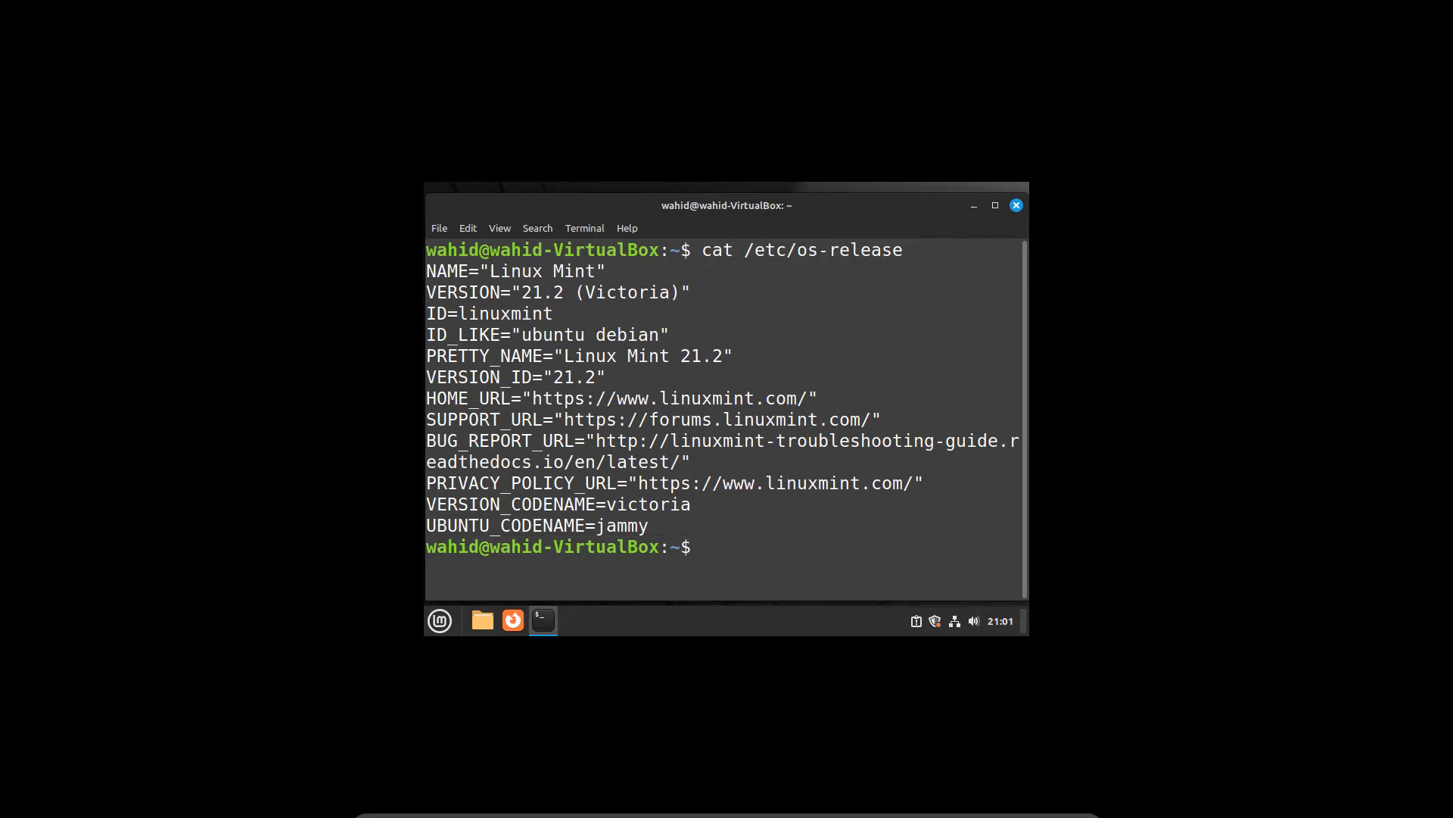
pyautogui.write('uptime')
pyautogui.press('Return')
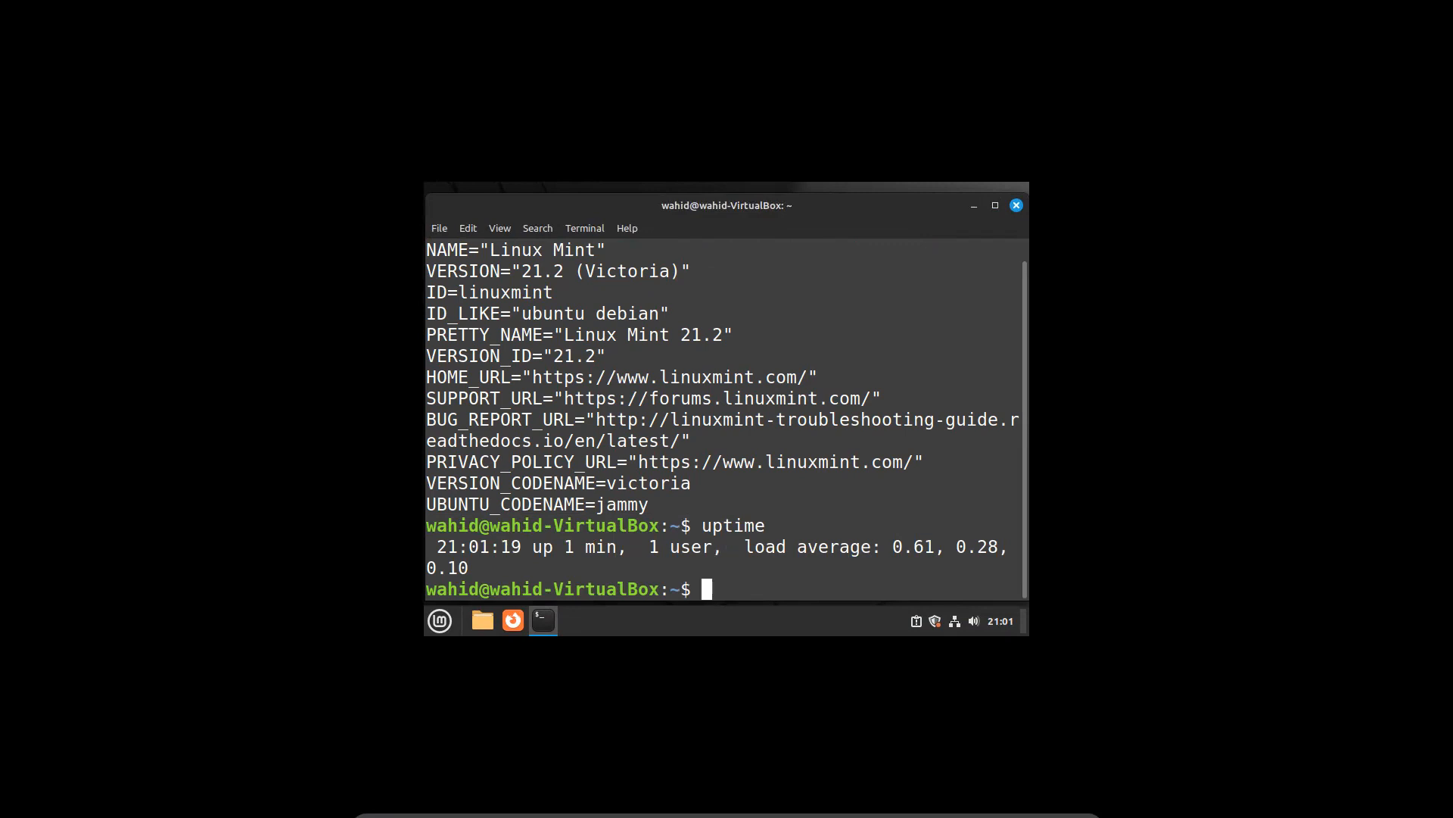
# Clear the screen and run uname -a and hostnamectl
pyautogui.write('clear')
pyautogui.press('Return')
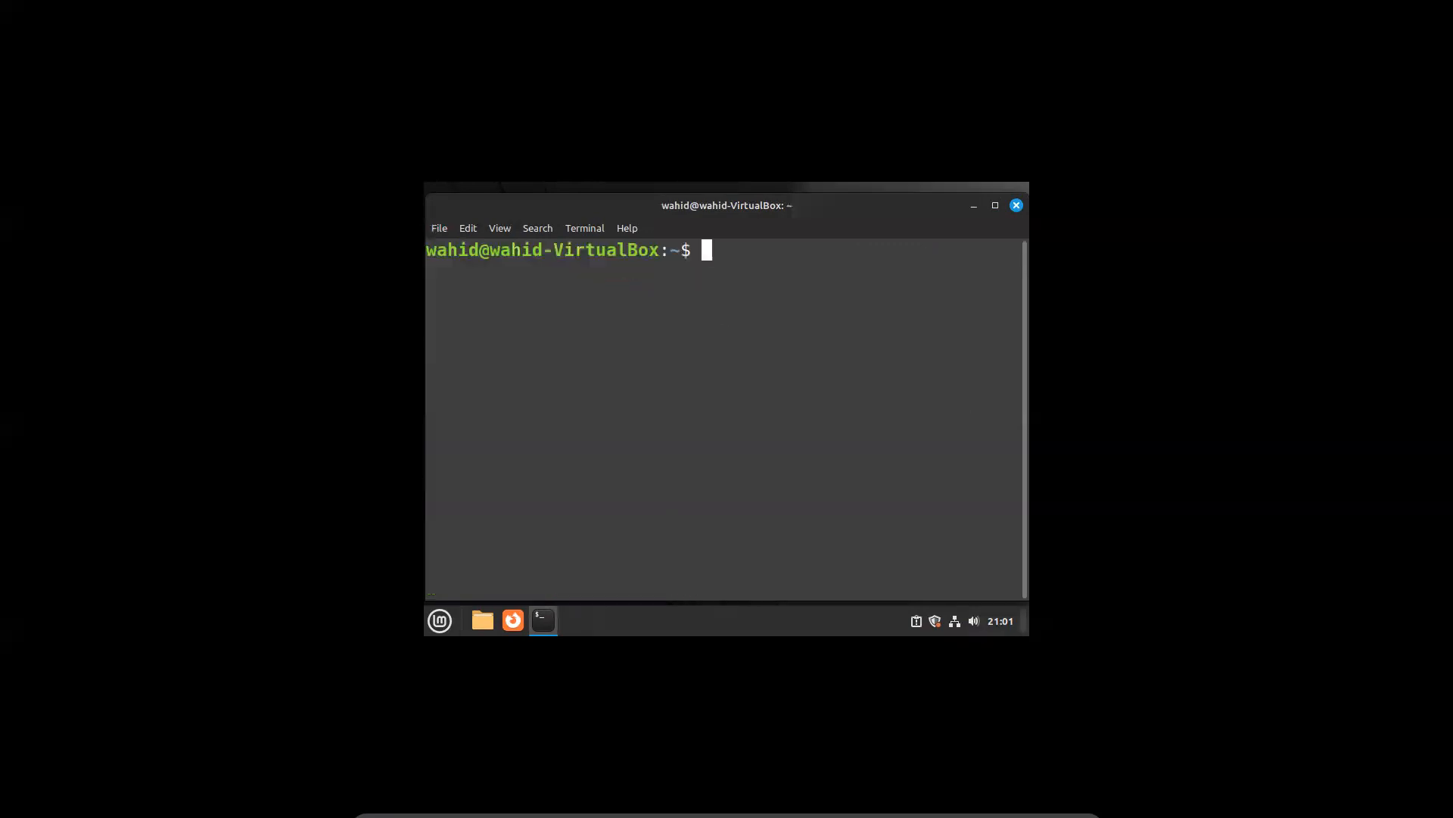
pyautogui.write('uname -a')
pyautogui.press('Return')
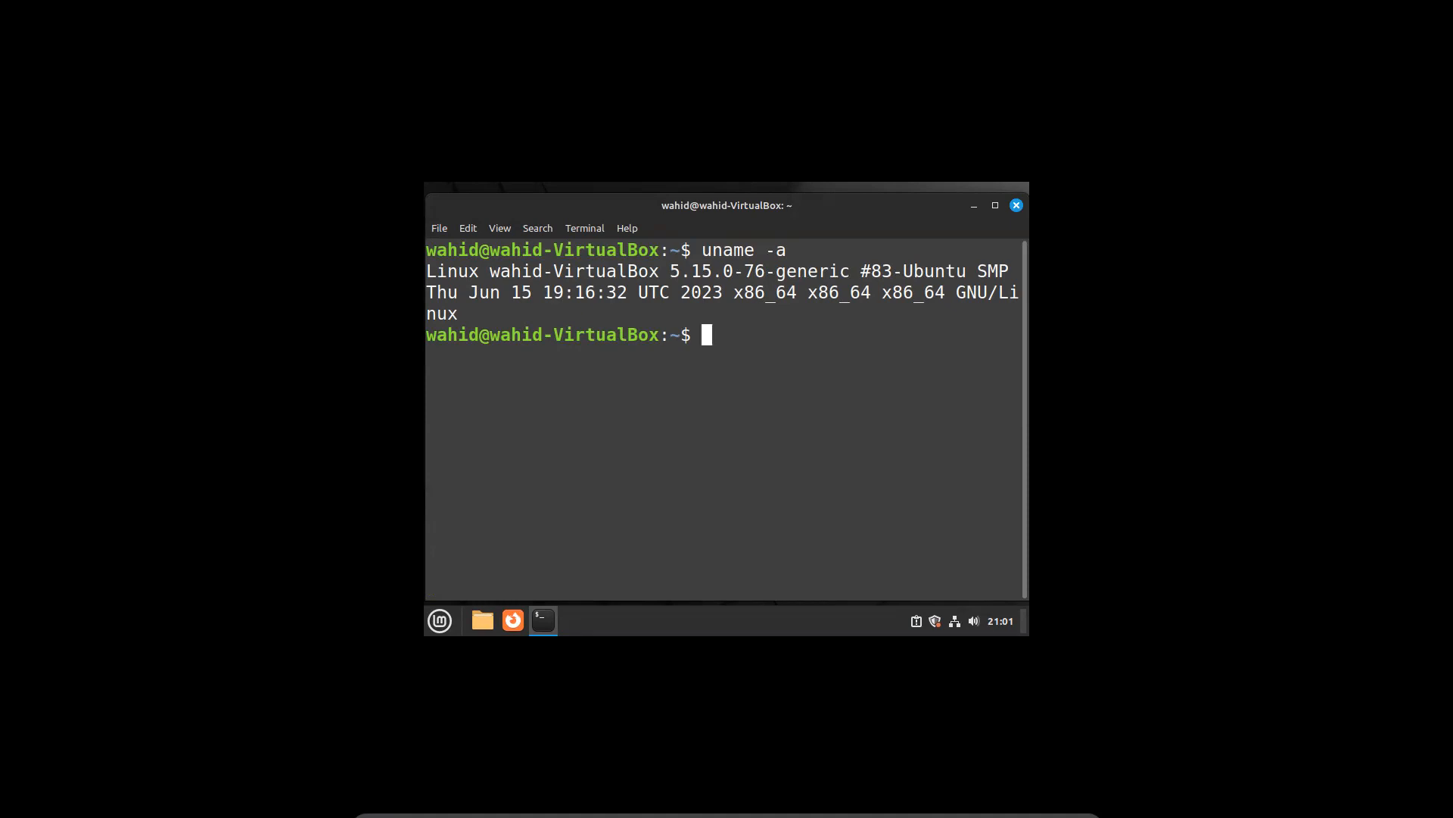
pyautogui.write('hostnamectl')
pyautogui.press('Return')
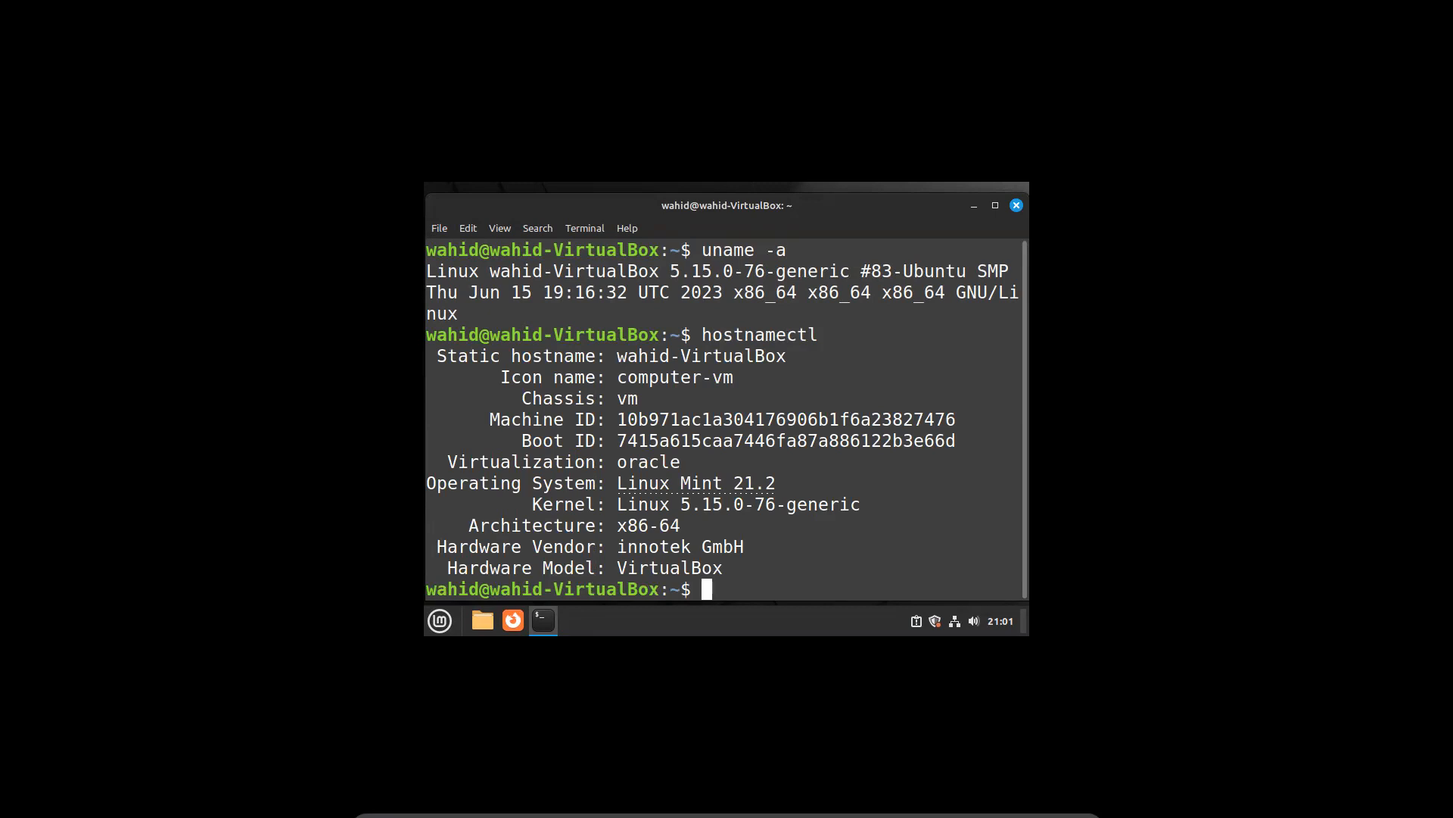
# Run df -h and highlight /dev/sda3's 96G size, 12G used, 80G available
pyautogui.write('clear')
pyautogui.press('Return')
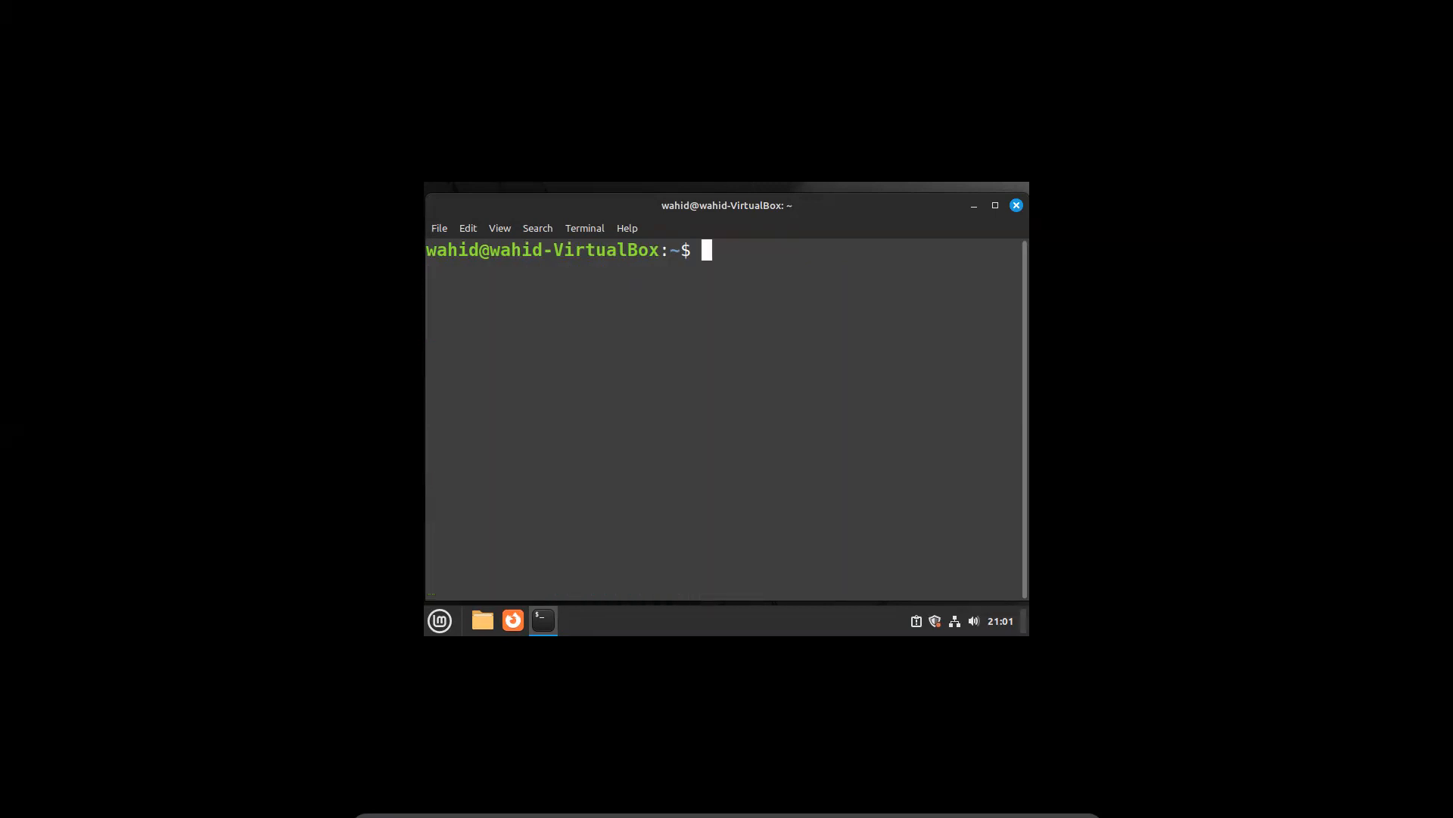
pyautogui.write('df -h')
pyautogui.press('Return')
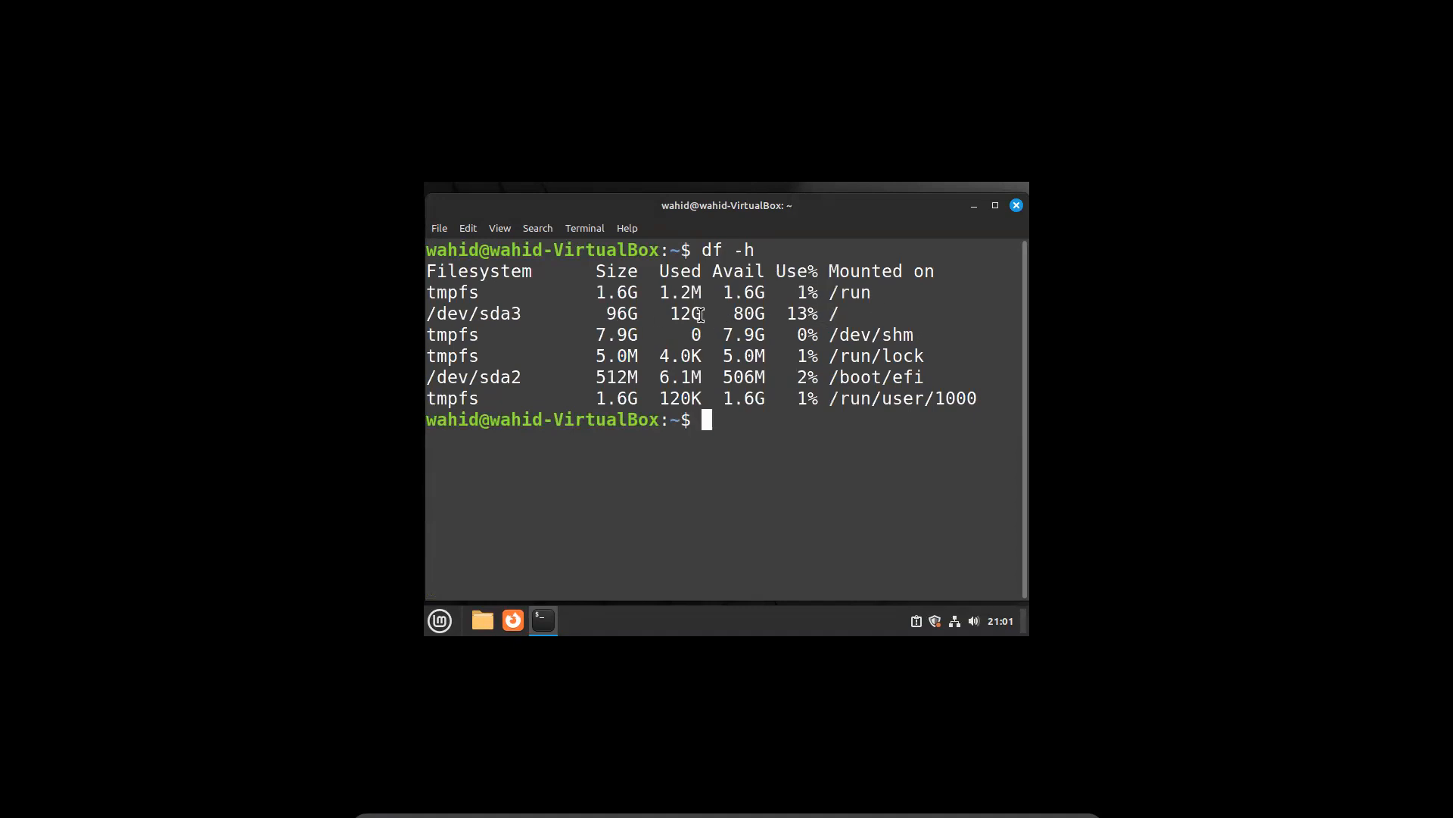
pyautogui.moveTo(610, 315); pyautogui.dragTo(840, 313)
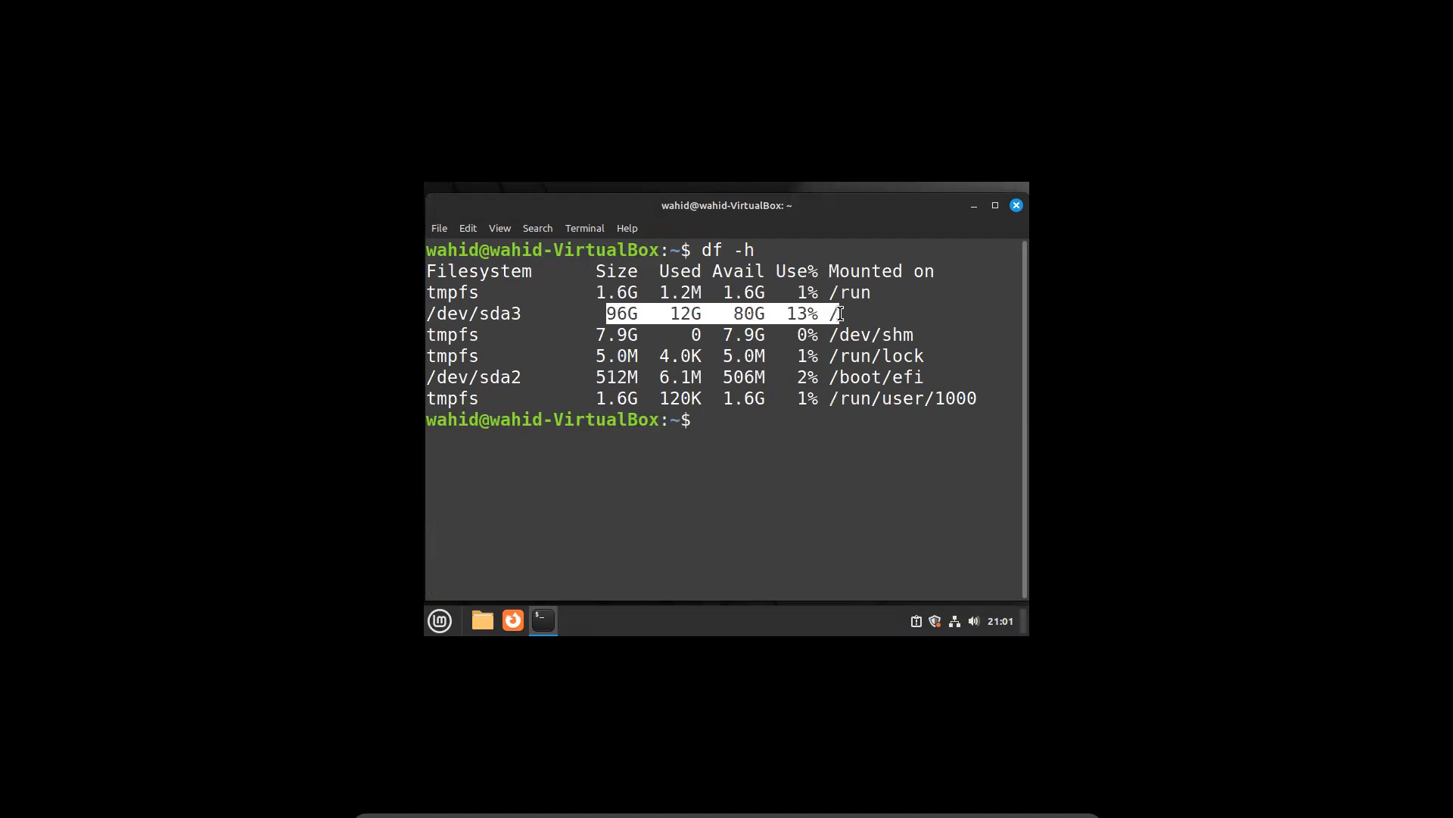
pyautogui.click(870, 498)
pyautogui.moveTo(598, 313); pyautogui.dragTo(828, 308)
pyautogui.click(870, 501)
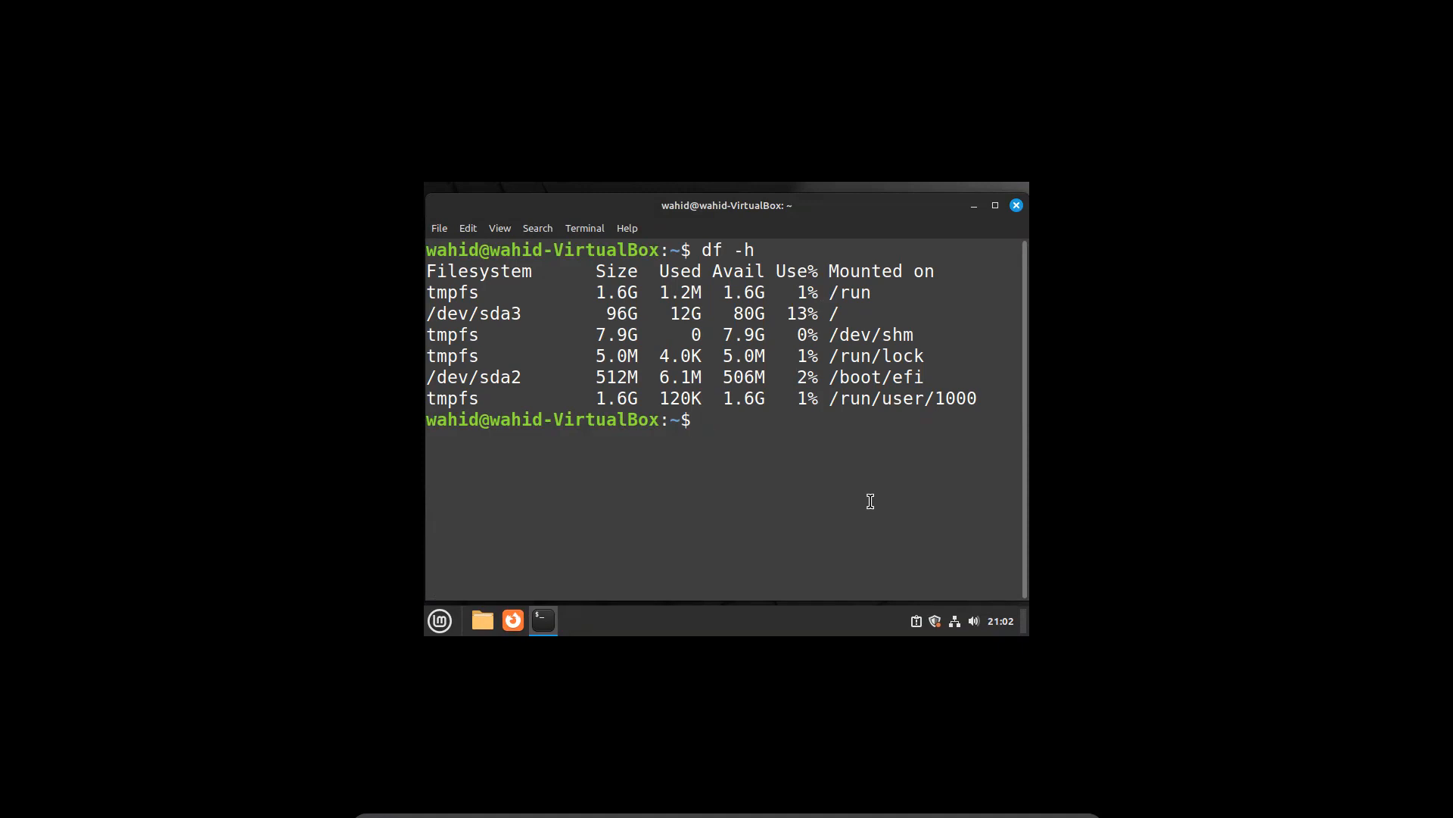
# Confirm gcc is installed by checking its location and version, then clear the screen
pyautogui.write('which gcc')
pyautogui.press('Return')
pyautogui.write('gcc --version')
pyautogui.press('Return')
pyautogui.write('clear')
pyautogui.press('Return')
# Check g++ with which g++ and g++ --version, finding it is not installed
pyautogui.write('which g++')
pyautogui.press('Return')
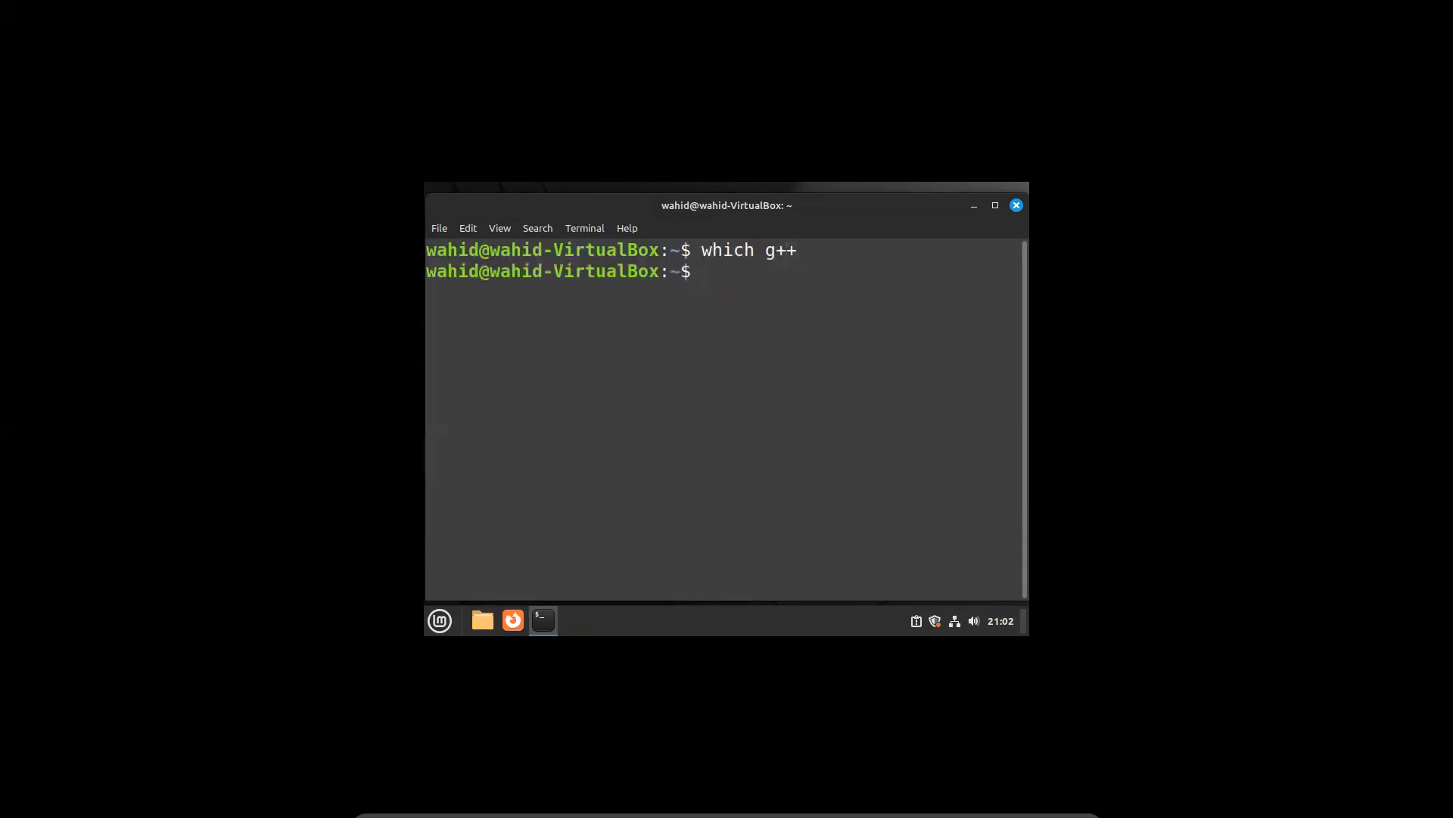
pyautogui.write('g')
pyautogui.write('+')
pyautogui.write('+')
pyautogui.press('BackSpace')
pyautogui.write('+ --version')
pyautogui.press('Return')
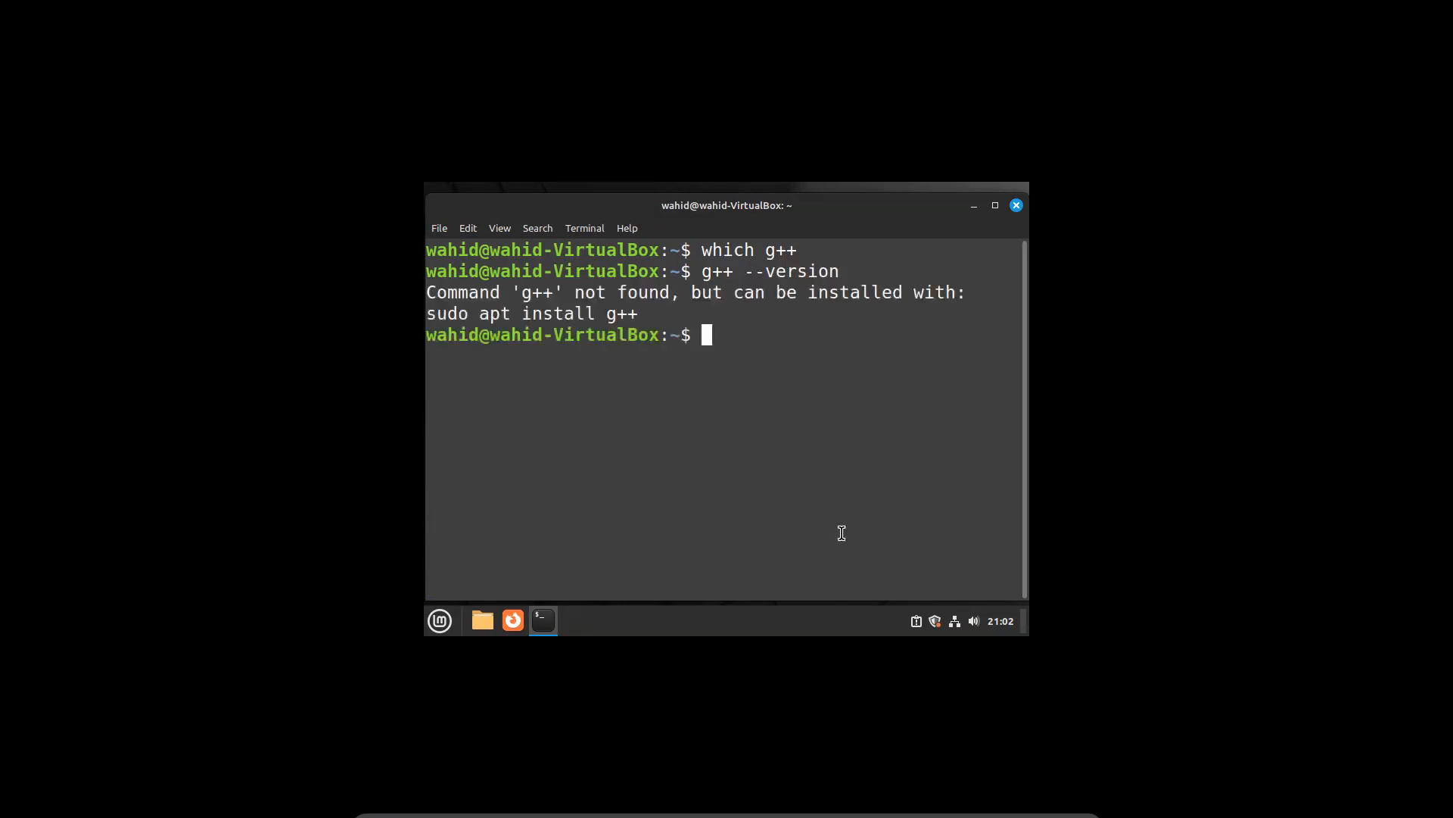
# Install g++ with sudo apt install g++, entering the sudo password and answering y
pyautogui.moveTo(433, 319); pyautogui.dragTo(630, 319)
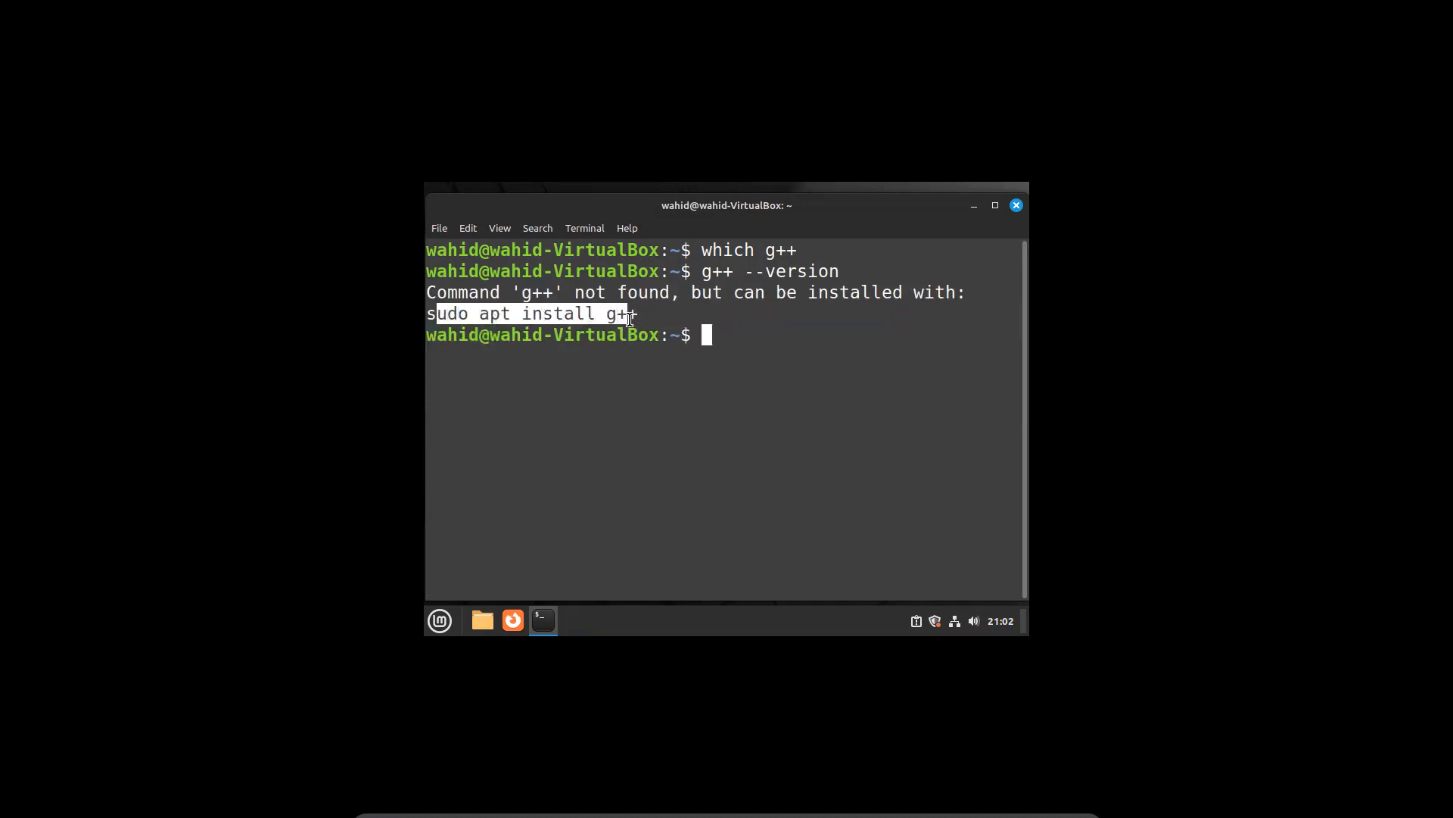
pyautogui.click(839, 478)
pyautogui.write('sudo')
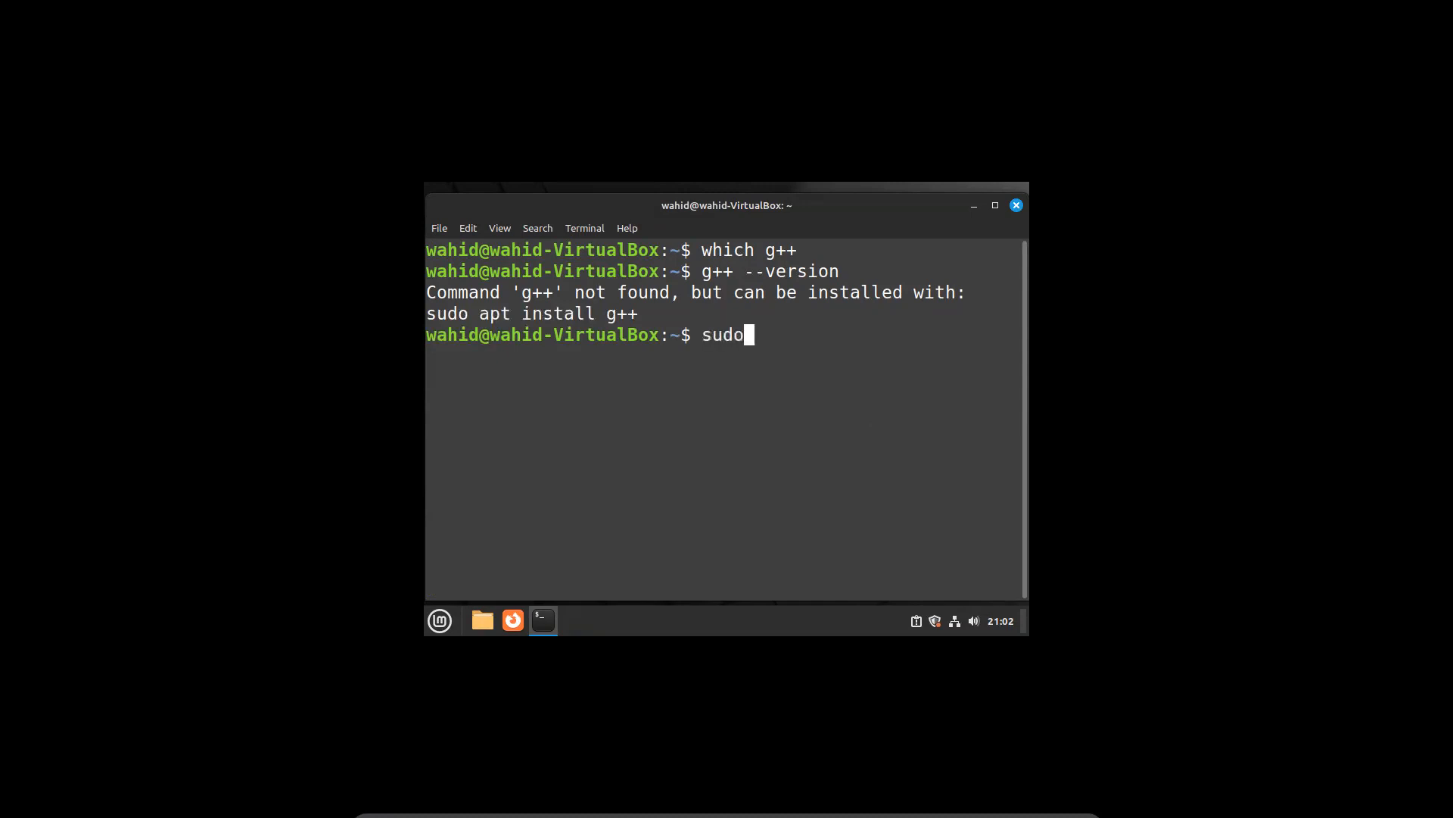
pyautogui.write(' apt install g')
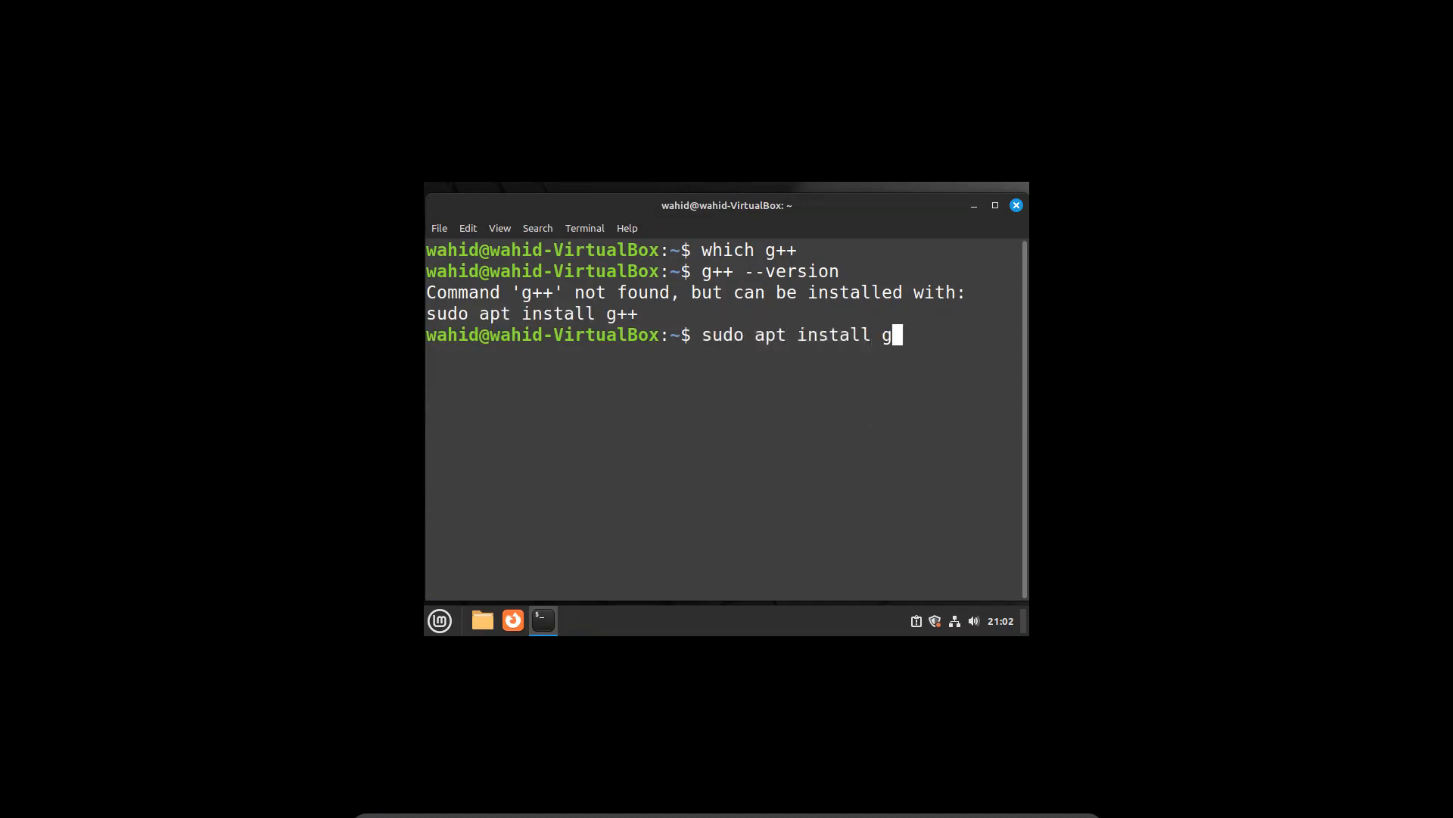
pyautogui.write('++')
pyautogui.press('Return')
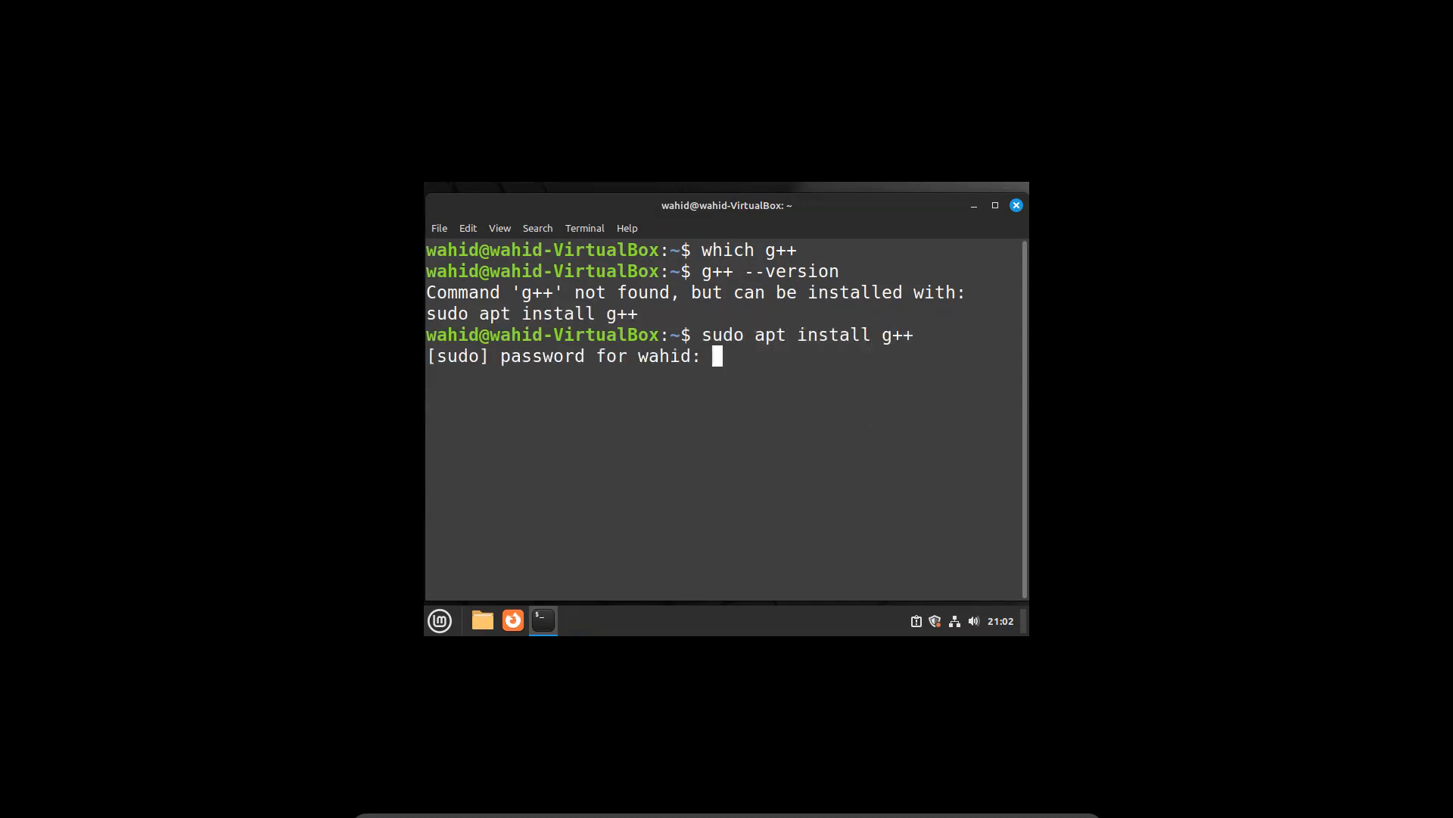
pyautogui.write('***********')
pyautogui.press('Return')
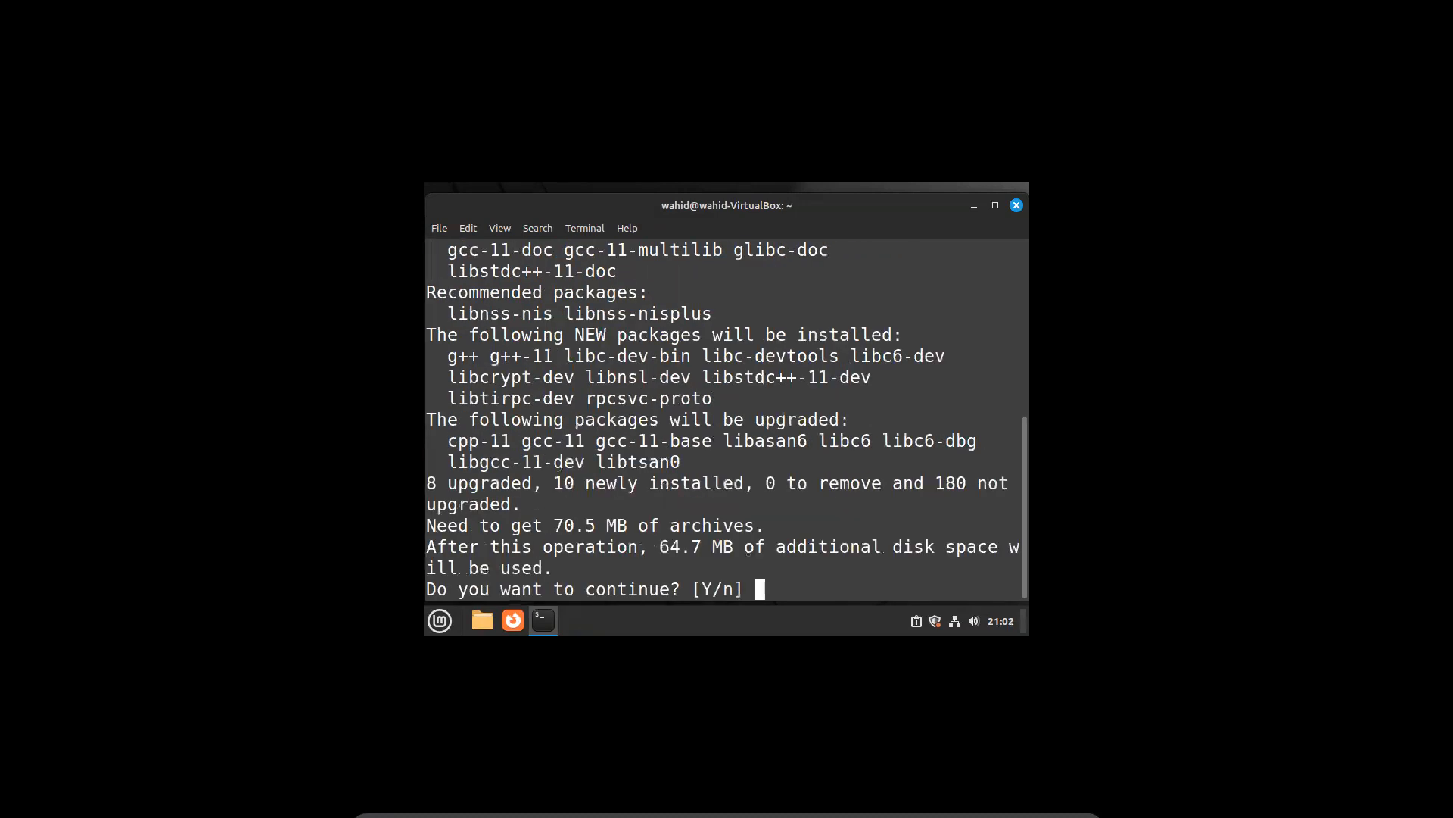
pyautogui.write('y')
pyautogui.press('Return')
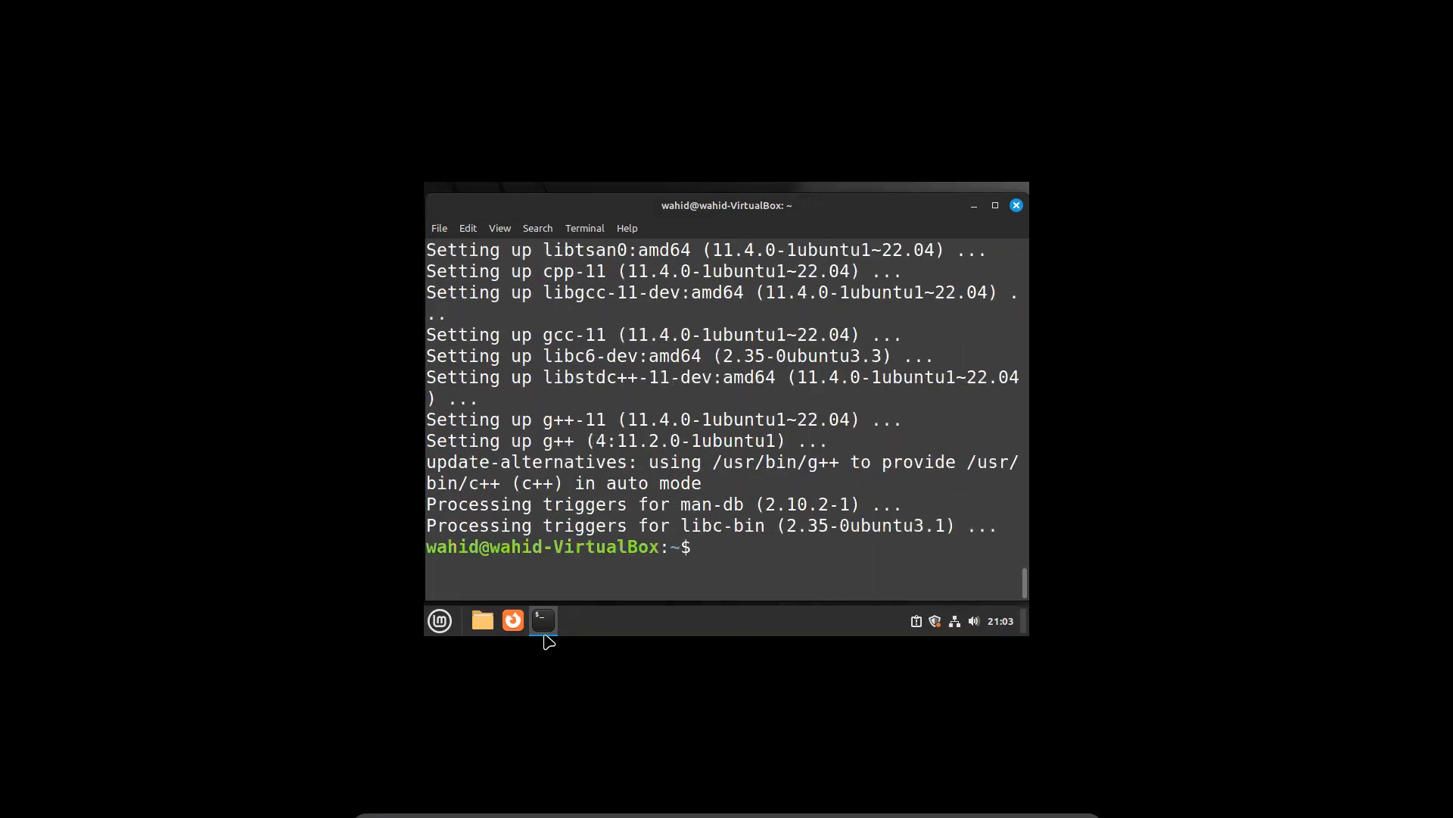
# Verify g++ is at /usr/bin/g++ with version 11.4.0, rerunning the version check after clearing
pyautogui.write('which g++')
pyautogui.press('Return')
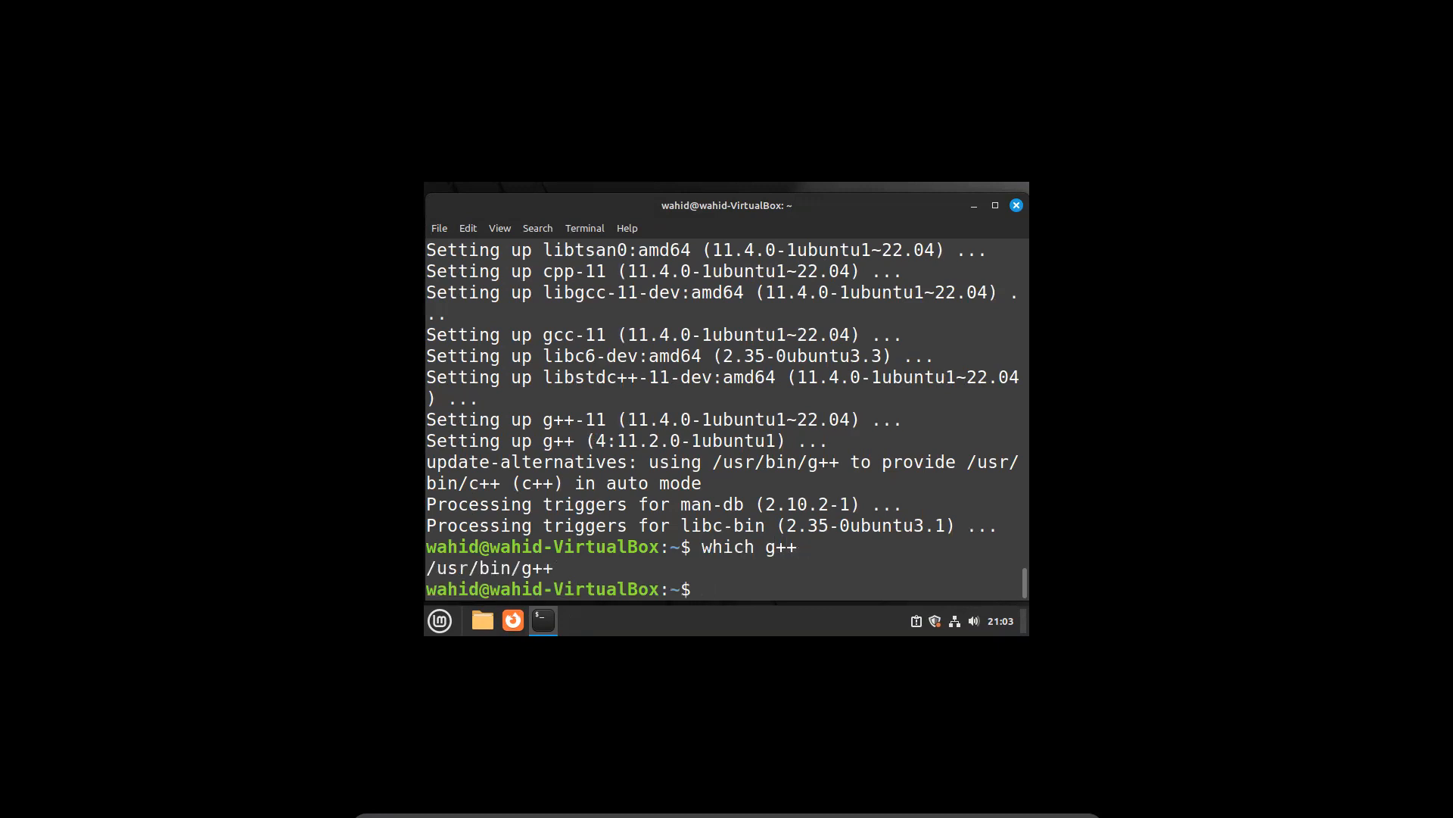
pyautogui.write('g++ --version')
pyautogui.press('Return')
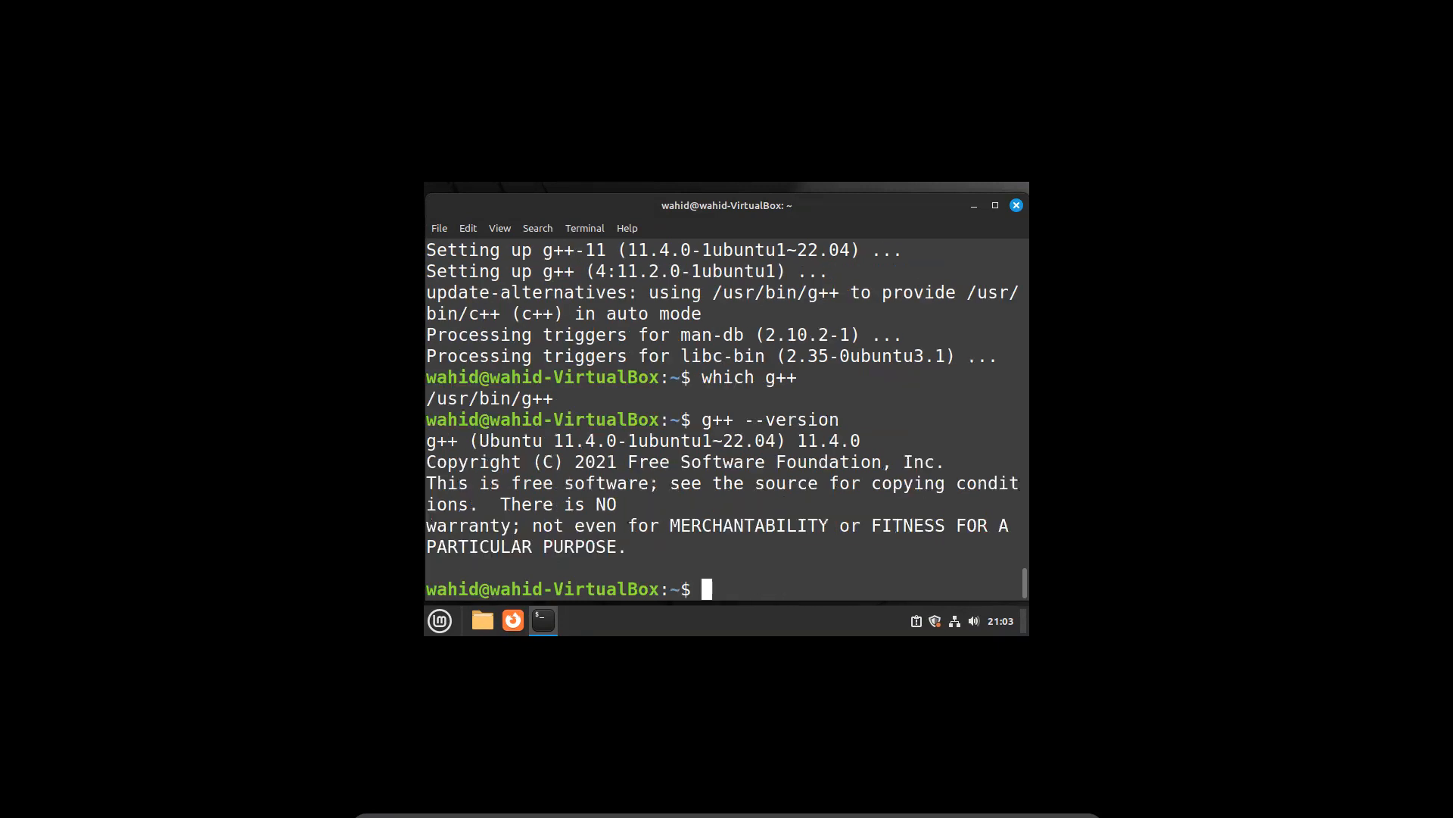
pyautogui.write('clear')
pyautogui.press('Return')
pyautogui.press('Up')
pyautogui.press('Up')
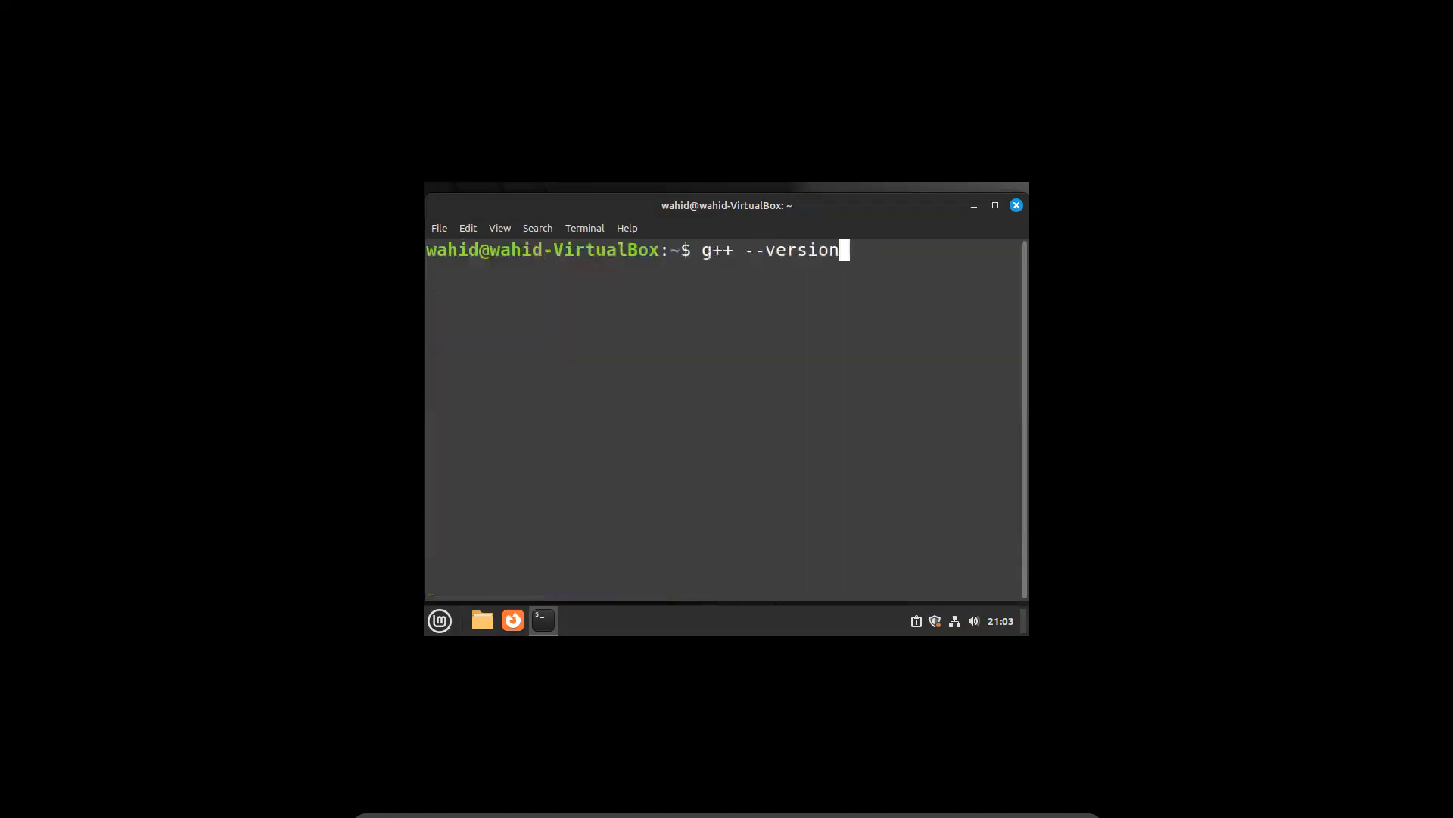
pyautogui.press('Return')
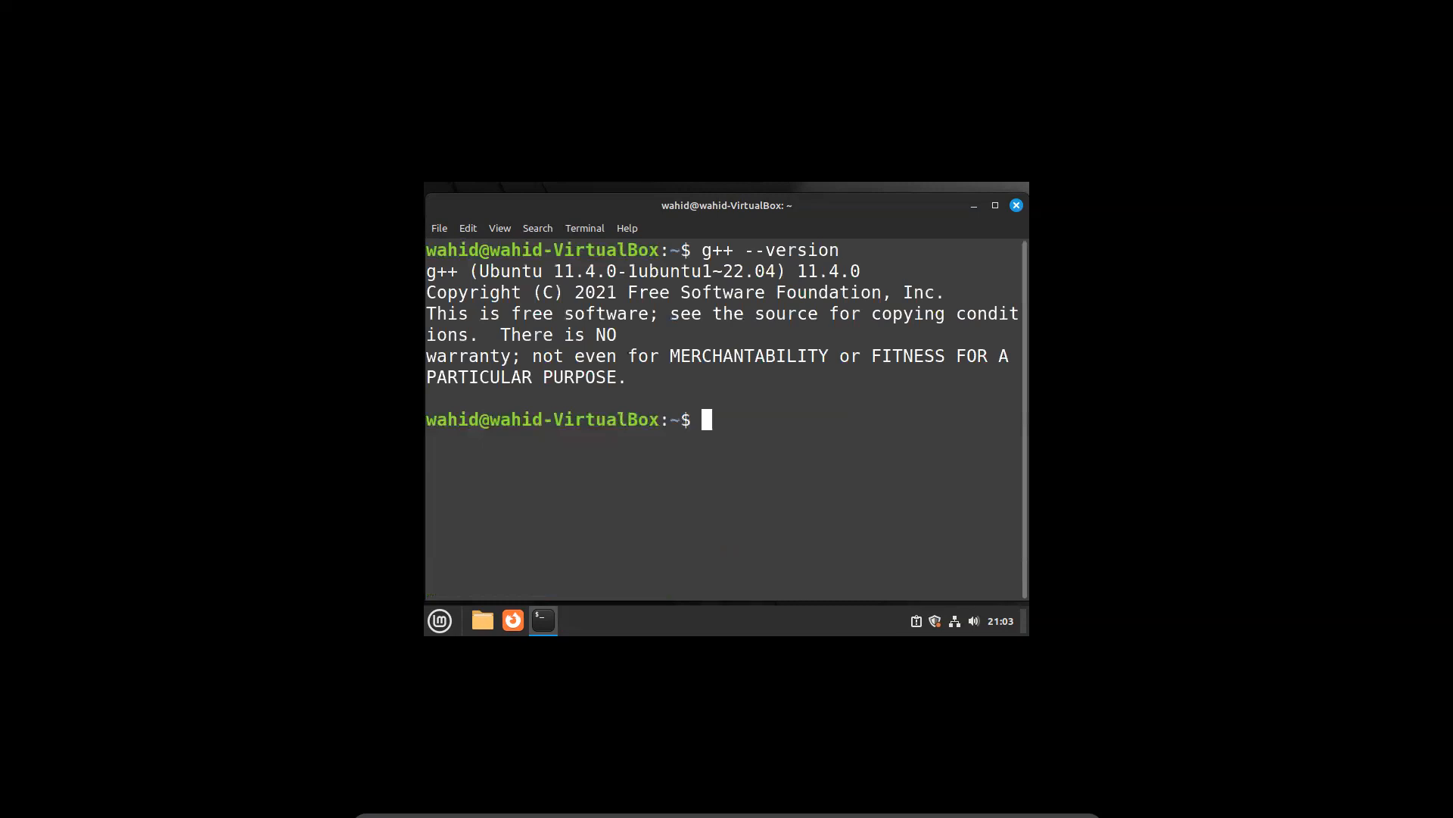
# Confirm python3 is at /usr/bin/python3, version 3.10.6, and run dir() in its interactive shell
pyautogui.write('which python3')
pyautogui.press('Return')
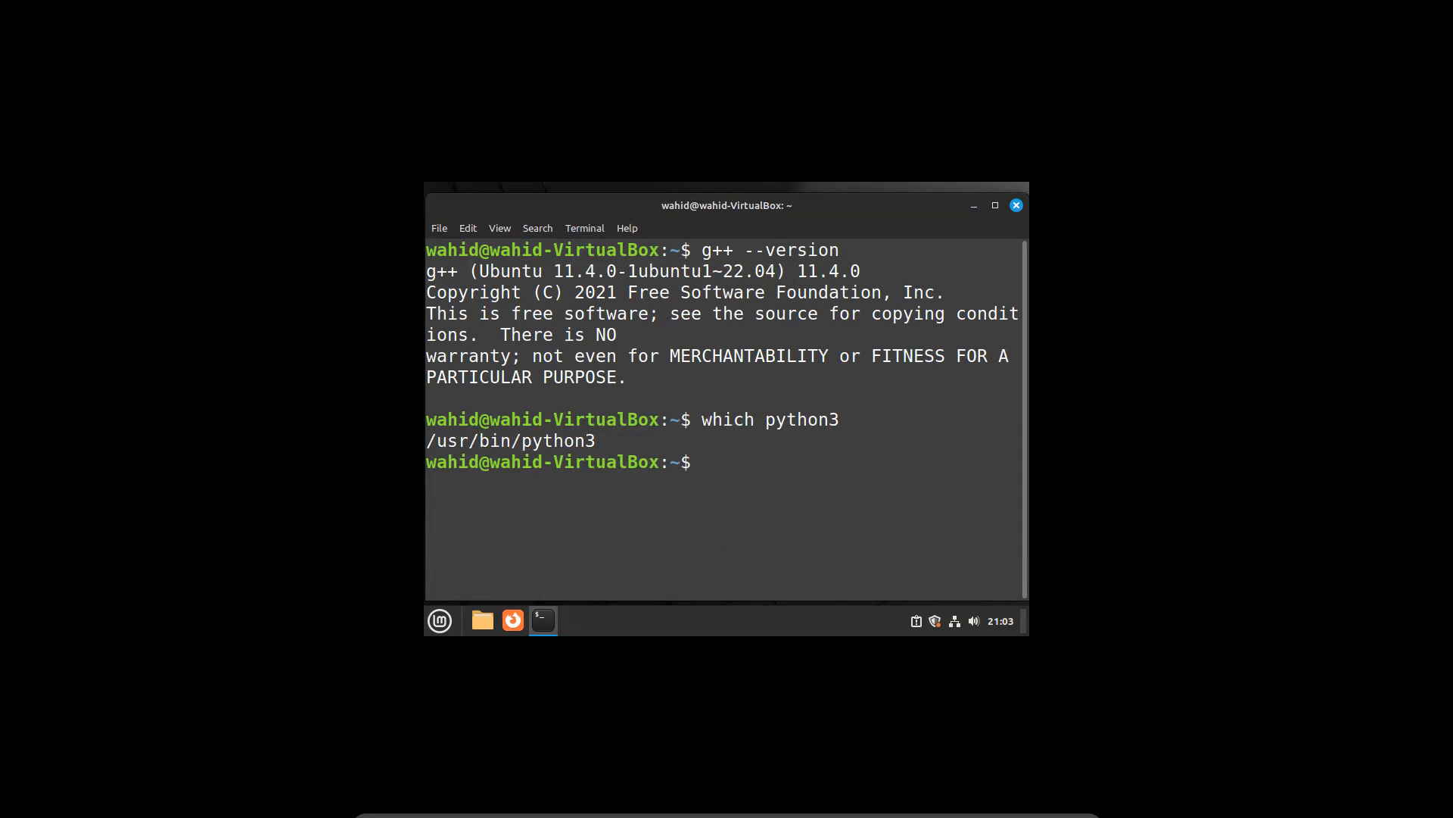
pyautogui.write('python3 --version')
pyautogui.press('Return')
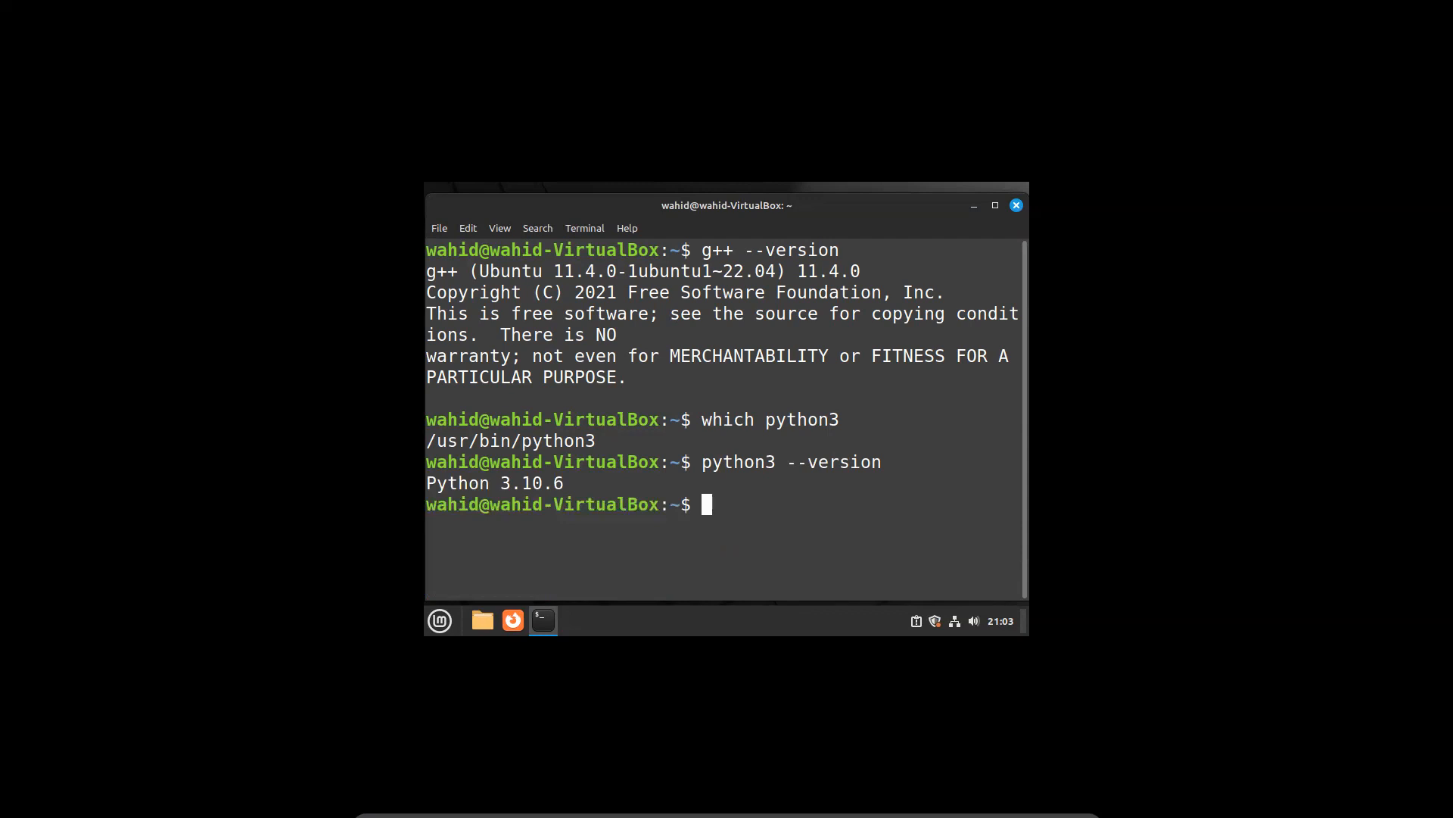
pyautogui.write('python3')
pyautogui.press('Return')
pyautogui.write('dir()')
pyautogui.press('Return')
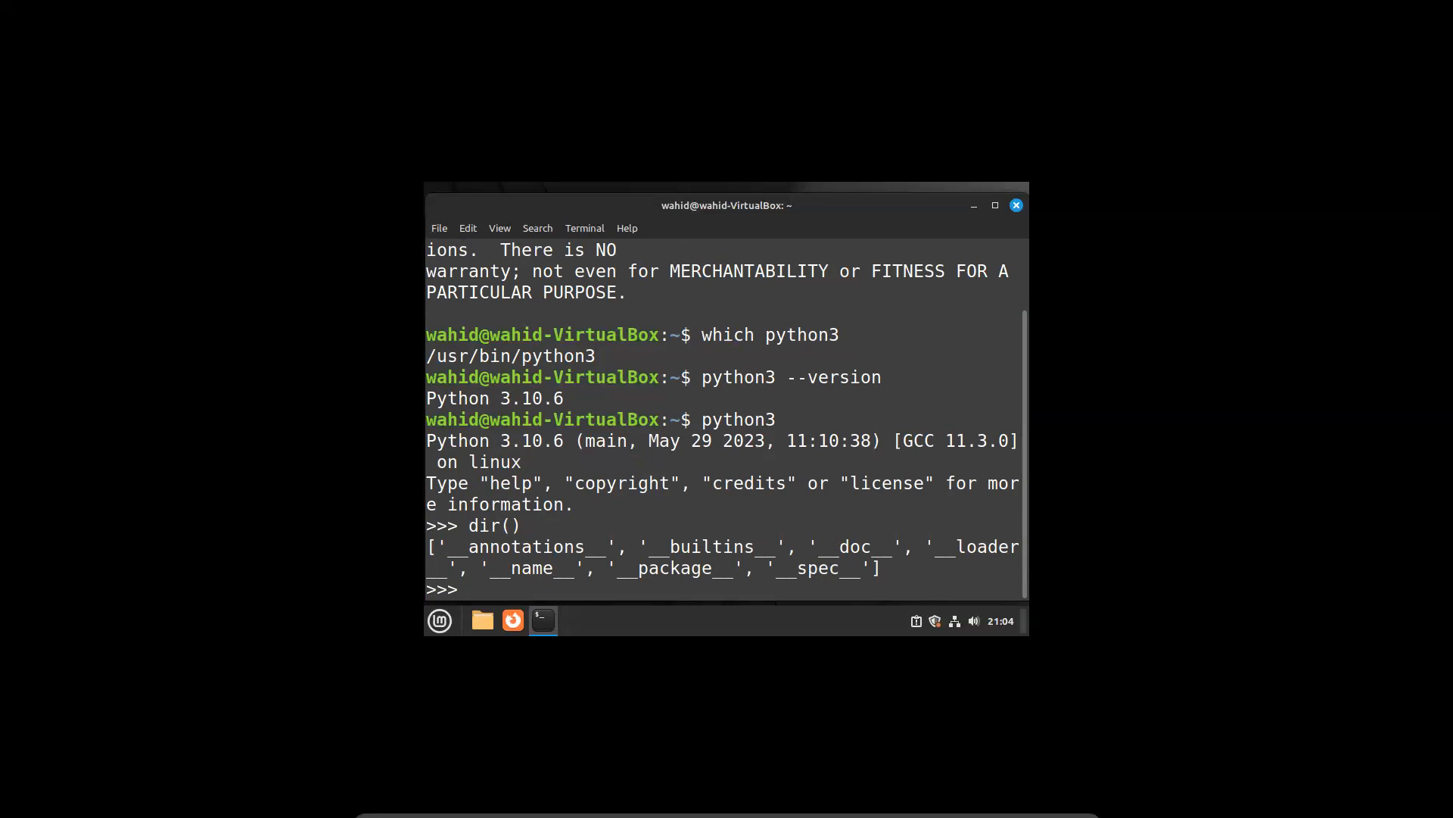
# Quit the Python interpreter with exit() and clear the terminal
pyautogui.write('exit()')
pyautogui.press('Return')
pyautogui.write('clear')
pyautogui.press('Return')
# Run pip list and pip3 list, finding neither is installed, and type sudo apt install python3-pip
pyautogui.write('pip ')
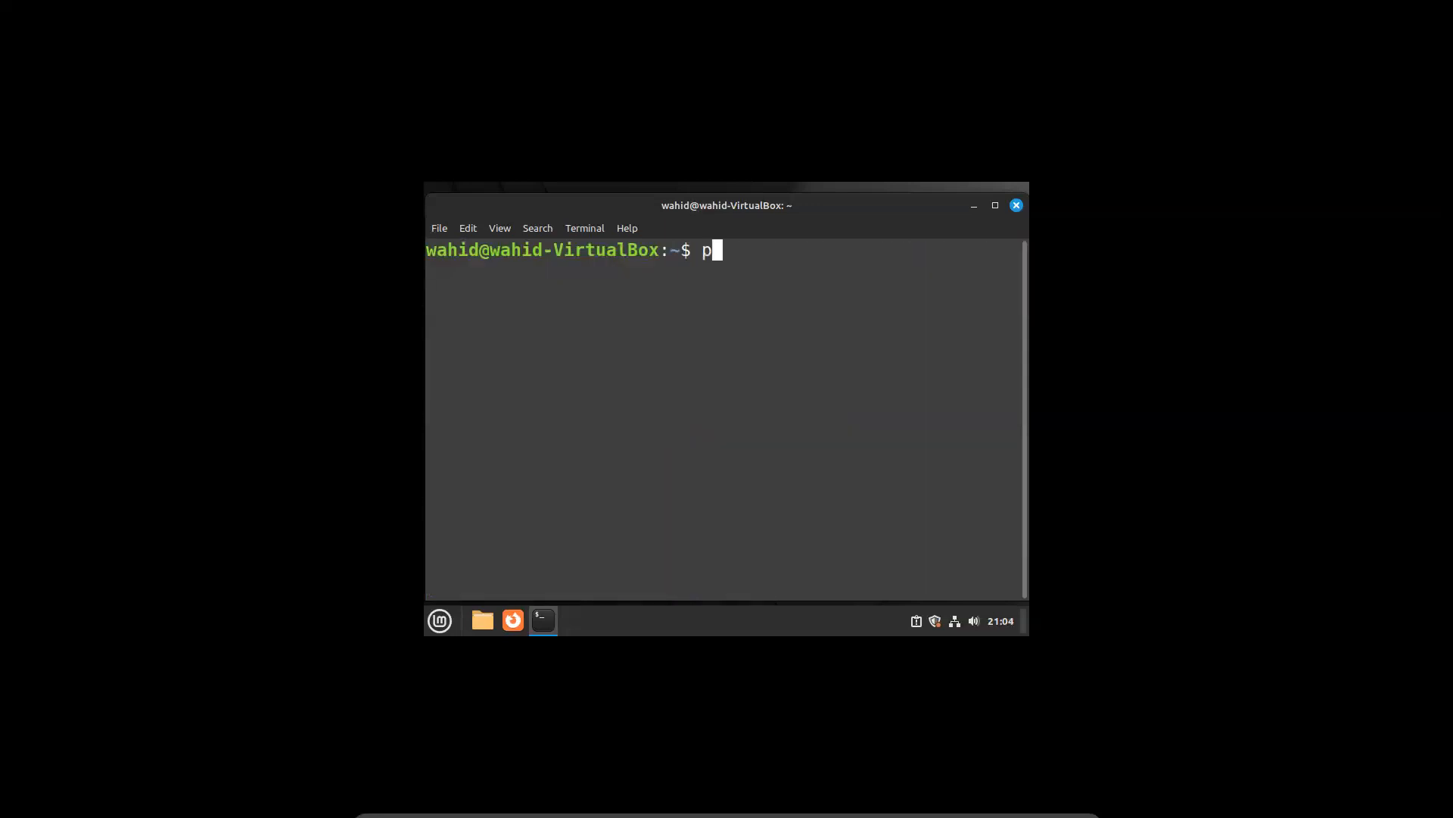
pyautogui.write('list')
pyautogui.press('Return')
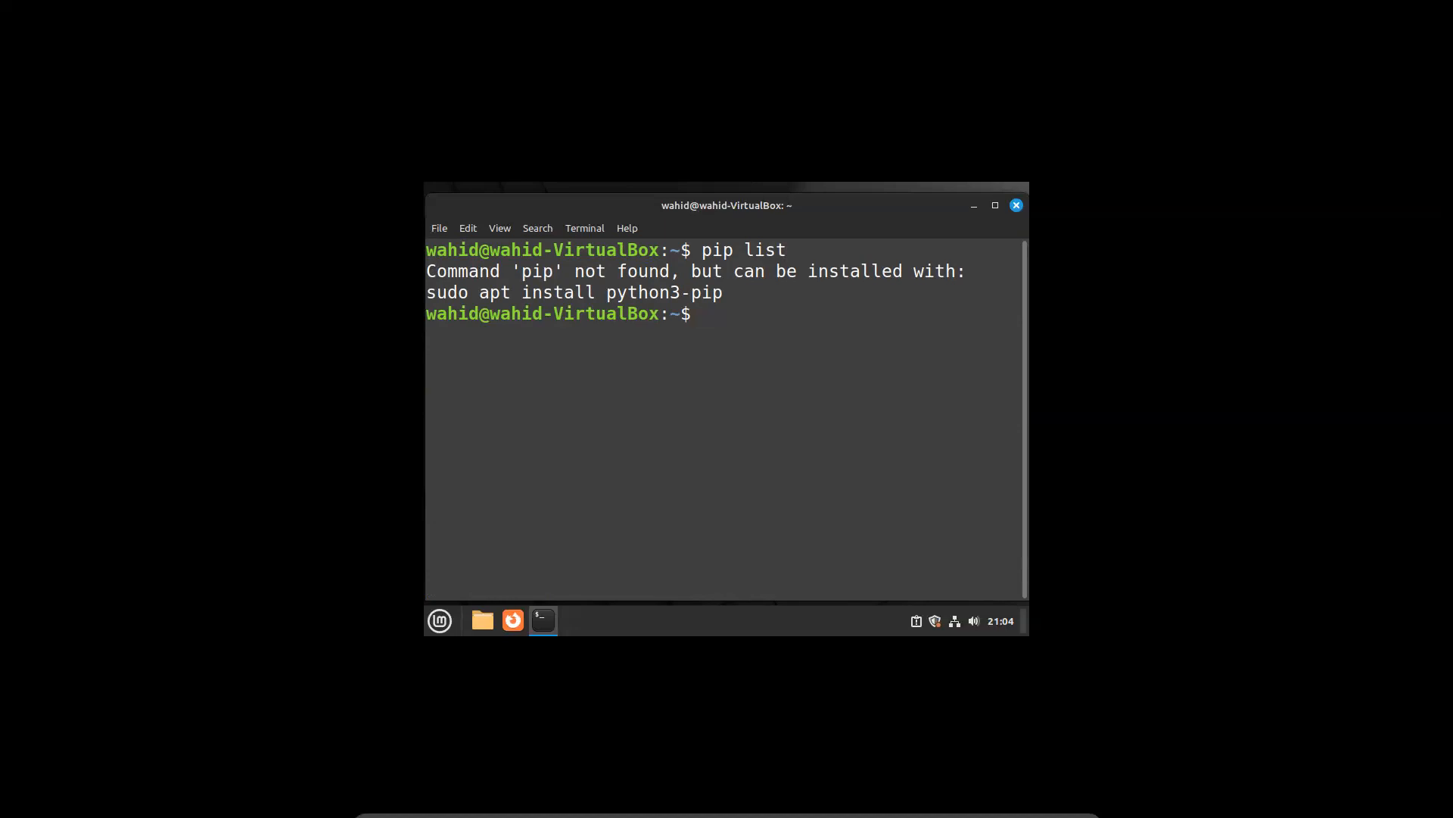
pyautogui.write('pip3 list')
pyautogui.press('Return')
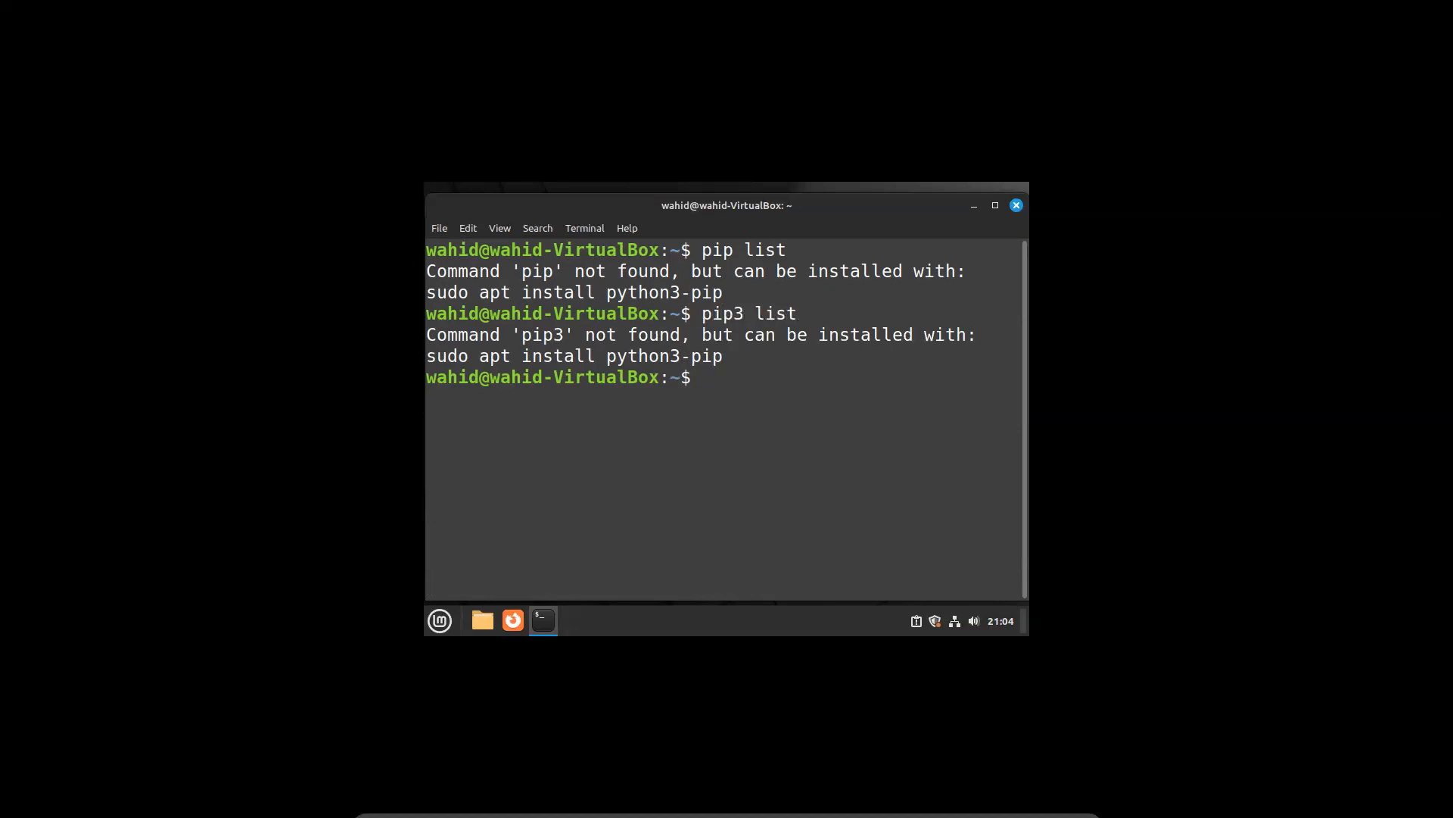
pyautogui.write('sudo apt install py')
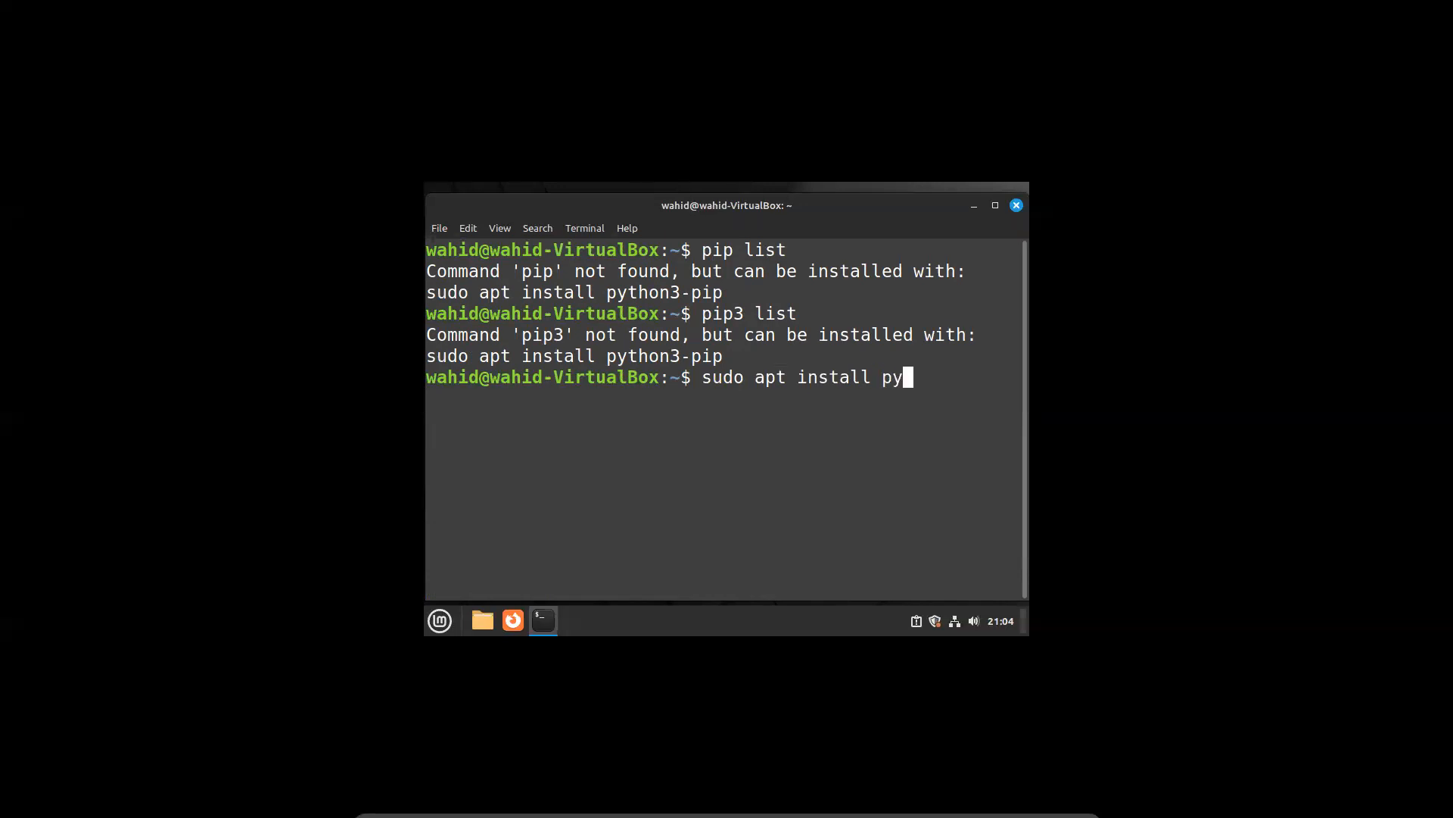
pyautogui.write('thon3-pip')
# Install python3-pip 22.0.2, confirming with y and restoring the terminal once apt finishes
pyautogui.press('Return')
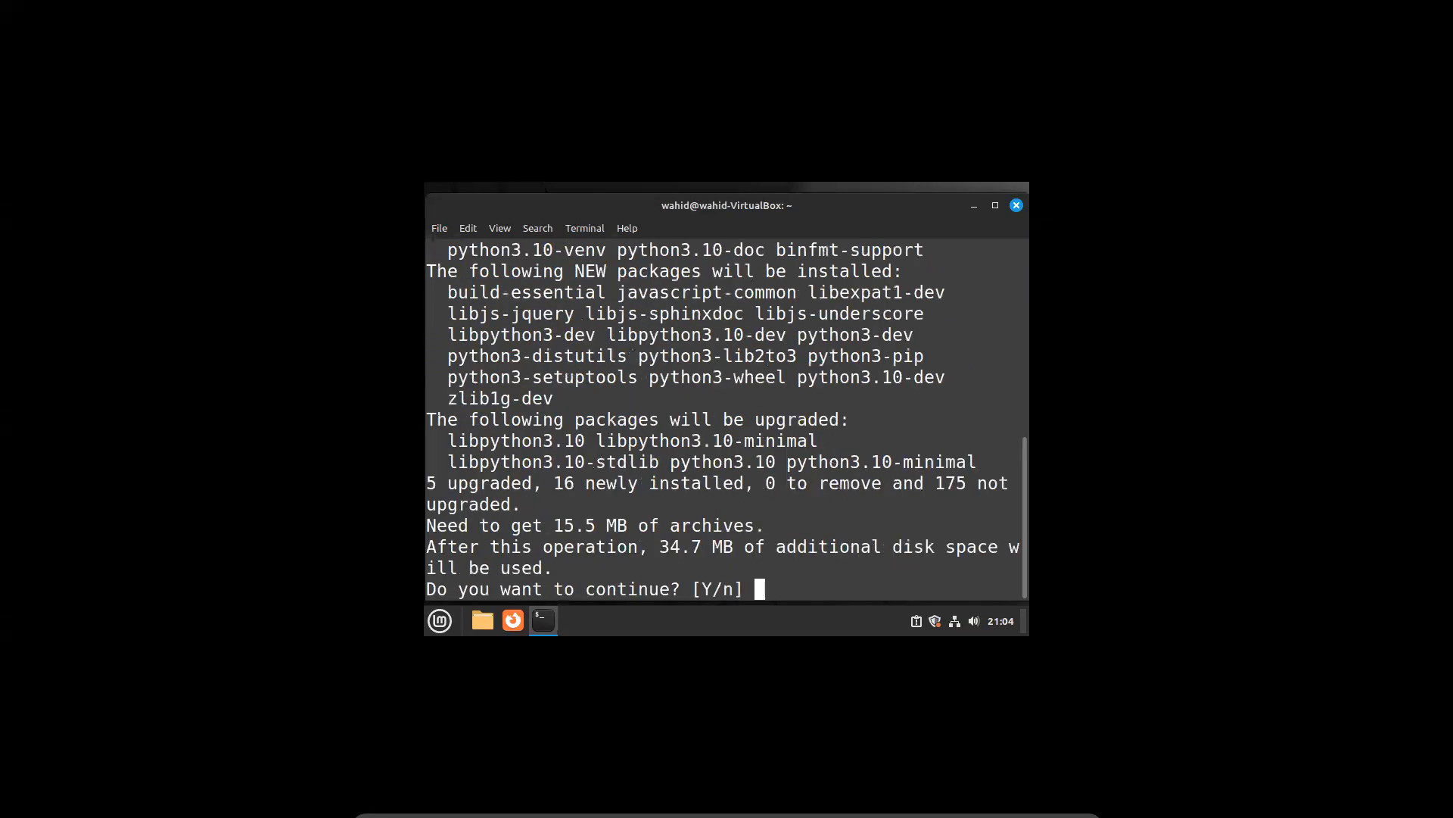
pyautogui.write('y')
pyautogui.press('Return')
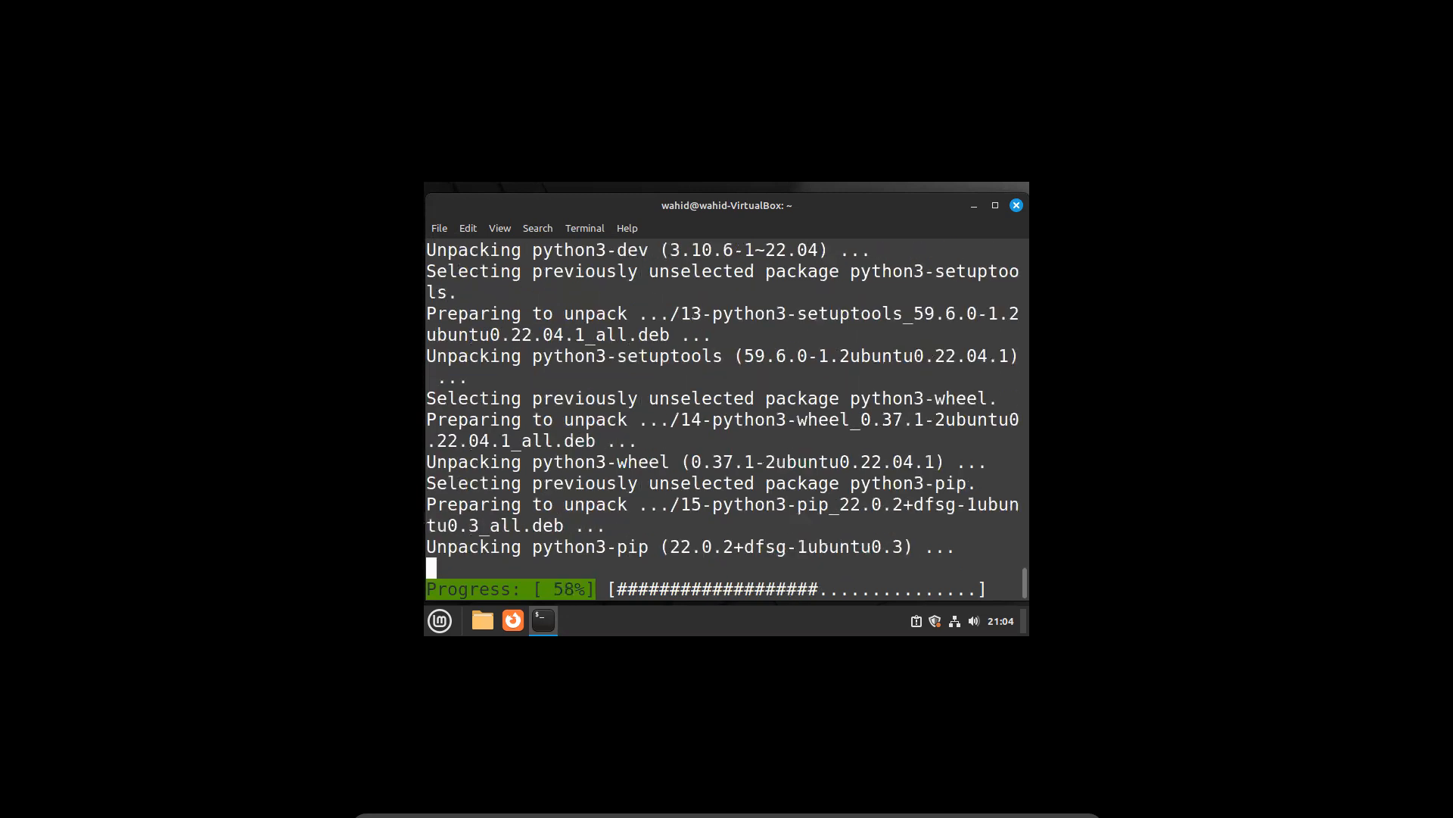
pyautogui.click(555, 633)
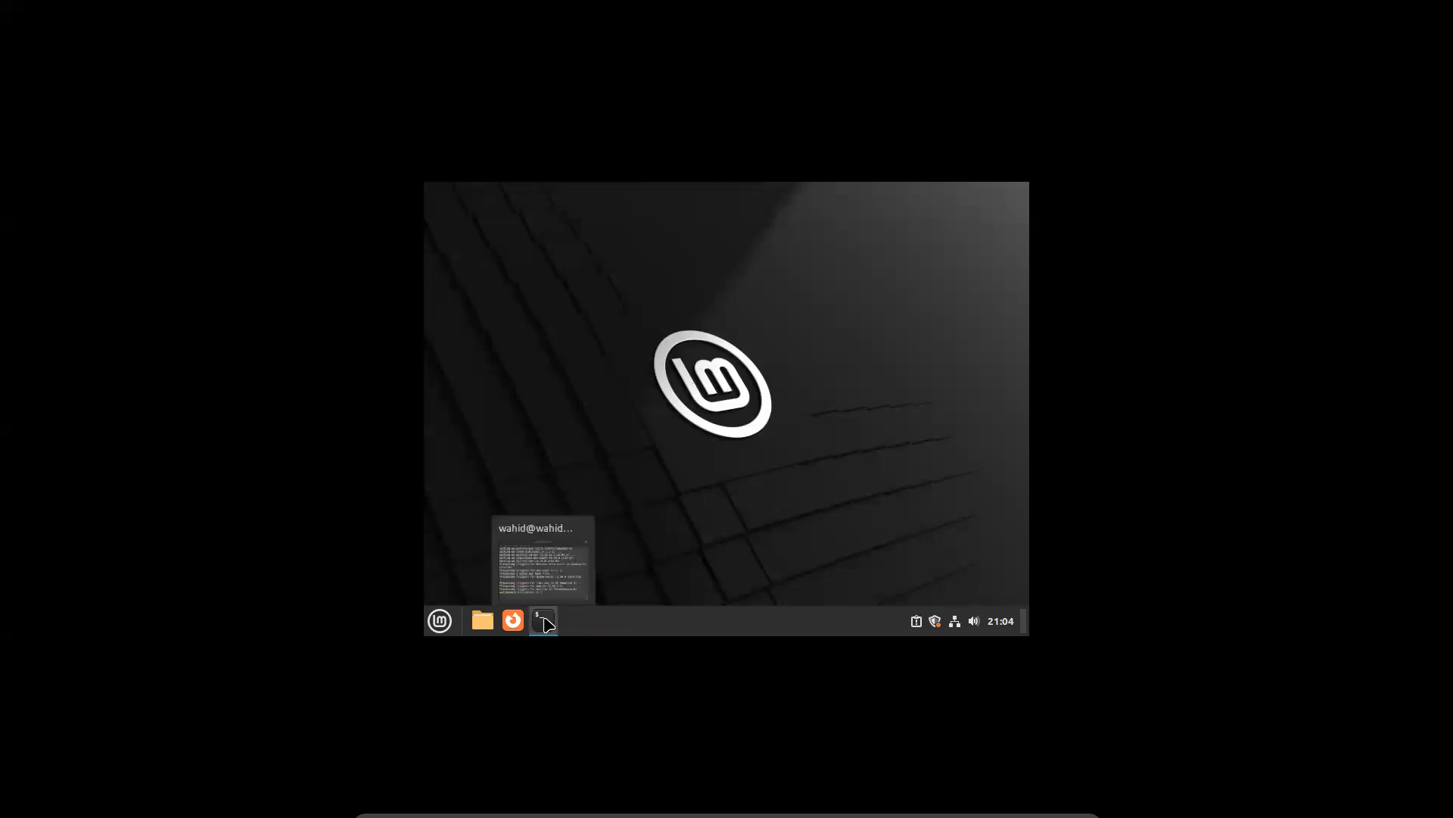
pyautogui.click(546, 619)
pyautogui.moveTo(548, 631)
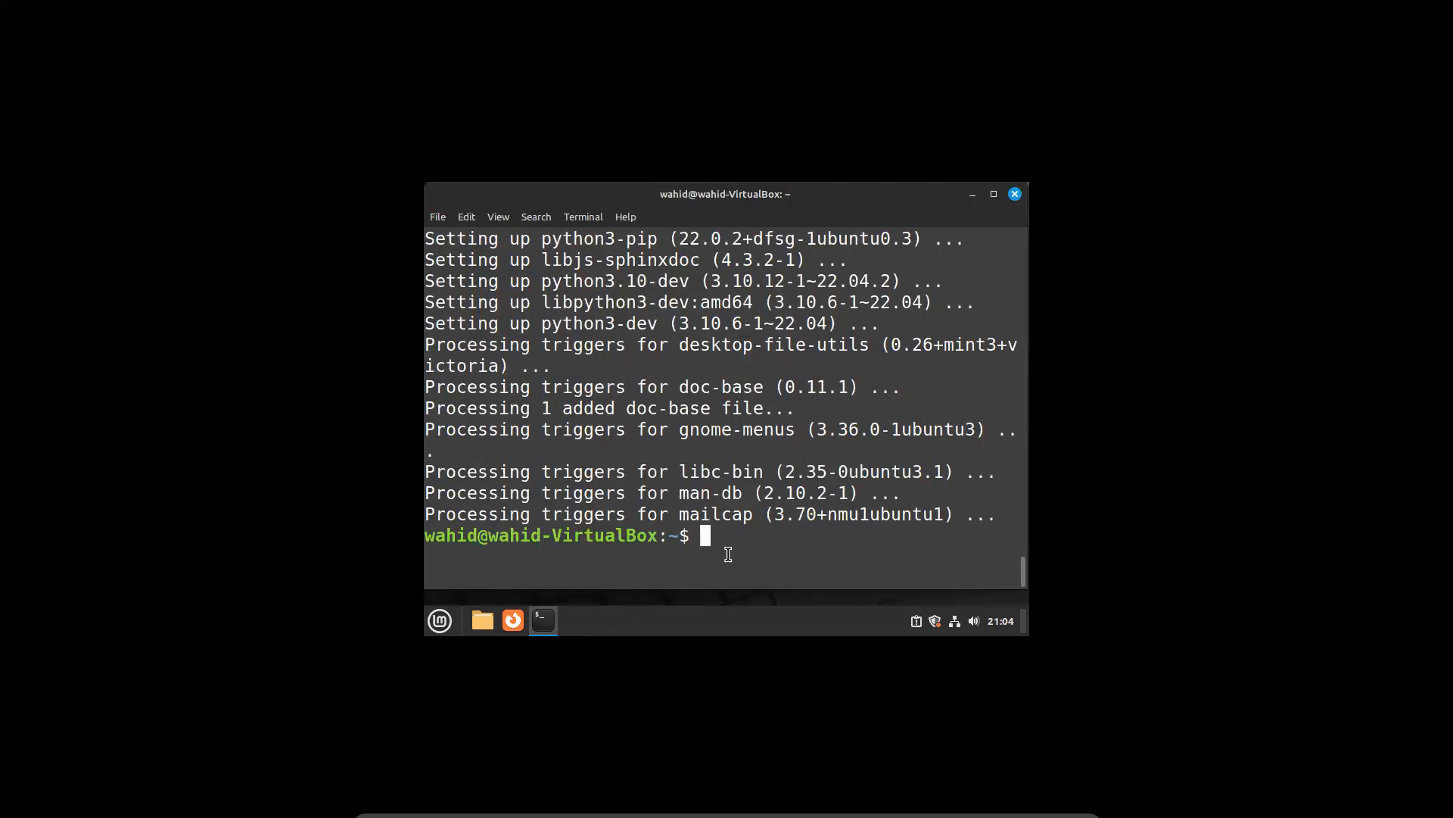
# Locate pip and pip3 with which, then list /usr/bin/pip and /usr/bin/pip3 with ls -ld
pyautogui.write('clear')
pyautogui.press('Return')
pyautogui.write('py')
pyautogui.press('BackSpace')
pyautogui.press('BackSpace')
pyautogui.write('which pip')
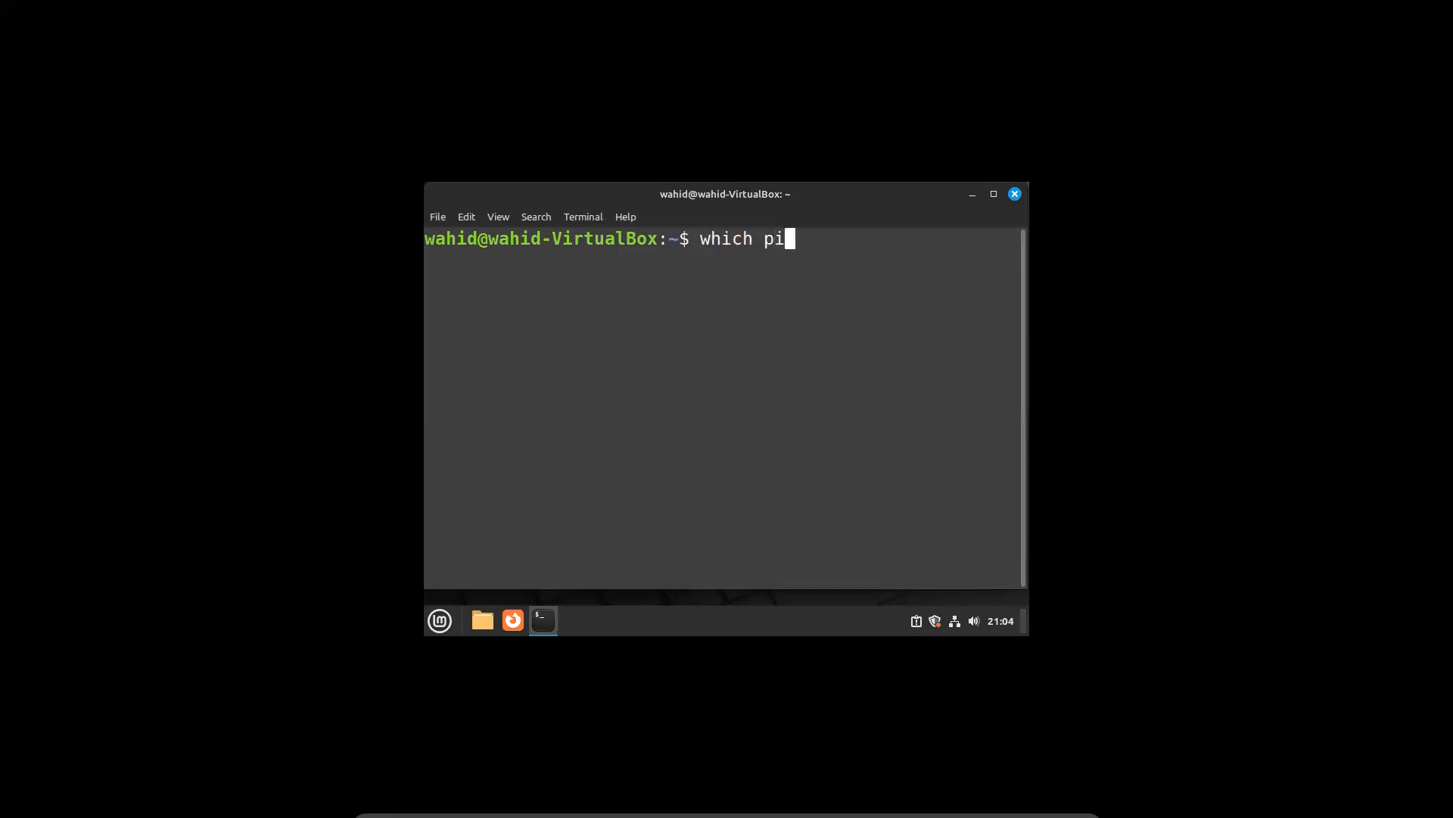
pyautogui.press('Return')
pyautogui.write('whiich')
pyautogui.press('BackSpace')
pyautogui.press('BackSpace')
pyautogui.press('BackSpace')
pyautogui.write('ch pip3')
pyautogui.press('Return')
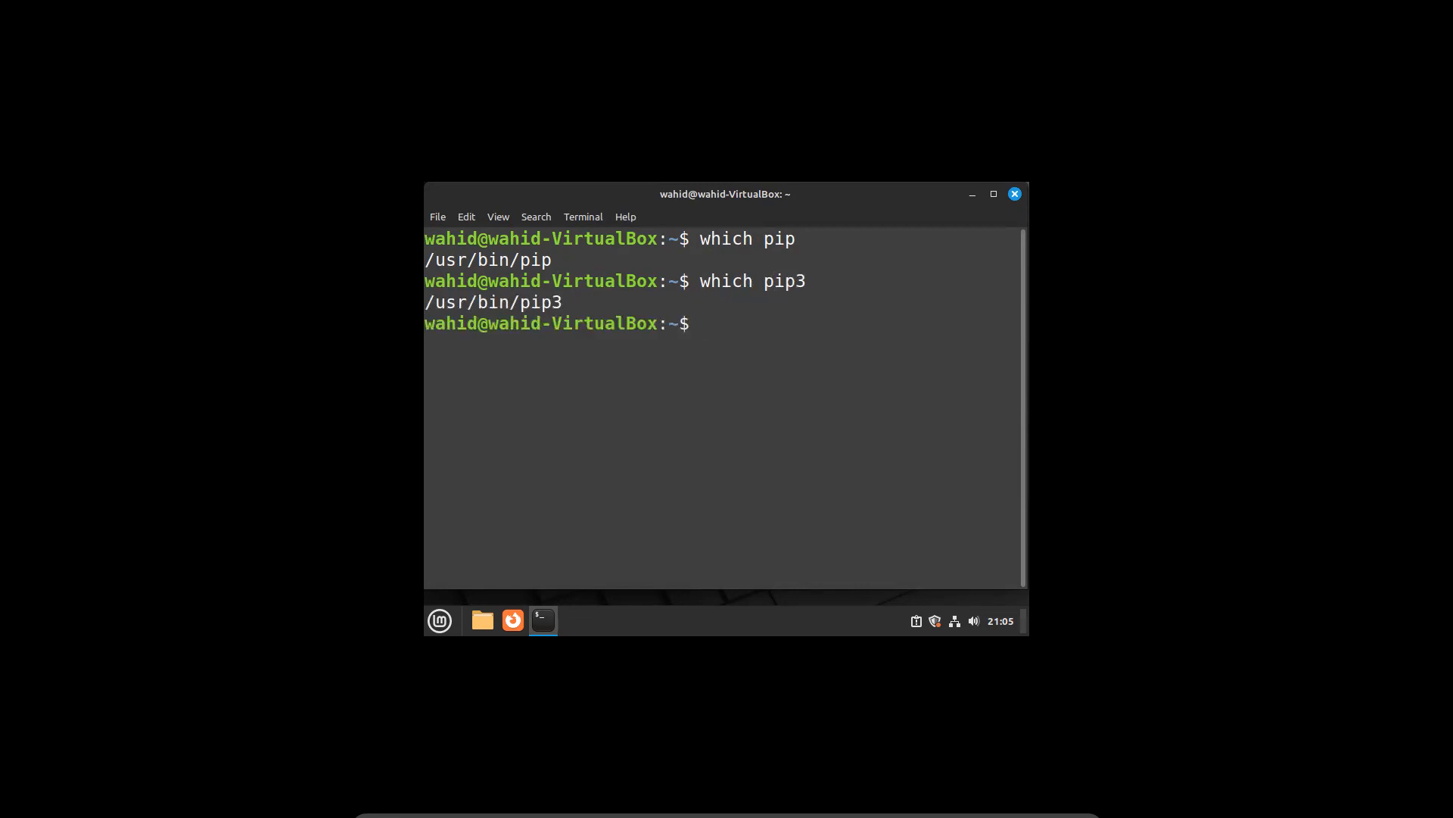
pyautogui.write('ls -ld /usr/bin/pip ')
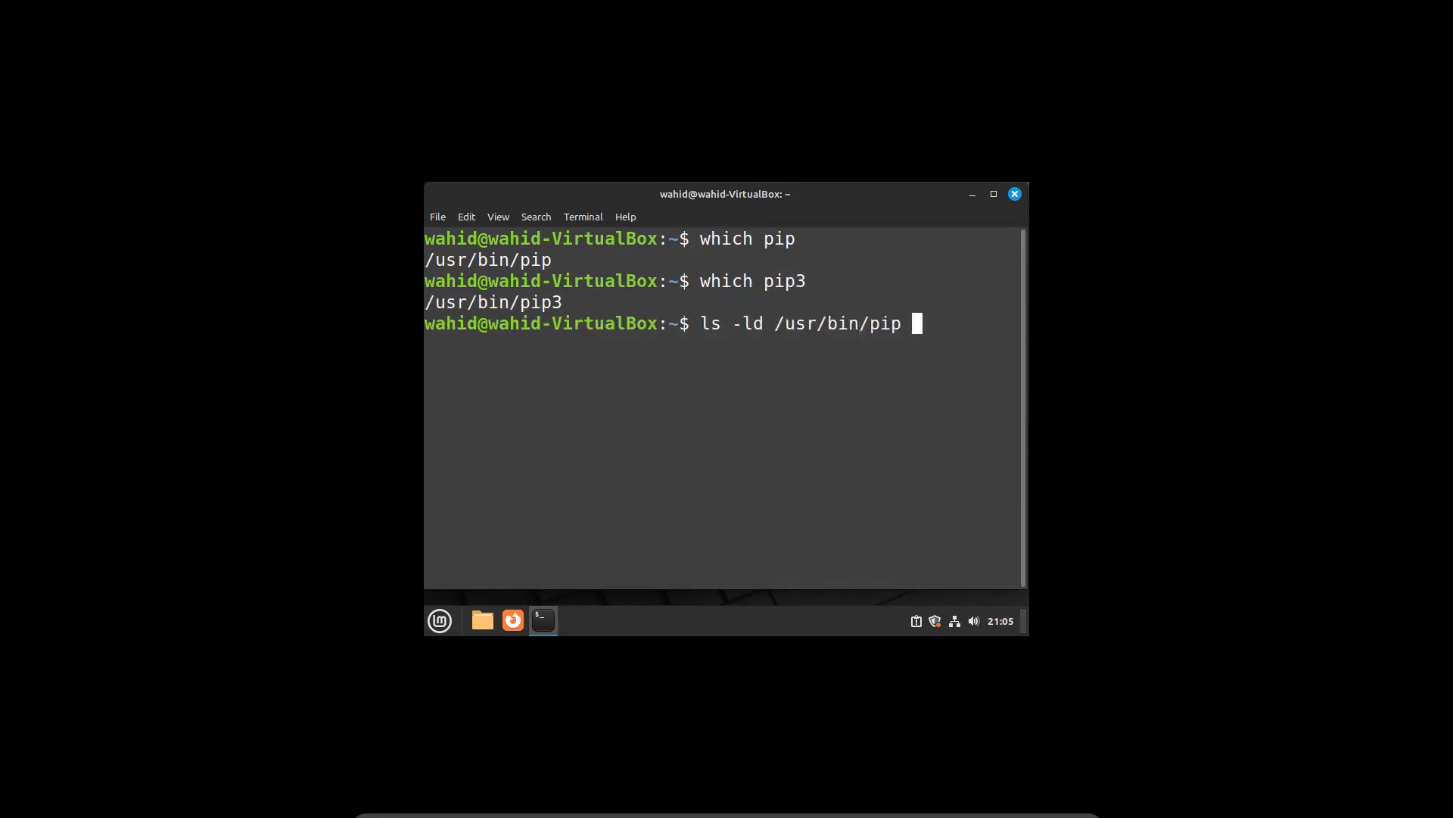
pyautogui.write('/usr/bin/pip')
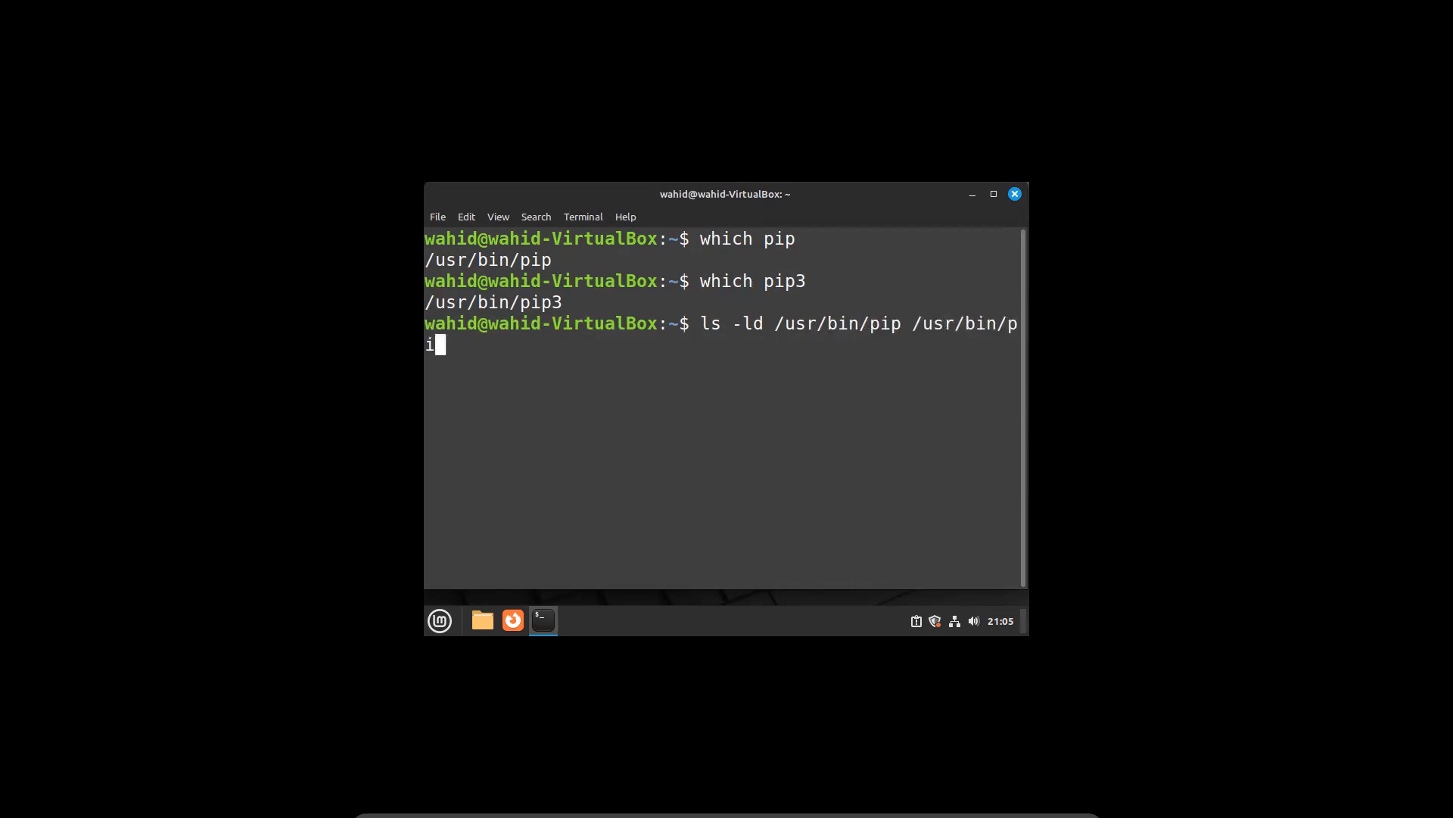
pyautogui.write('3')
pyautogui.press('Return')
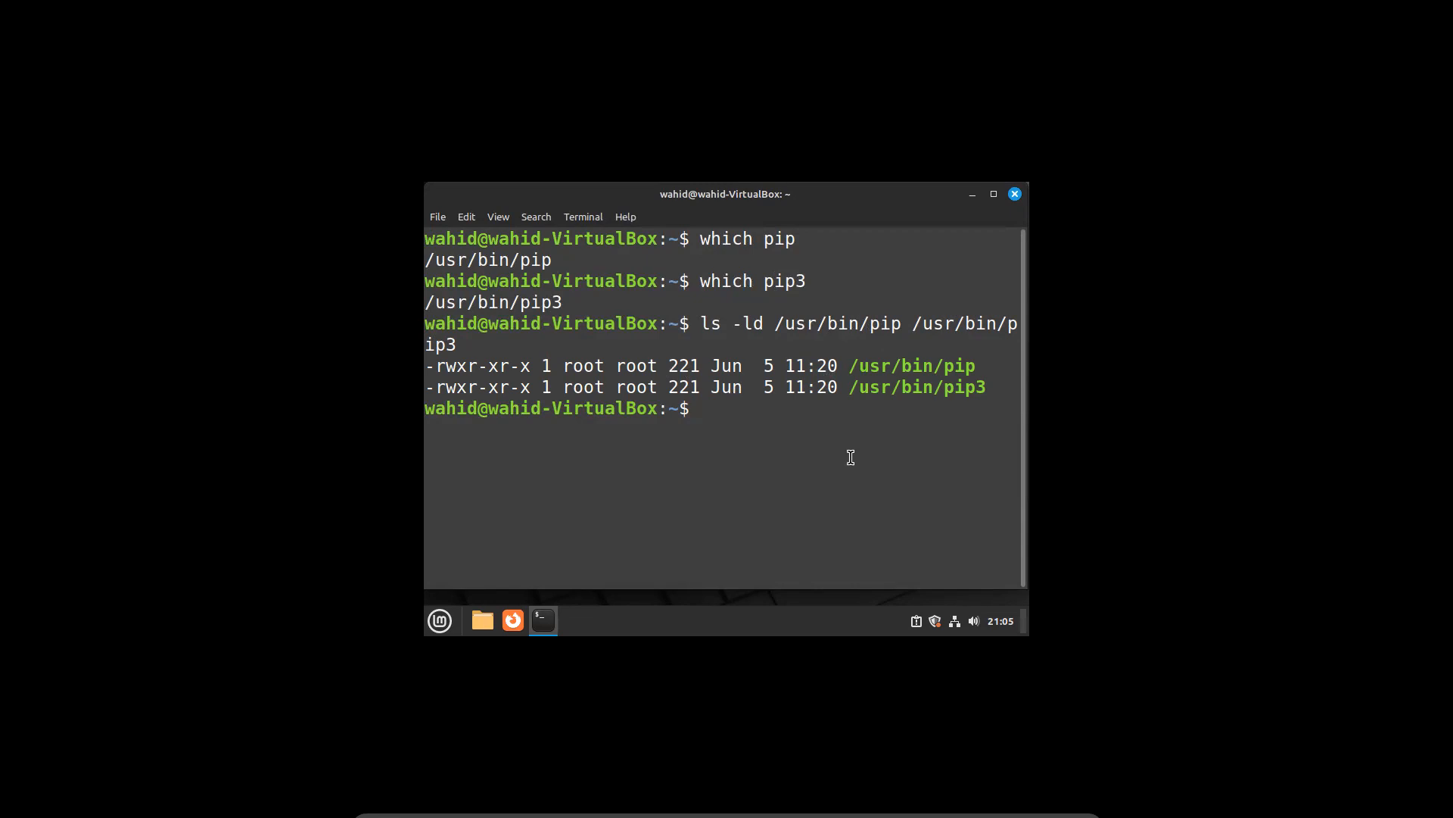
# Confirm pip and pip3 both report version 22.0.2, then clear and run pip list
pyautogui.write('pip --version')
pyautogui.press('Return')
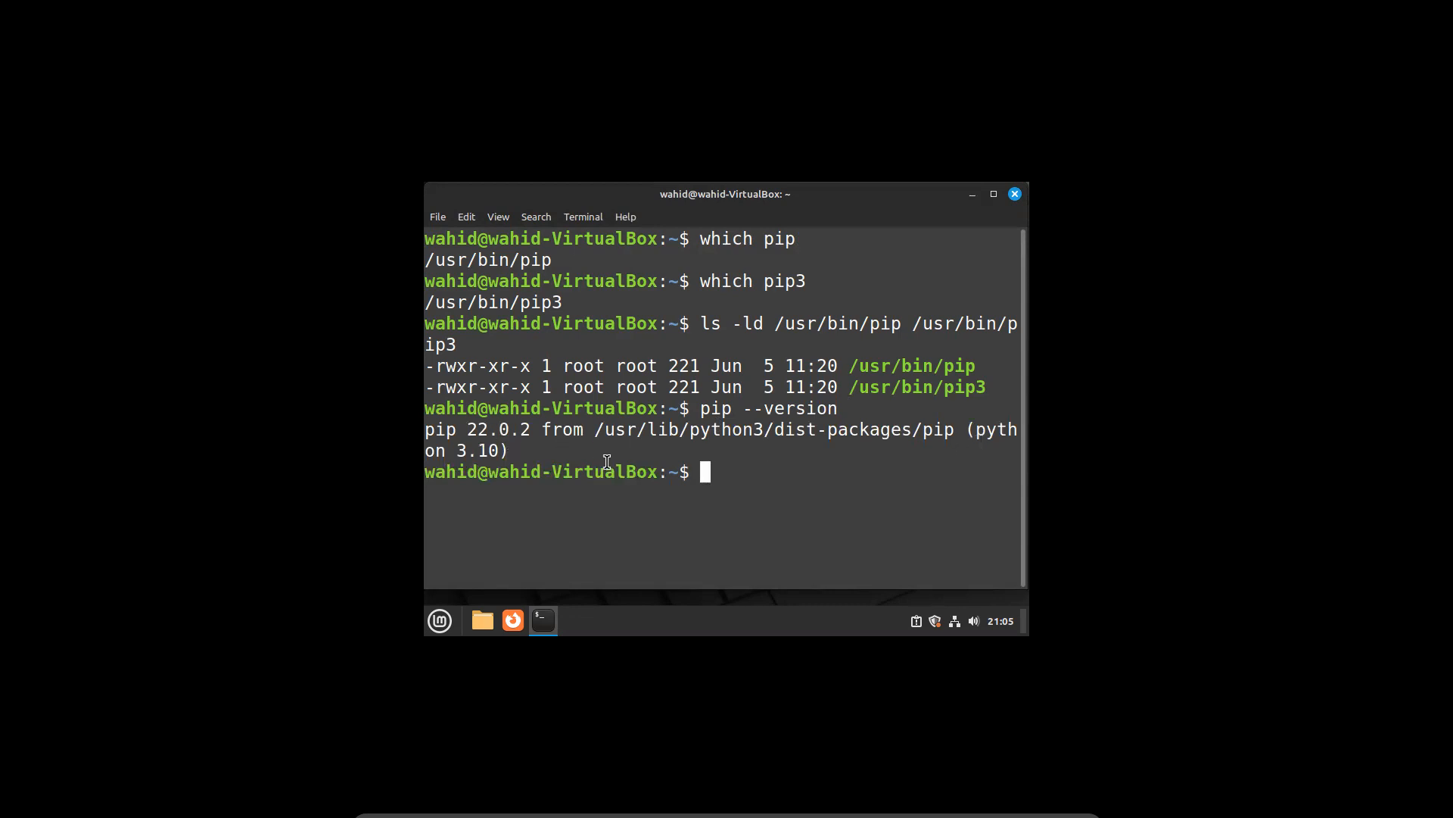
pyautogui.press('Up')
pyautogui.press('Left')
pyautogui.press('Left')
pyautogui.press('Left')
pyautogui.press('Left')
pyautogui.press('Left')
pyautogui.press('Left')
pyautogui.press('Left')
pyautogui.press('Left')
pyautogui.press('Left')
pyautogui.press('Left')
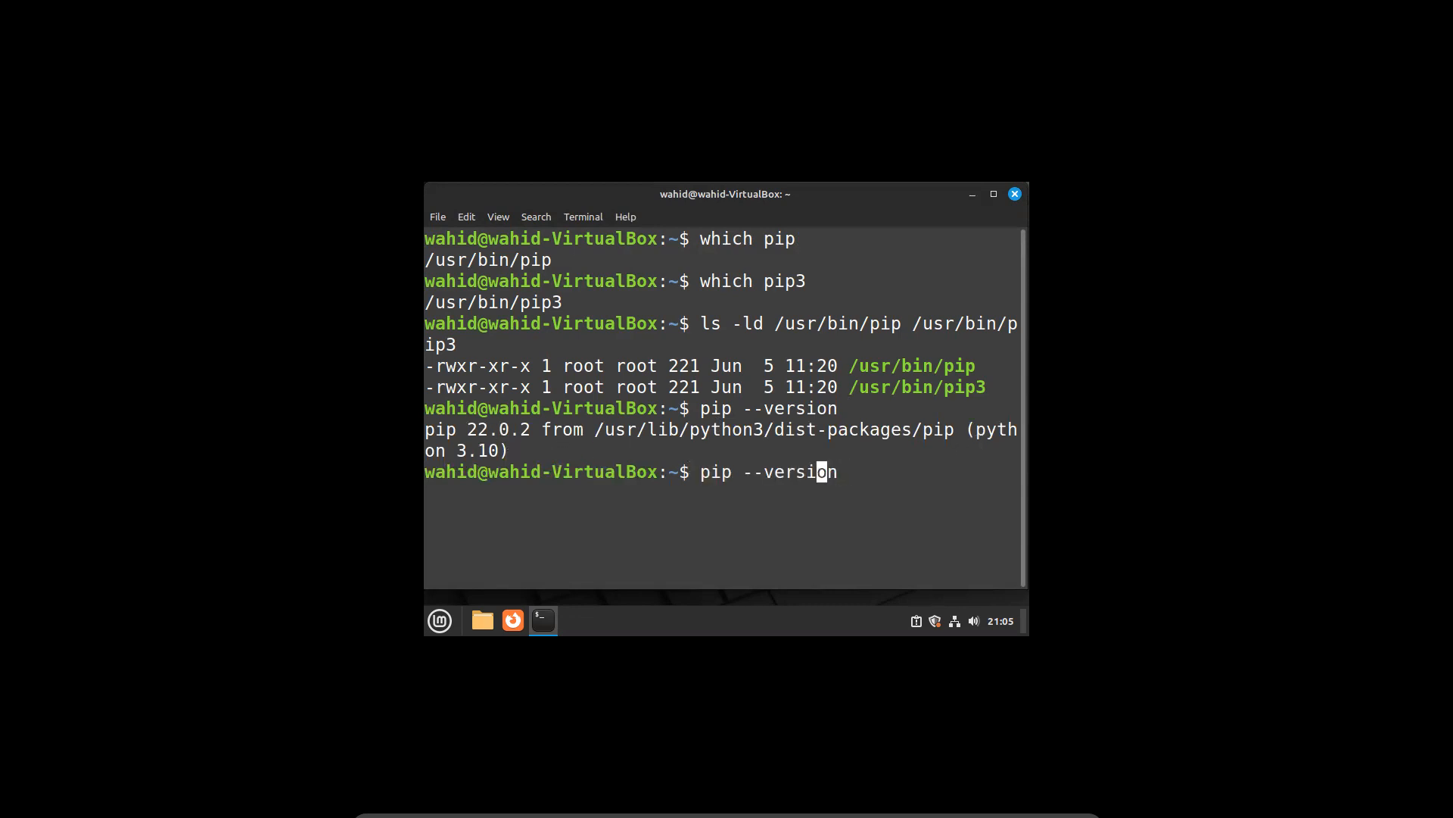
pyautogui.write('3')
pyautogui.press('Return')
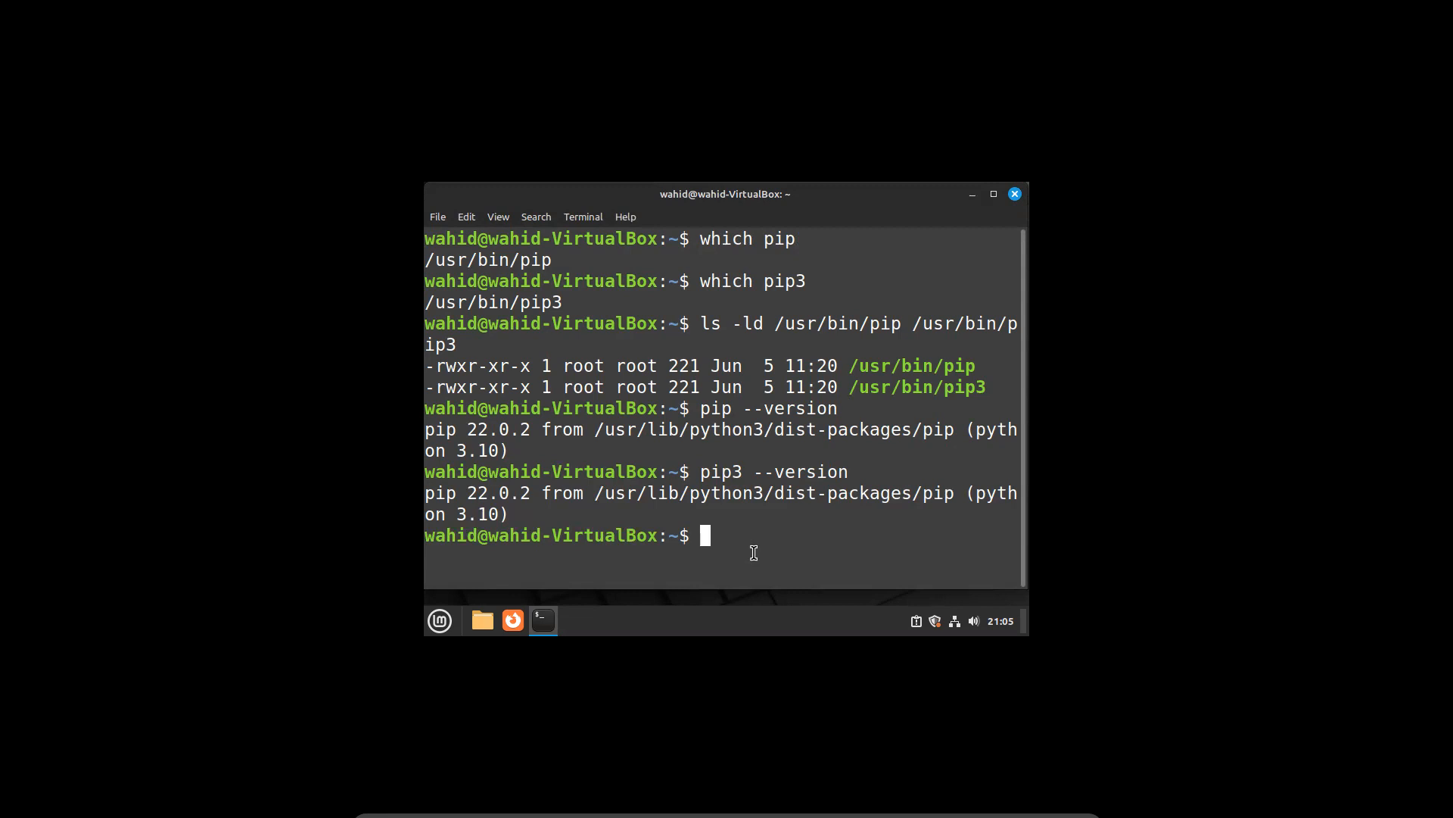
pyautogui.write('clear')
pyautogui.press('Return')
pyautogui.write('pip')
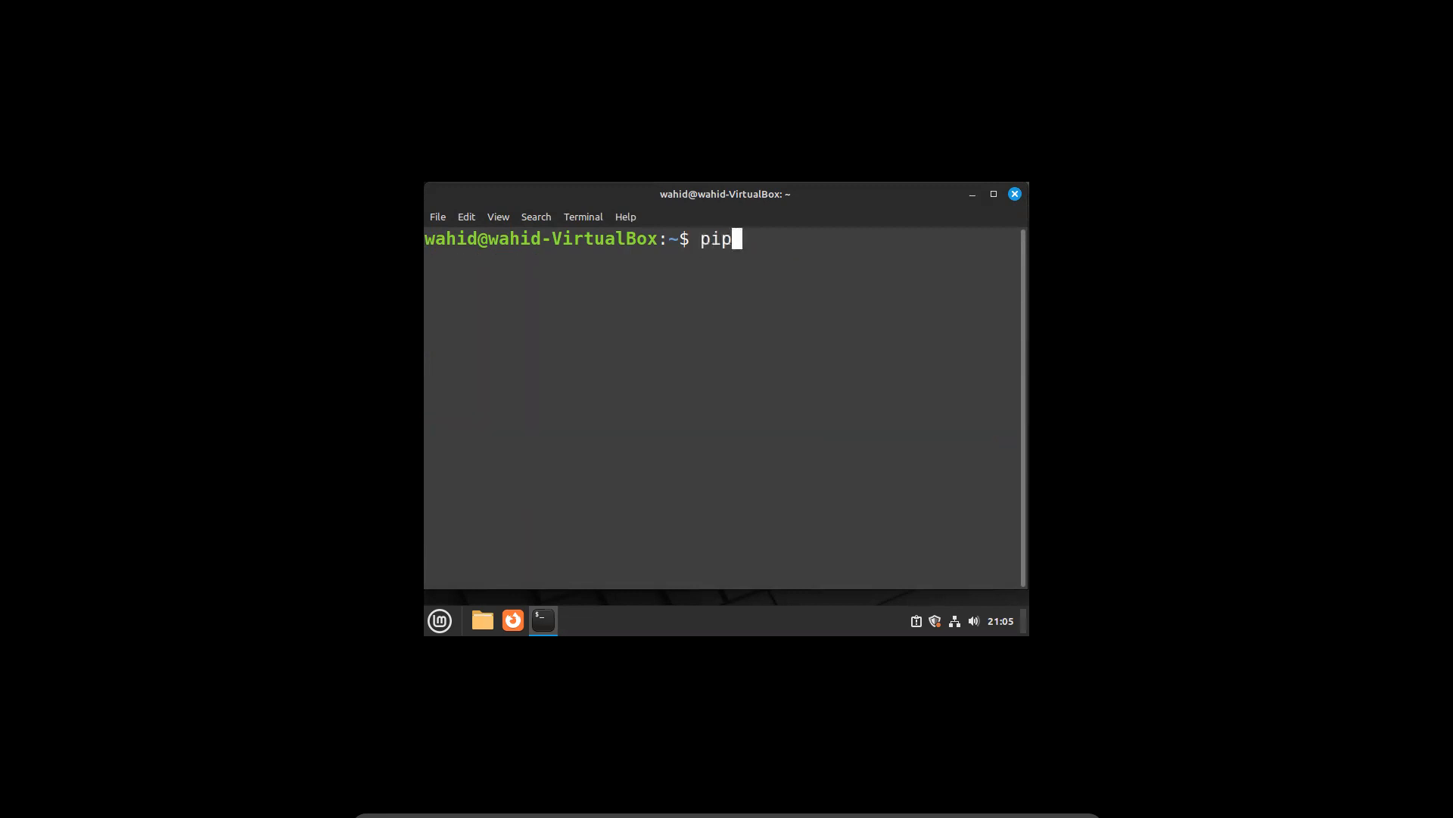
pyautogui.write(' list')
pyautogui.press('Return')
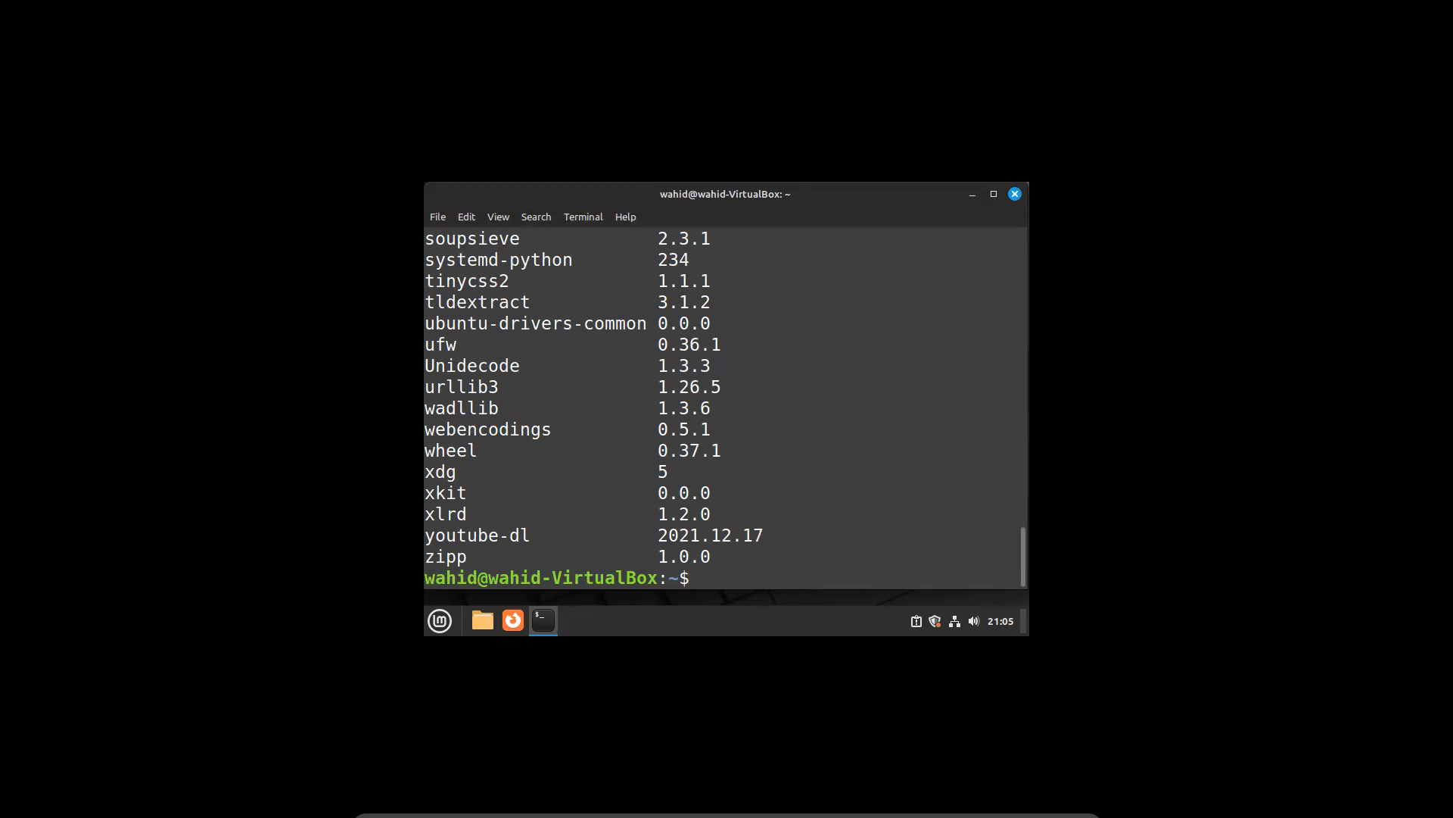
# Check disk usage with df -h, user ids with id, and kernel info with uname -a
pyautogui.write('clear')
pyautogui.press('Return')
pyautogui.write('df -h')
pyautogui.press('Return')
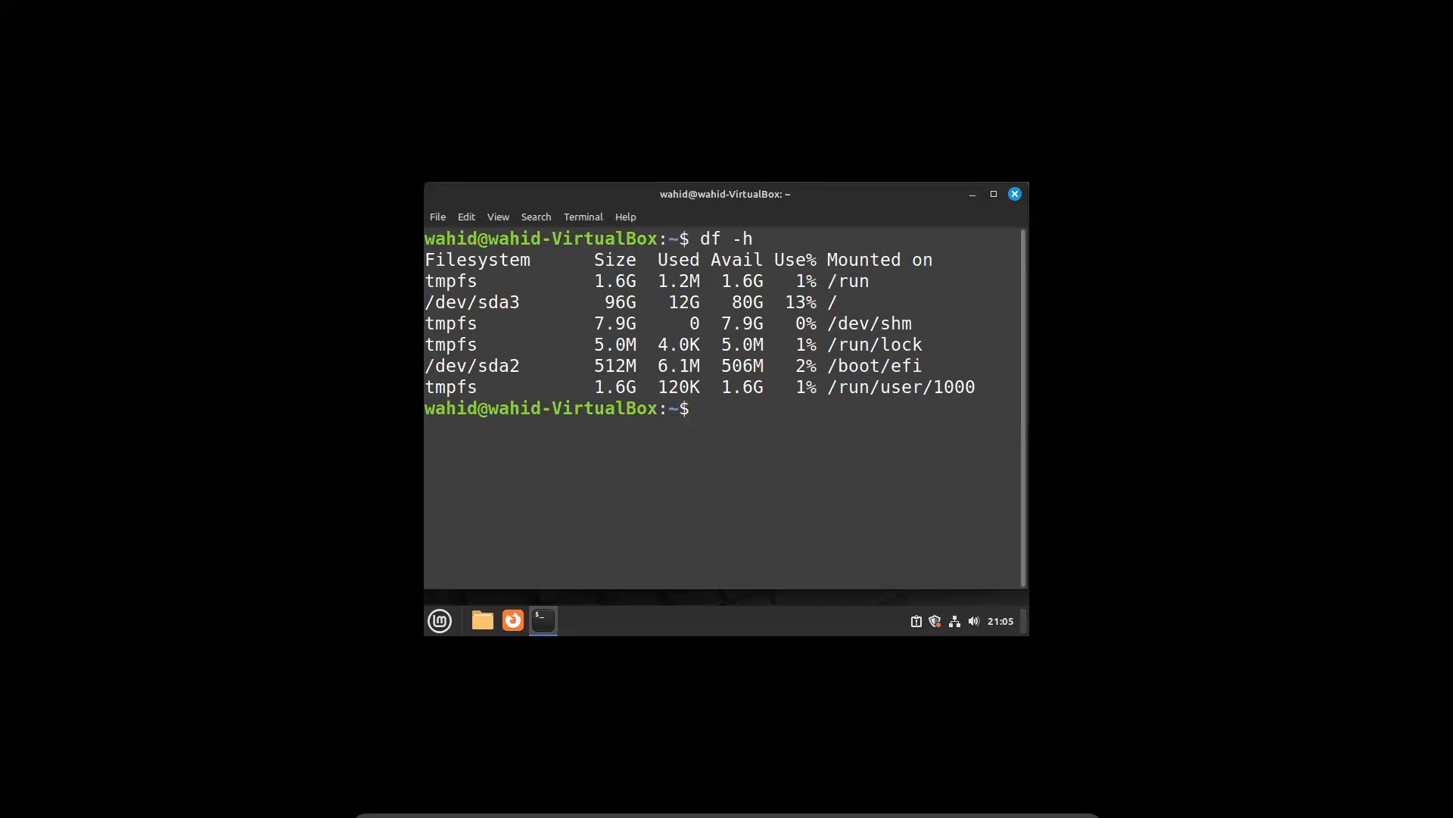
pyautogui.write('id')
pyautogui.press('Return')
pyautogui.write('uname -')
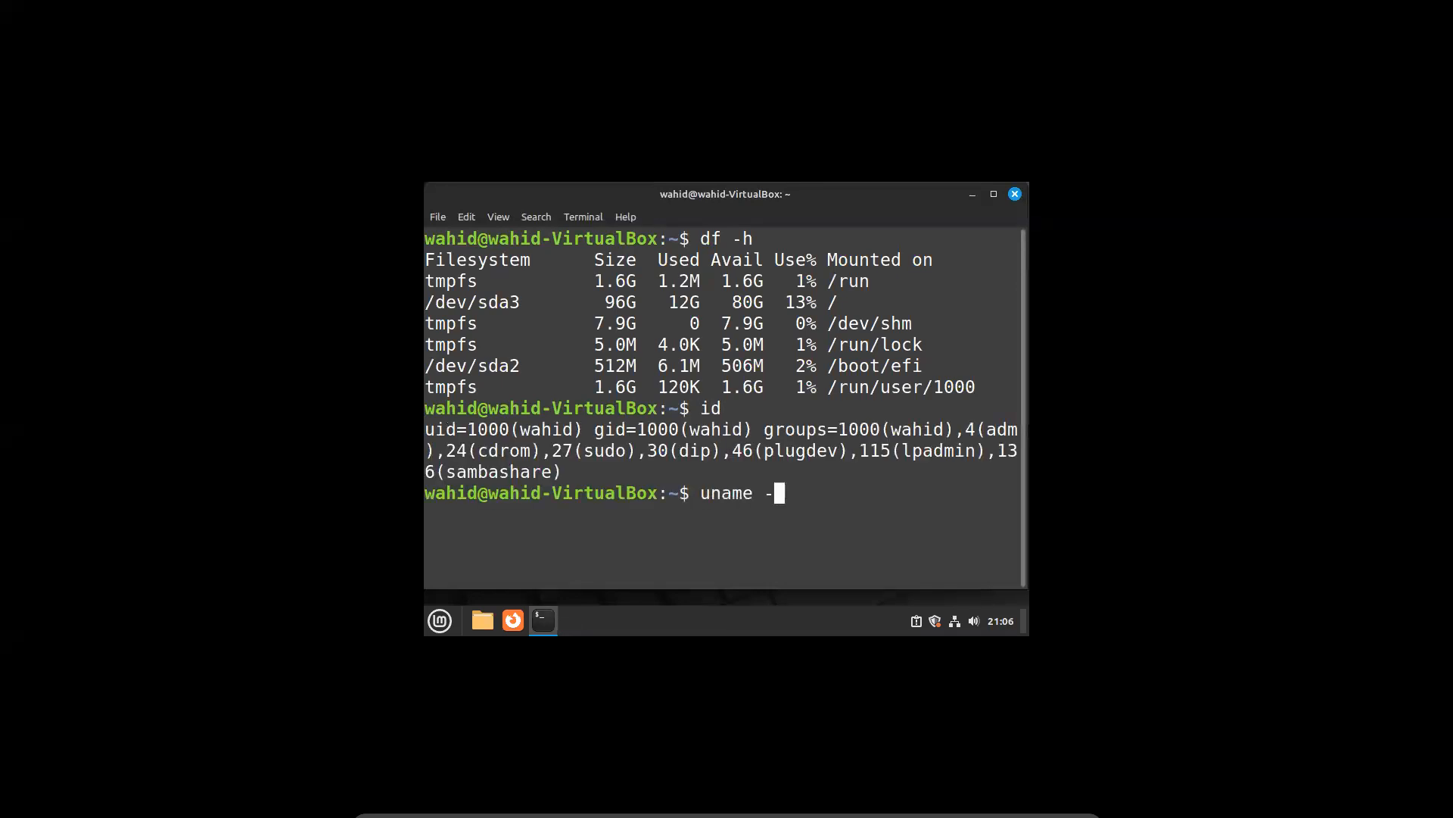
pyautogui.write('a')
pyautogui.press('Return')
# Show the current user and group with whoami, id, id -un and id -gn
pyautogui.write('clear')
pyautogui.press('Return')
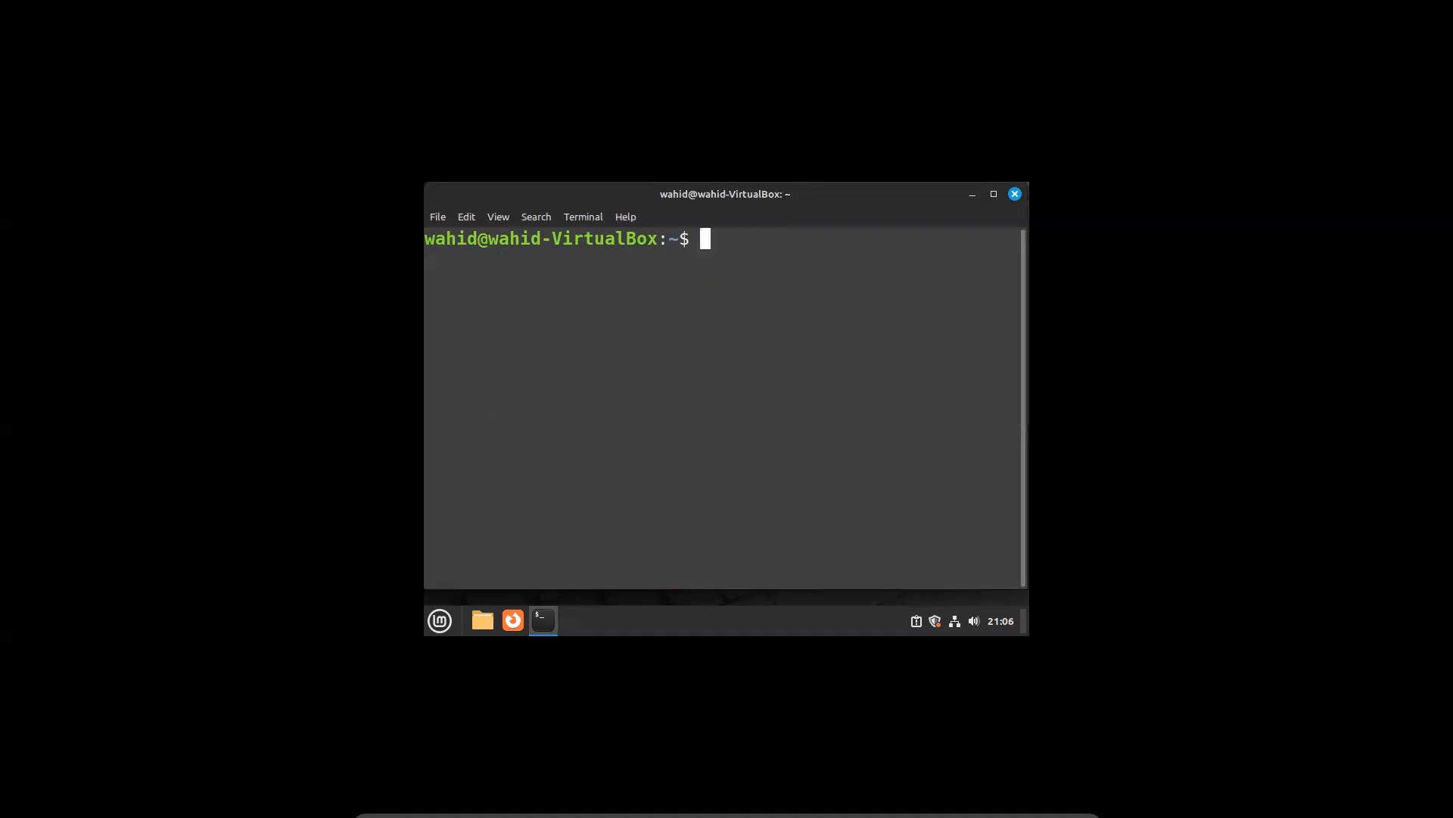
pyautogui.write('whoami')
pyautogui.press('Return')
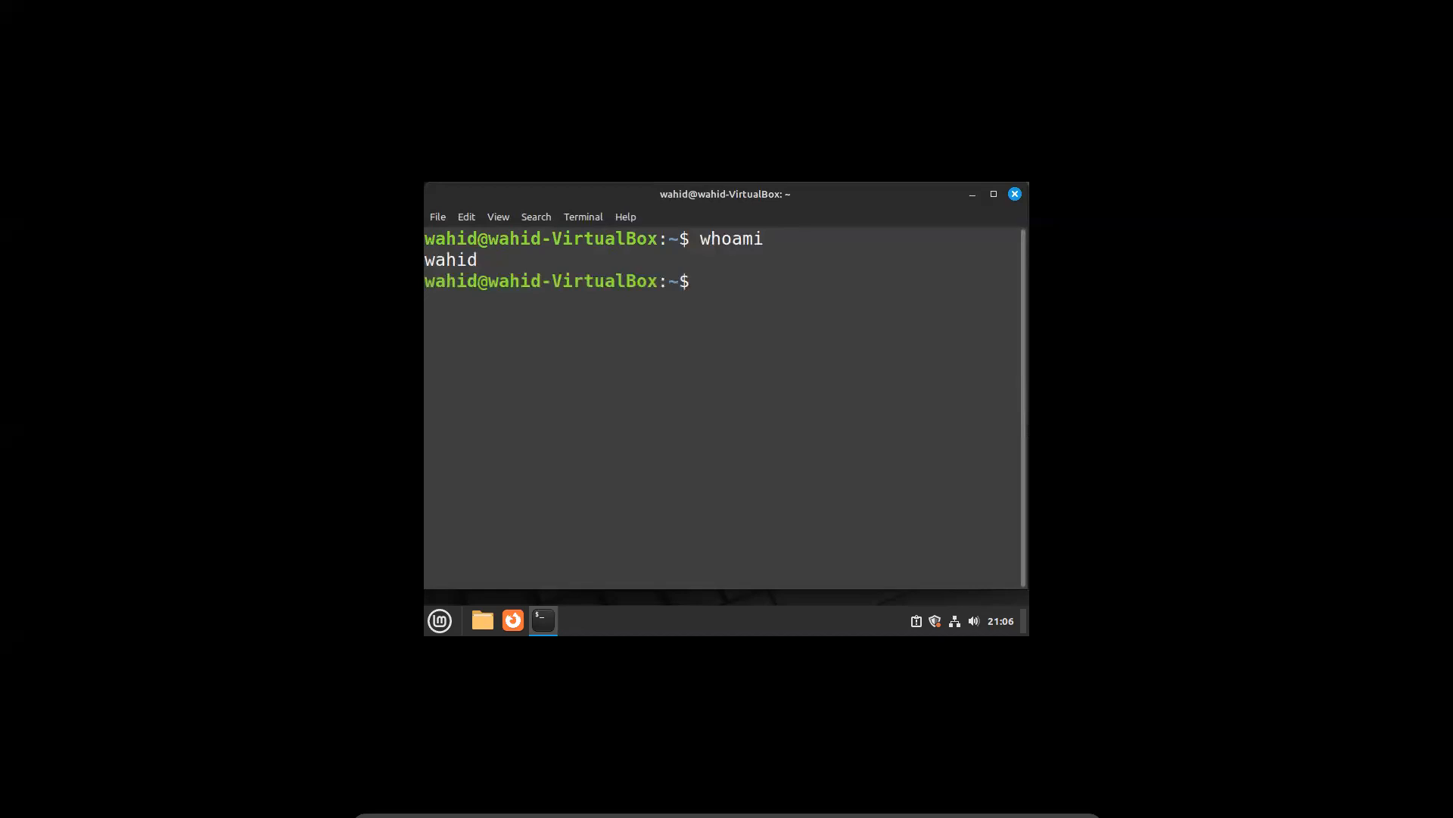
pyautogui.write('id')
pyautogui.press('Return')
pyautogui.write('id -un')
pyautogui.press('Return')
pyautogui.write('id -gn')
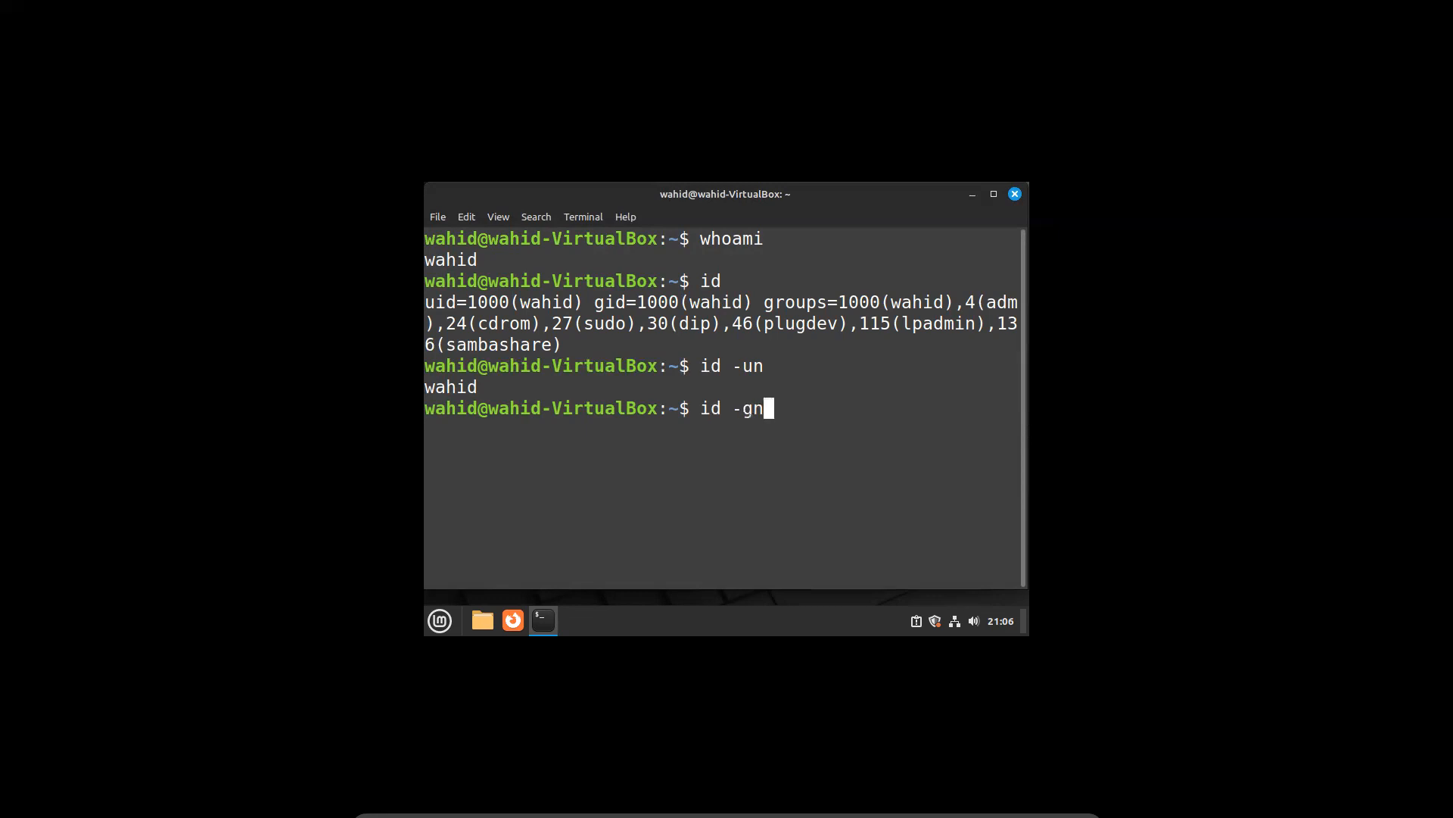
pyautogui.press('Return')
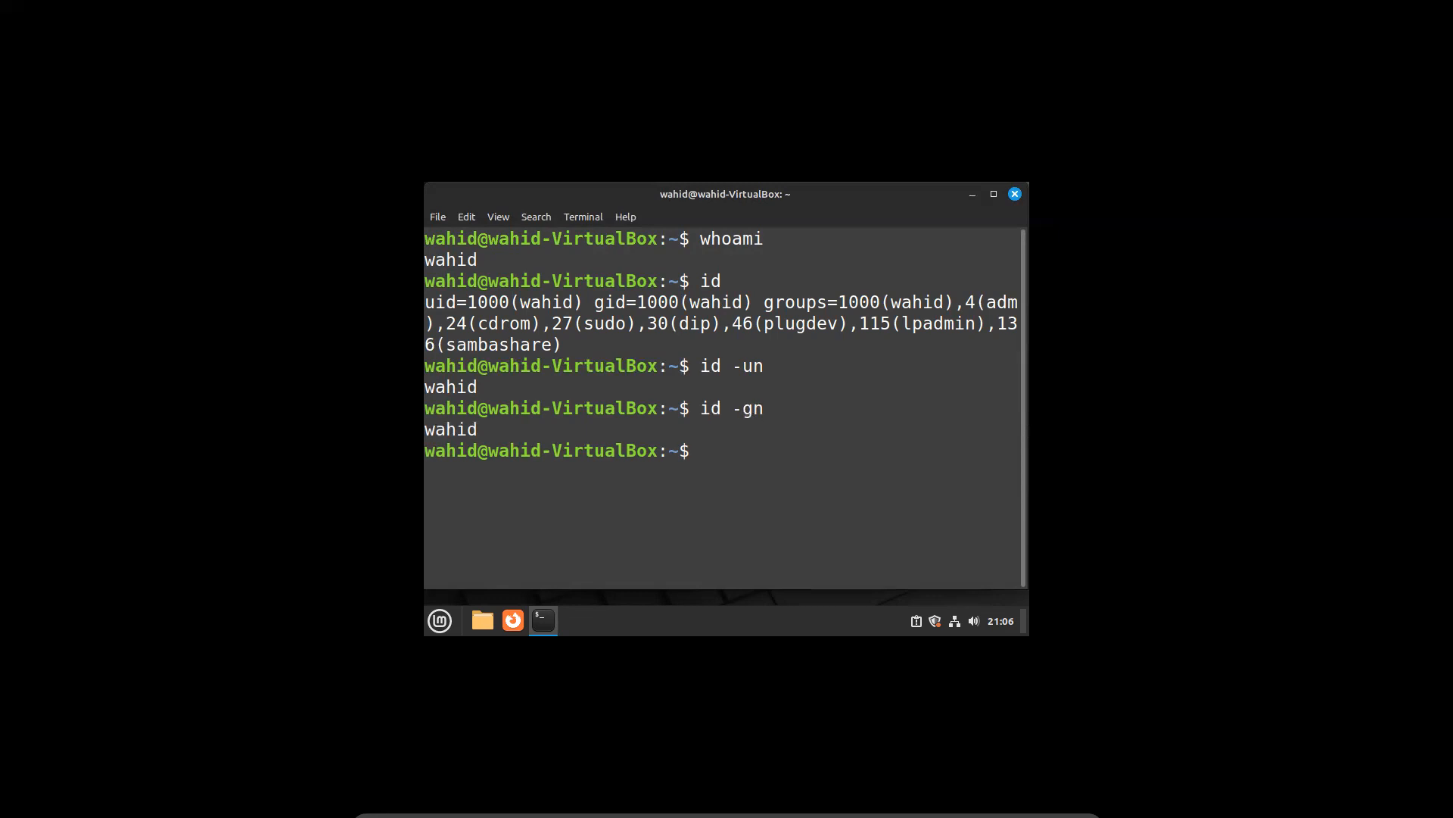
# Clear the terminal and type the poweroff command
pyautogui.write('clear')
pyautogui.press('Return')
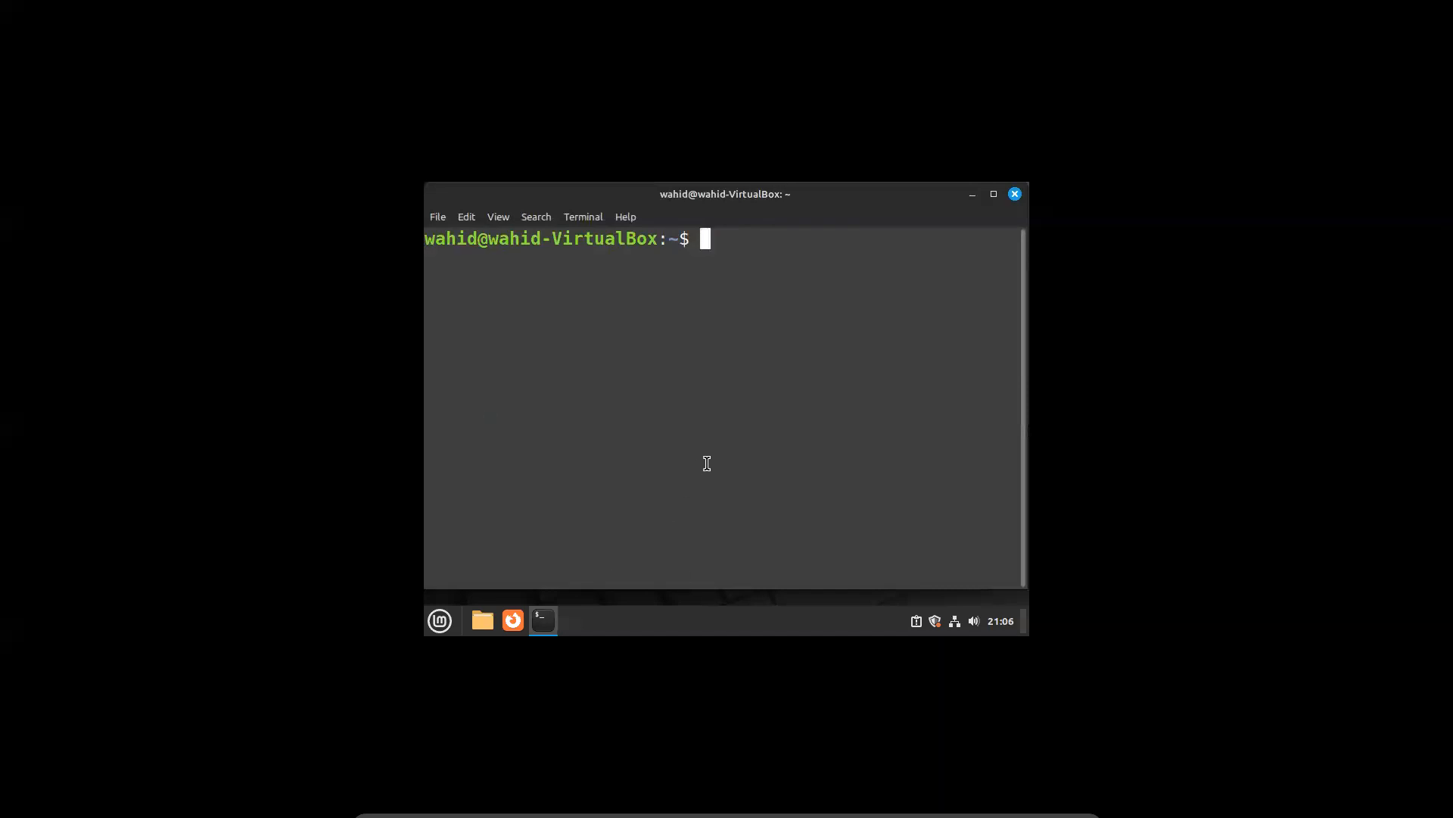
pyautogui.write('poweroff')
# Shut down the LinuxMint VM, then minimise VirtualBox Manager and switch to the browser
pyautogui.press('Return')
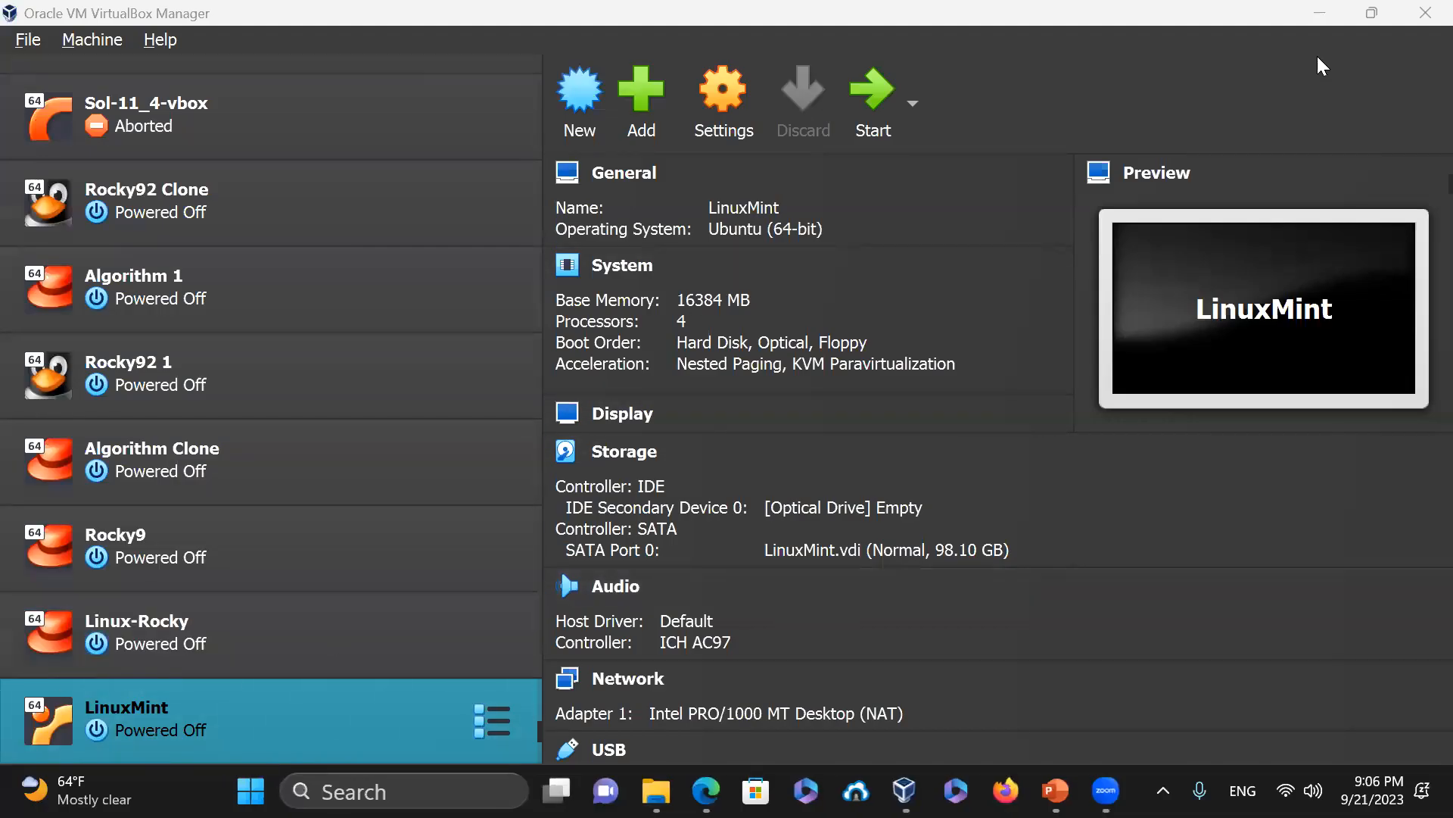
pyautogui.click(1328, 10)
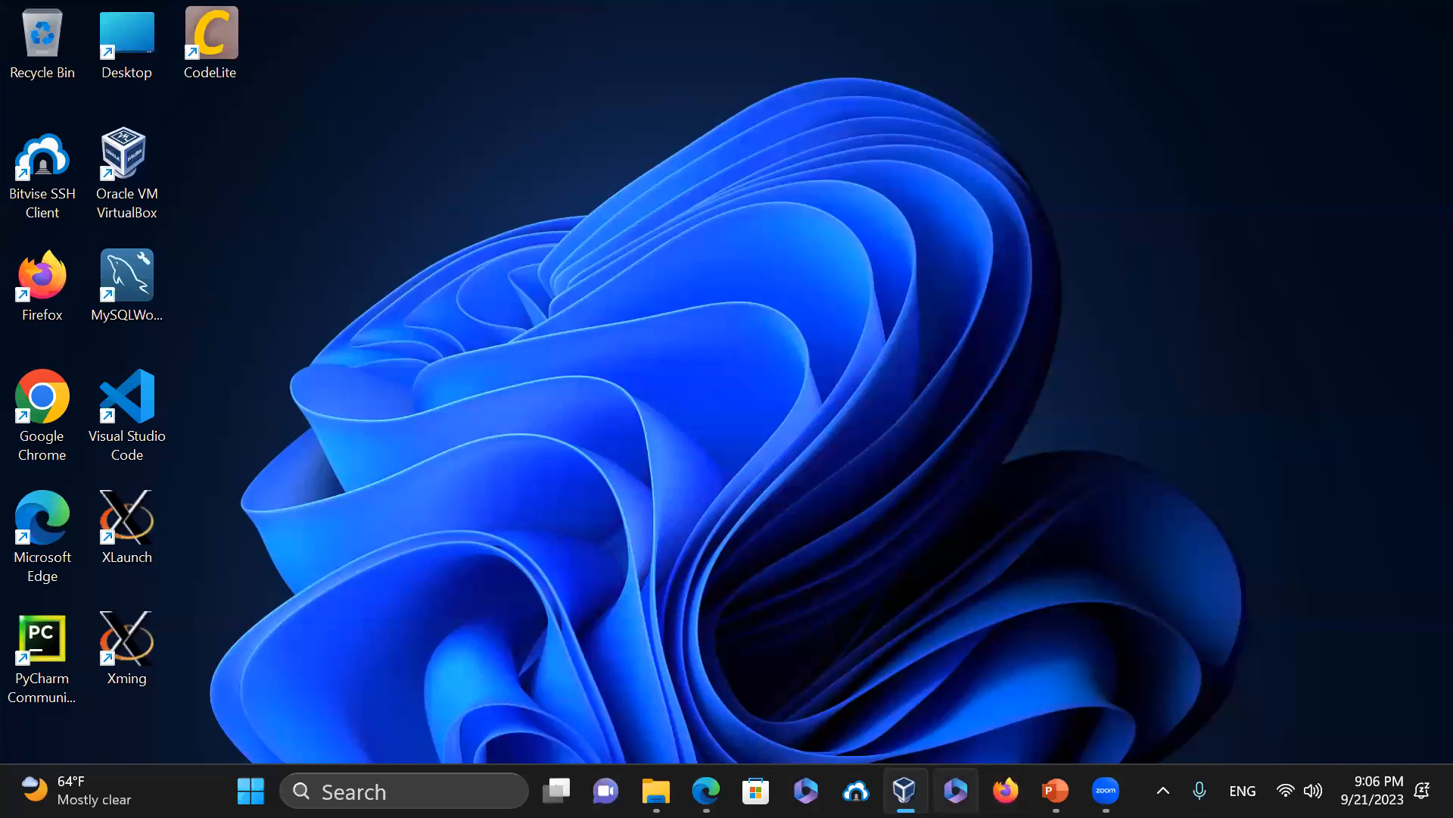
pyautogui.hotkey('alt', 'Tab')
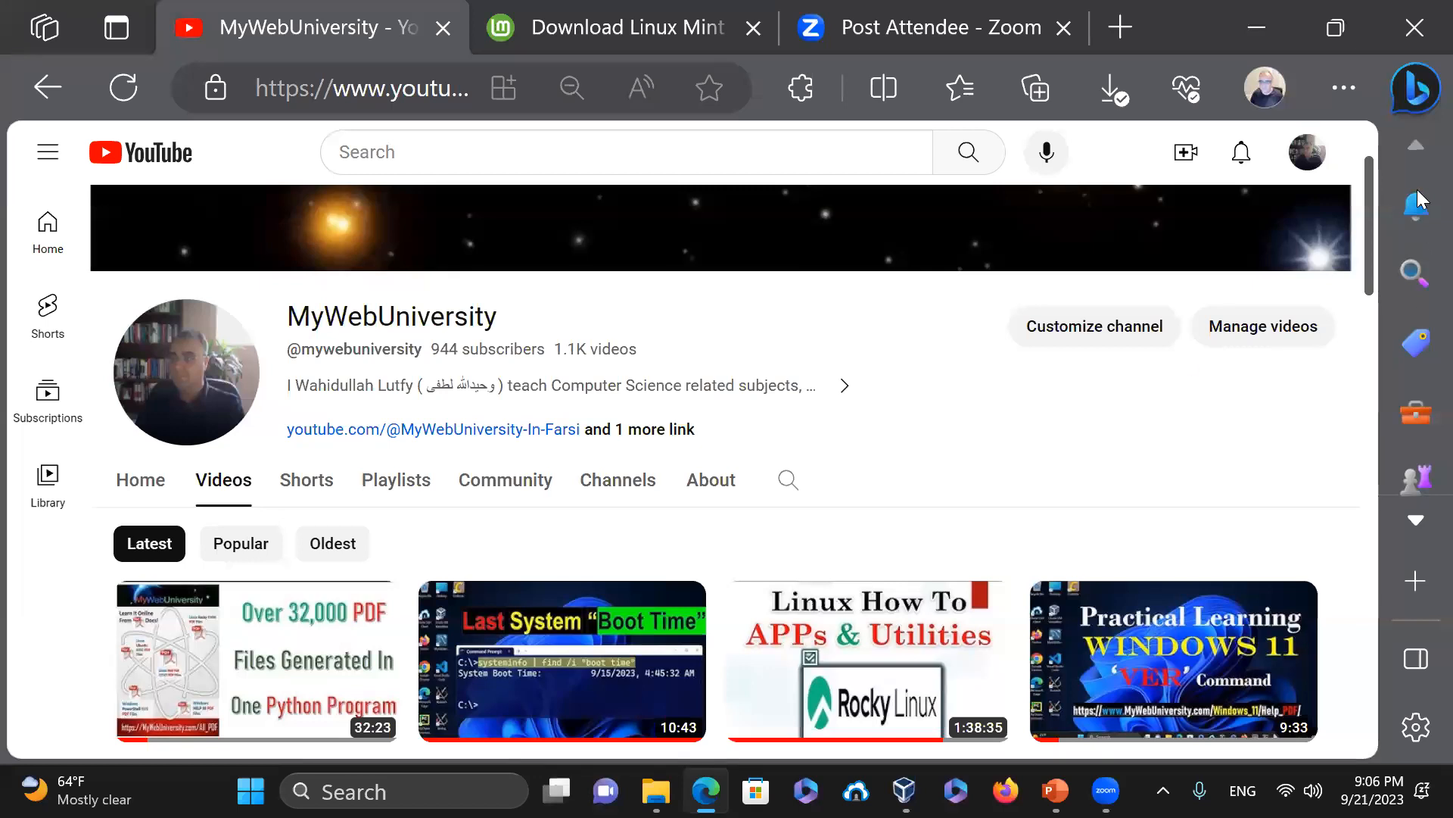
# Scroll through the YouTube channel's latest uploads on the Videos page and return to the top
pyautogui.scroll(-3, 1373, 224)
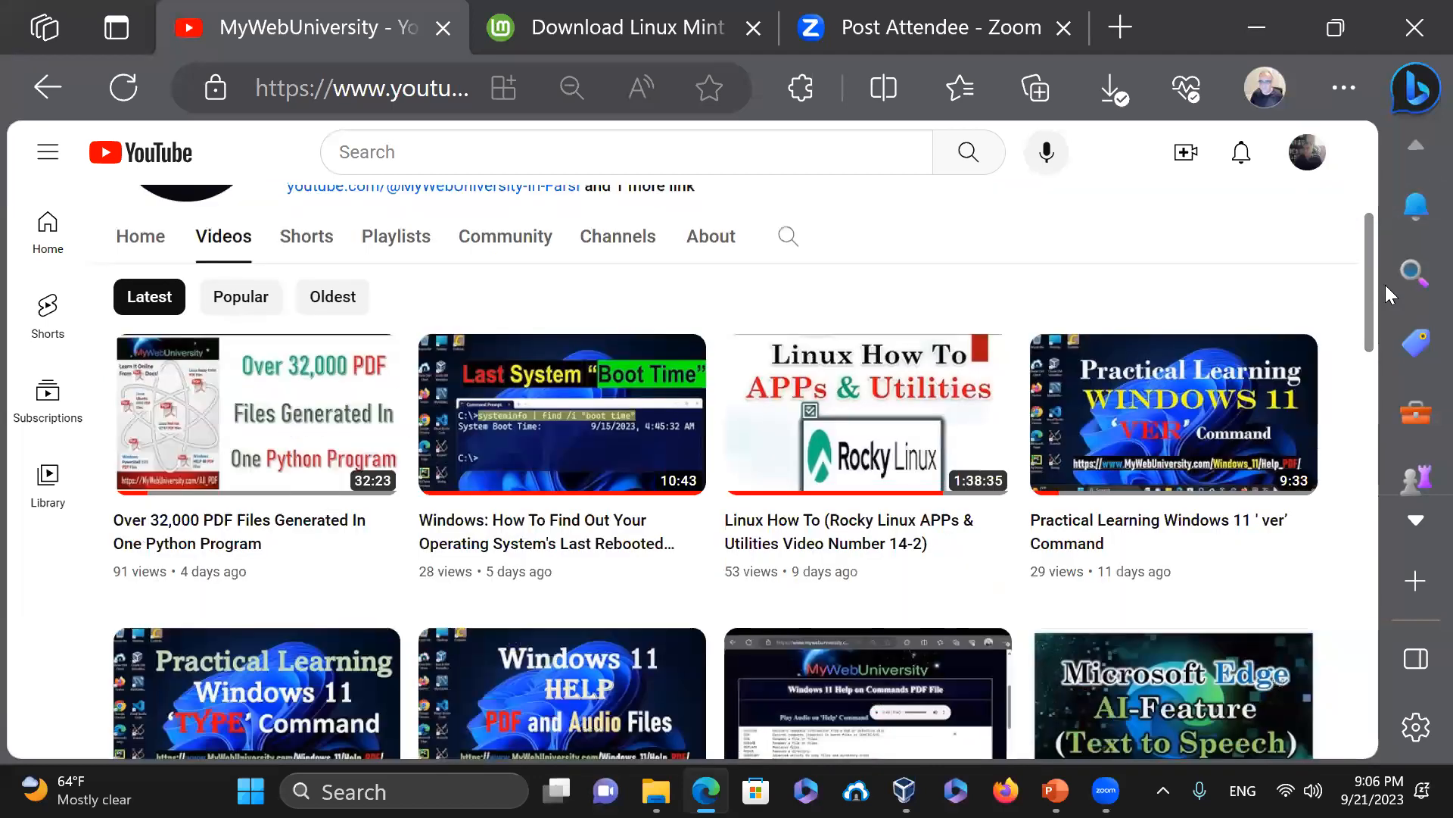
pyautogui.scroll(-1, 1383, 315)
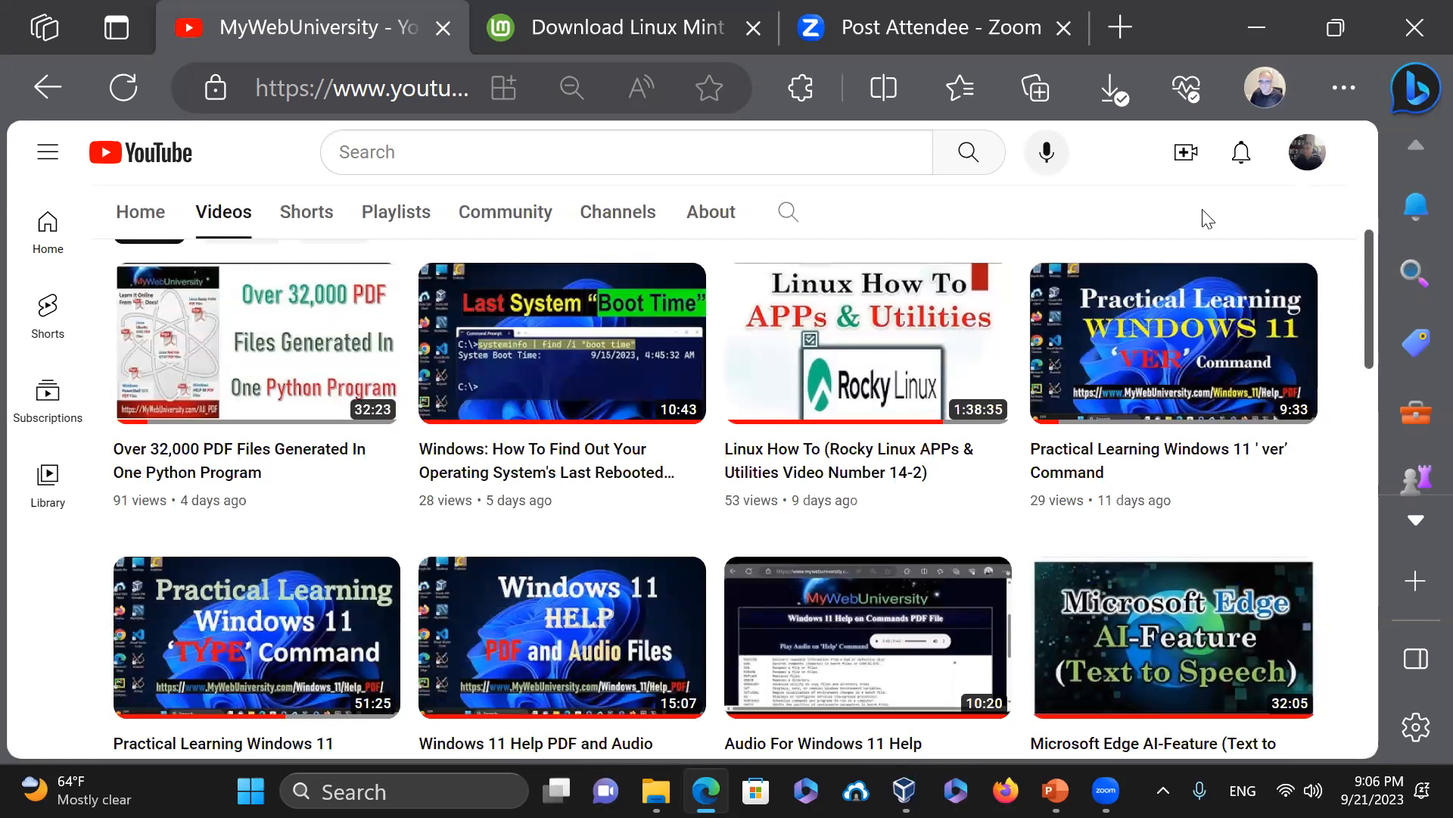
pyautogui.scroll(1, 1377, 290)
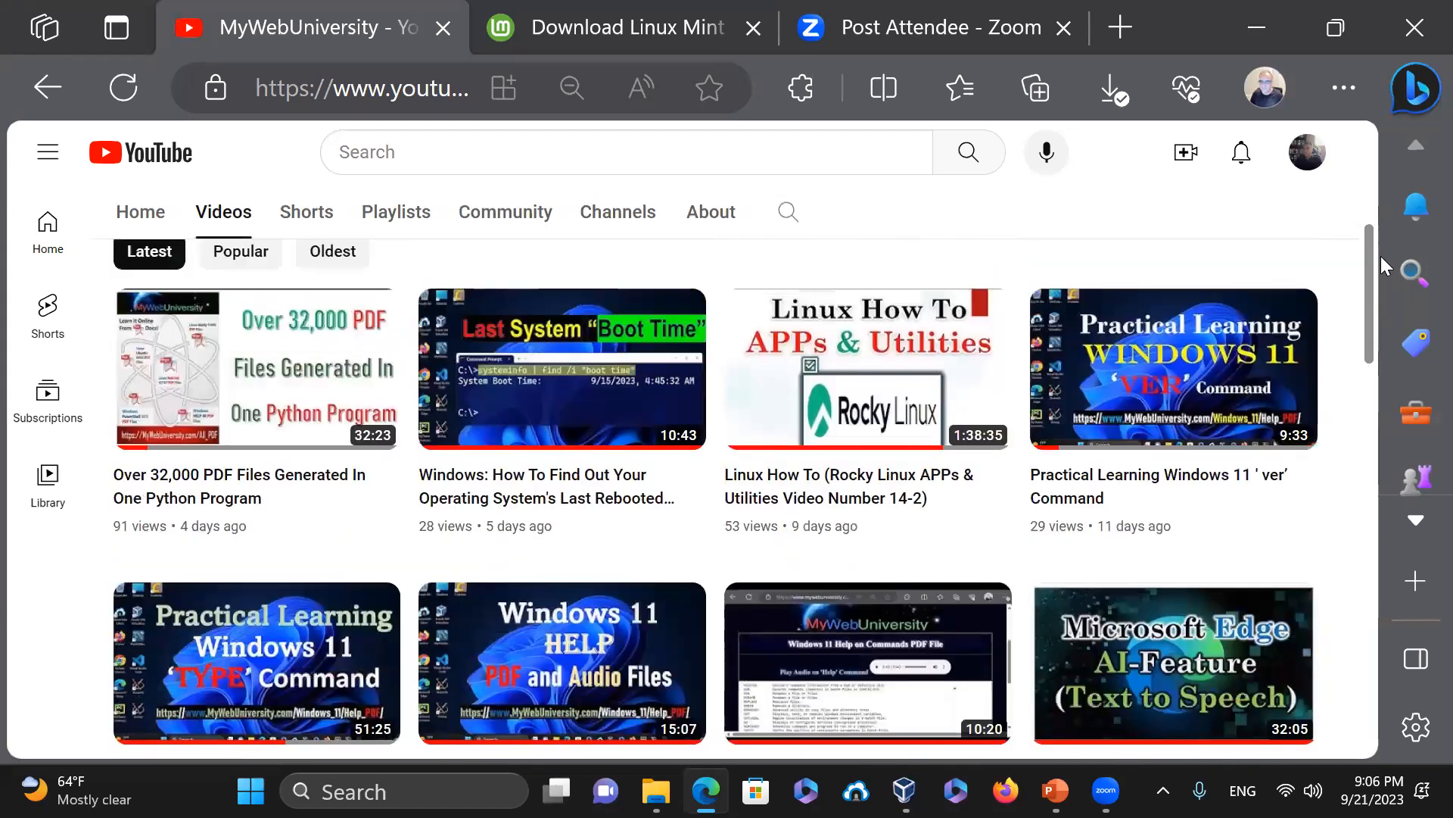
pyautogui.scroll(3, 1382, 255)
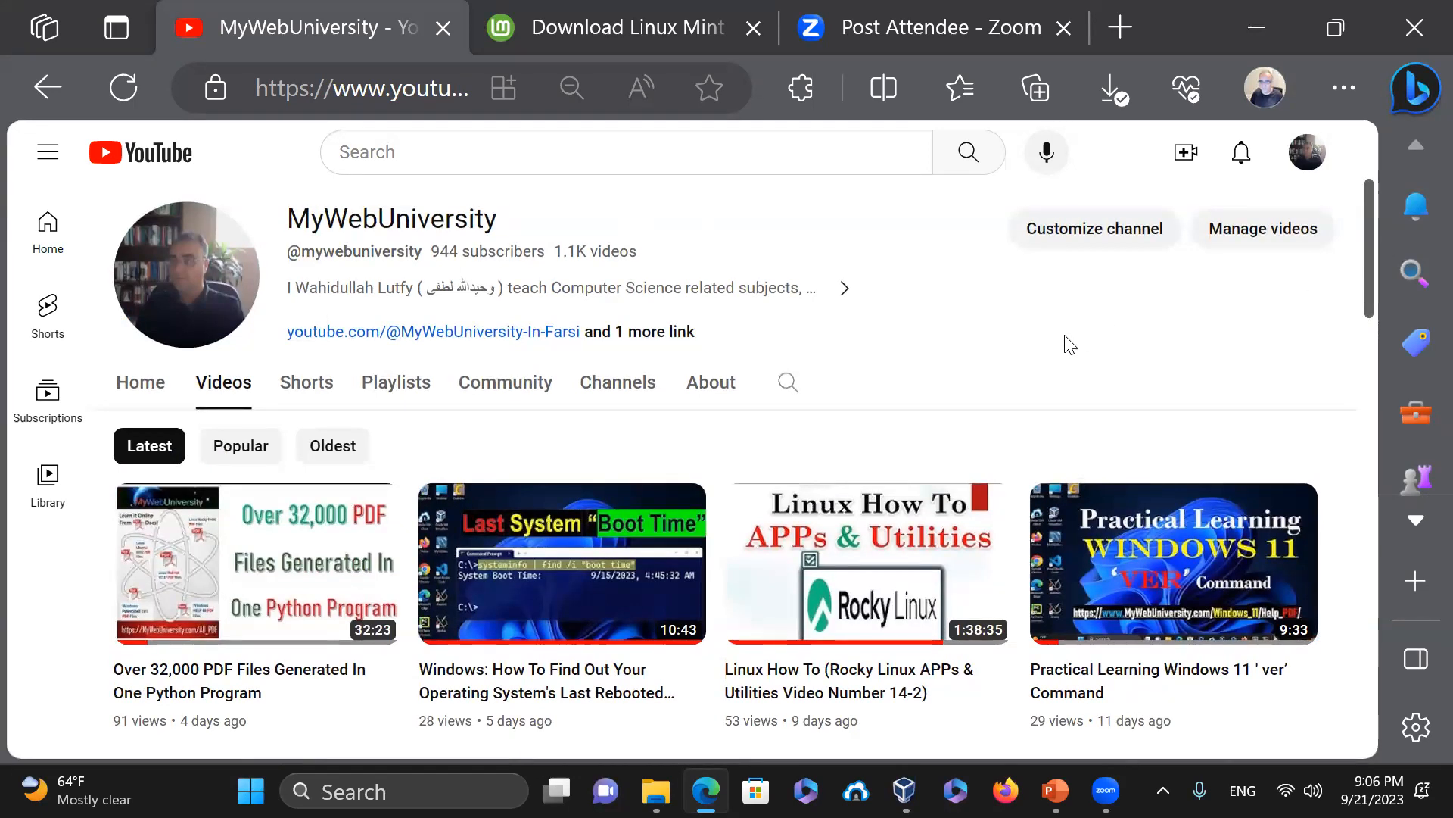
pyautogui.scroll(-5, 1372, 235)
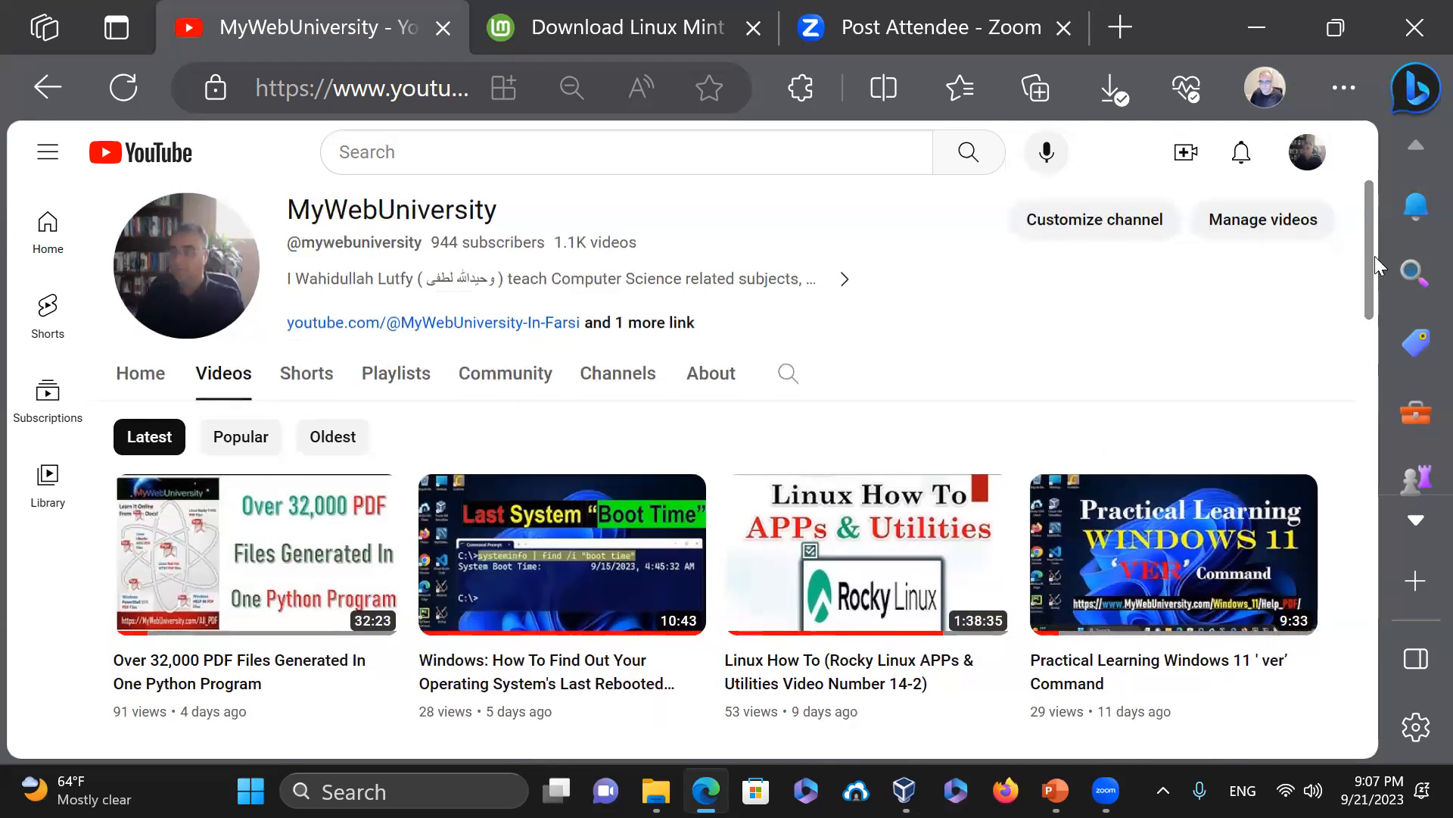
pyautogui.moveTo(1388, 451); pyautogui.dragTo(1392, 559)
pyautogui.moveTo(1394, 670); pyautogui.dragTo(1417, 320)
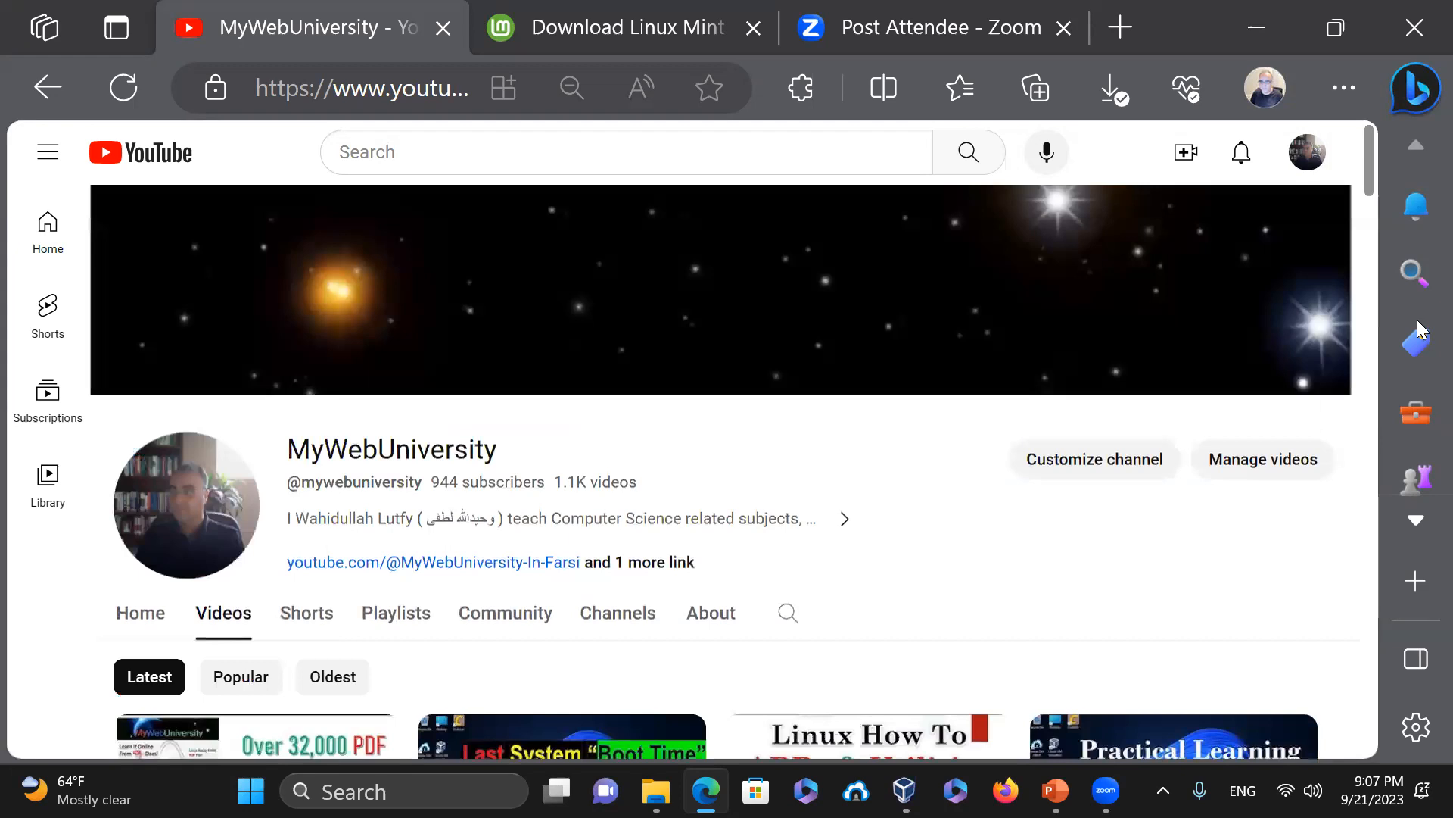
pyautogui.scroll(-4, 1034, 539)
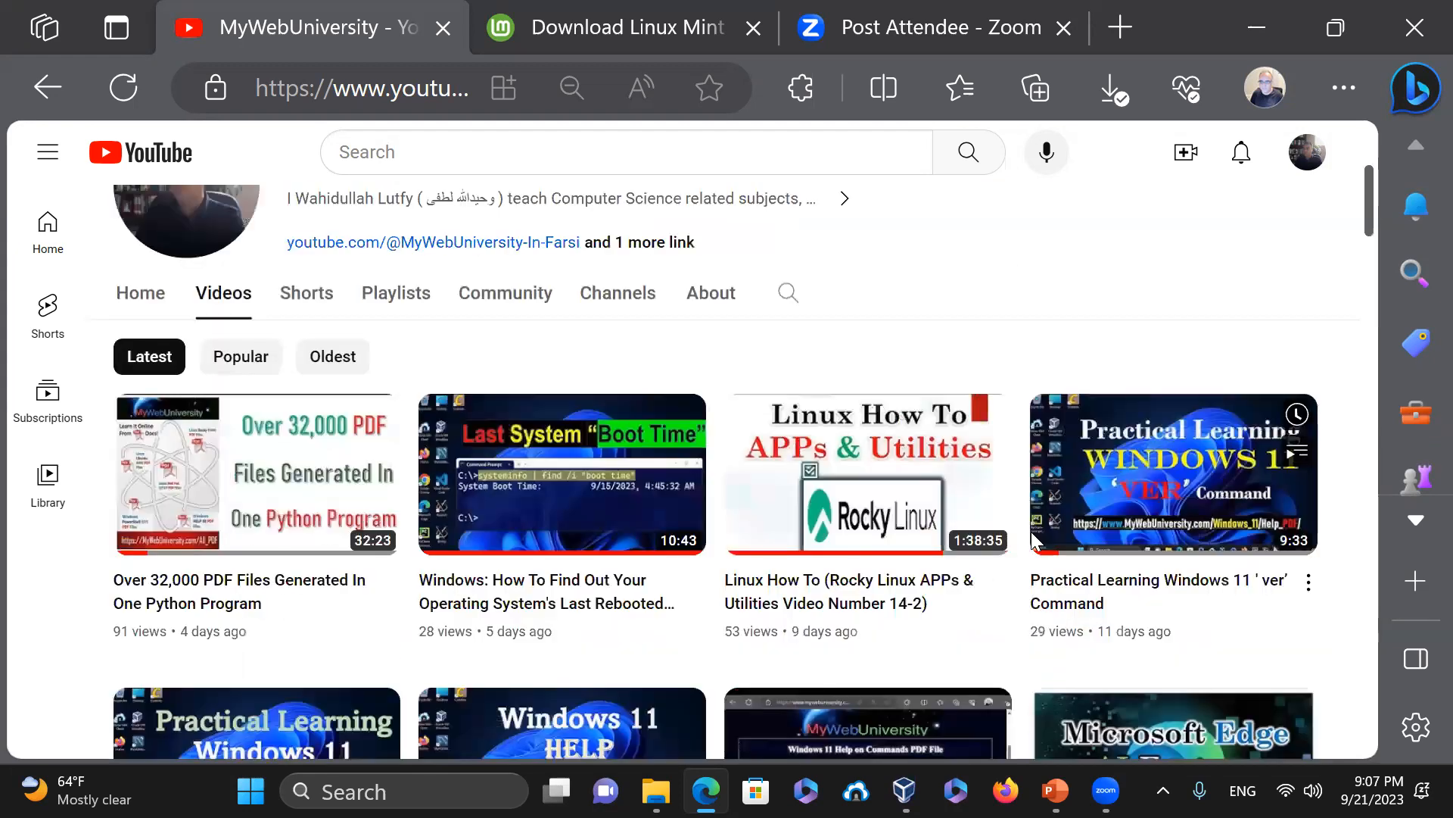
pyautogui.moveTo(1371, 203); pyautogui.dragTo(1384, 158)
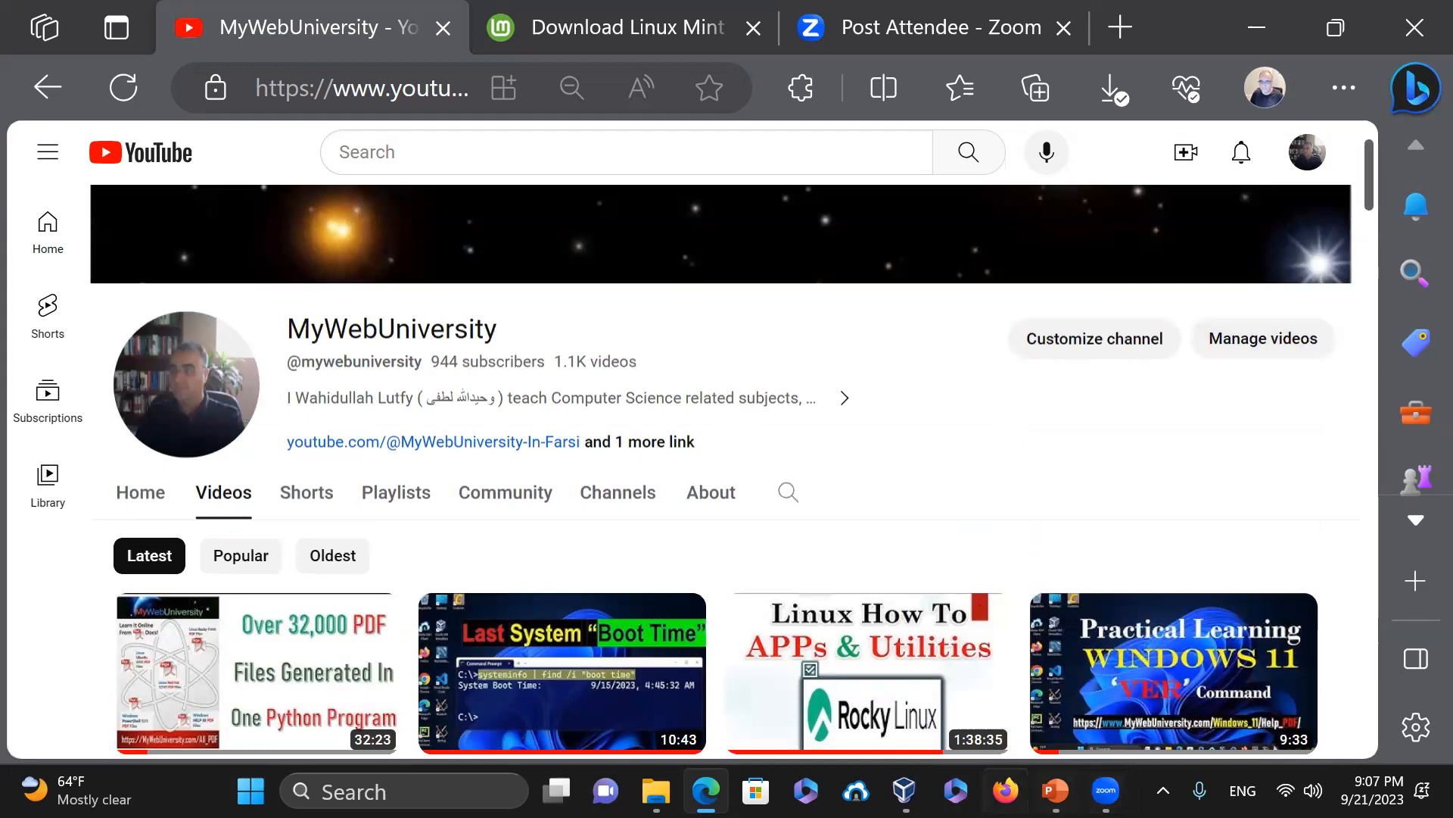
pyautogui.moveTo(1106, 790)
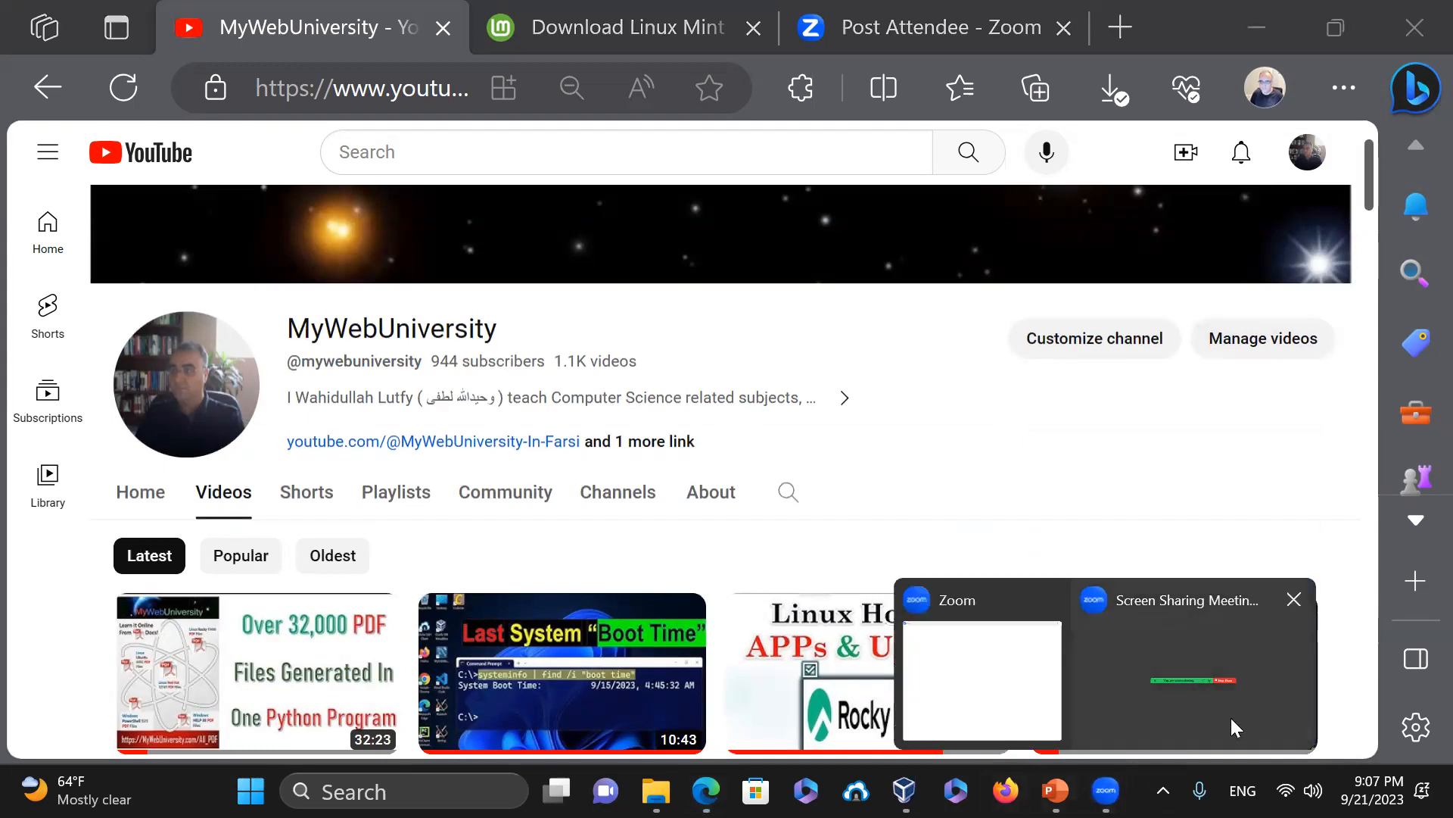